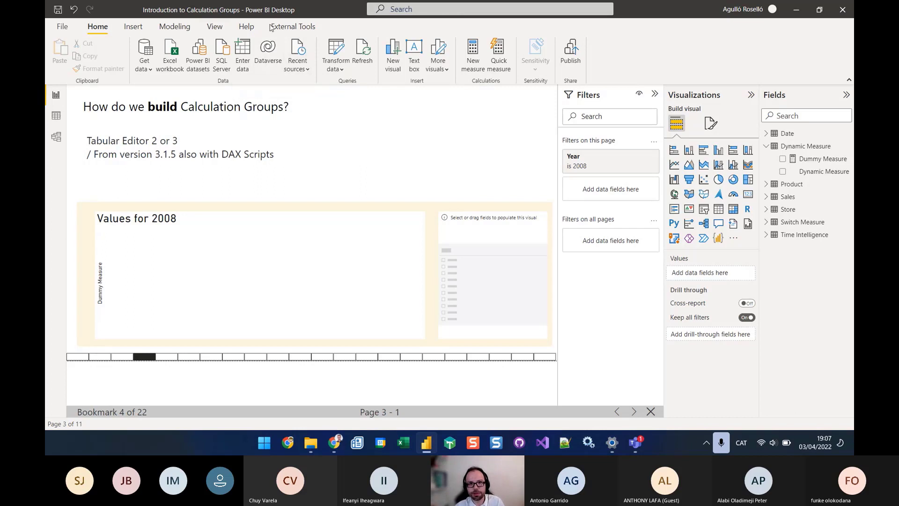
Launch Tabular Editor on the report's model from Power BI Desktop and accept the experimental features warning
left_click(275, 31)
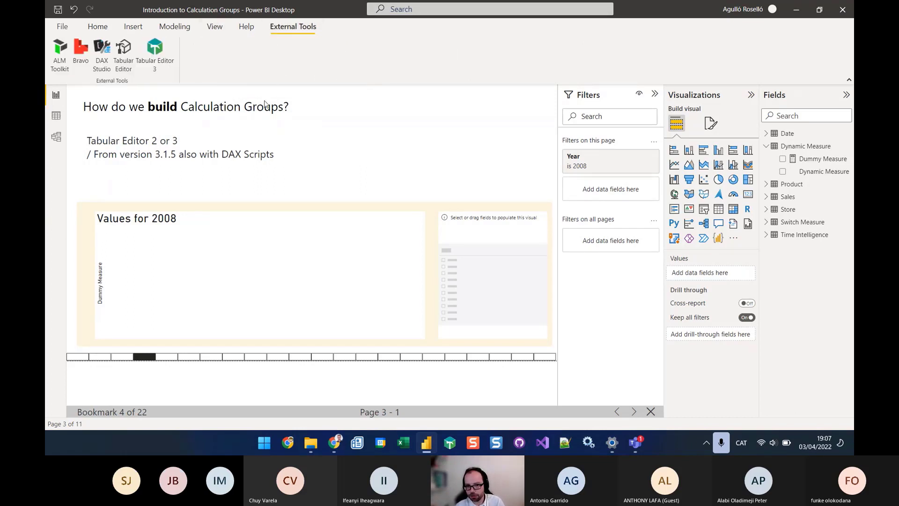
left_click(254, 246)
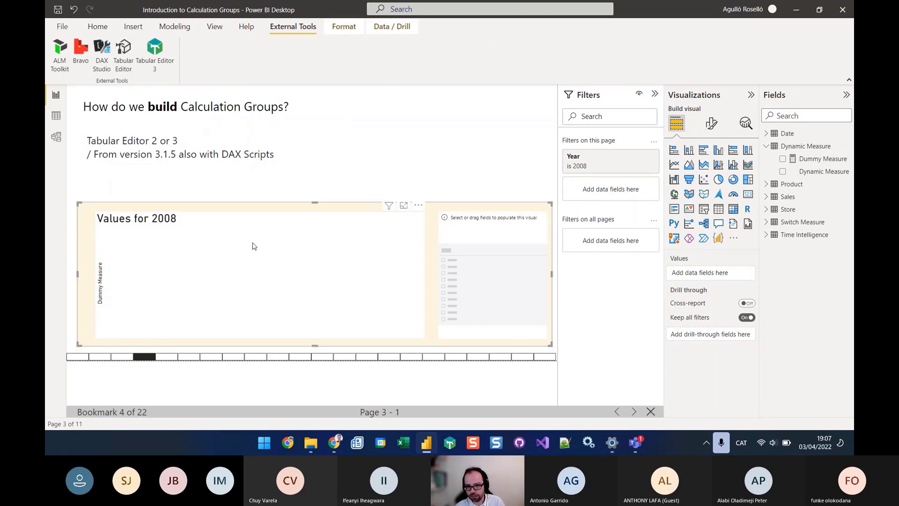
left_click(227, 316)
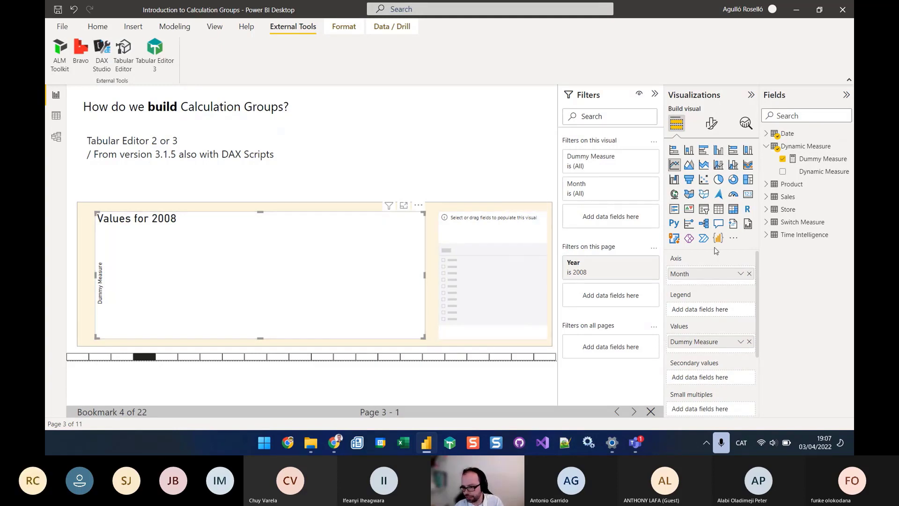
left_click(125, 57)
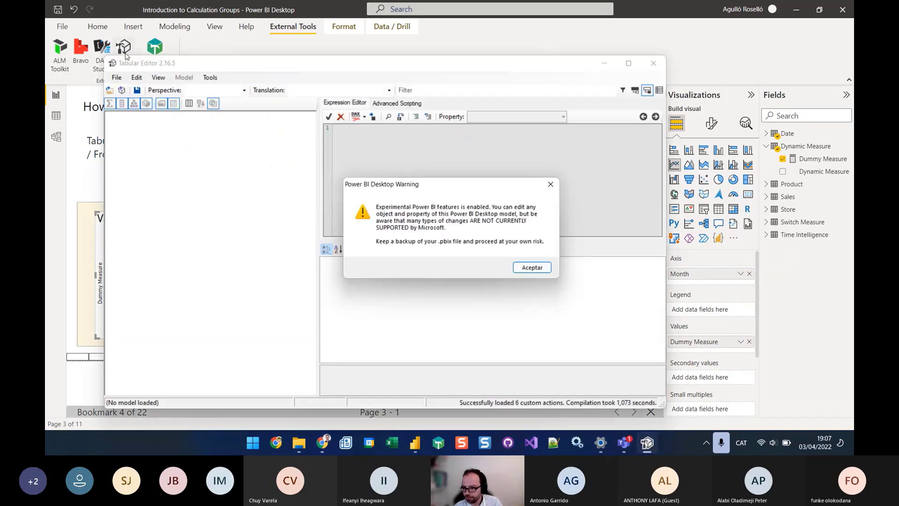
left_click(527, 271)
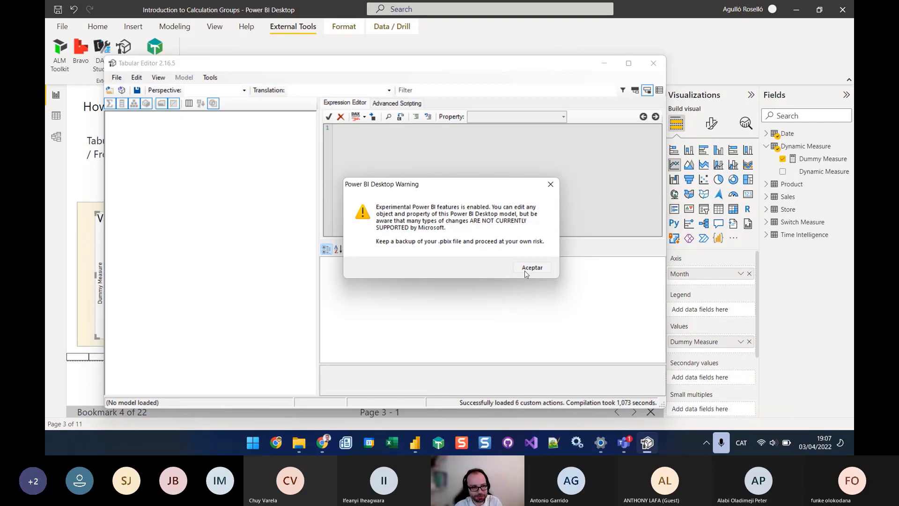
left_click(529, 269)
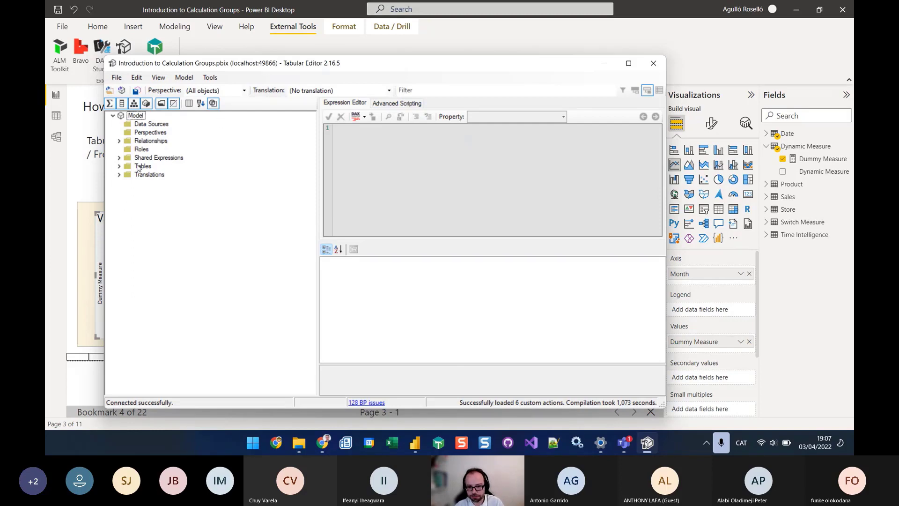
left_click(252, 446)
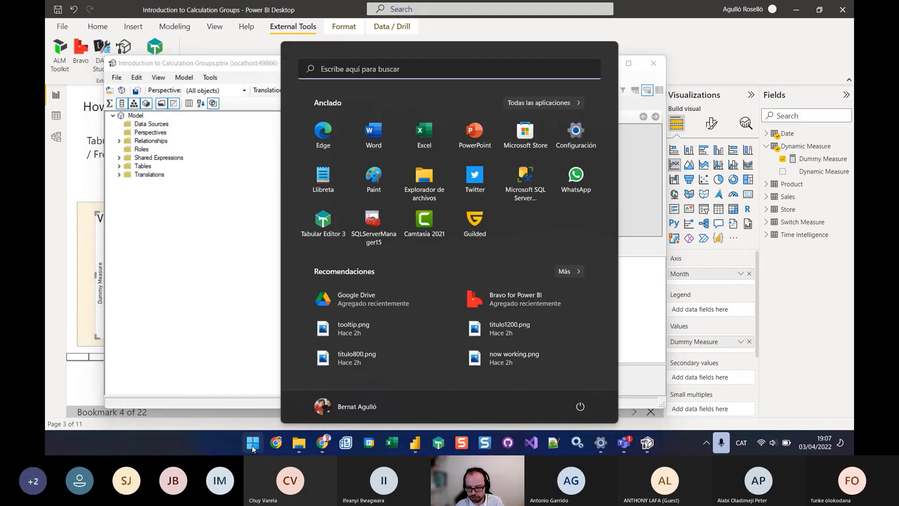
type("zoom")
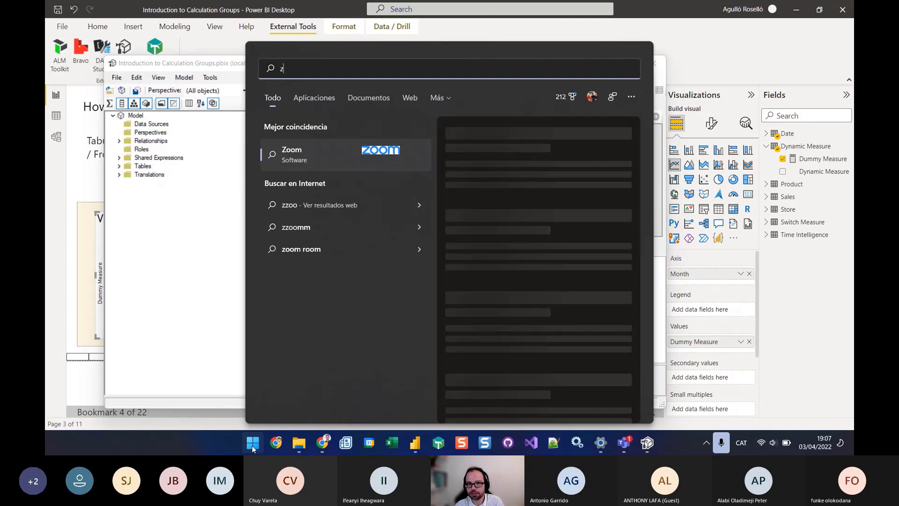
key("Escape")
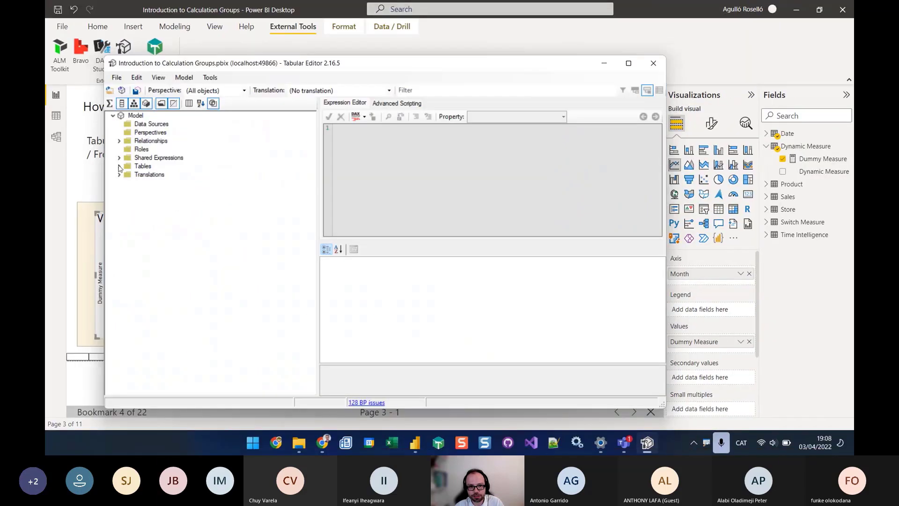
Create a new calculation group among the model's tables and name it Dynamic Measure 2
left_click(122, 203)
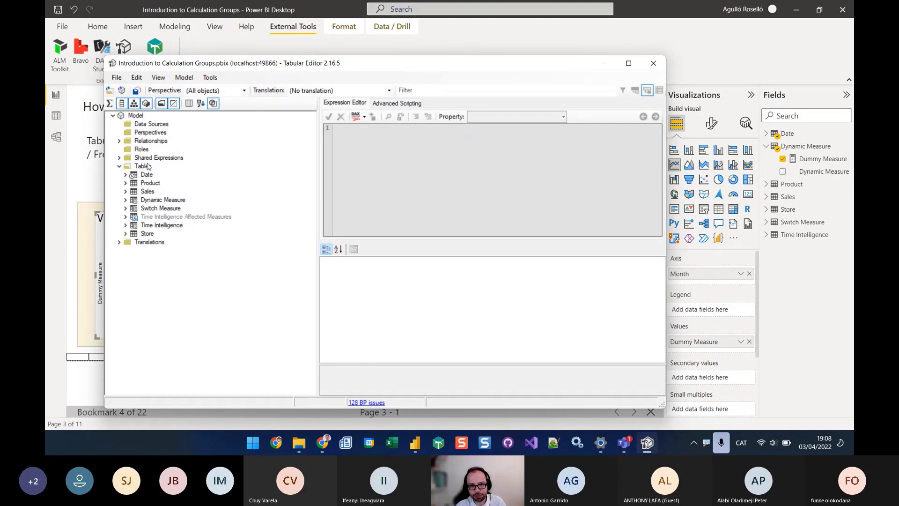
right_click(148, 166)
mouse_move(187, 192)
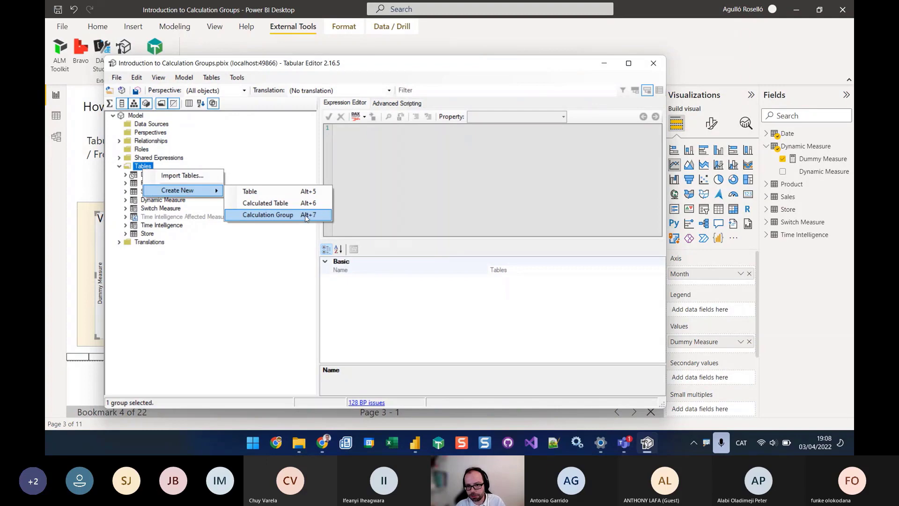
left_click(305, 216)
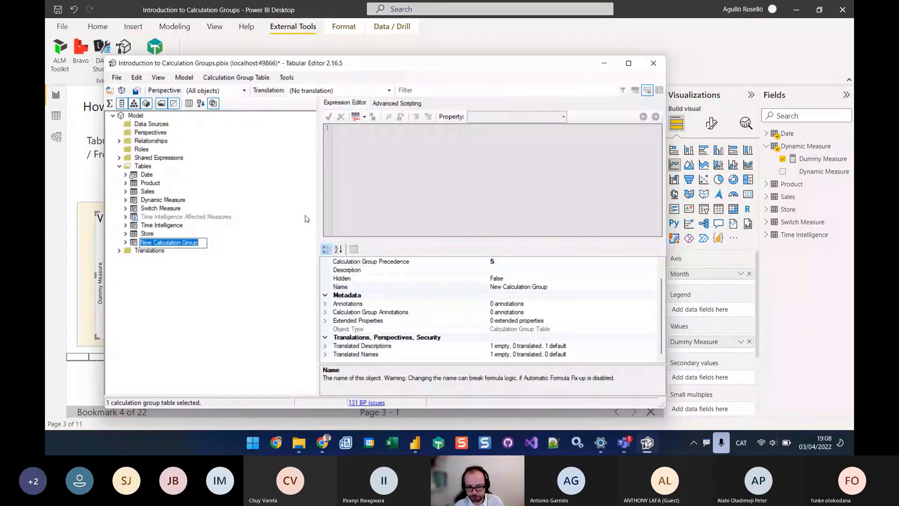
type("Dynamic Measure 2")
key("Return")
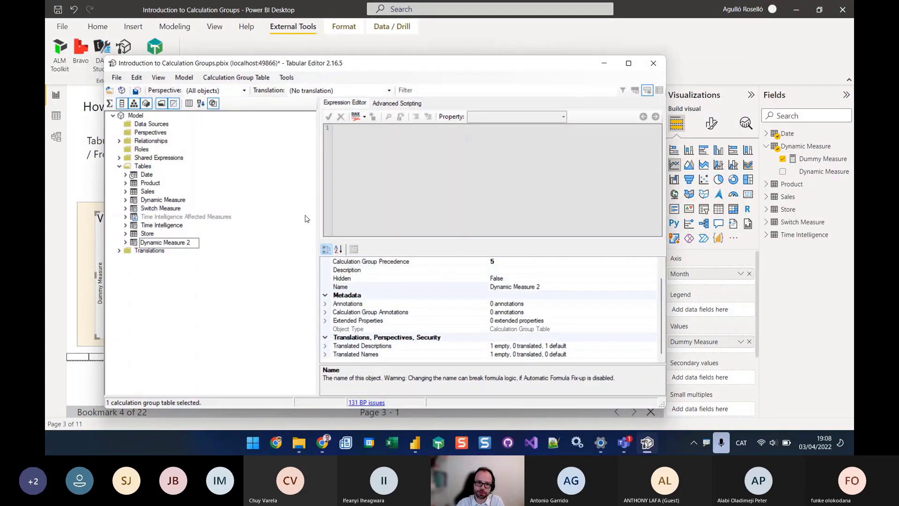
Rename the Name column of the Dynamic Measure 2 calculation group as Dynamic Measure 2
left_click(125, 242)
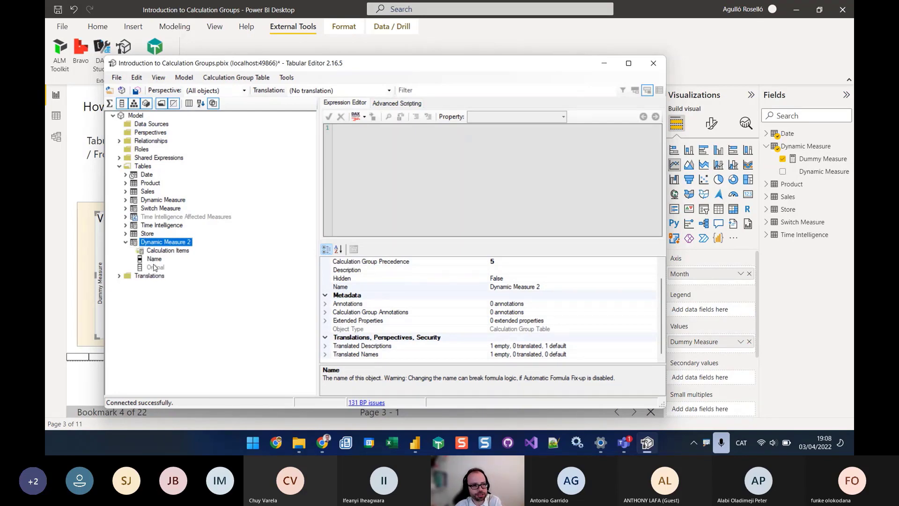
left_click(158, 261)
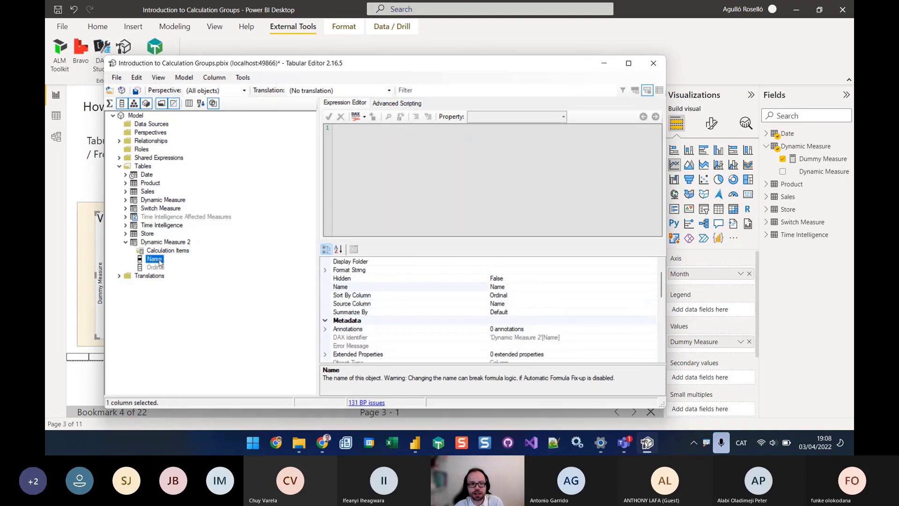
left_click(155, 260)
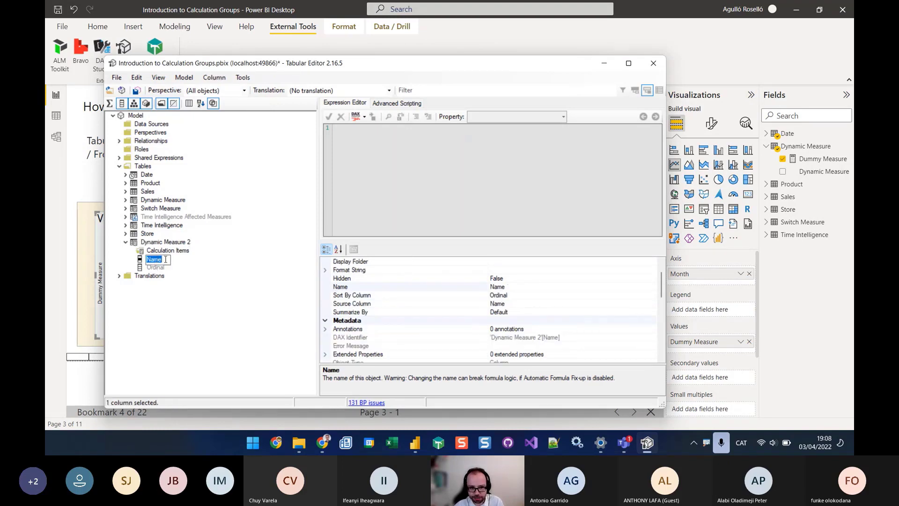
type("Dy")
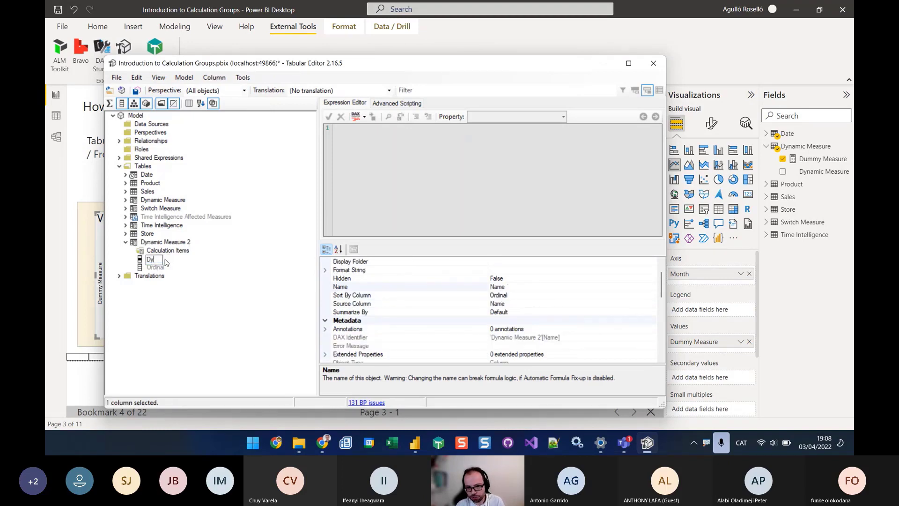
type("namic ")
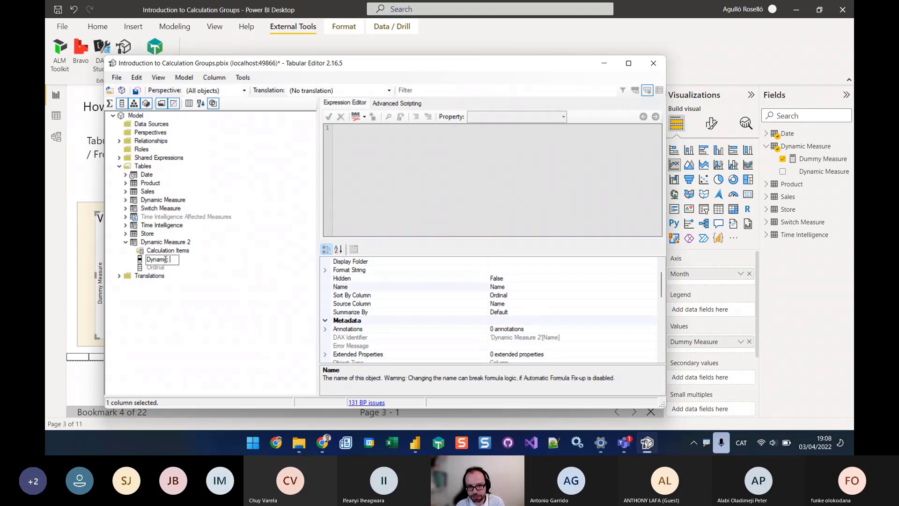
type("Measure 2")
key("Return")
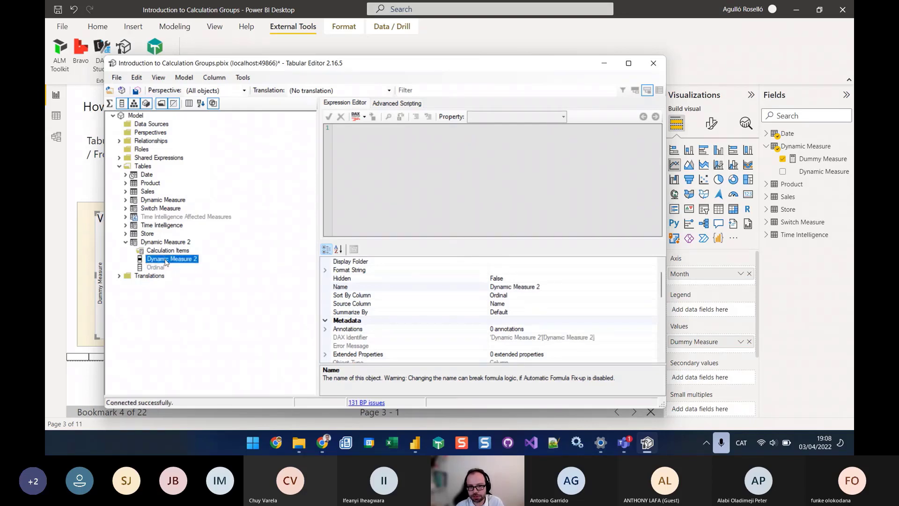
Add a calculation item named Sales Amount to the Dynamic Measure 2 calculation group
left_click(156, 253)
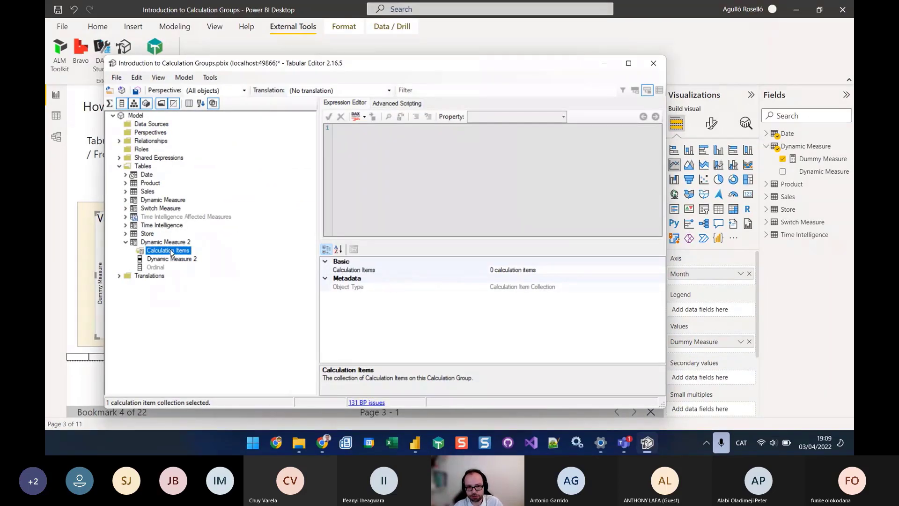
right_click(171, 252)
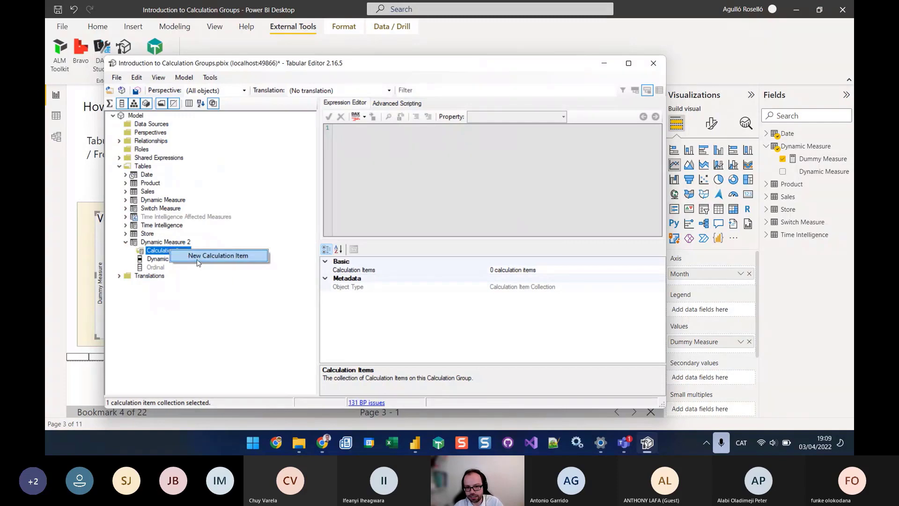
left_click(218, 255)
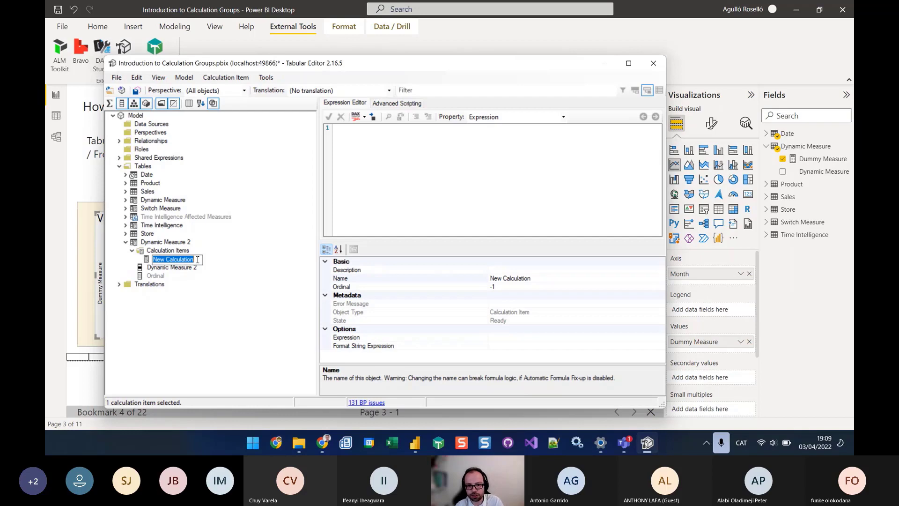
type("Sales A")
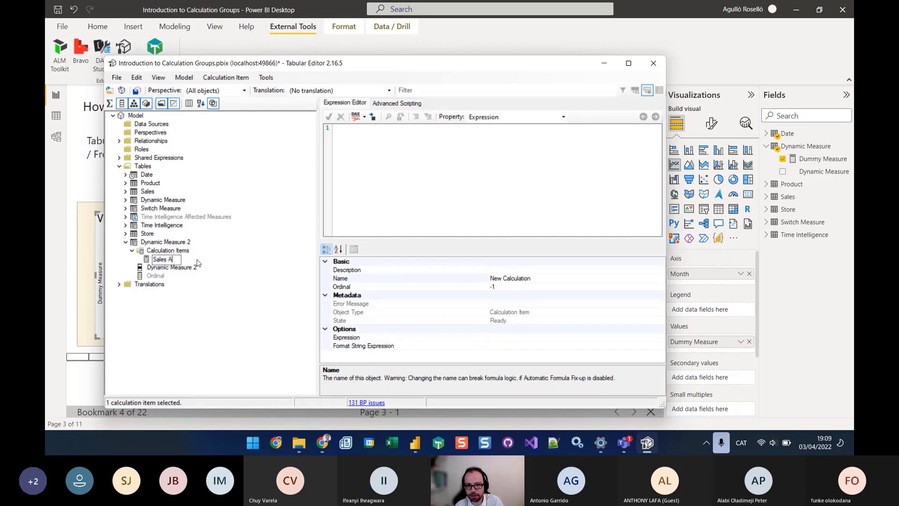
type("mount")
key("Return")
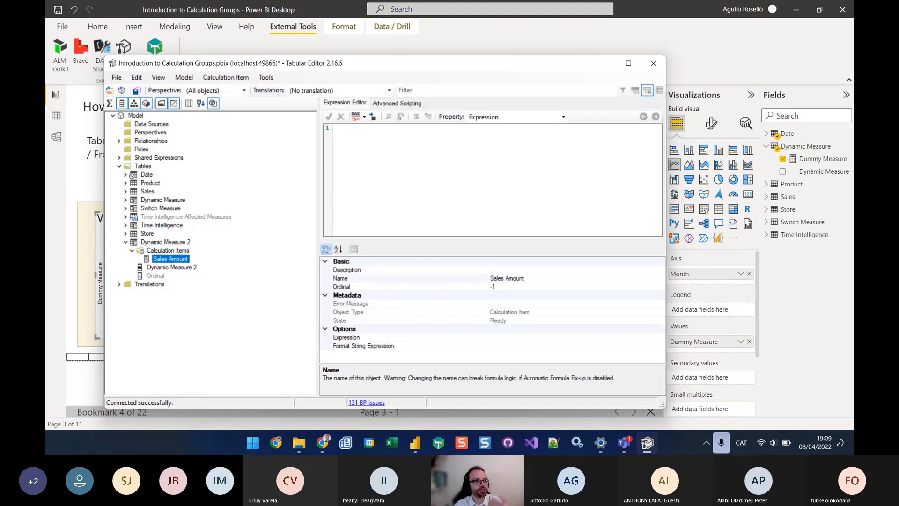
left_click(388, 142)
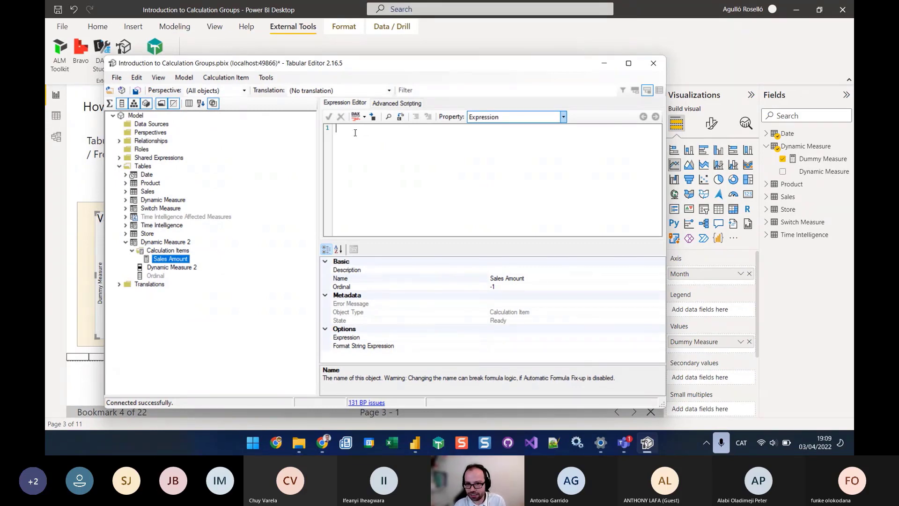
left_click(355, 133)
type("[")
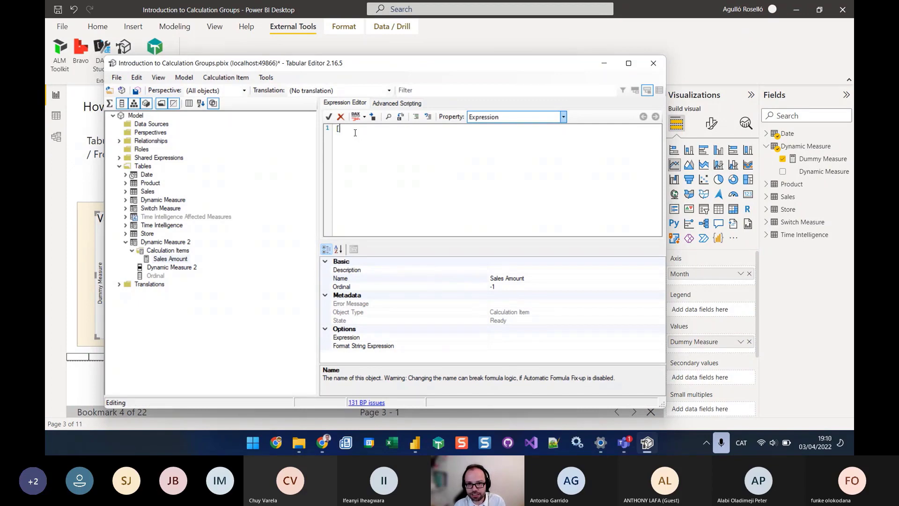
key("BackSpace")
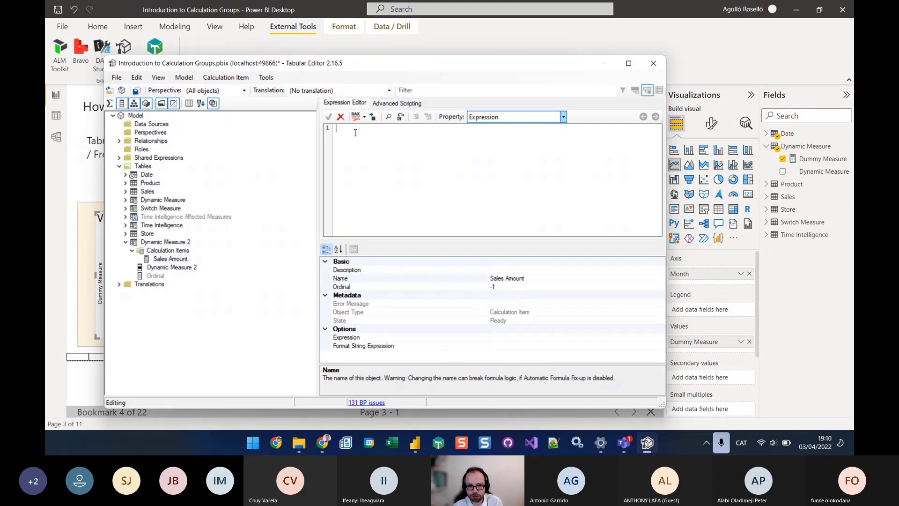
Show measures in the model tree and insert the Sales table's [Sales Amount] measure as the Sales Amount calculation item's expression
left_click(126, 233)
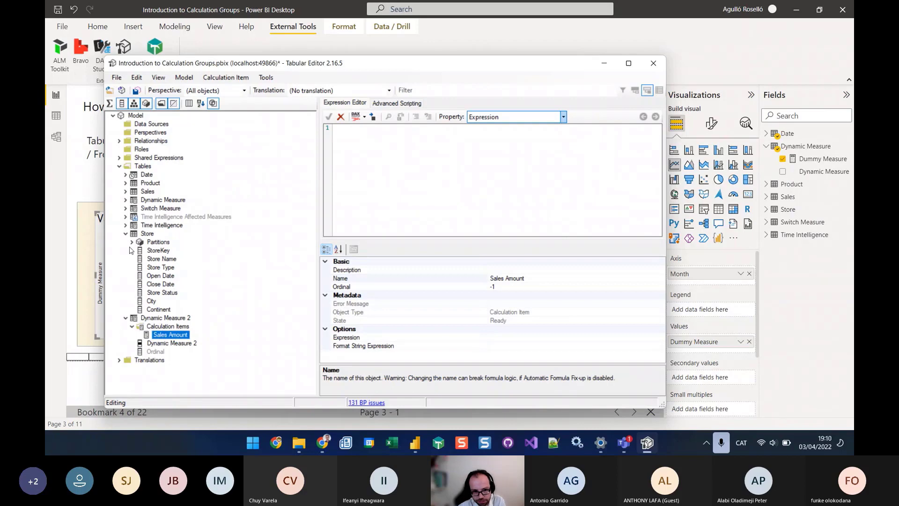
left_click(126, 233)
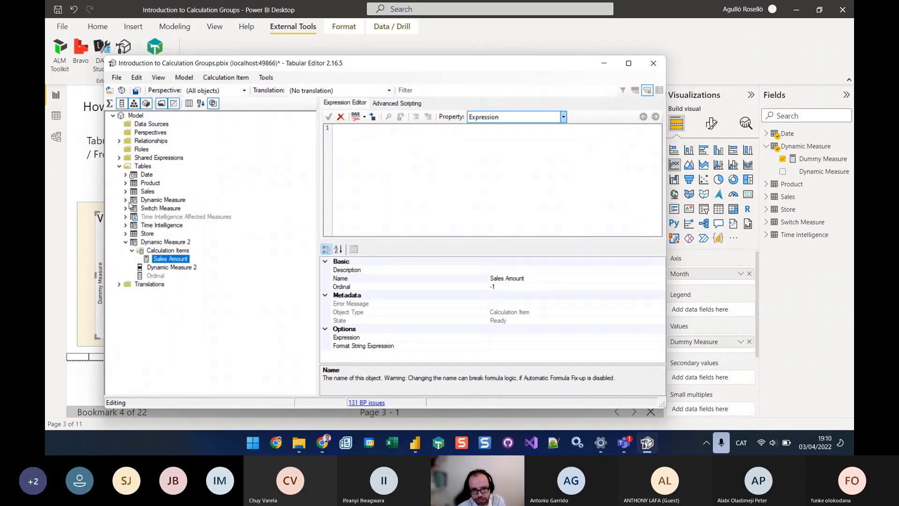
left_click(147, 191)
left_click(126, 191)
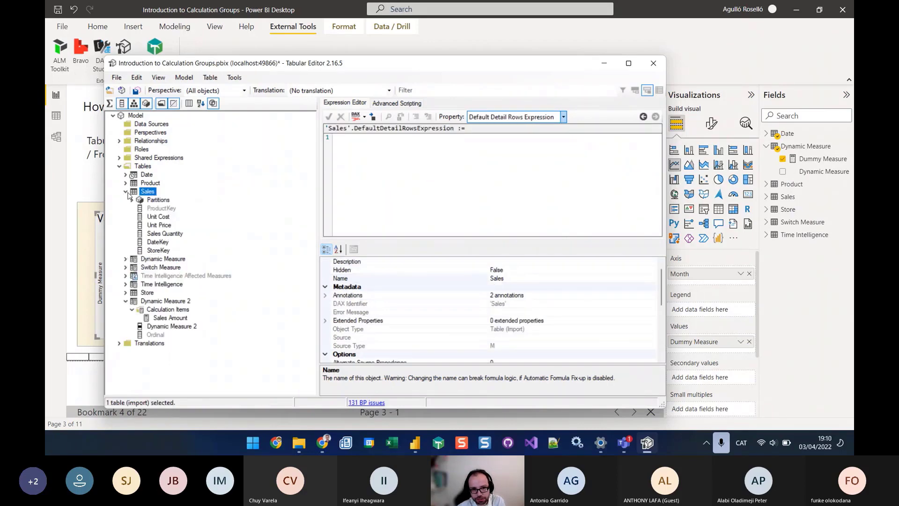
left_click(170, 318)
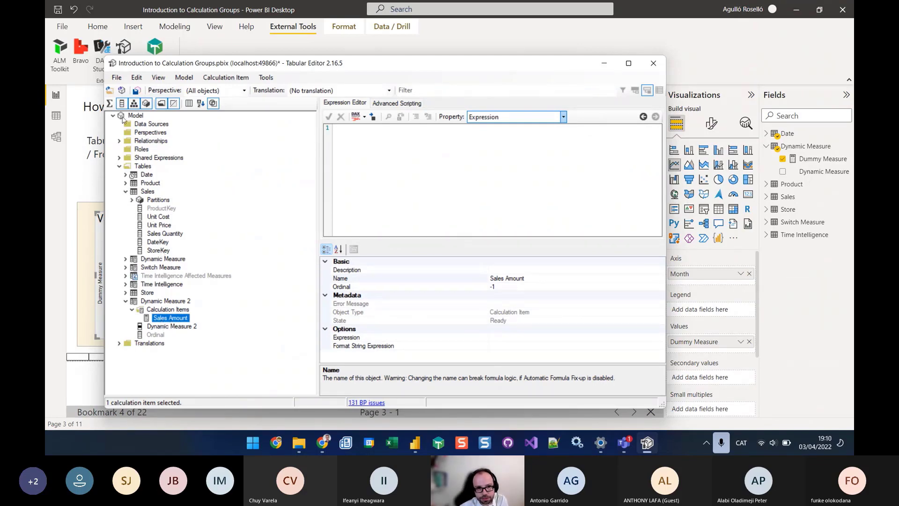
left_click(111, 104)
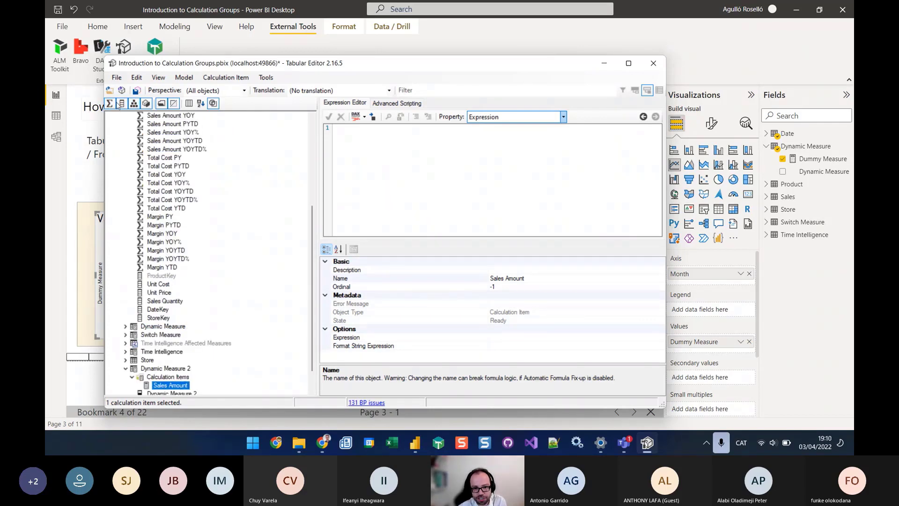
scroll(142, 326, "up", 6)
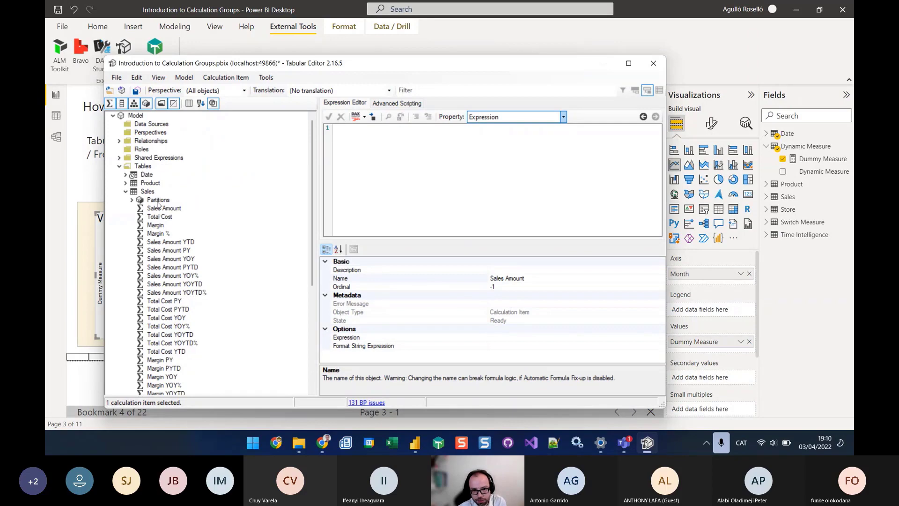
left_click_drag(160, 211, 391, 150)
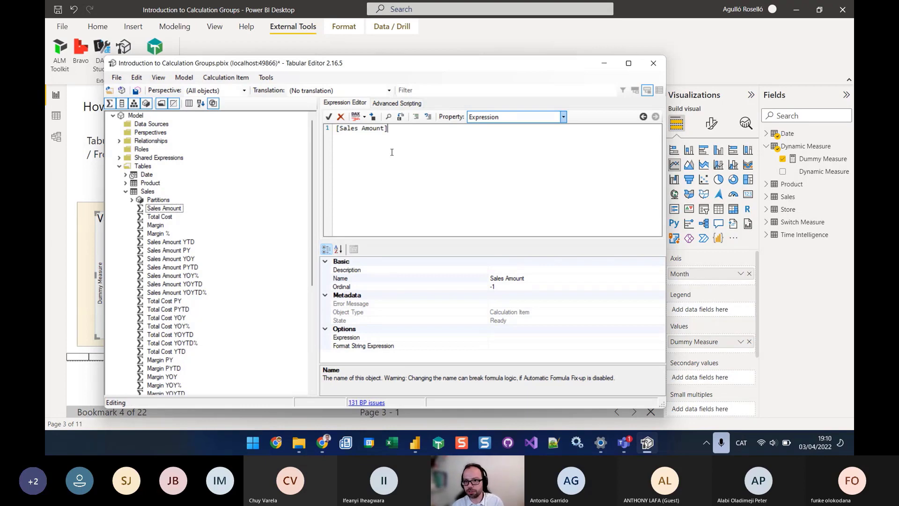
scroll(168, 328, "down", 7)
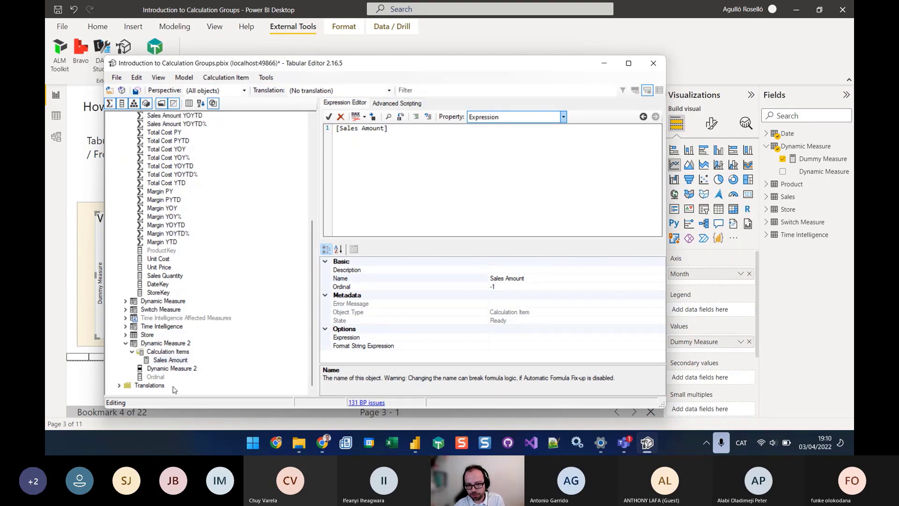
Add a second calculation item named Margin to the Dynamic Measure 2 calculation group
left_click(155, 361)
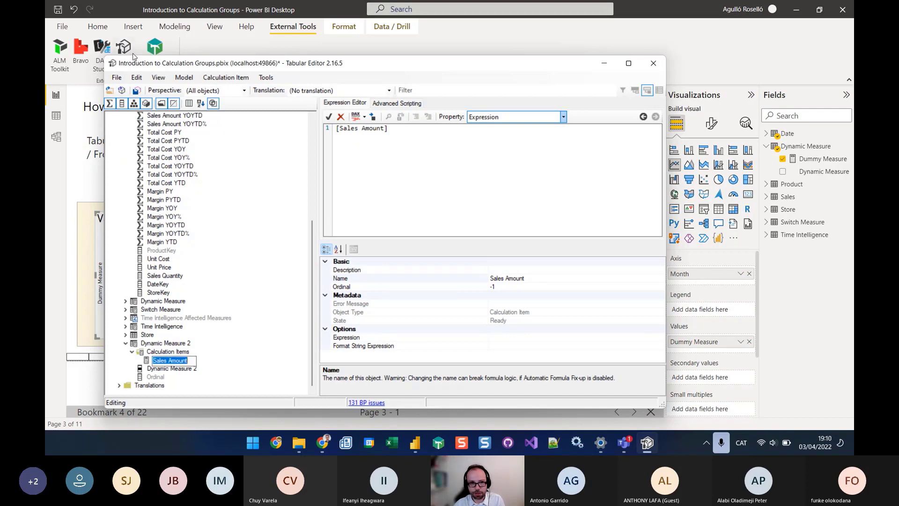
left_click(157, 351)
right_click(159, 352)
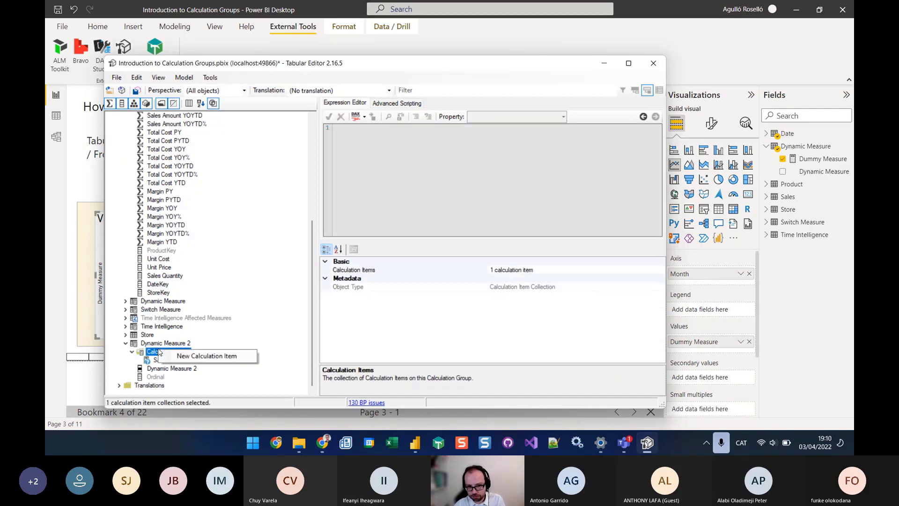
left_click(216, 356)
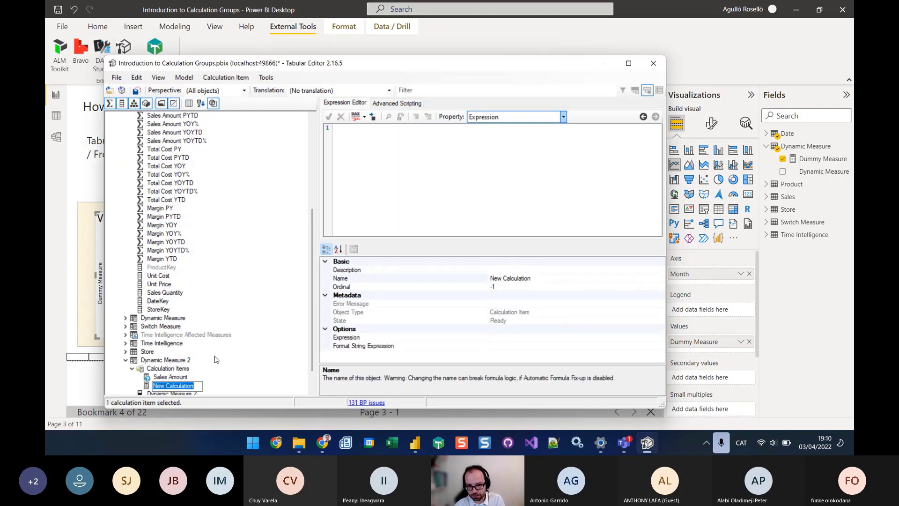
type("Margin")
key("Return")
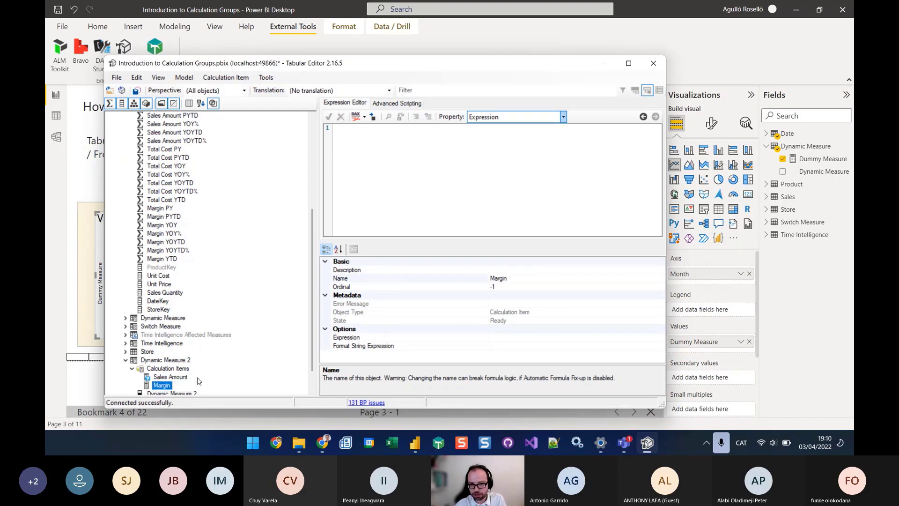
Enter [Margin] as the expression of the Margin calculation item
left_click(394, 158)
type("[")
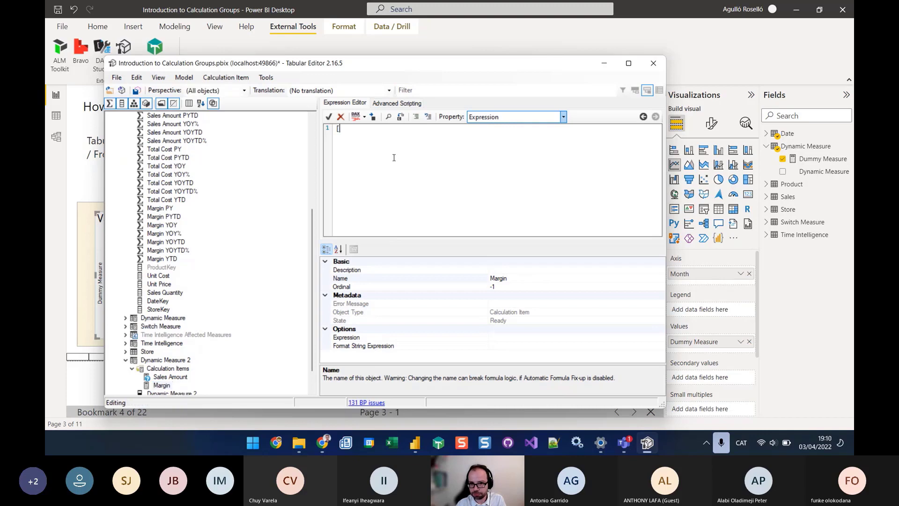
type("Margin]")
key("BackSpace")
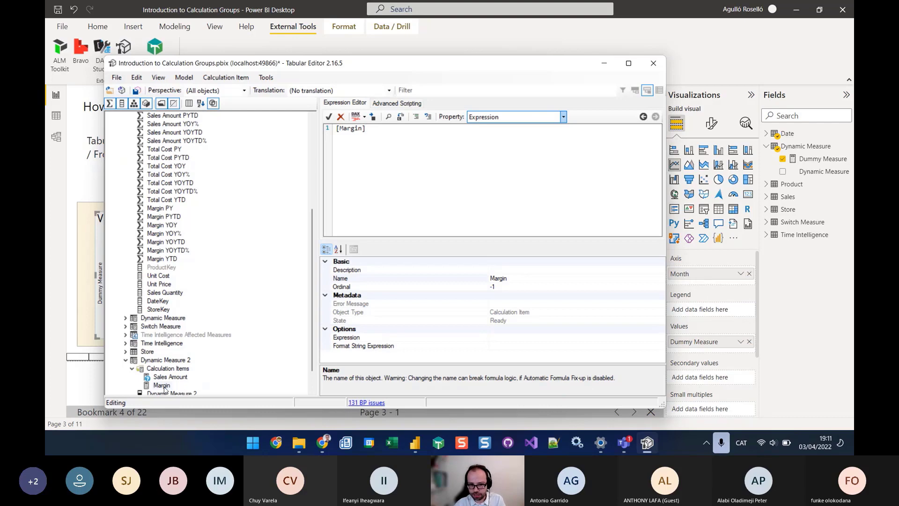
Add a third calculation item named Margin % to the Dynamic Measure 2 calculation group
right_click(160, 369)
left_click(197, 375)
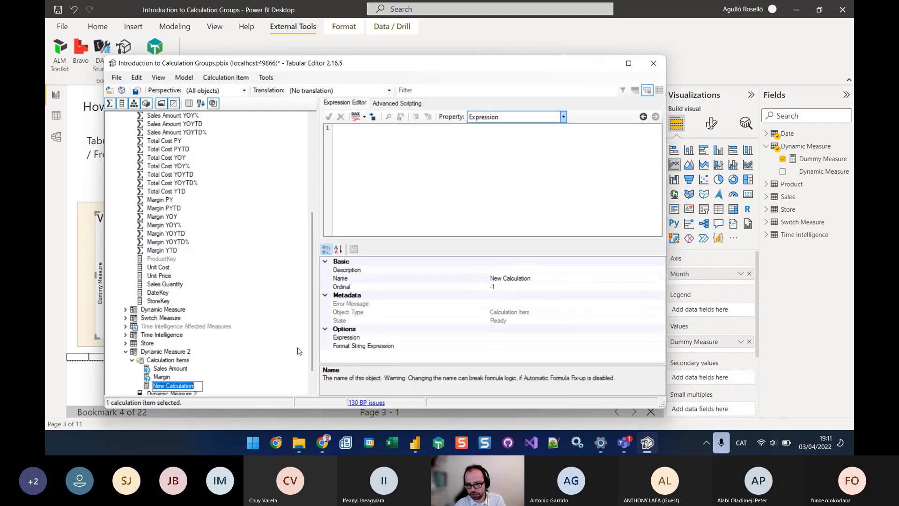
type("Margin %")
key("Return")
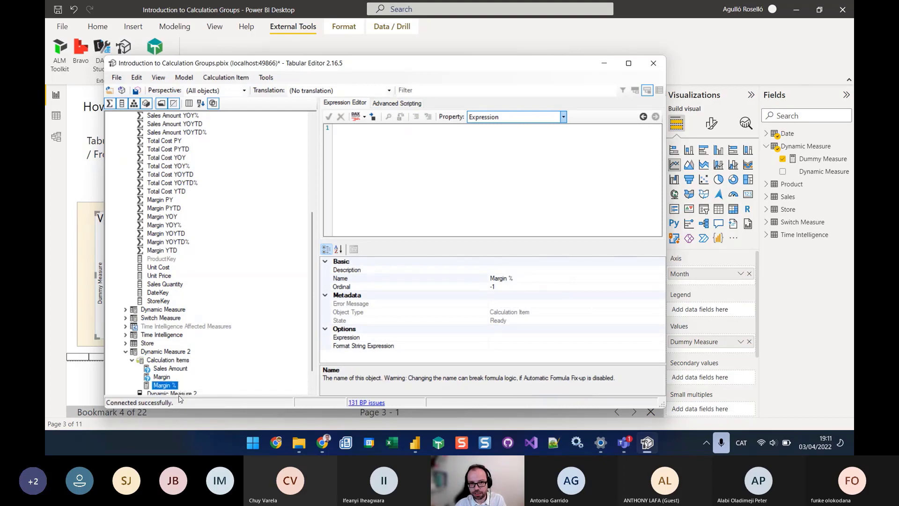
Insert the Sales table's [Margin %] measure as the Margin % calculation item's expression and review the group's items
left_click_drag(160, 200, 375, 171)
scroll(183, 350, "down", 4)
scroll(182, 350, "down", 2)
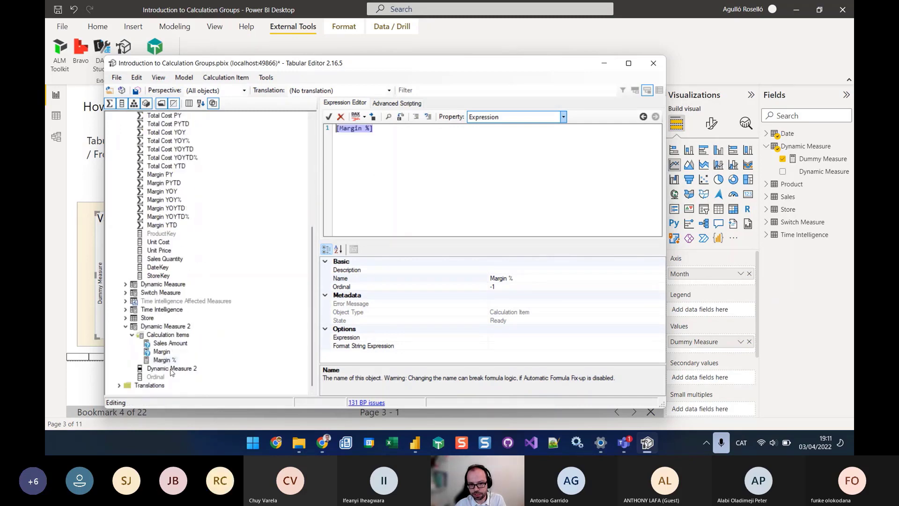
left_click(163, 352)
left_click(164, 360)
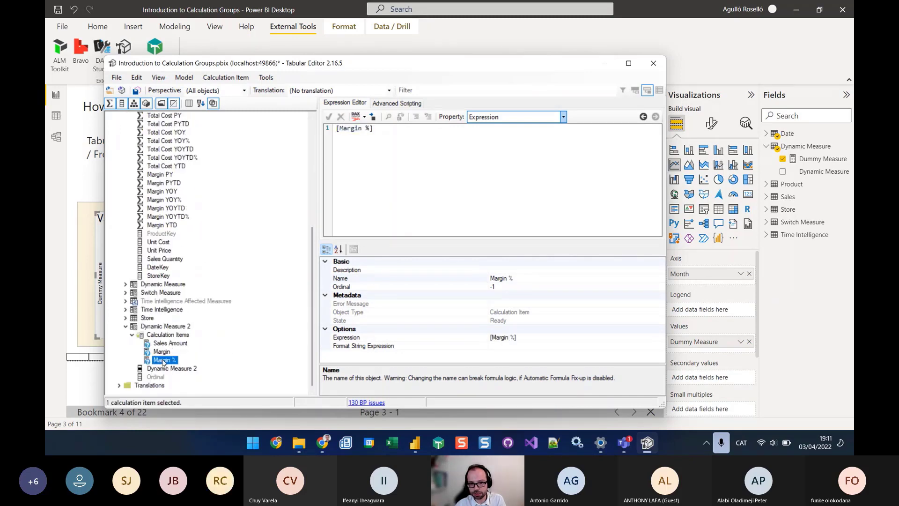
left_click(170, 344)
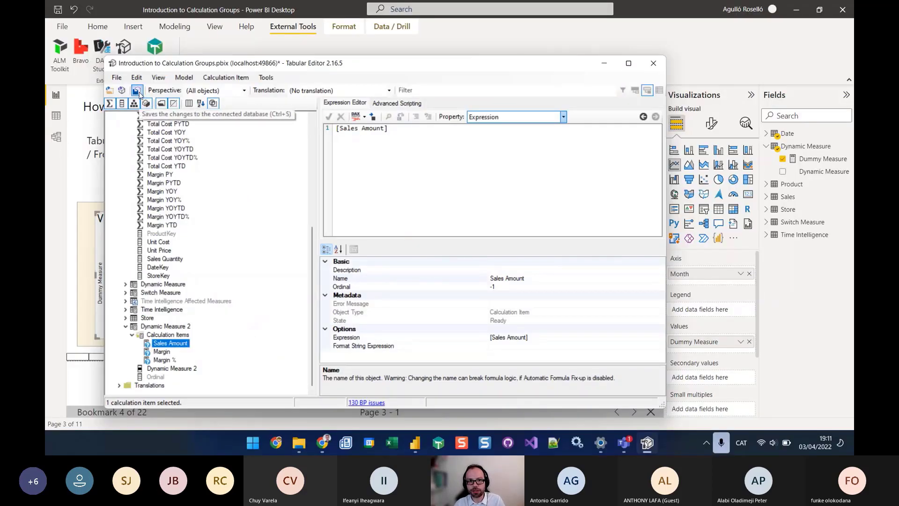
Save the model changes to the connected database, switch to Power BI Desktop and refresh the calculation groups
left_click(136, 91)
left_click(723, 38)
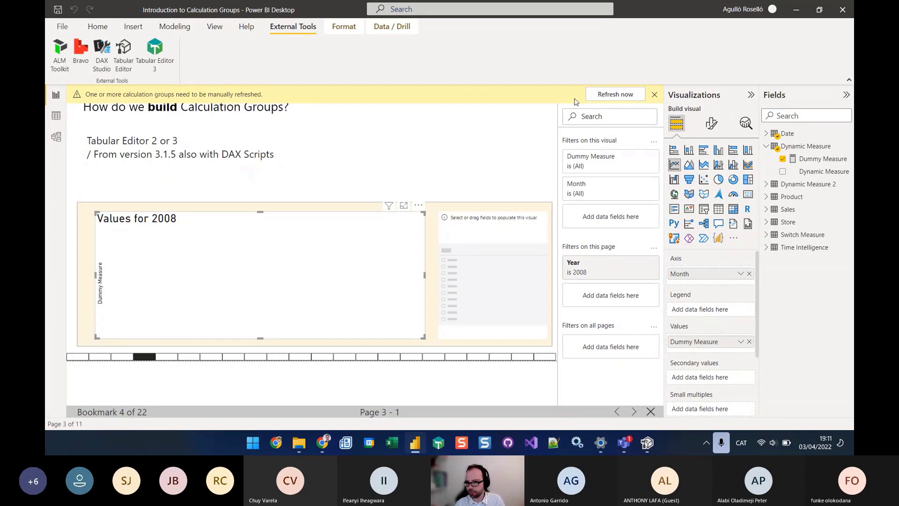
left_click(621, 101)
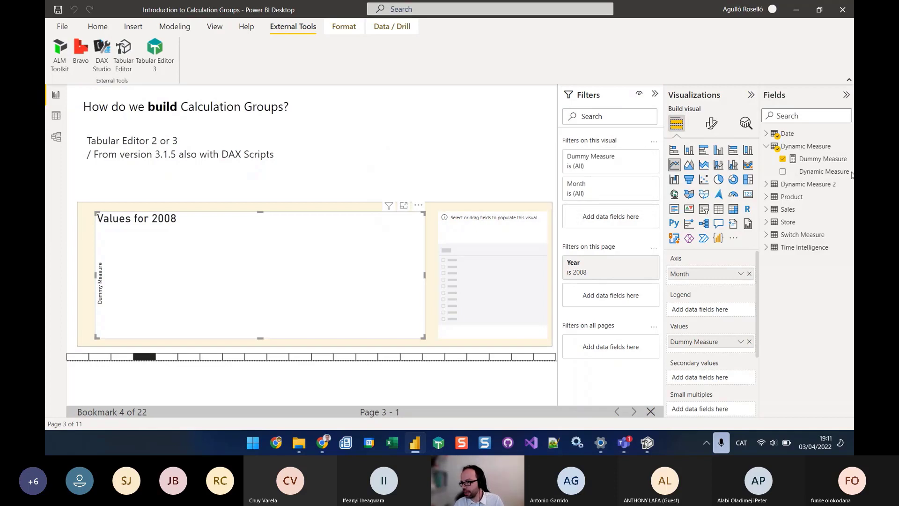
Fill the empty slicer with the Dynamic Measure 2 column and select Sales Amount in it
left_click(802, 187)
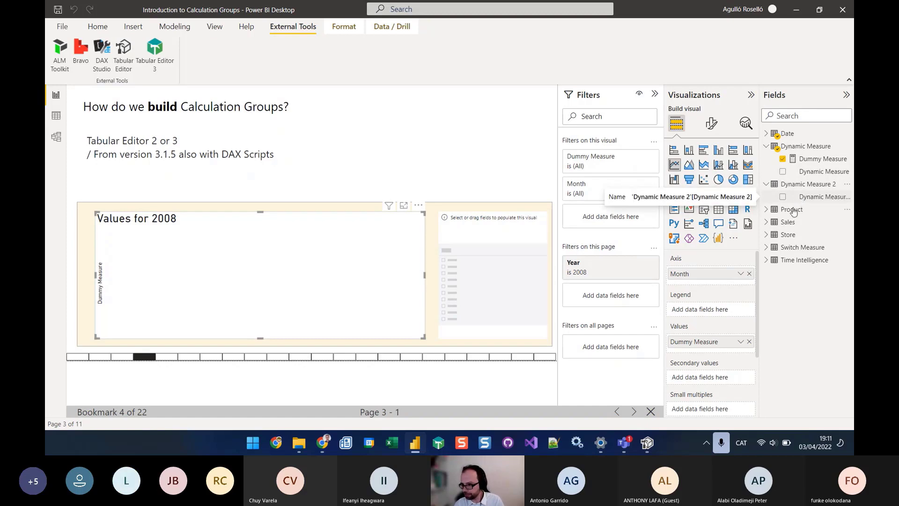
left_click(490, 236)
left_click_drag(820, 197, 731, 276)
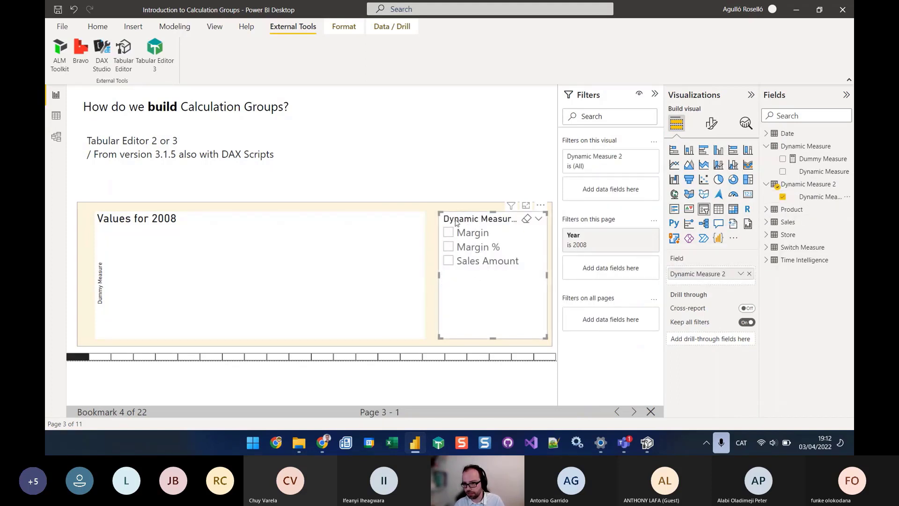
left_click(449, 261)
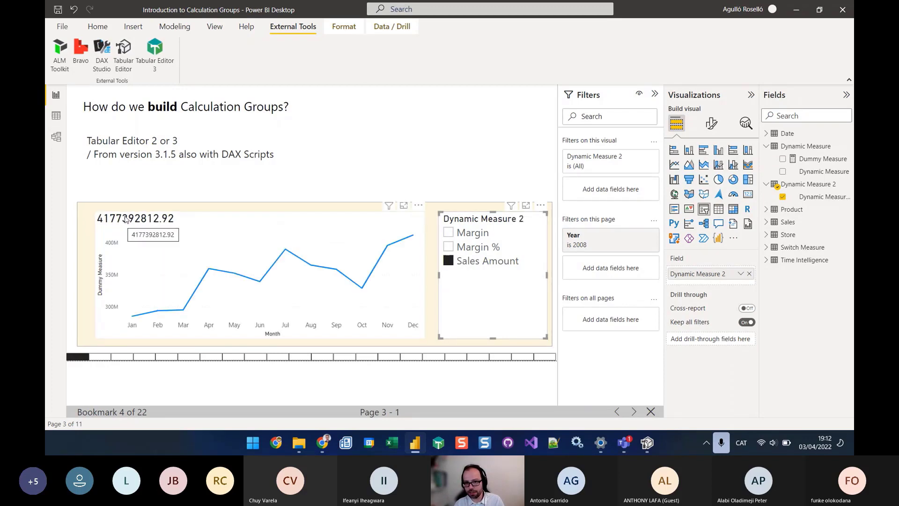
Turn on data labels for the Dummy Measure by Month line chart
left_click(383, 223)
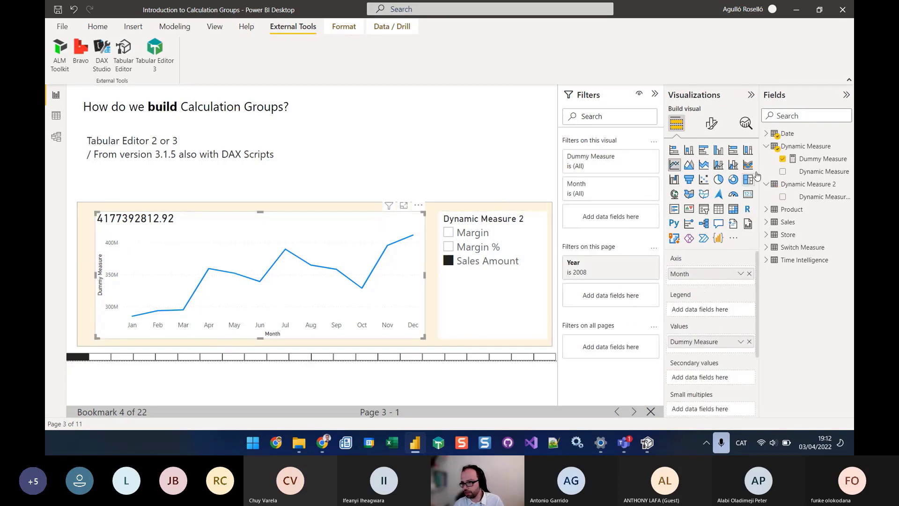
left_click(712, 123)
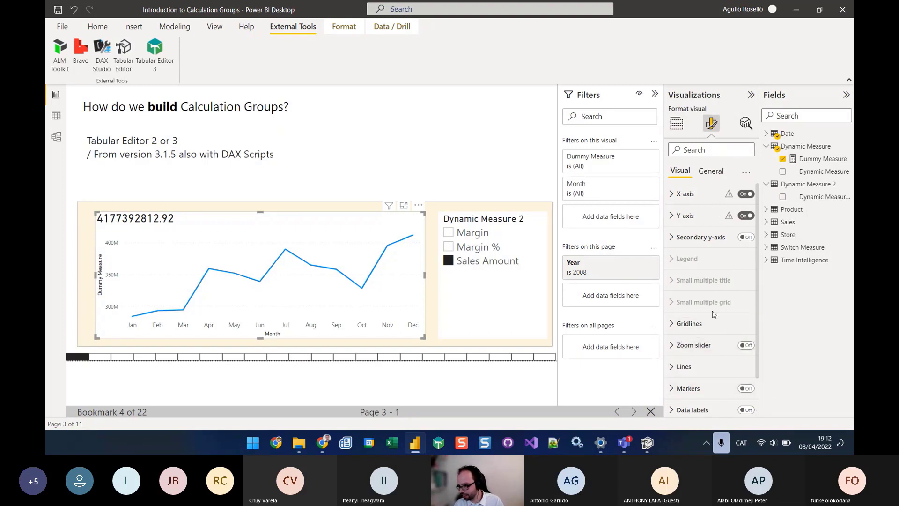
scroll(714, 315, "down", 1)
left_click(746, 375)
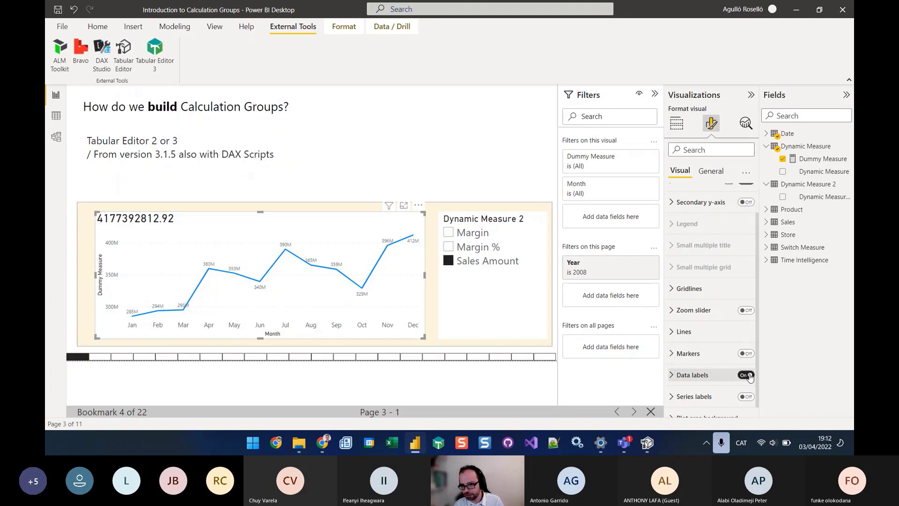
Set the font size of the line chart's data label values to 15
scroll(704, 356, "down", 1)
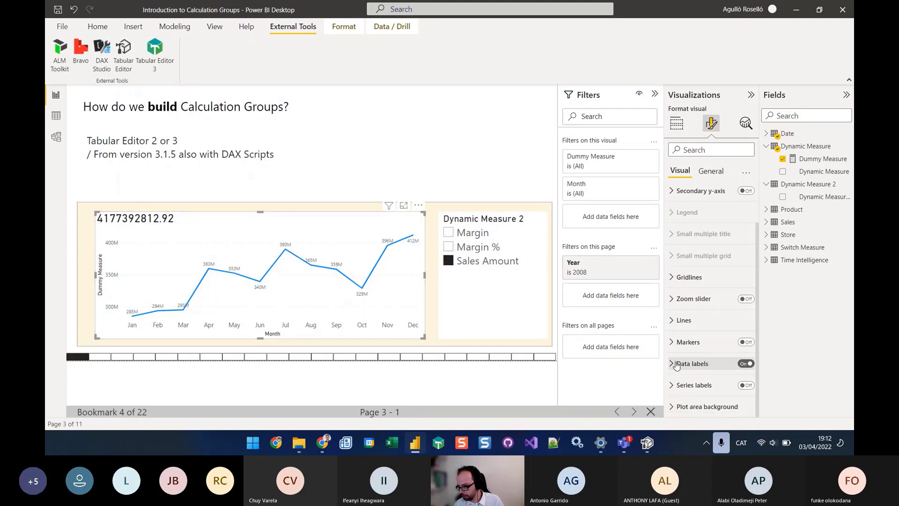
left_click(670, 365)
scroll(712, 356, "down", 3)
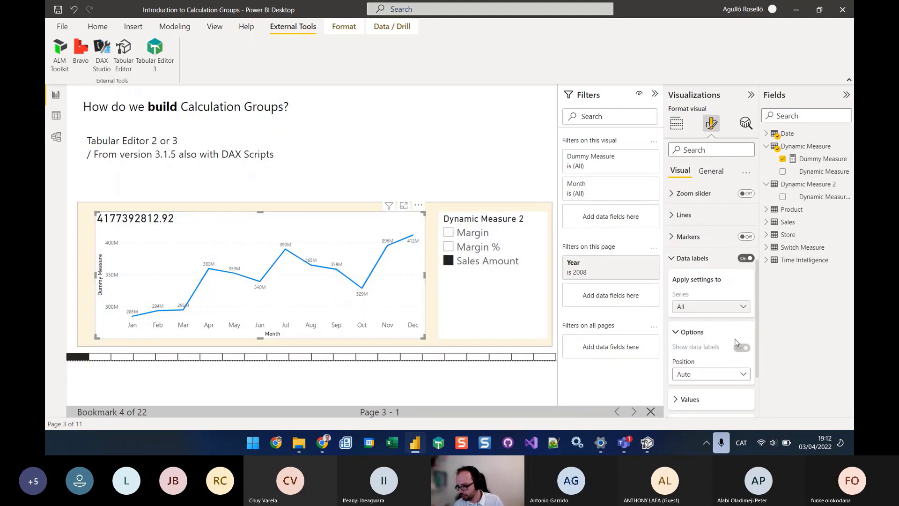
scroll(717, 281, "down", 2)
left_click(693, 331)
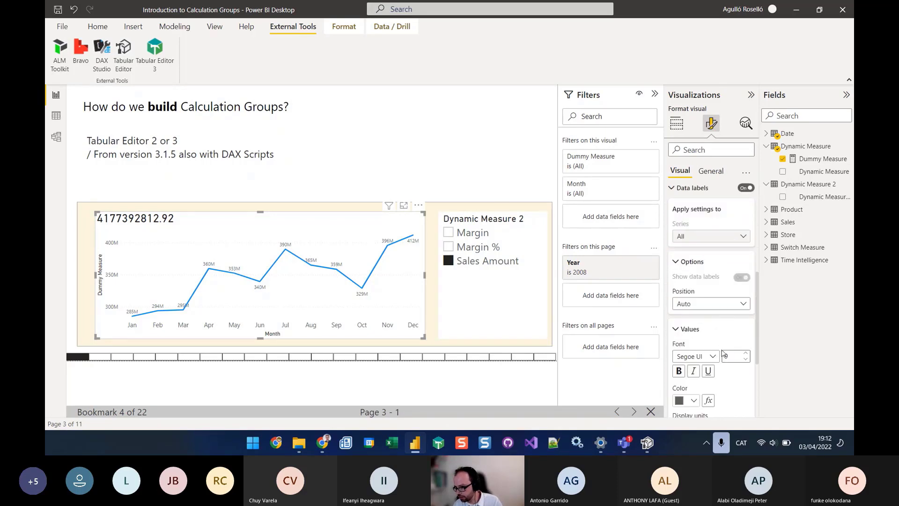
double_click(734, 355)
type("15")
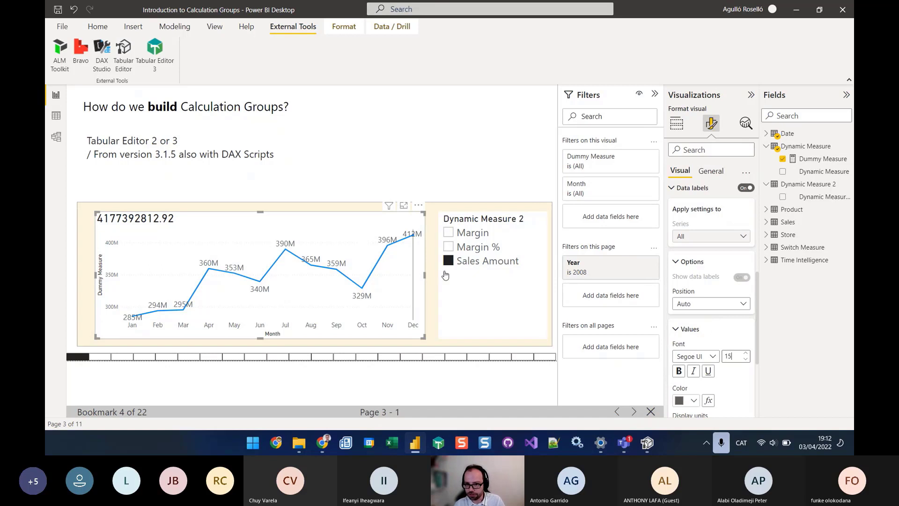
Switch the Dynamic Measure 2 slicer to Margin and then to Margin %, checking the chart's data labels
left_click(449, 233)
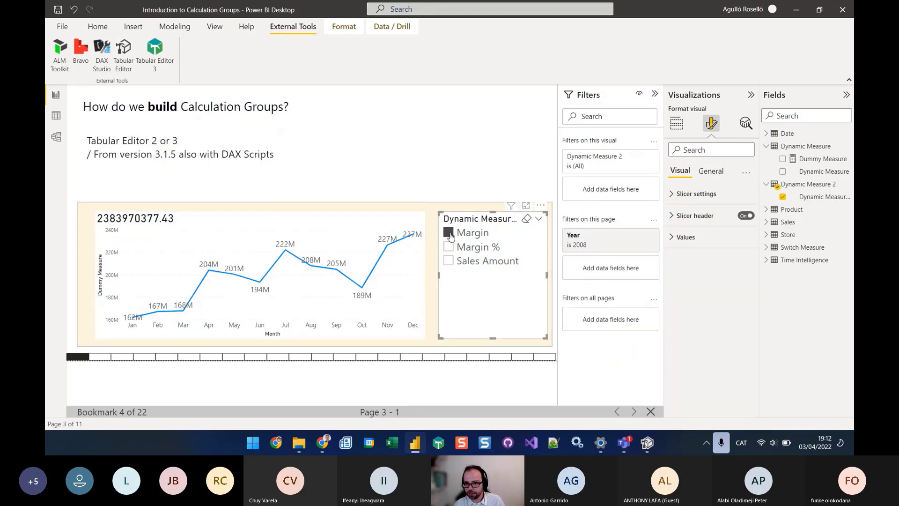
left_click(448, 250)
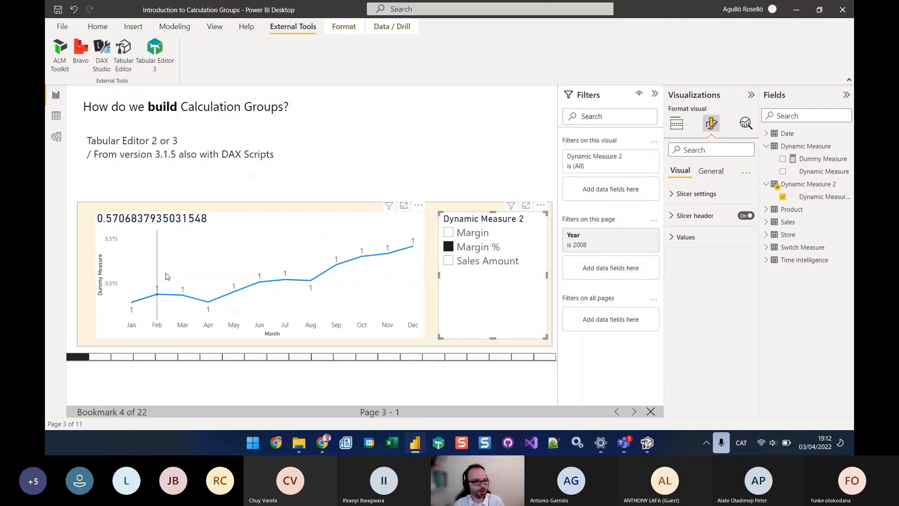
mouse_move(276, 289)
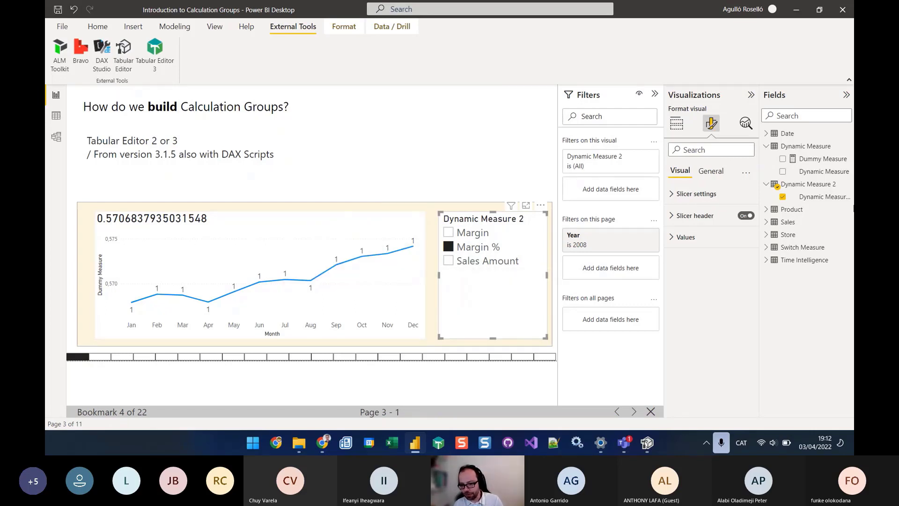
Switch to Tabular Editor and open the Format String Expression of the Margin % calculation item for editing
left_click(646, 443)
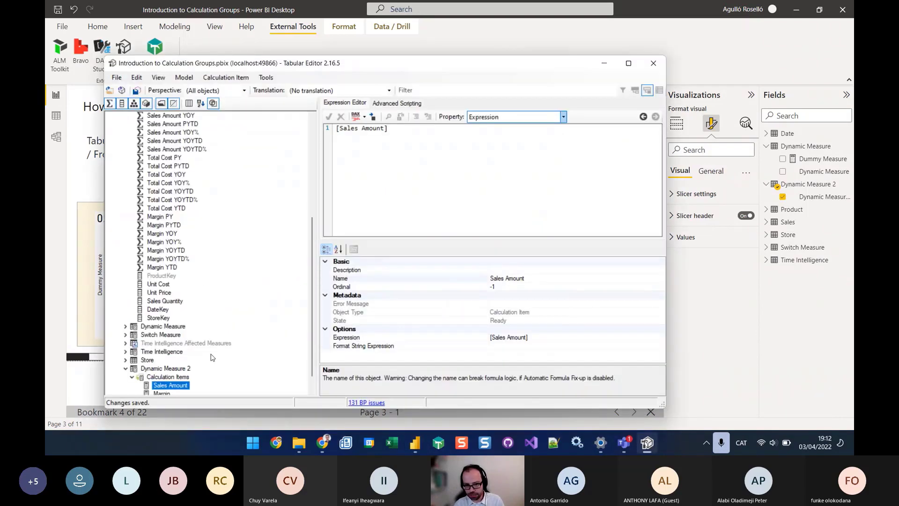
scroll(212, 357, "down", 2)
left_click(173, 360)
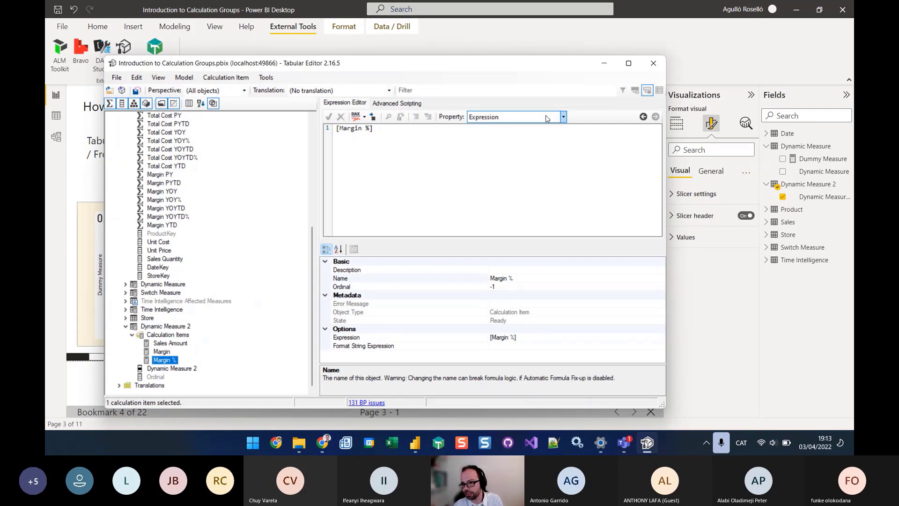
left_click(561, 118)
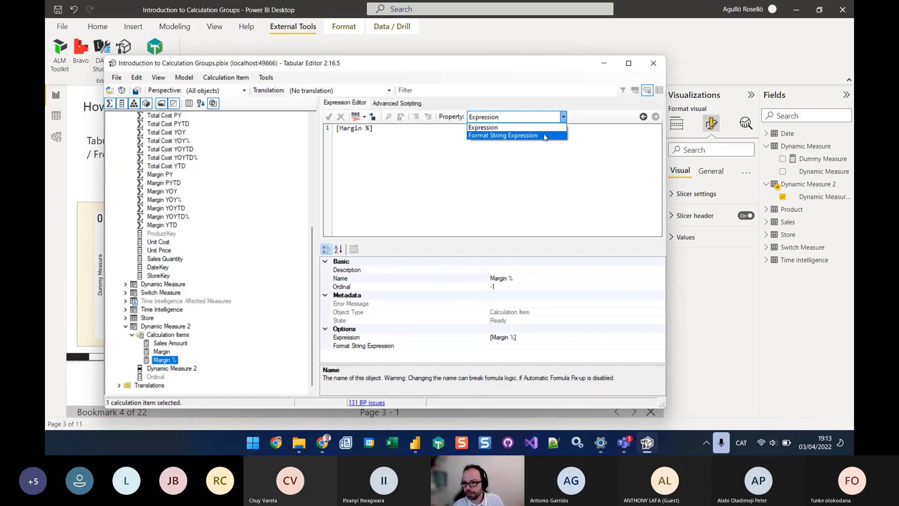
left_click(544, 135)
left_click(436, 140)
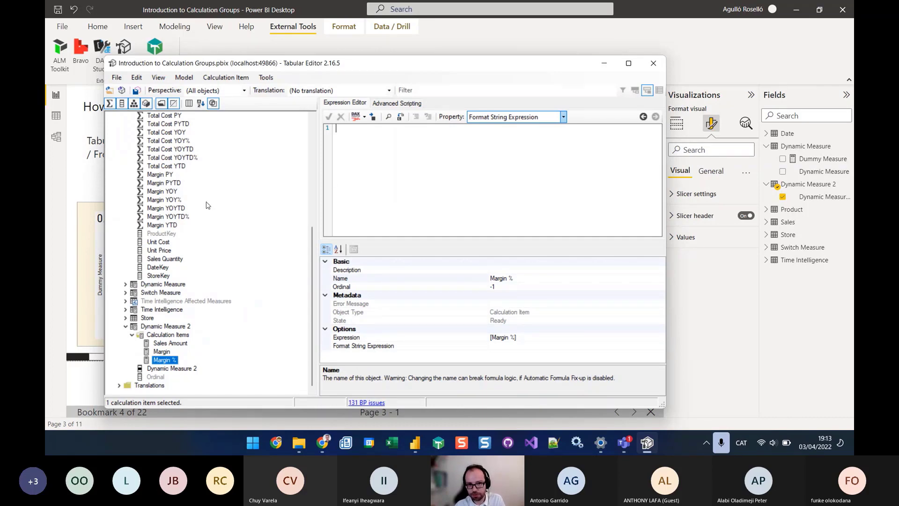
Copy the format string of the Sales table's Margin % measure
scroll(208, 205, "up", 6)
left_click(160, 200)
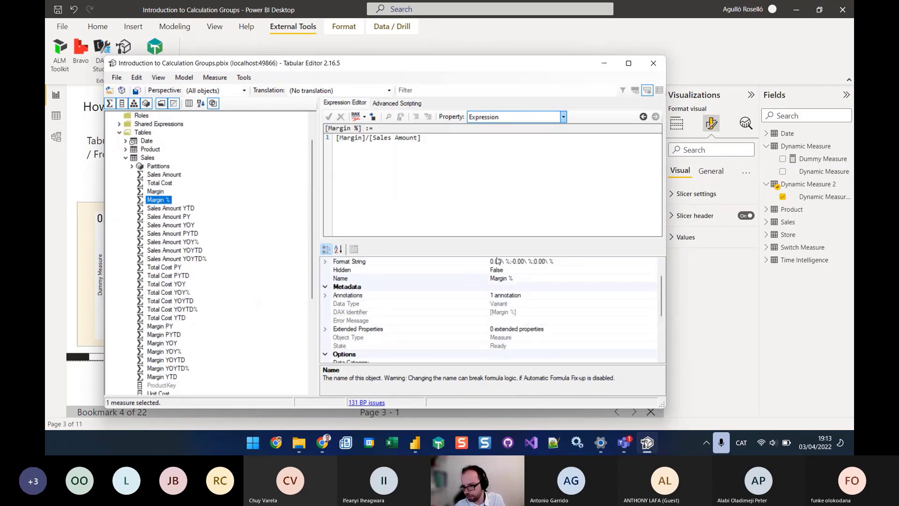
left_click(566, 262)
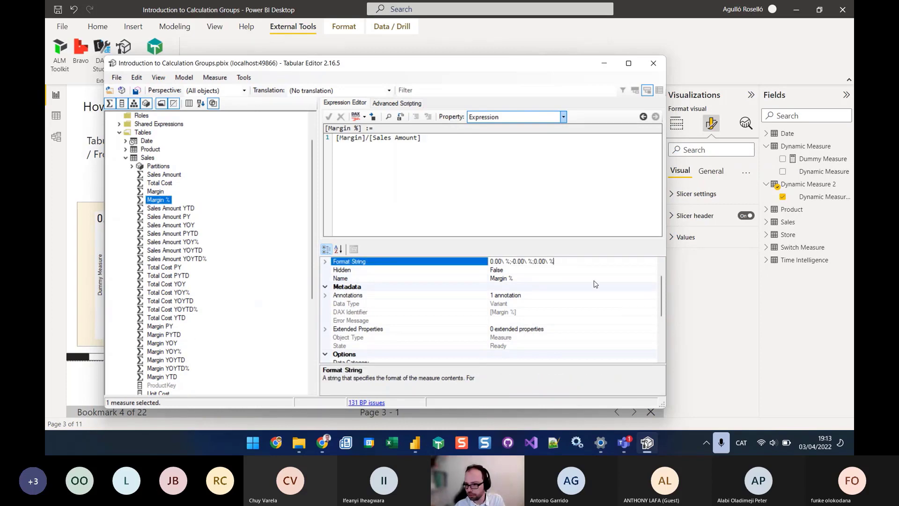
left_click_drag(568, 262, 430, 256)
key("ctrl+c")
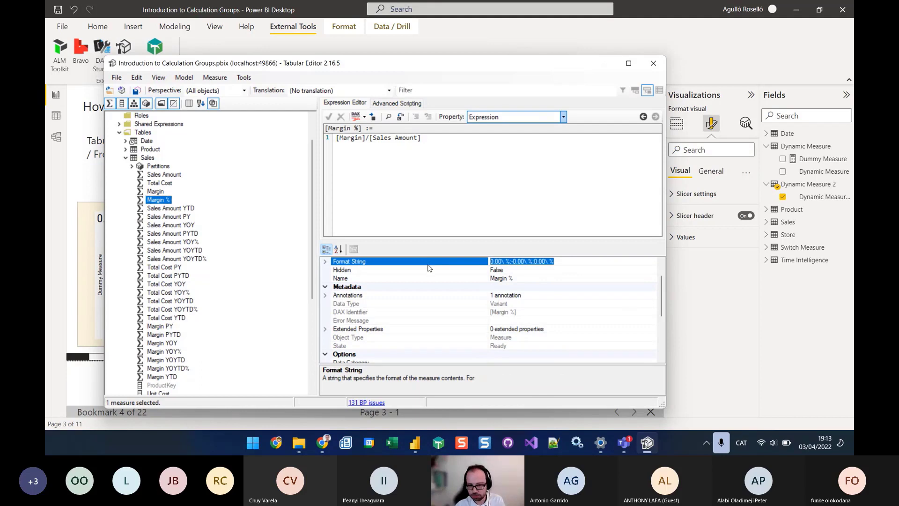
Set the Margin % calculation item's Format String Expression to "0.00\ %;-0.00\ %;0.00\ %" in quotes and save the changes to the model
scroll(185, 318, "down", 6)
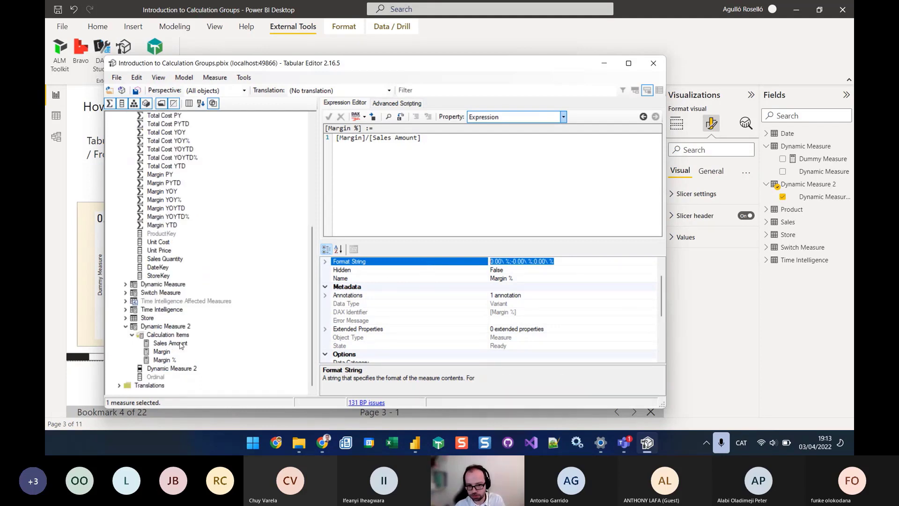
left_click(163, 360)
left_click(515, 117)
left_click(563, 117)
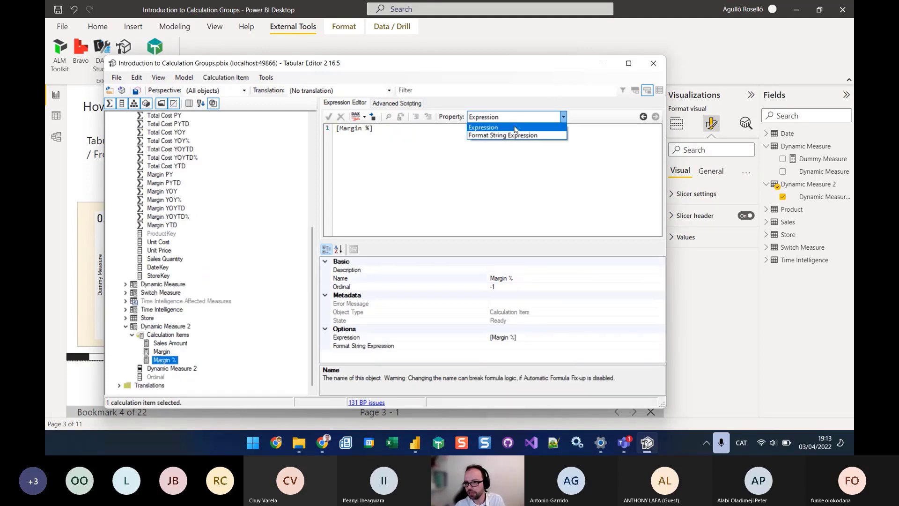
left_click(506, 135)
left_click(423, 149)
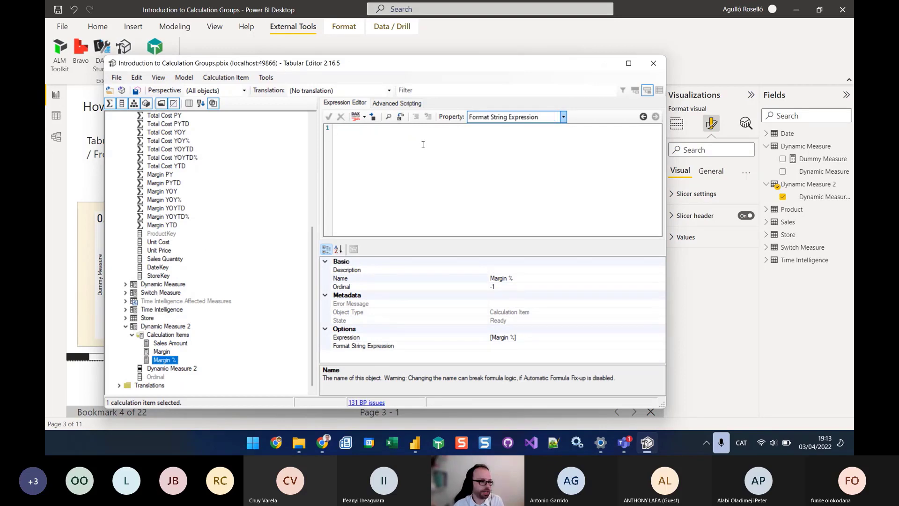
type("\"")
key("ctrl+v")
type("\"")
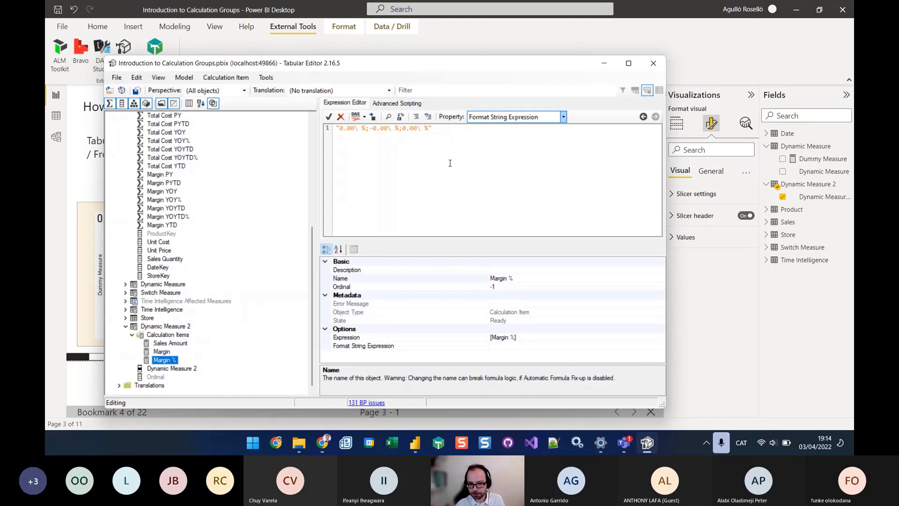
left_click(138, 91)
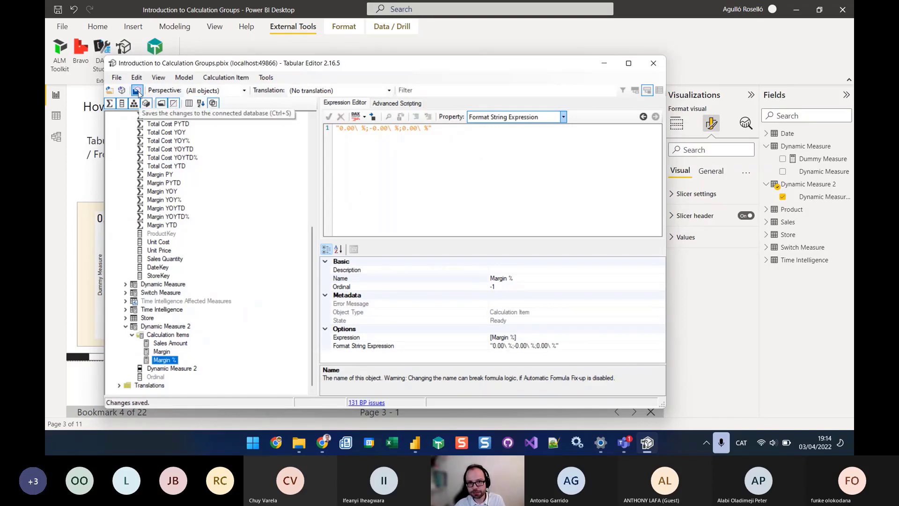
Switch to Power BI Desktop and set the Dynamic Measure 2 slicer to Margin, Sales Amount, Margin % and Margin again, checking the chart's formatting
left_click(450, 45)
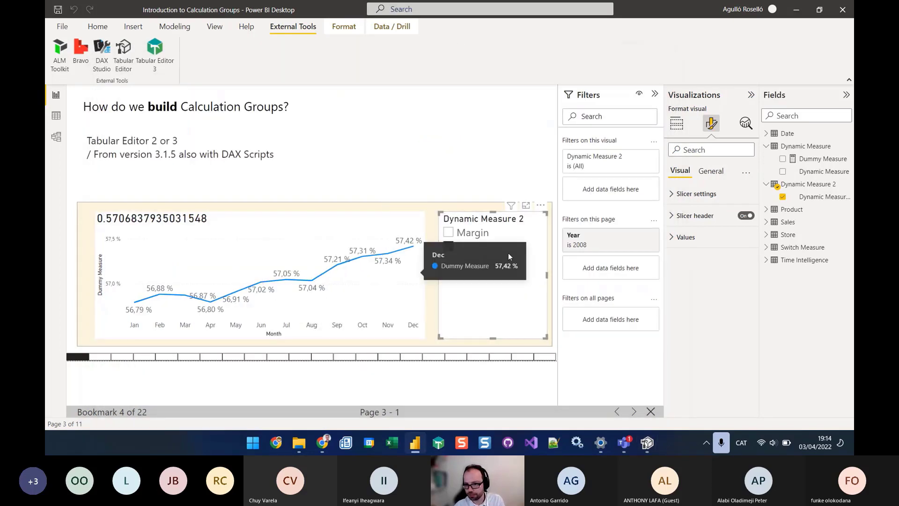
left_click(450, 234)
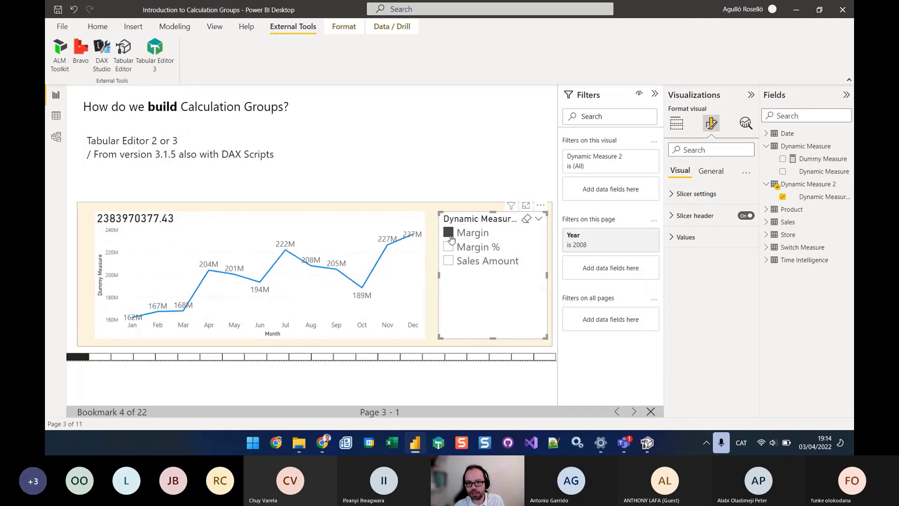
left_click(450, 265)
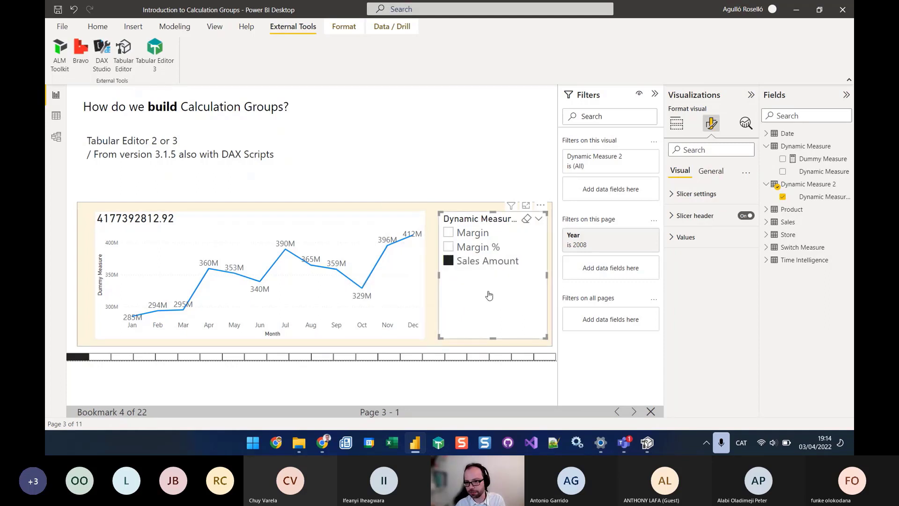
left_click(449, 248)
left_click(449, 232)
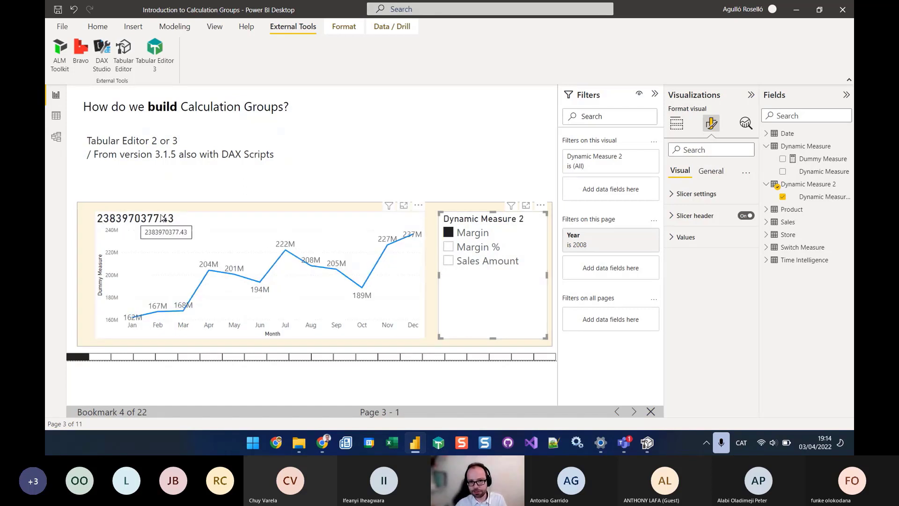
Clear the slicer selection and inspect the conditional formatting of the line chart's title text without changing it
left_click(449, 232)
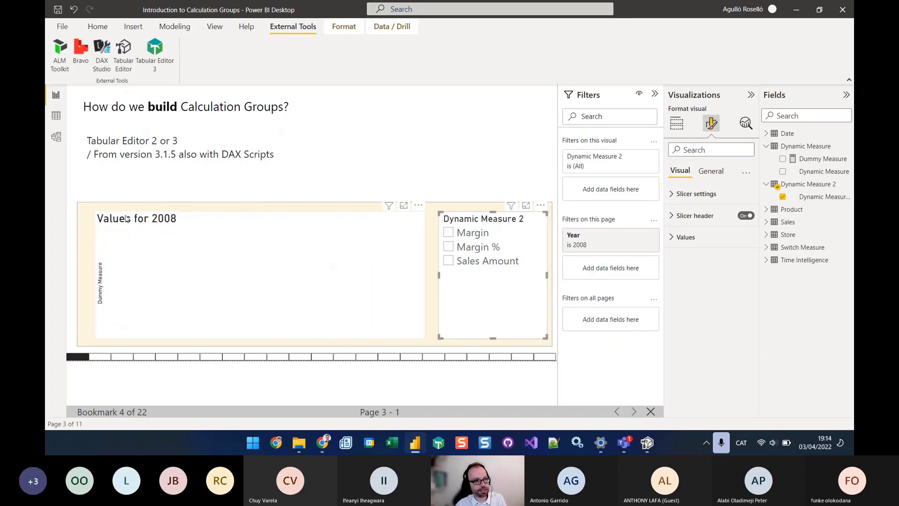
left_click(323, 225)
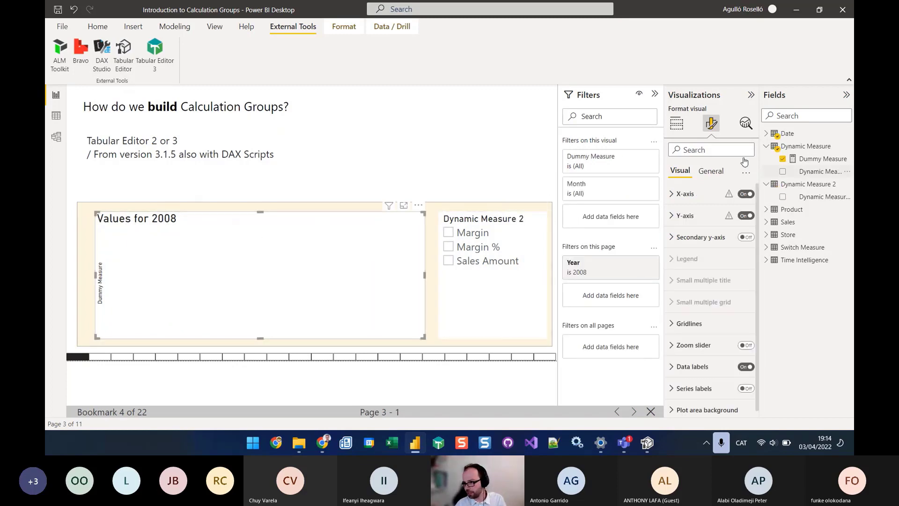
left_click(714, 171)
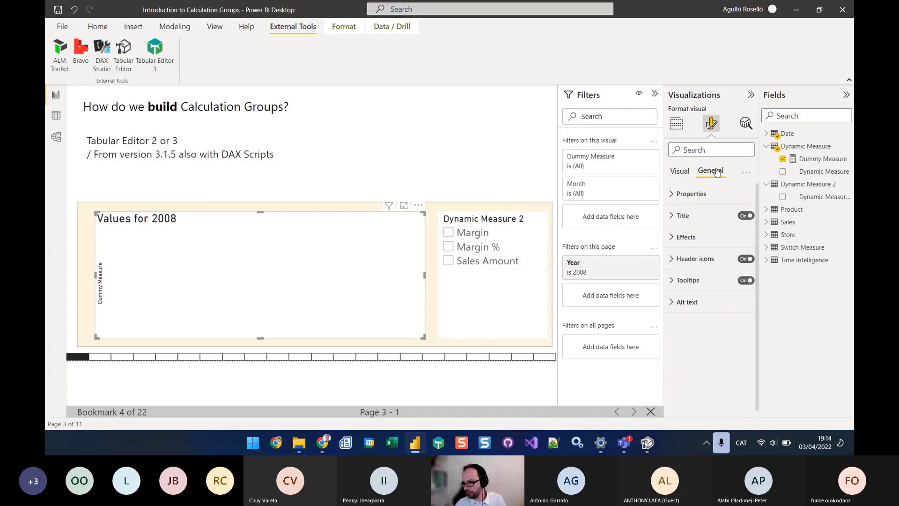
left_click(675, 217)
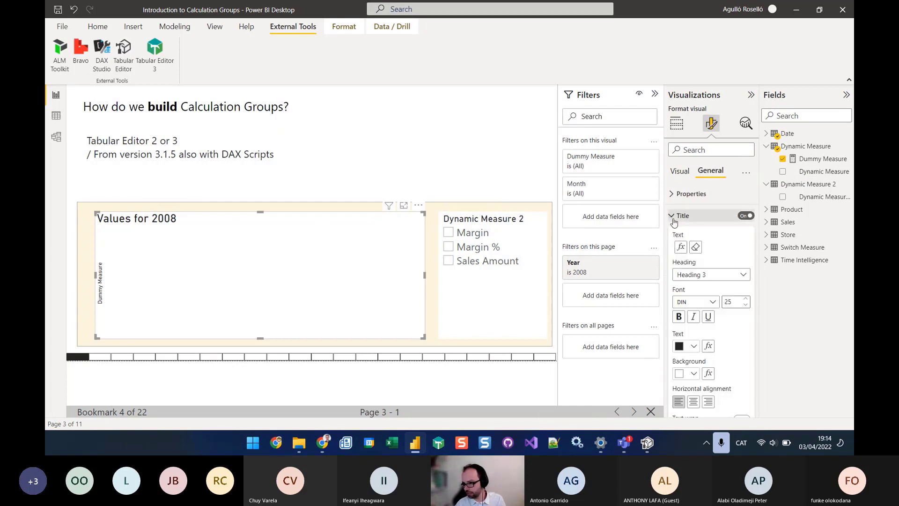
left_click(681, 248)
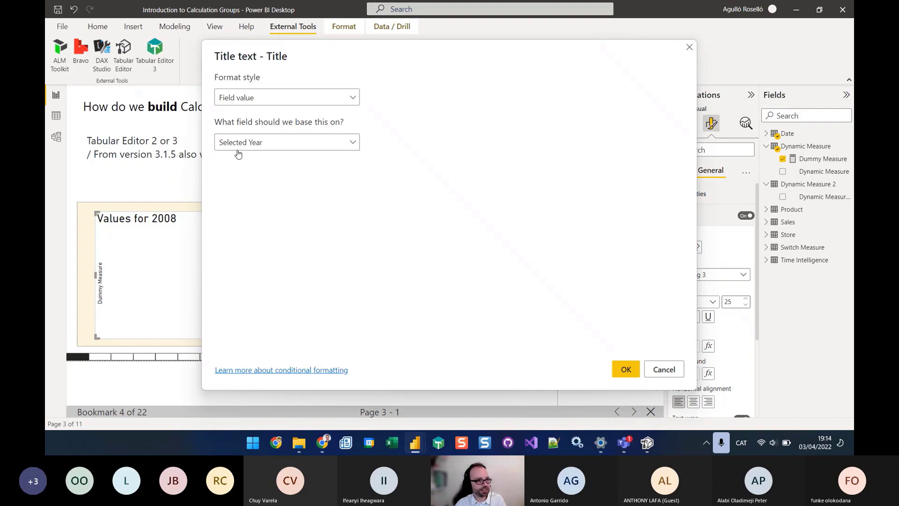
left_click(676, 371)
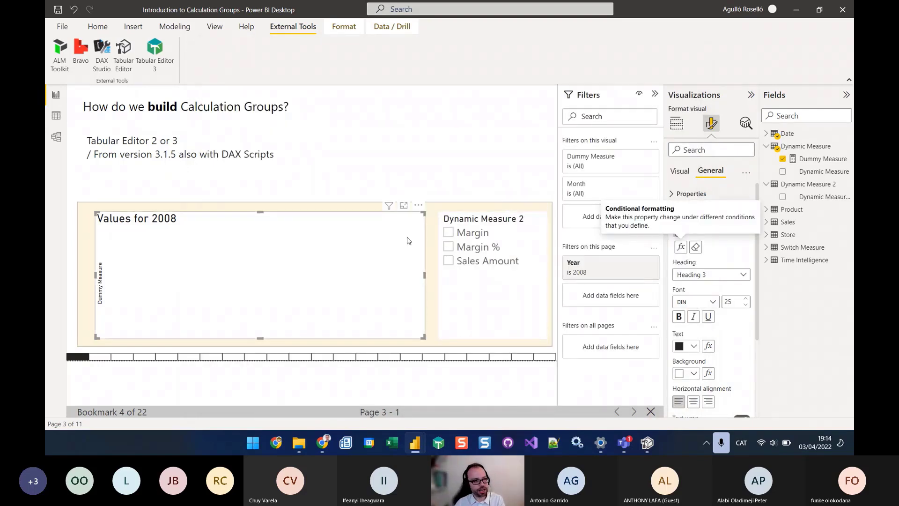
Select Margin in the Dynamic Measure 2 slicer, check the chart and advance two bookmarks to Page 4 - 1
left_click(449, 234)
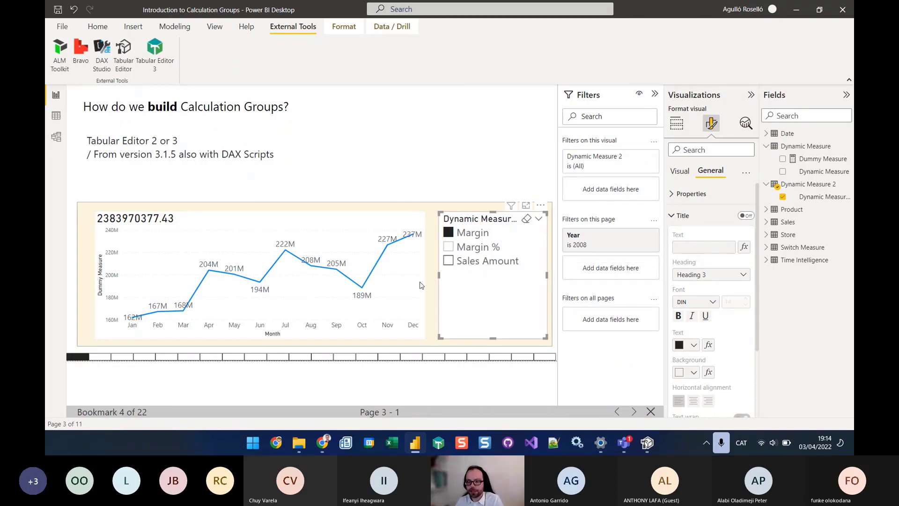
mouse_move(384, 309)
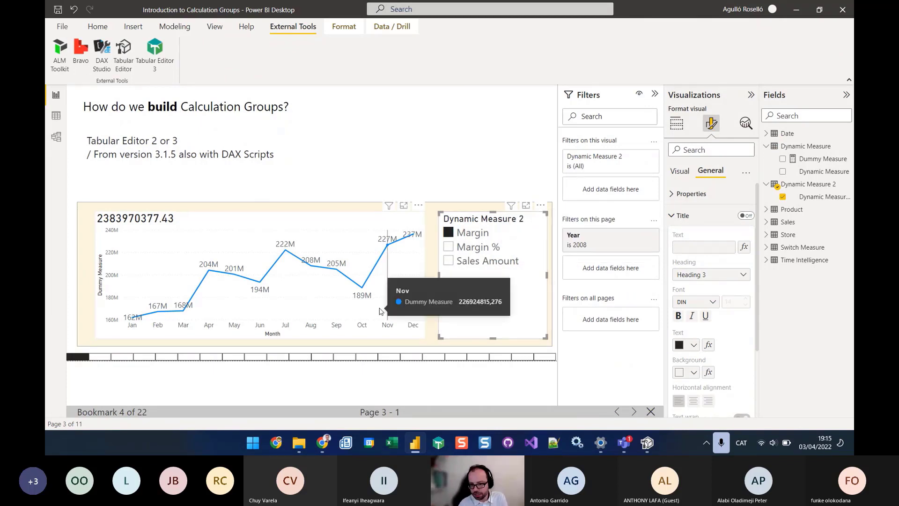
left_click(634, 412)
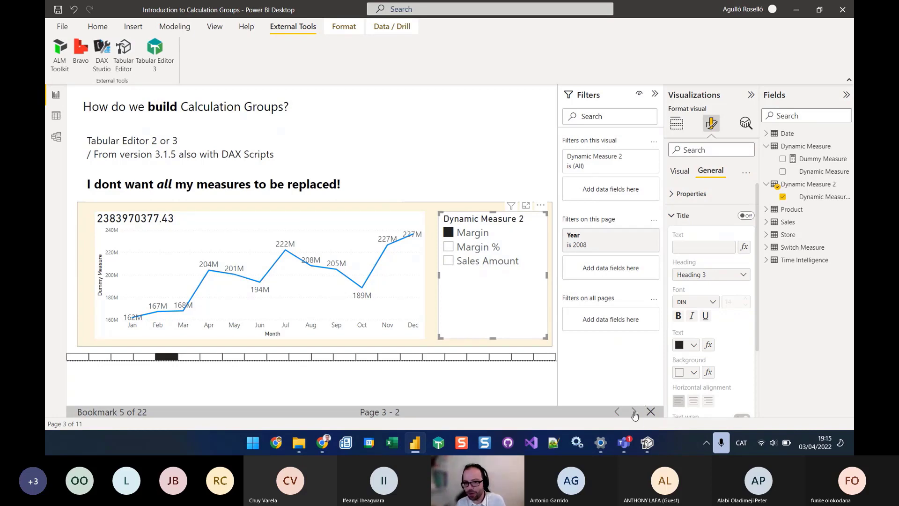
left_click(634, 413)
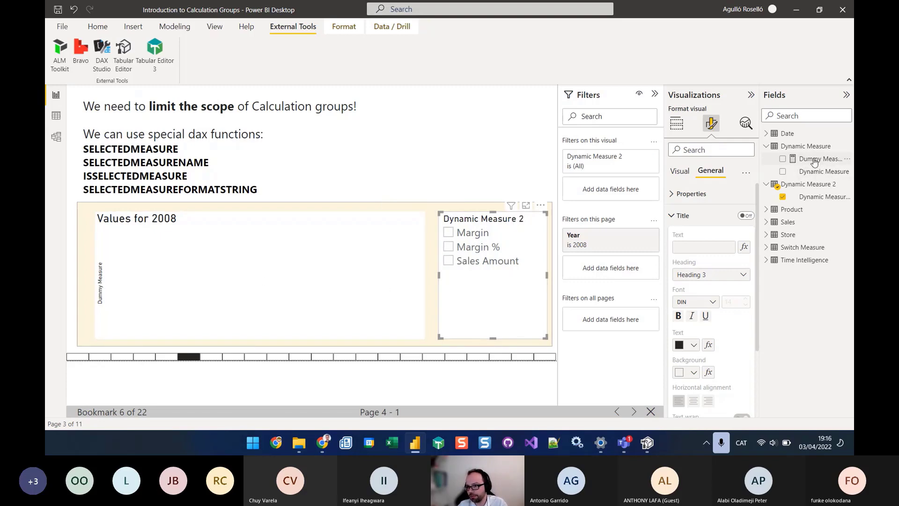
mouse_move(806, 162)
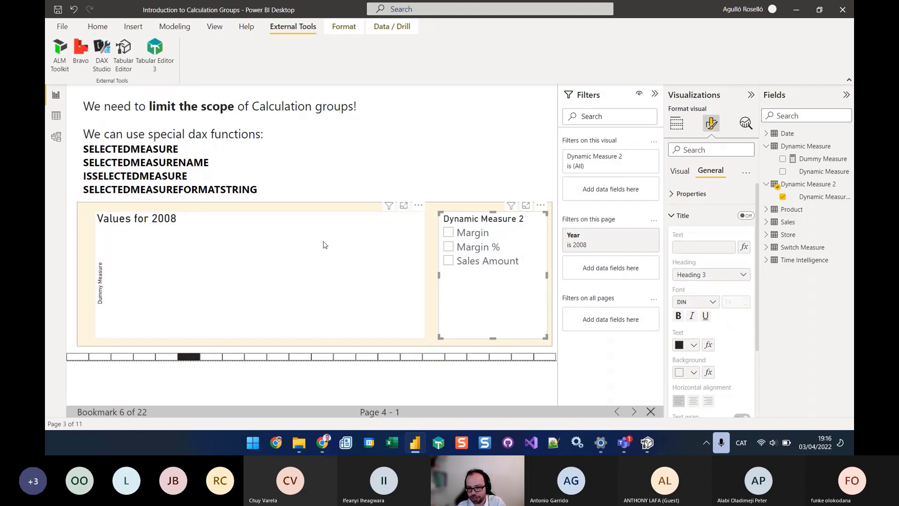
Switch to Tabular Editor and start an IF( function before [Sales Amount] in the Sales Amount calculation item, with [Sales Amount] indented on its own line
left_click(647, 445)
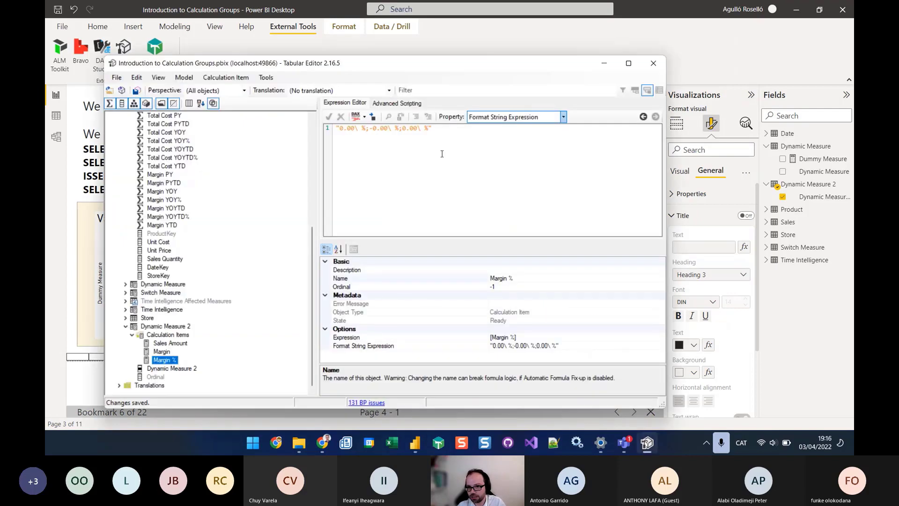
left_click(165, 344)
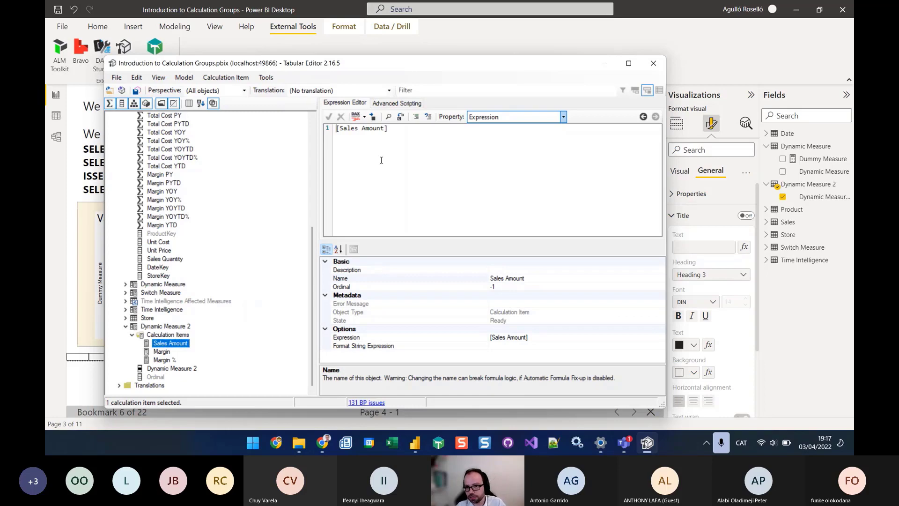
scroll(397, 175, "up", 3)
type("IF(")
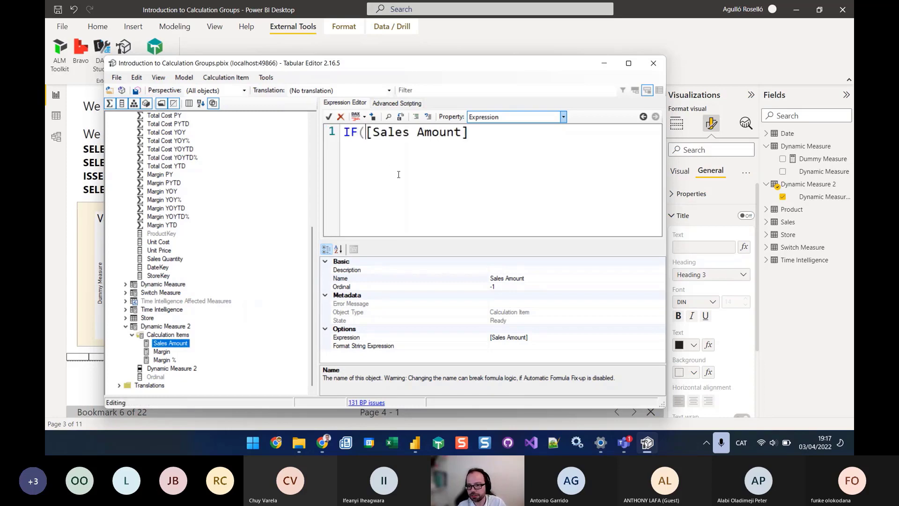
key("Return")
key("Tab")
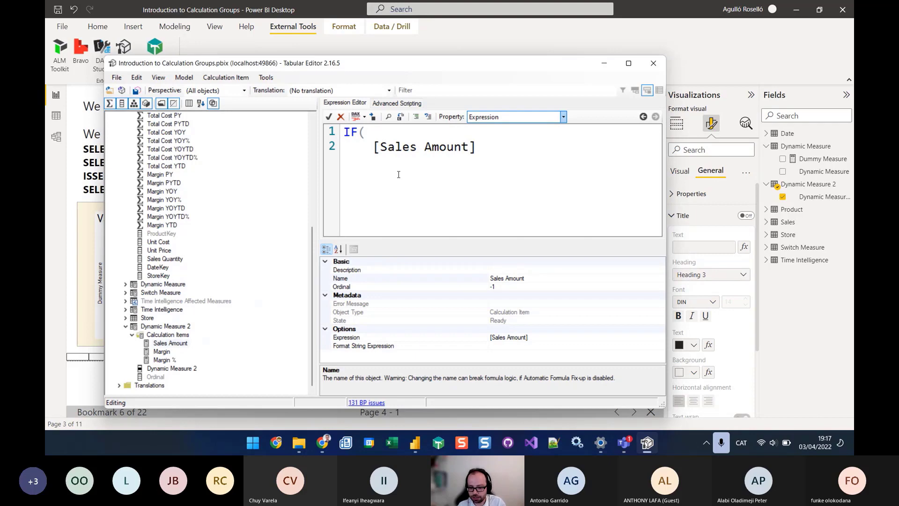
Enter ISSELECTEDMEASURE([Dummy Measure]), as the IF condition on its own line above [Sales Amount]
type("SE")
key("BackSpace")
key("BackSpace")
type("US")
key("BackSpace")
key("BackSpace")
type("ISSELECTED")
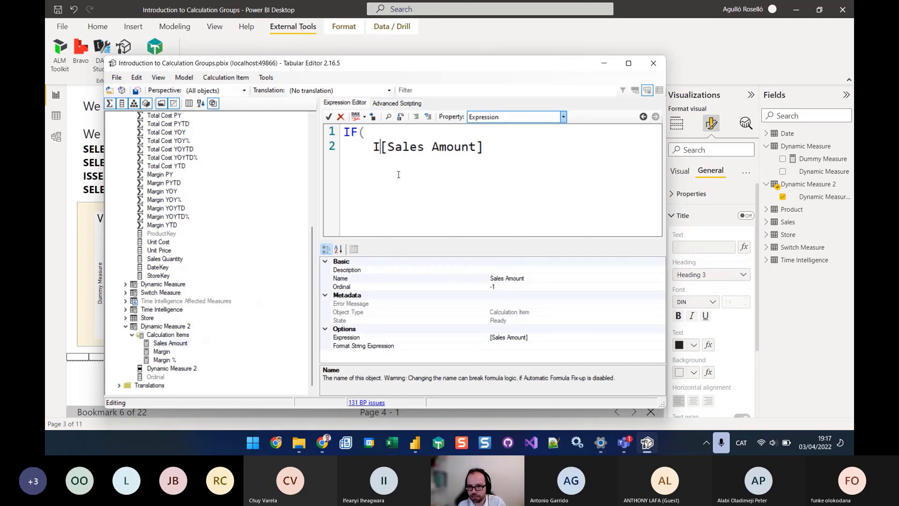
type("MEASURE(")
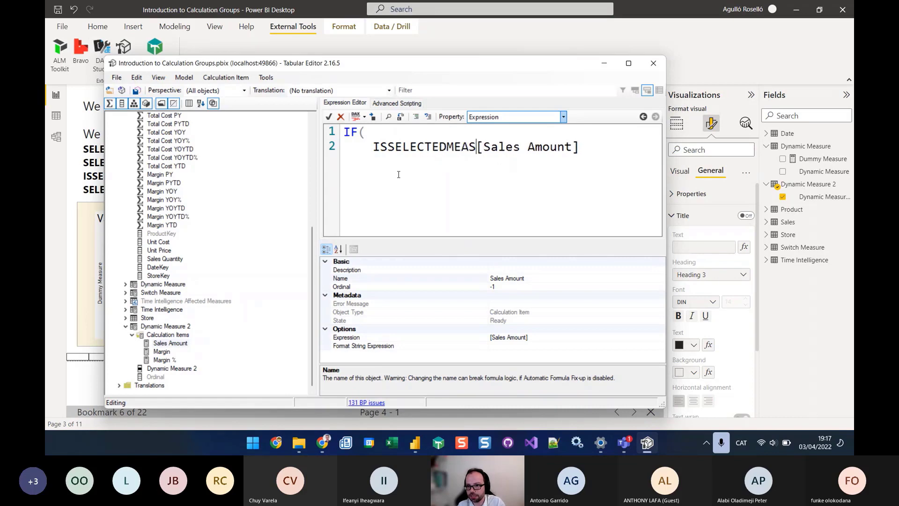
type("[Dumm")
type("y Measure")
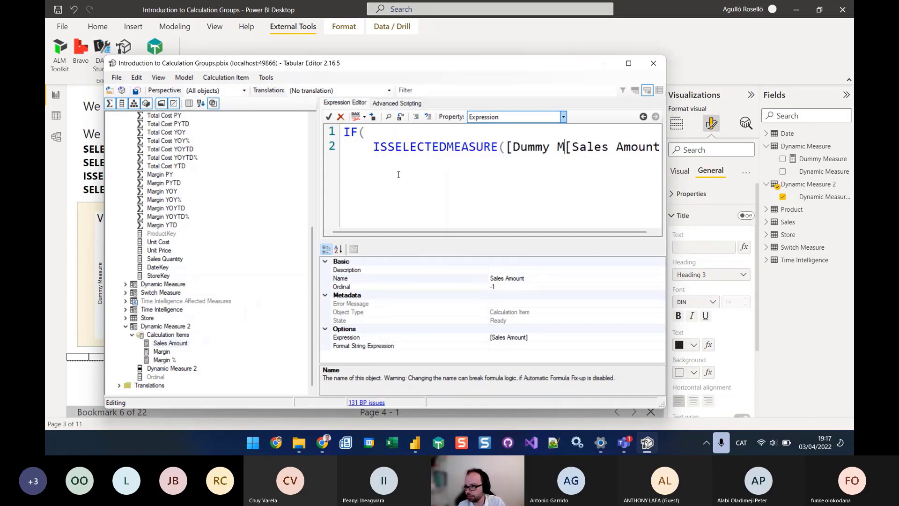
type("]),")
key("Return")
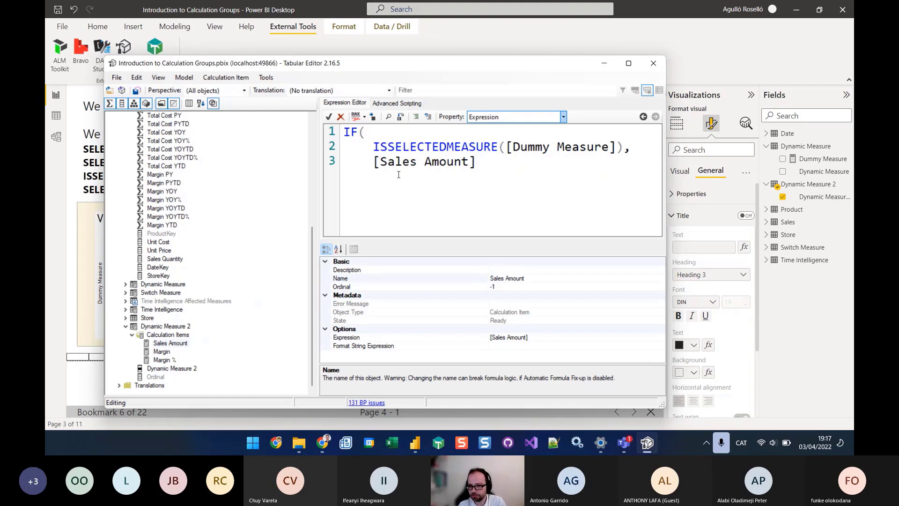
Close the IF function with an unindented parenthesis on a new line below [Sales Amount]
key("Return")
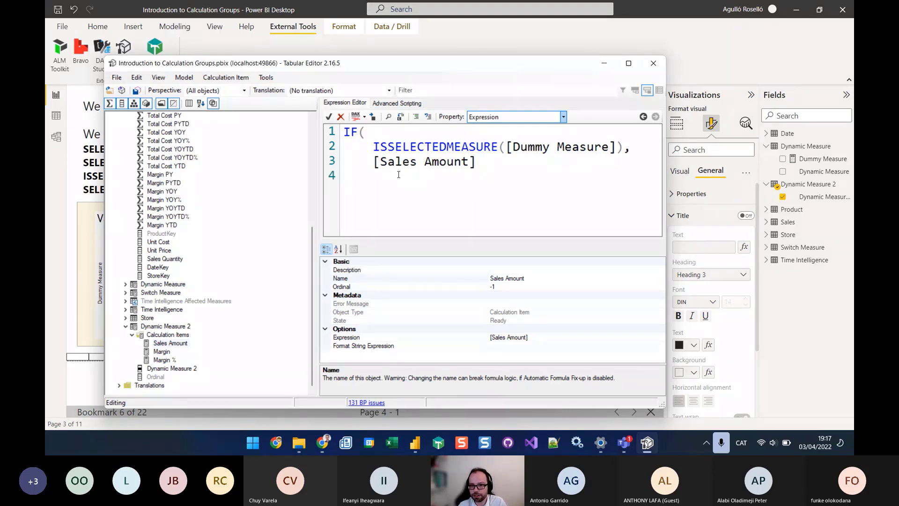
type(")")
key("Left")
key("BackSpace")
key("BackSpace")
key("BackSpace")
key("BackSpace")
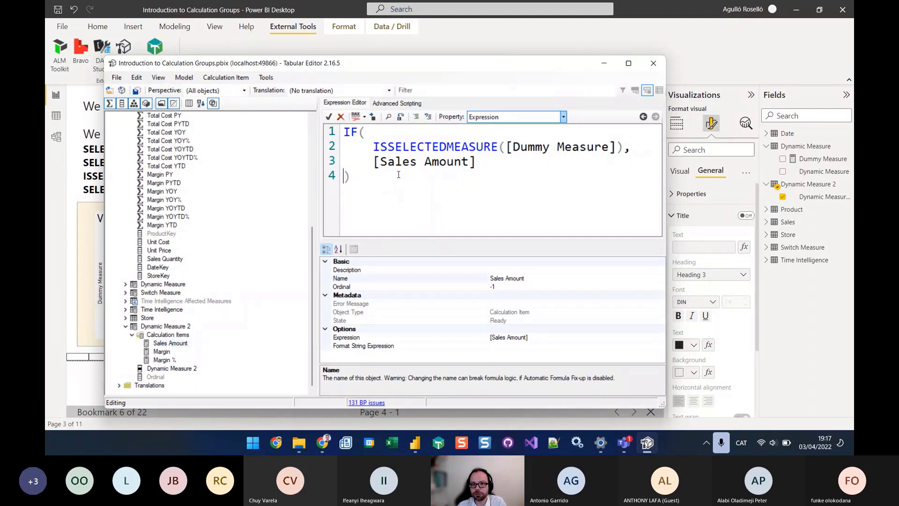
Save the changes to the model and select Sales Amount in the Power BI slicer to test the expression
left_click(136, 91)
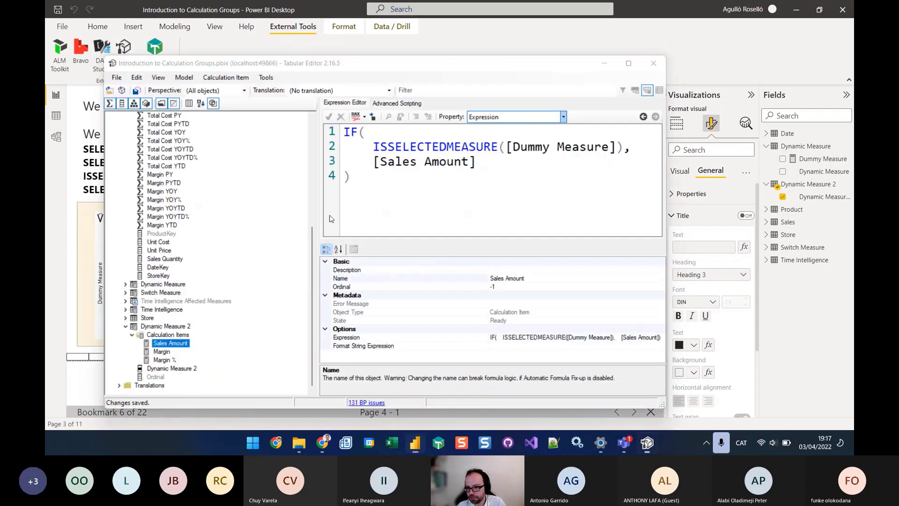
left_click(448, 261)
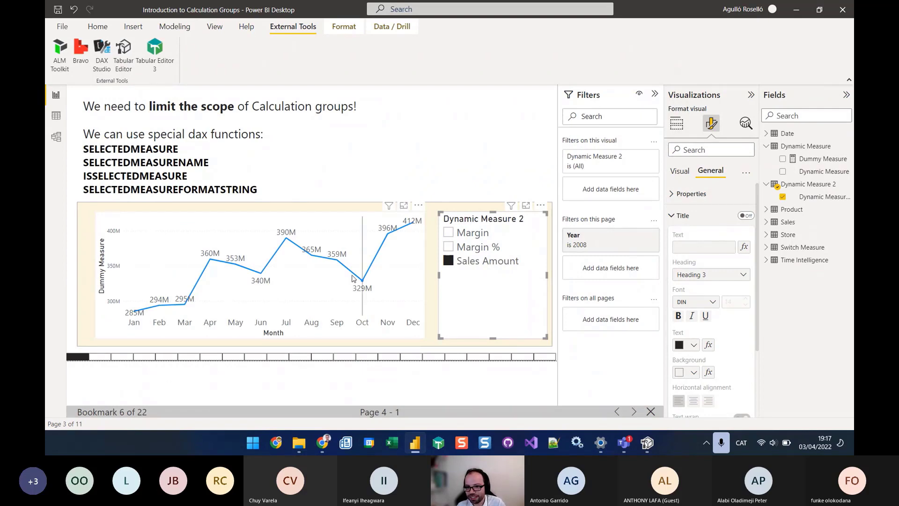
Switch to Tabular Editor and add SELECTEDMEASURE() on its own line as the IF alternative after [Sales Amount] in the Sales Amount item
key("alt+Tab")
left_click(484, 165)
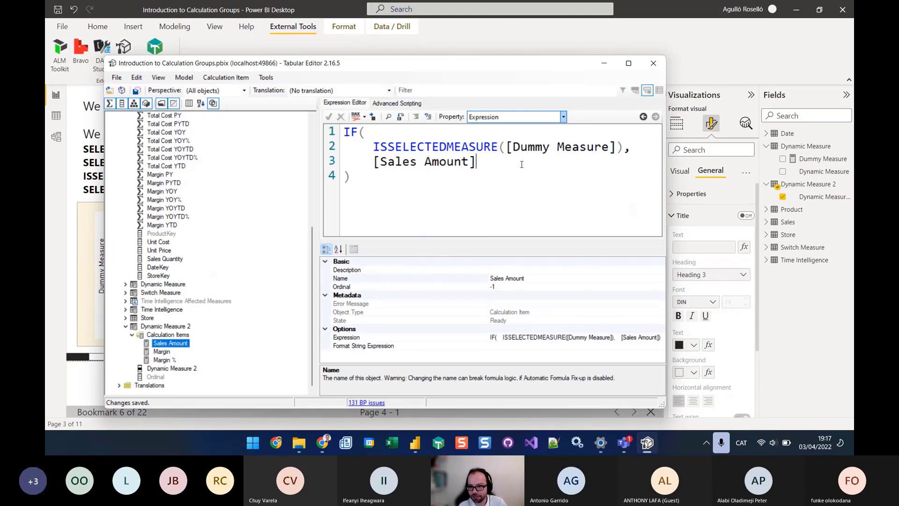
type(",")
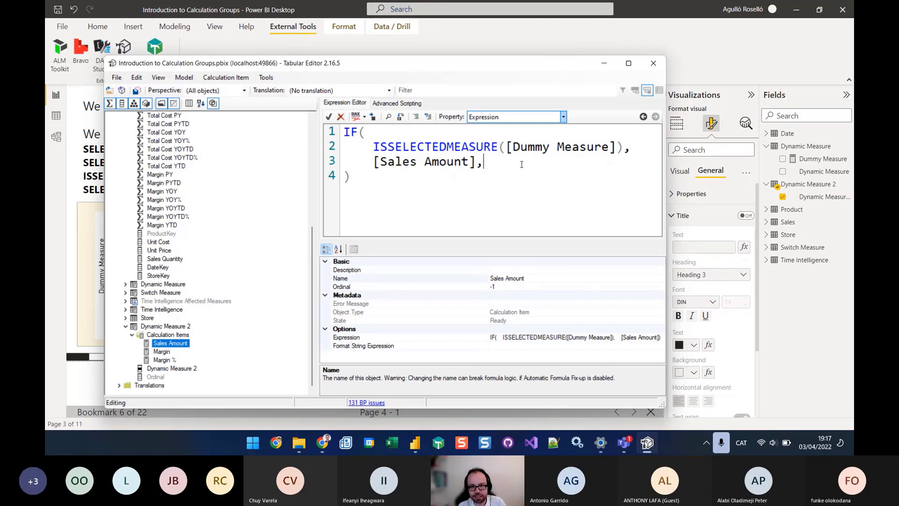
key("Return")
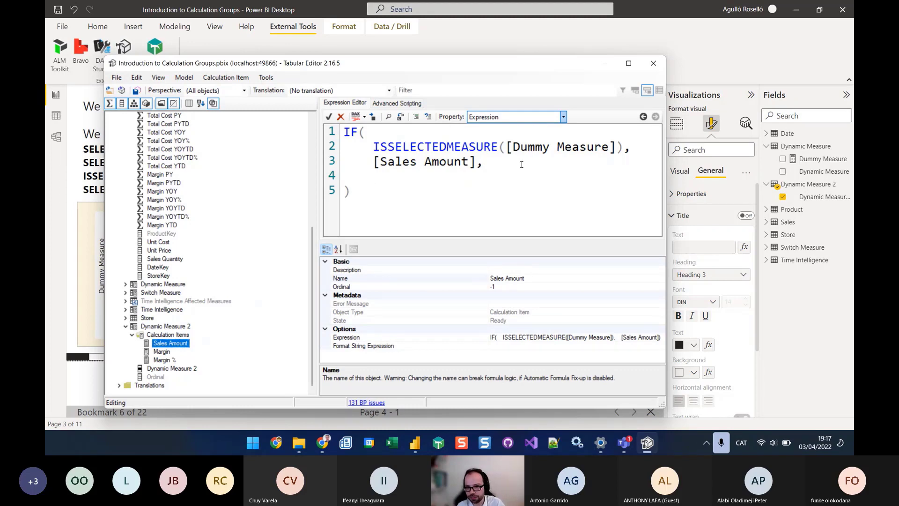
type("S")
type("ELECT")
key("BackSpace")
key("BackSpace")
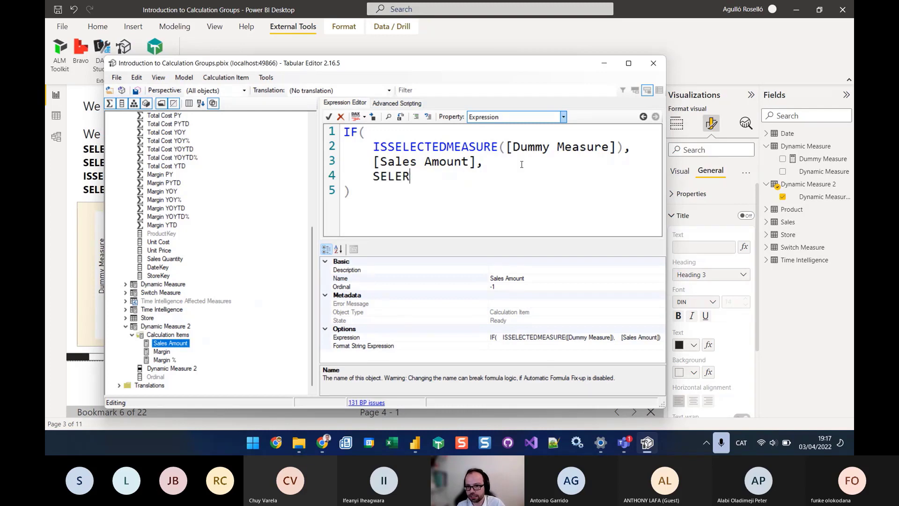
type("CTEDMEASURE()")
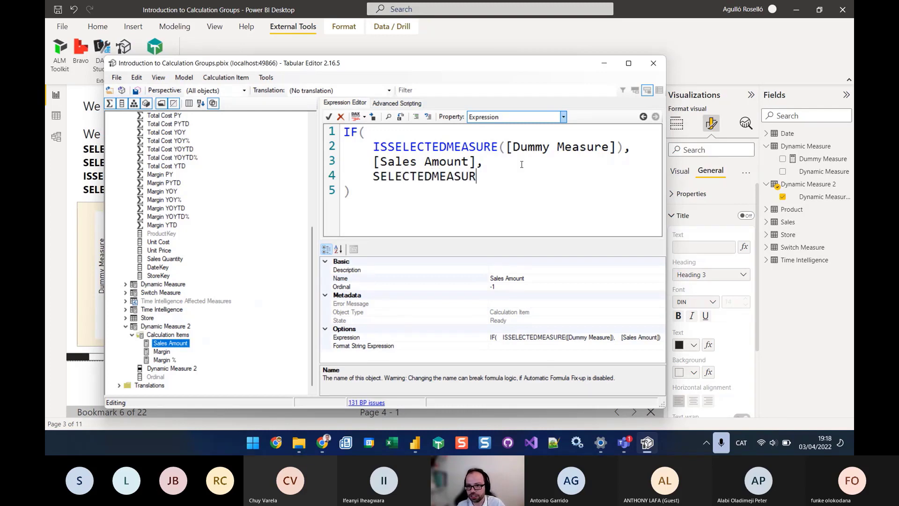
left_click(558, 147)
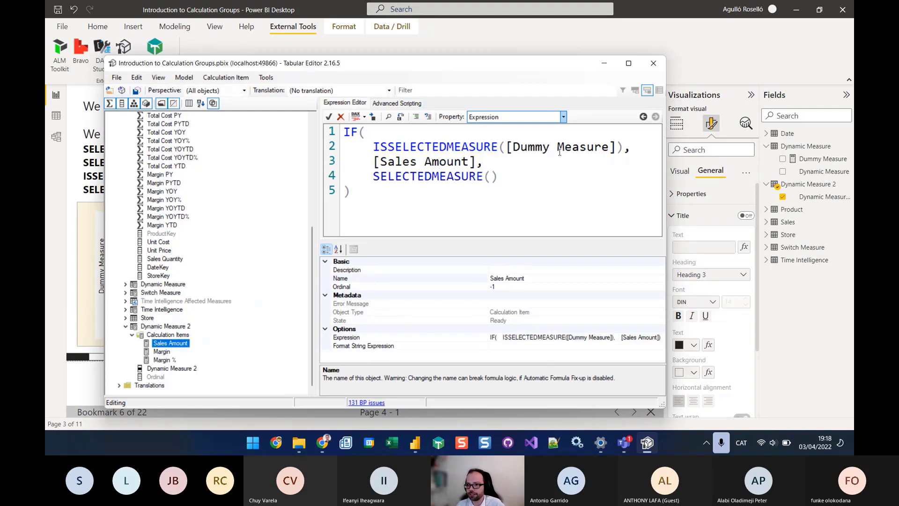
left_click(413, 176)
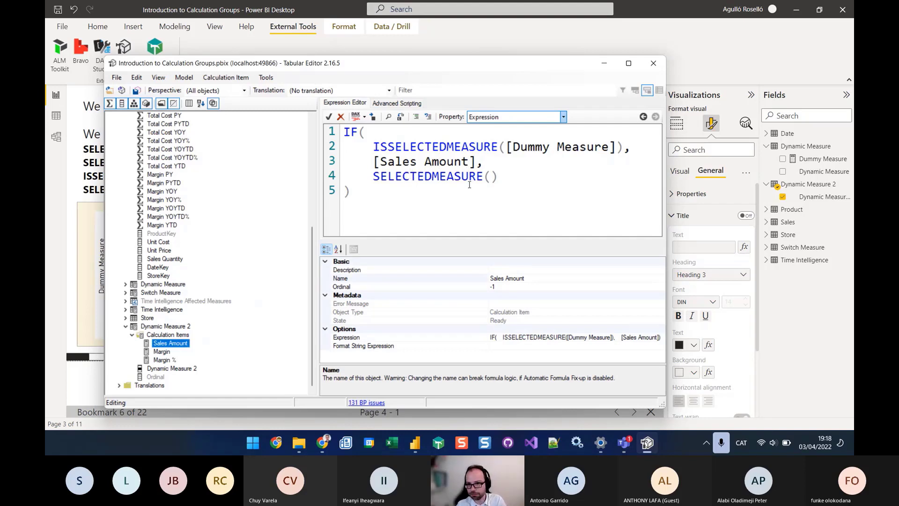
Save the changes to the model and return to Power BI to check the line chart and its title
left_click(137, 90)
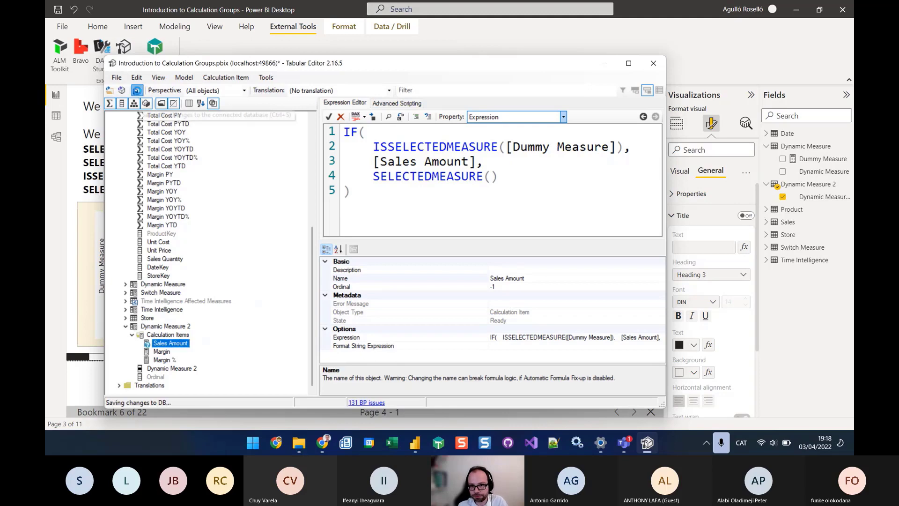
left_click(414, 47)
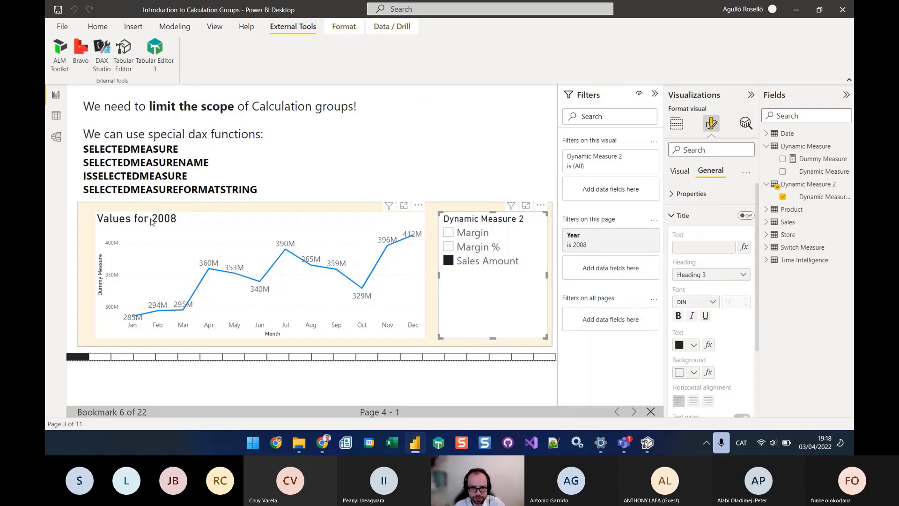
mouse_move(137, 237)
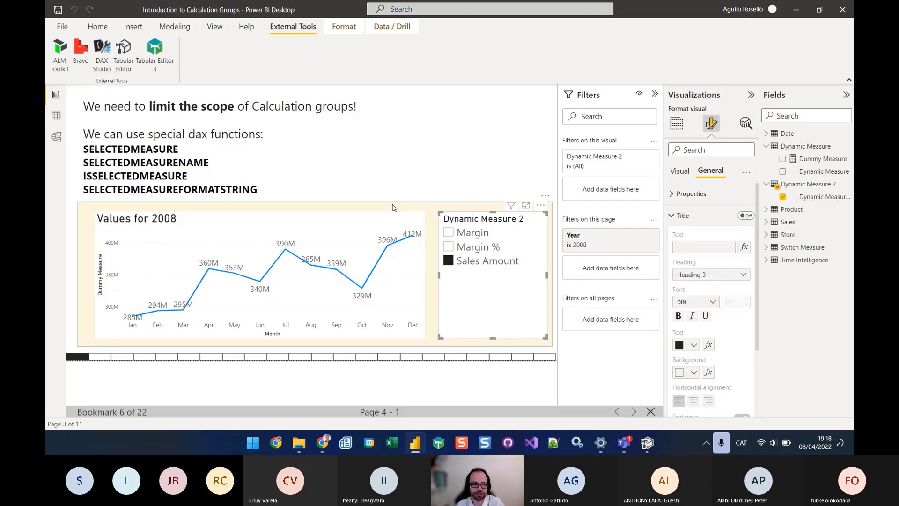
Switch to Tabular Editor and view the Format String Expression property of the Sales Amount calculation item
key("alt+Tab")
left_click_drag(342, 133, 447, 148)
left_click(500, 118)
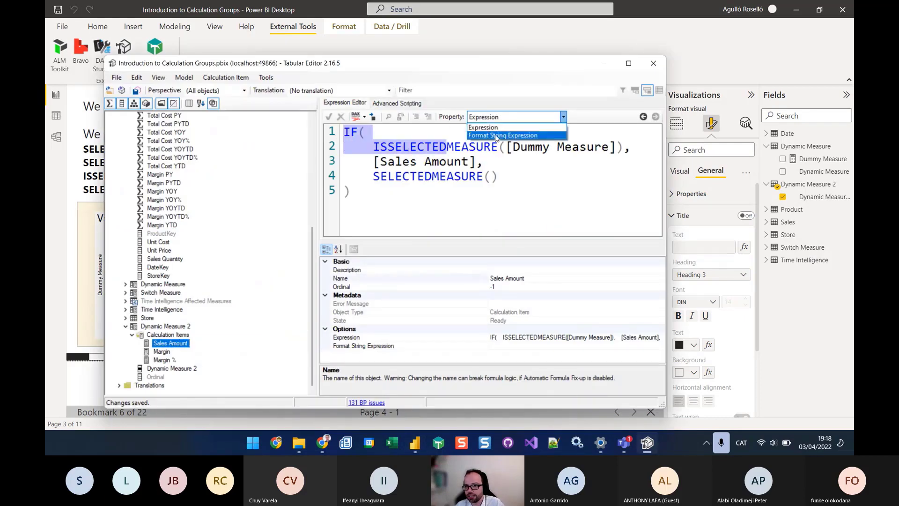
left_click(497, 136)
left_click(355, 131)
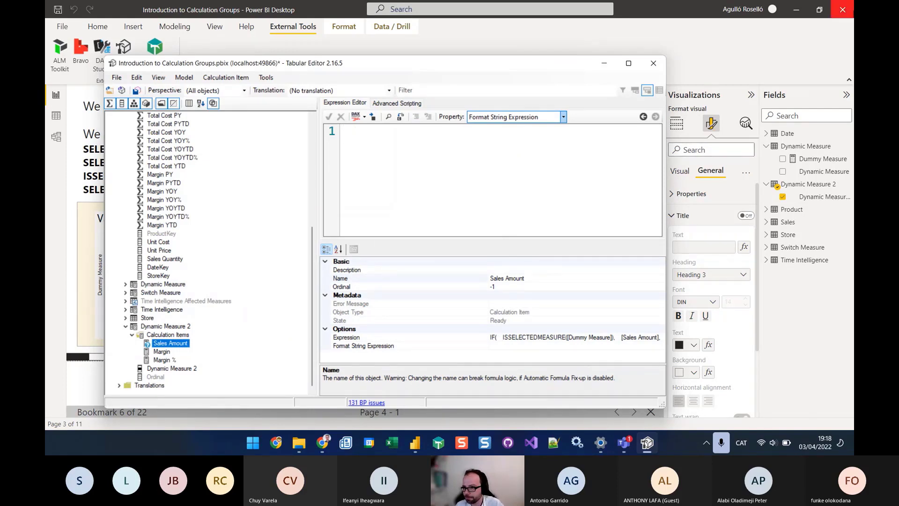
Return to Power BI, insert a card visual and fit it into the empty area above the slicer, beside the function list
left_click(698, 60)
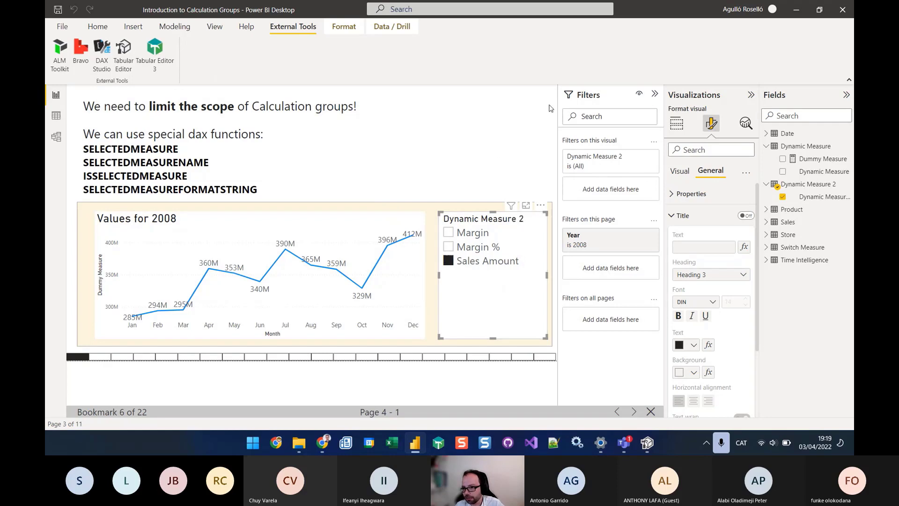
left_click(499, 151)
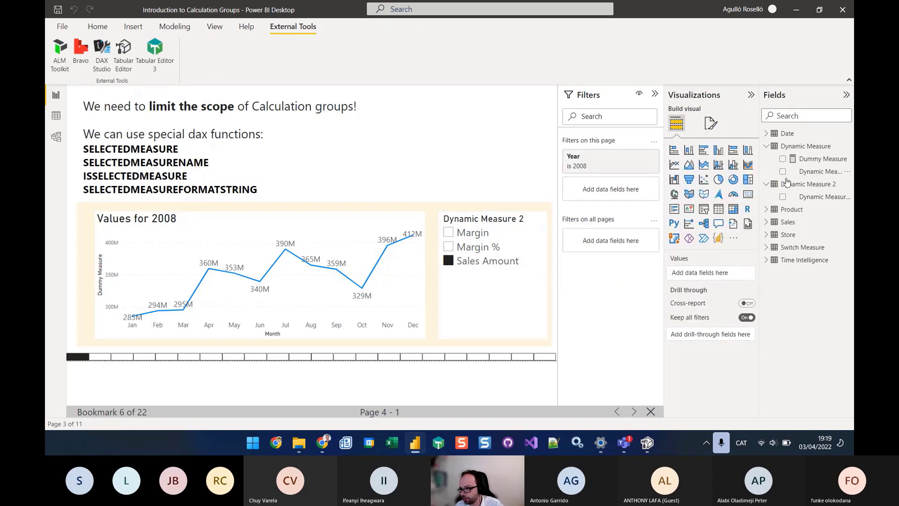
left_click(748, 194)
left_click_drag(364, 247, 205, 169)
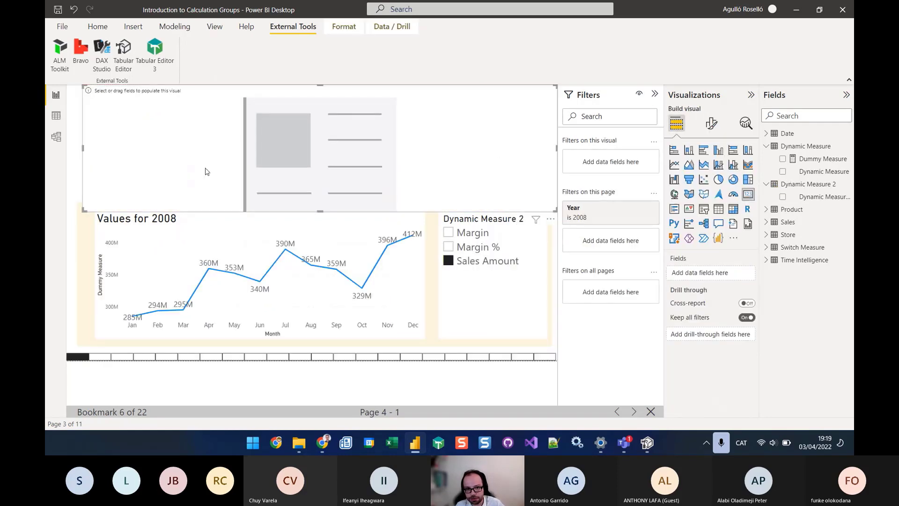
left_click_drag(84, 148, 375, 155)
left_click_drag(466, 211, 467, 172)
left_click_drag(497, 146, 493, 170)
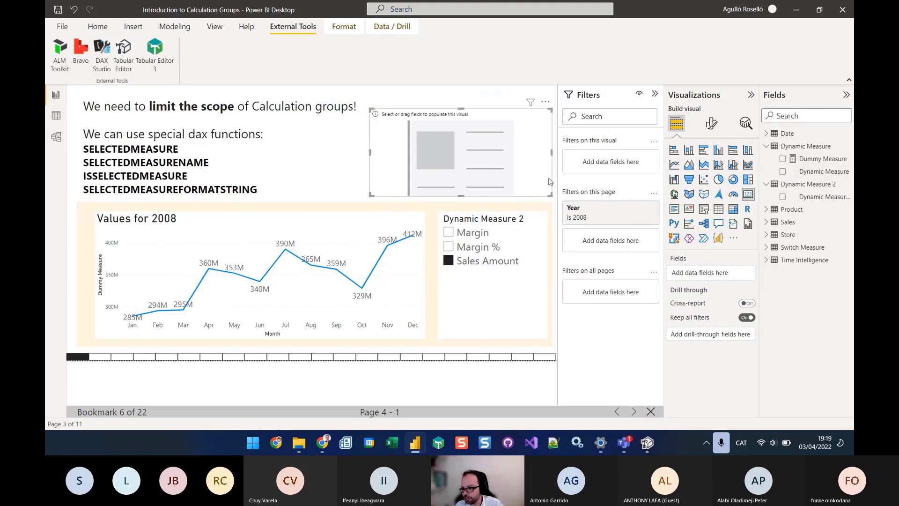
Show the Sales Amount measure from the Sales table in the card and select Margin % in the Dynamic Measure 2 slicer
left_click(768, 224)
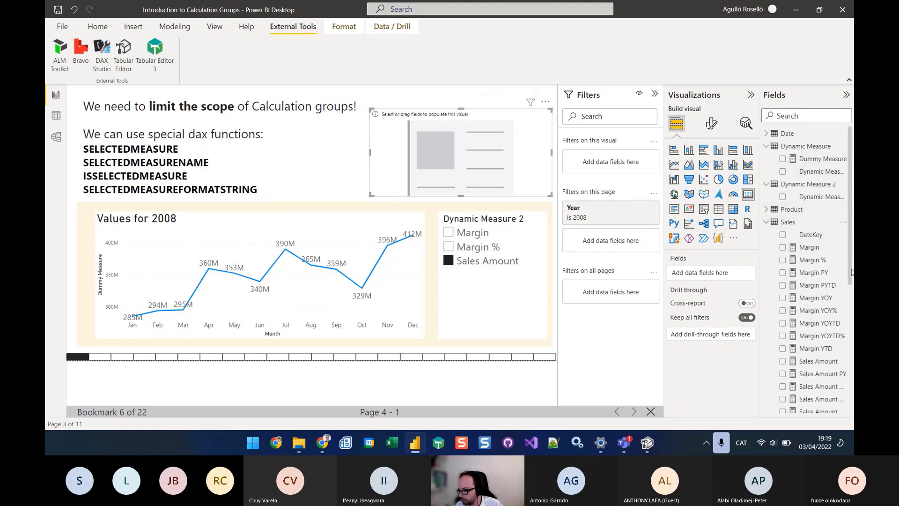
left_click_drag(823, 363, 736, 277)
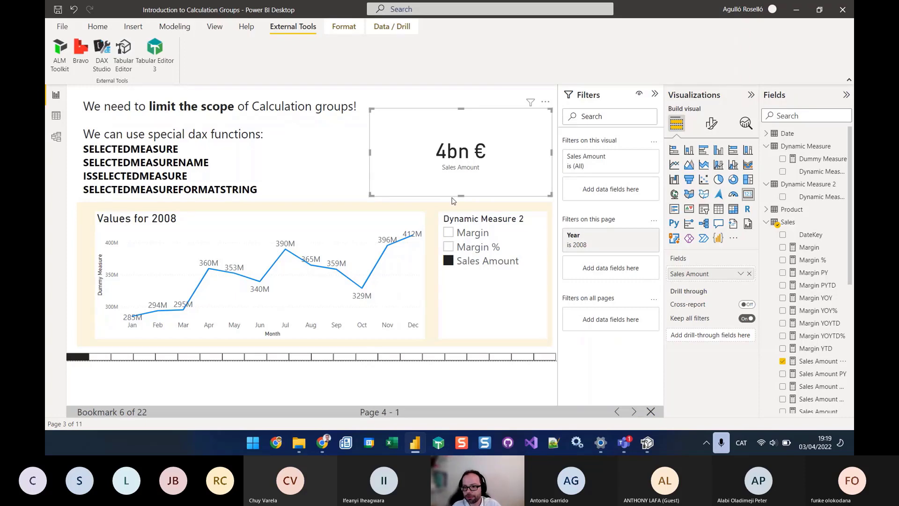
left_click(449, 248)
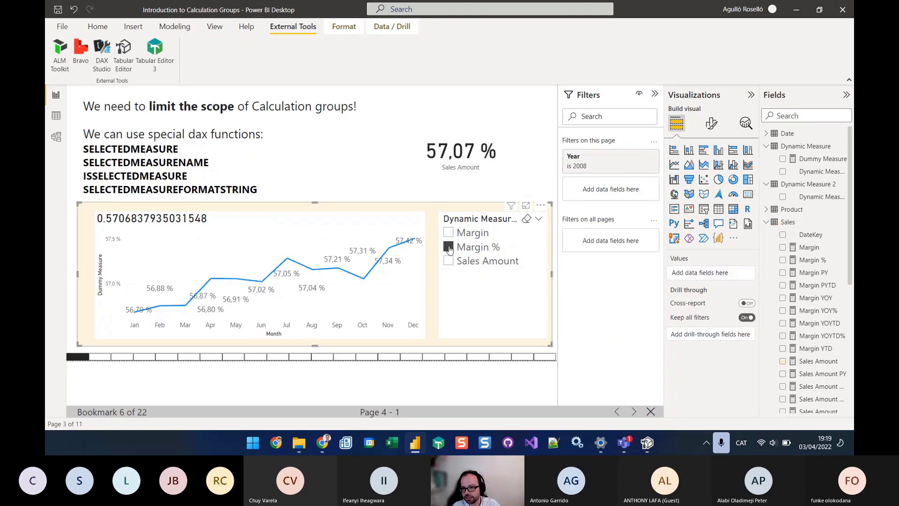
left_click(500, 133)
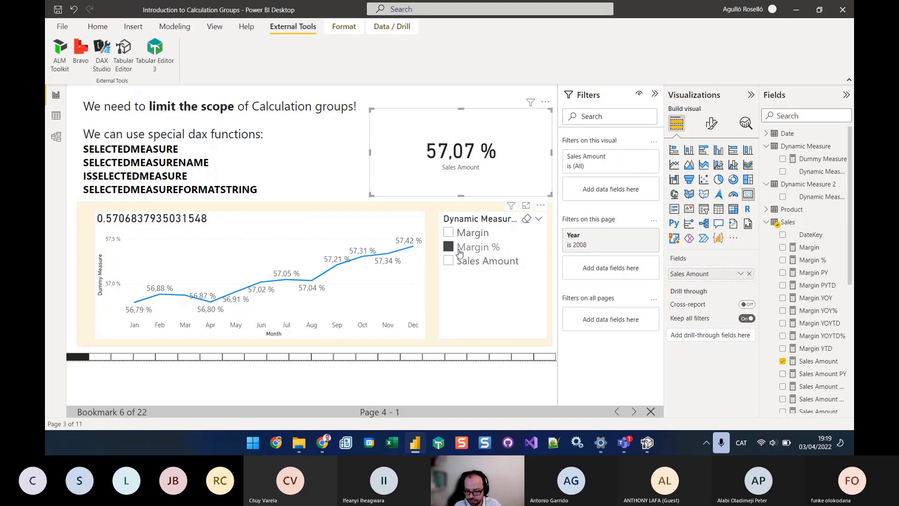
Switch to Tabular Editor and start an IF( function before [Margin %] in the Margin % calculation item, with an indented second line
left_click(647, 445)
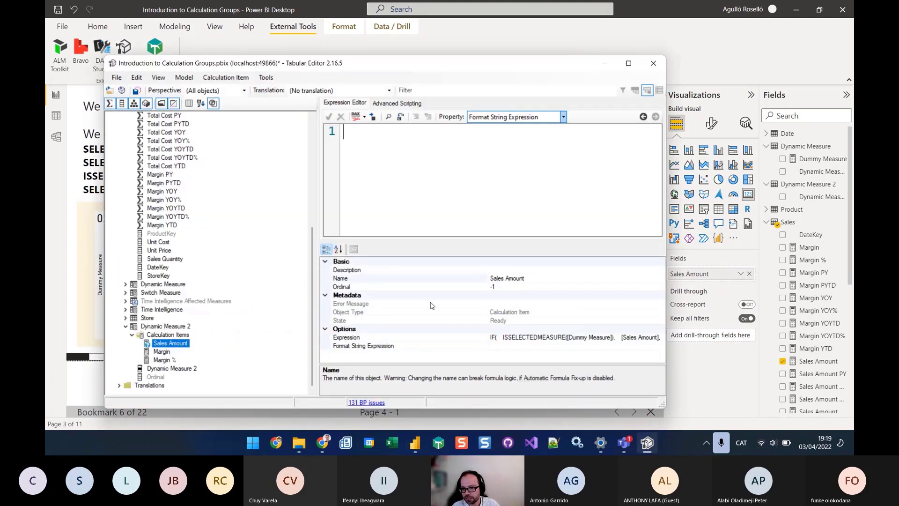
left_click(159, 360)
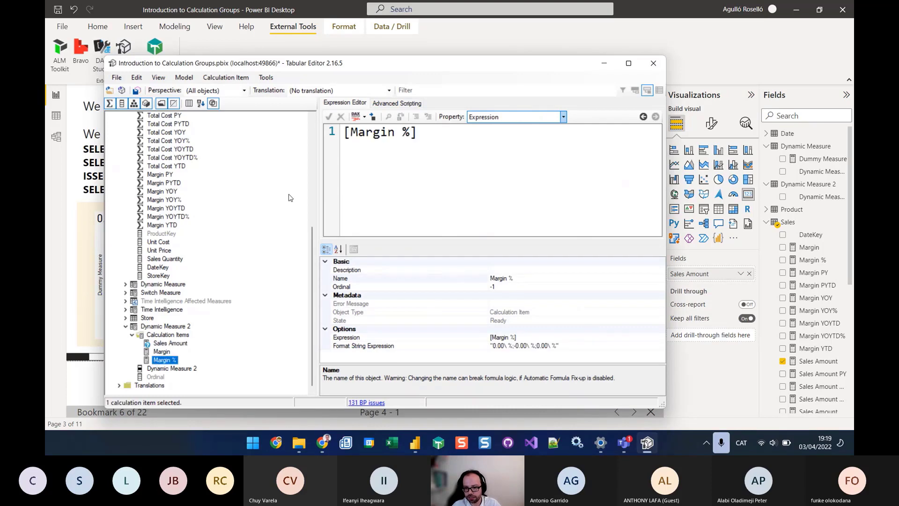
left_click(345, 133)
type("IF(")
key("Return")
key("Tab")
Enter SELECTEDMEASURE([Dummy Measure]), as the first IF argument, with [Margin %] on its own line below
type("SELECTEDMEASURE(")
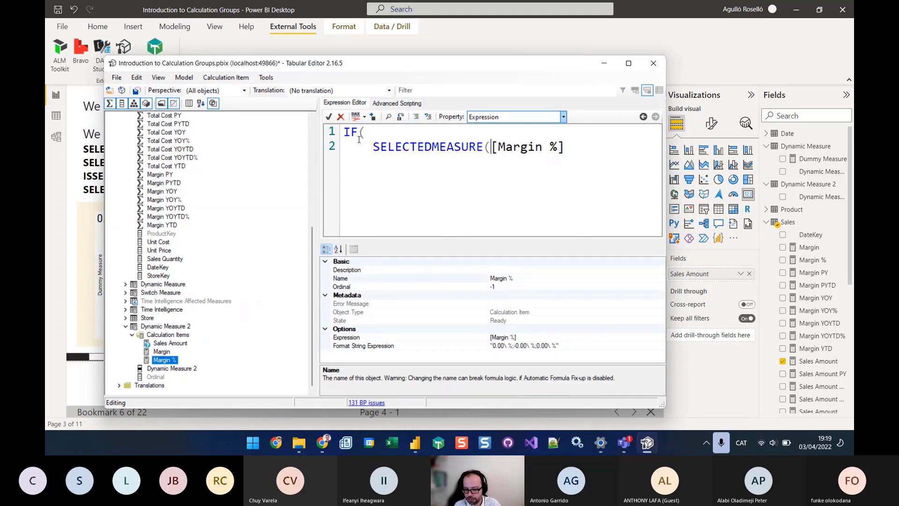
type("[Dumm")
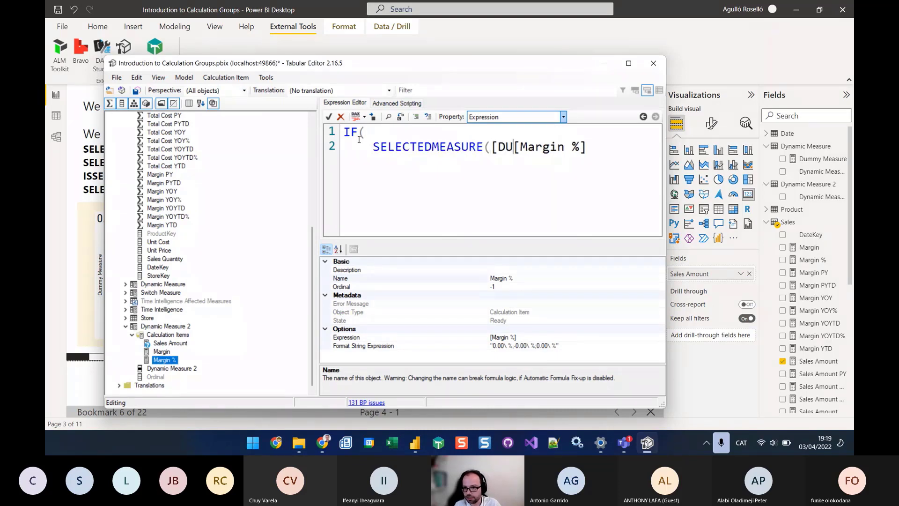
type("y Measure")
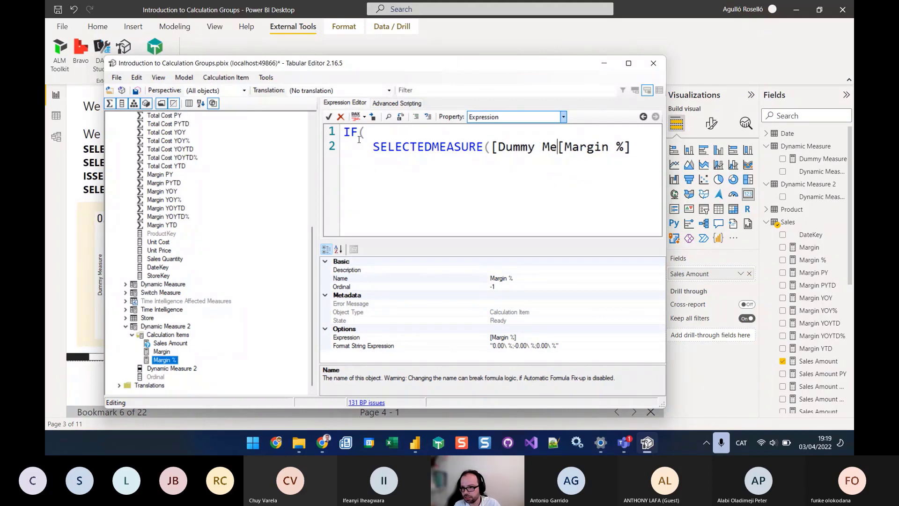
type("])")
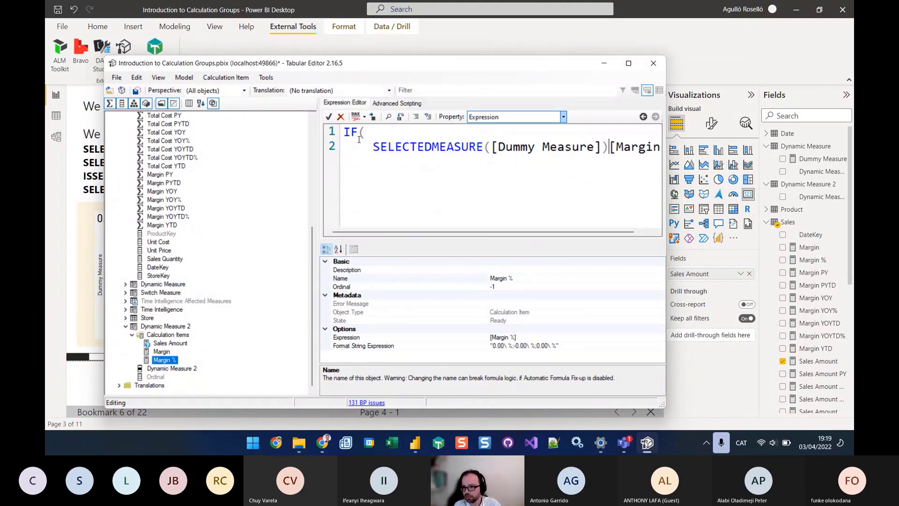
type(",")
key("Return")
key("End")
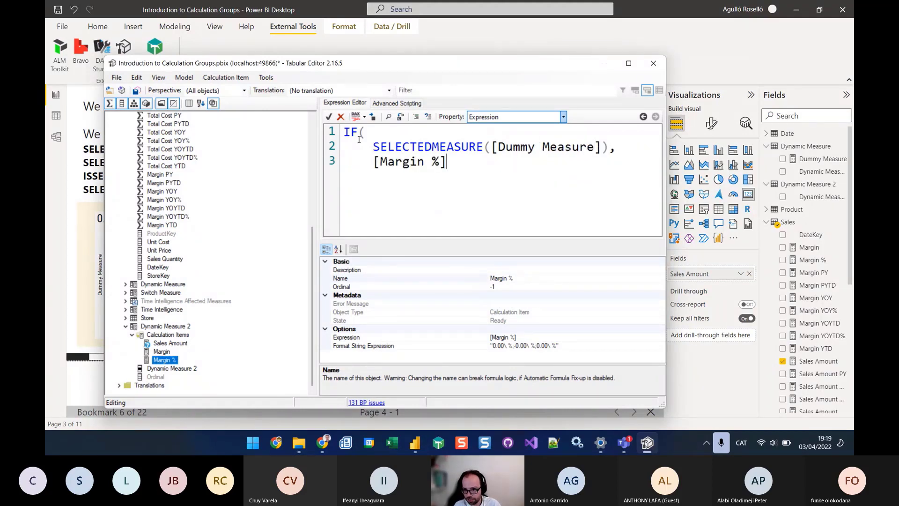
Correct the IF condition's function to ISSELECTEDMEASURE and add SELECTEDMEASURE() as the alternative on a new line after [Margin %]
type(",")
key("Return")
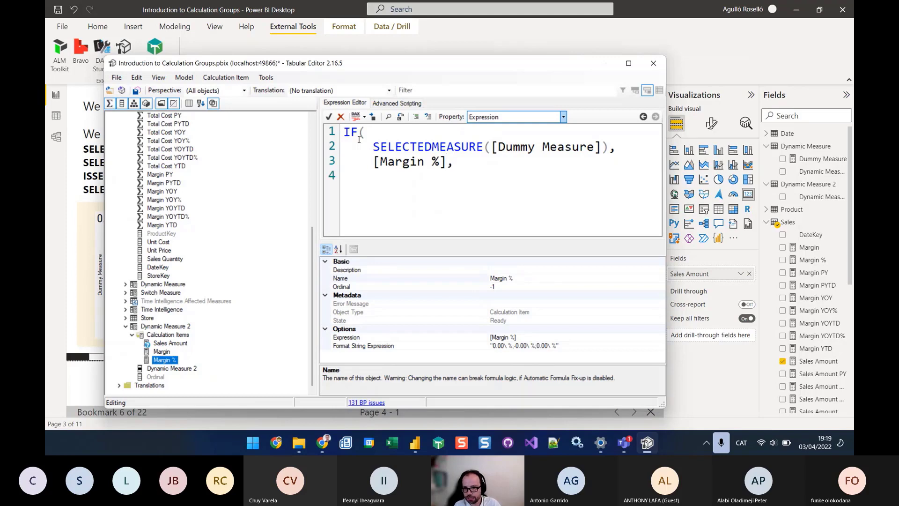
type("SELECTEDM")
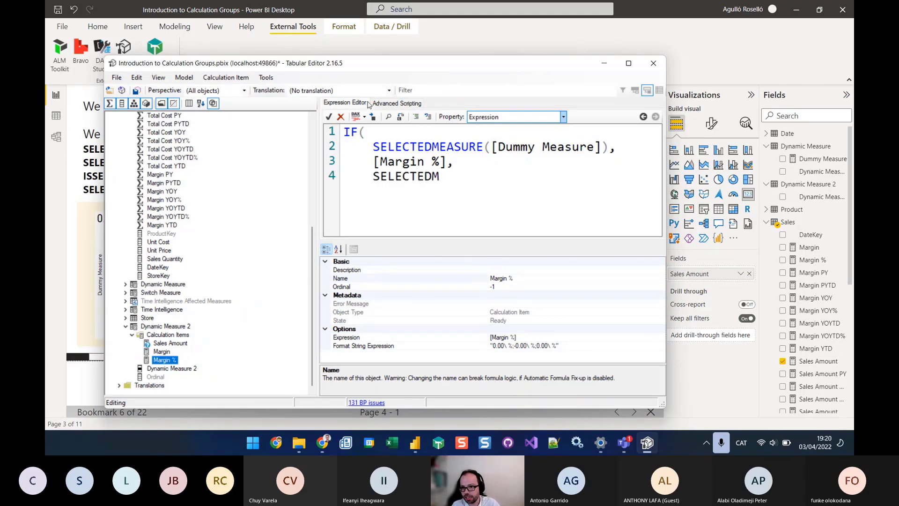
left_click(374, 147)
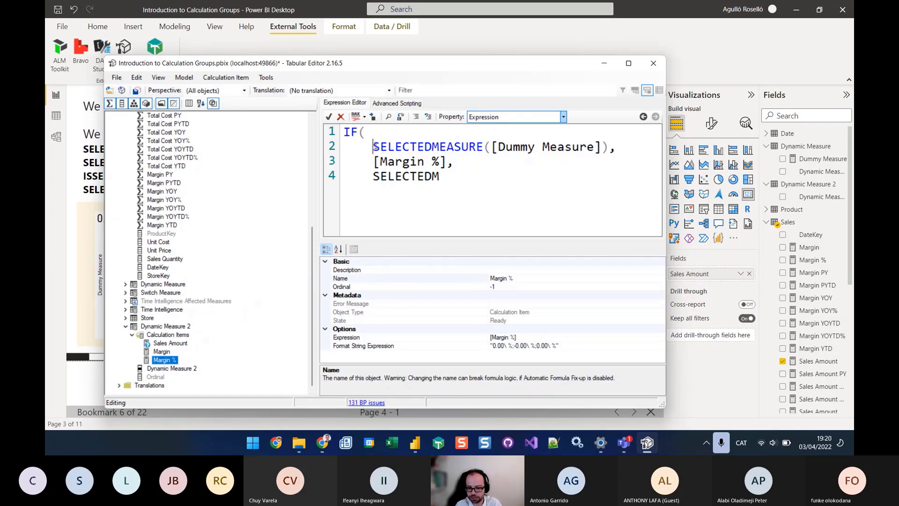
type("IS")
key("Down")
key("Down")
key("End")
type("EASURE()     ")
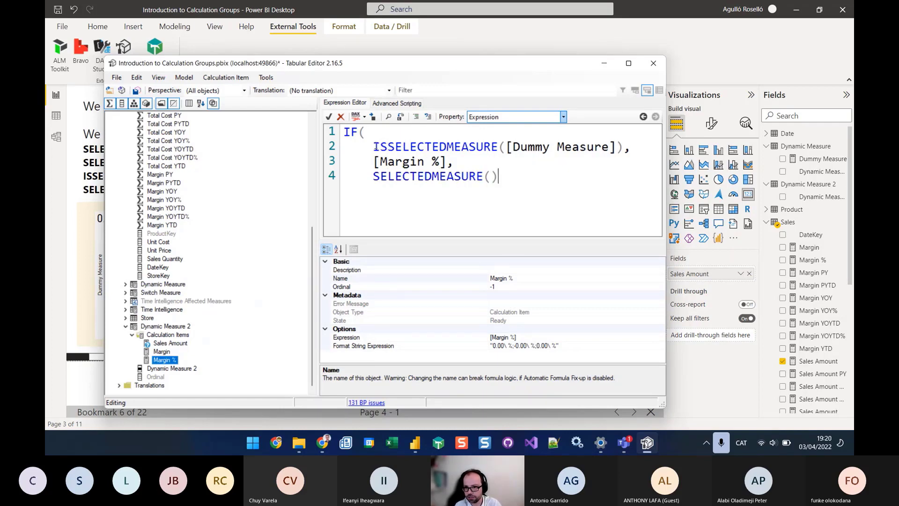
Close the Margin % item's IF function with an unindented parenthesis on a new line below SELECTEDMEASURE()
type(")")
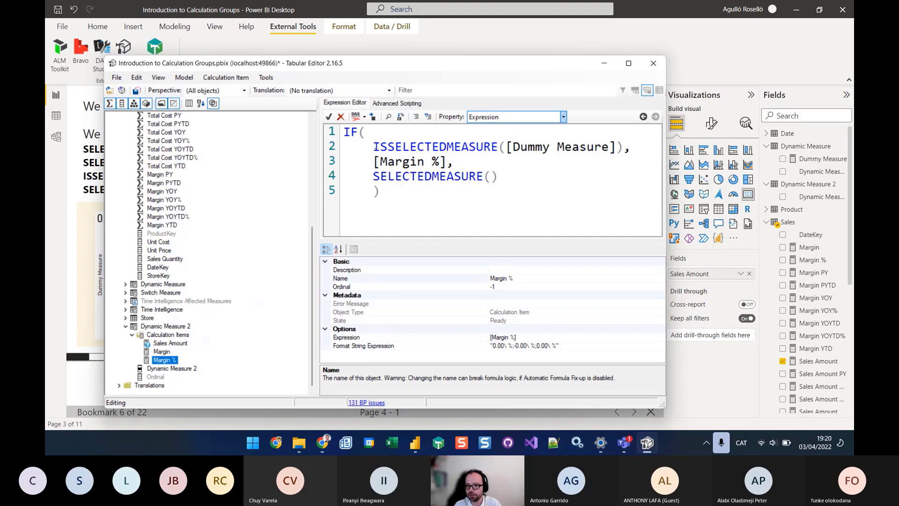
key("BackSpace")
key("BackSpace")
key("BackSpace")
key("BackSpace")
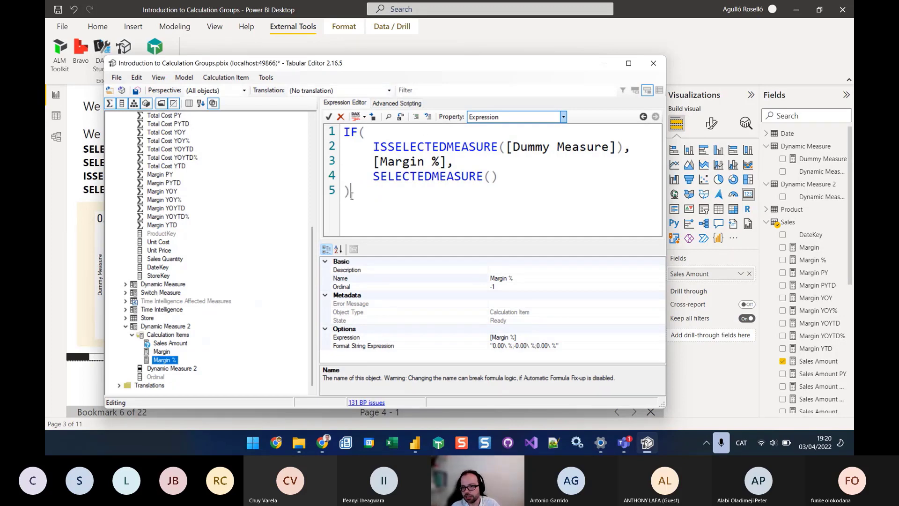
Save the changes to the model and return to Power BI to check the Sales Amount card with Margin % selected
left_click(136, 90)
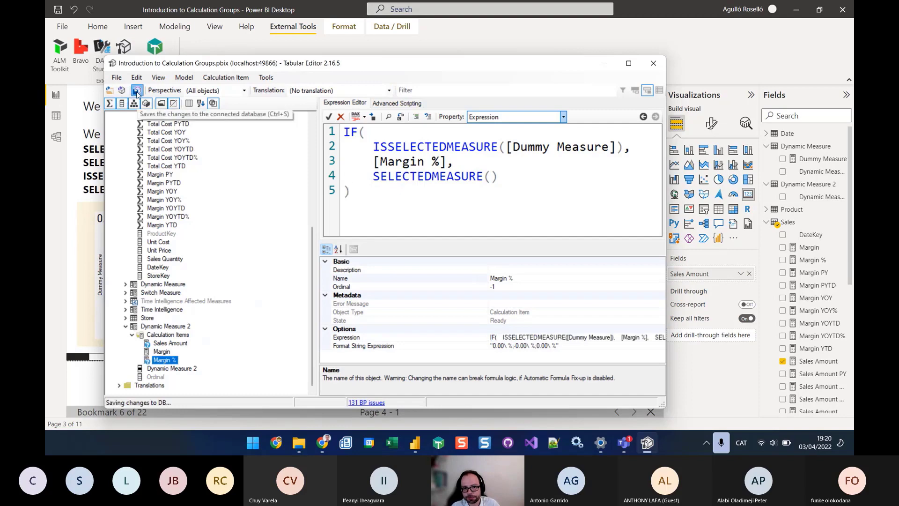
left_click(499, 44)
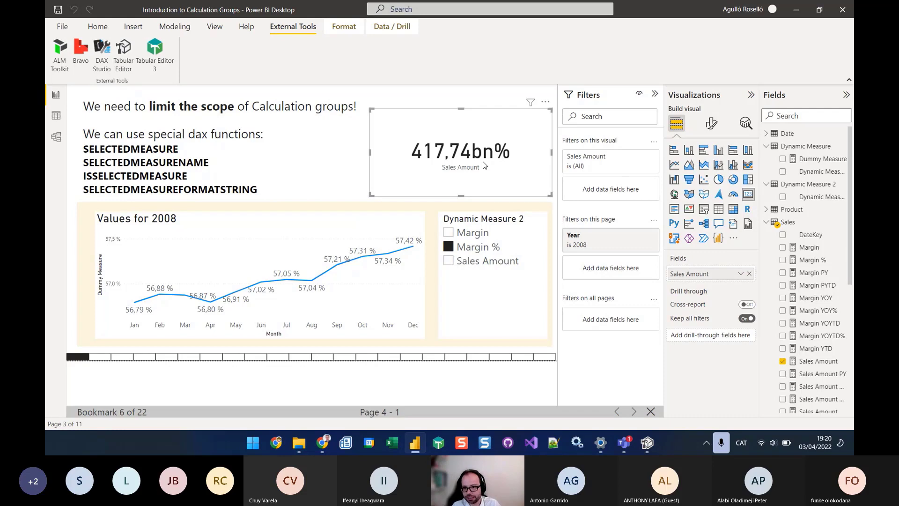
In Tabular Editor, copy IF( ISSELECTEDMEASURE([Dummy Measure]), from the Margin % expression to before its format string expression, keeping the format string on its own line
key("alt+Tab")
left_click_drag(632, 147, 268, 140)
key("ctrl+c")
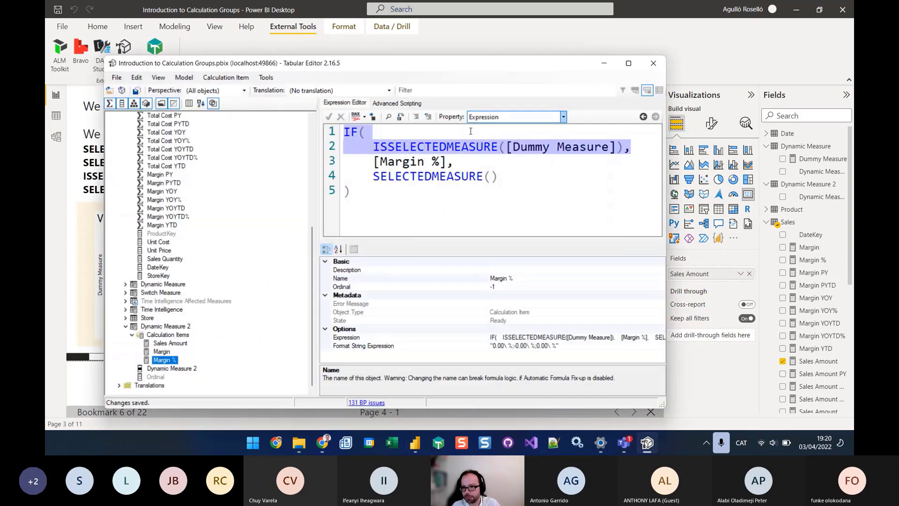
left_click(471, 131)
left_click(346, 132)
key("ctrl+v")
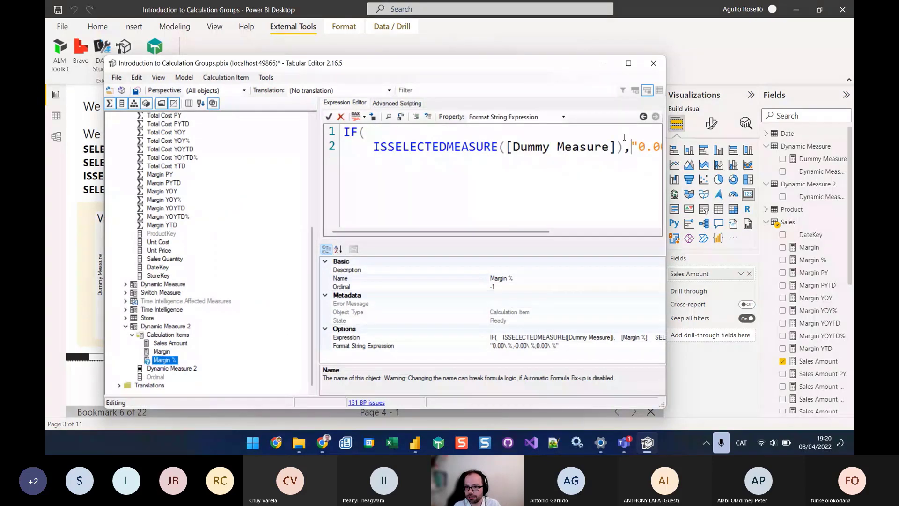
key("Return")
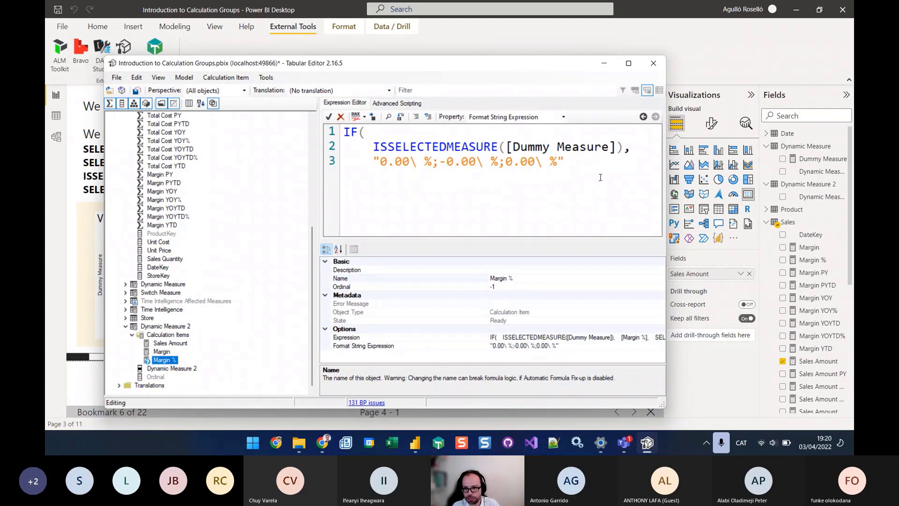
Add a comma after the percentage format string and enter SELECTEDMEASUREFORMATSTRING() on a new line as the IF alternative
left_click(581, 163)
type(",")
key("Return")
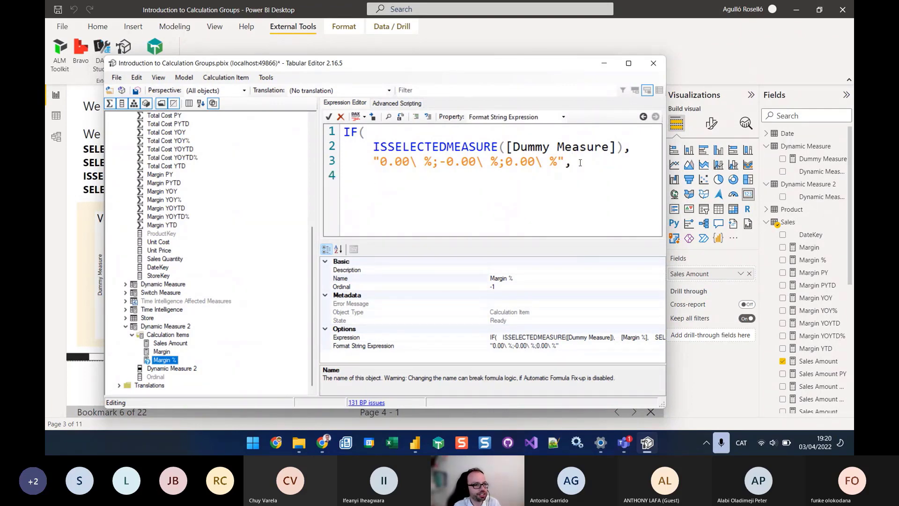
key("alt")
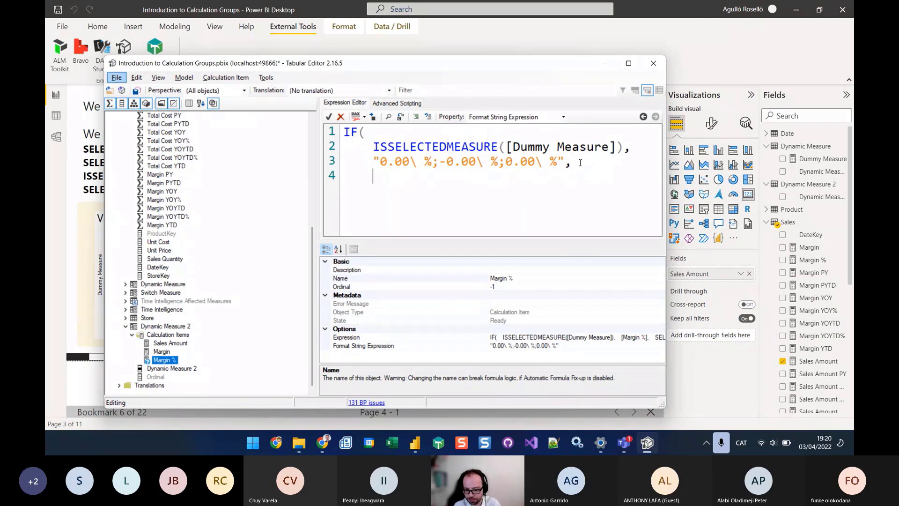
key("ctrl+h")
key("Escape")
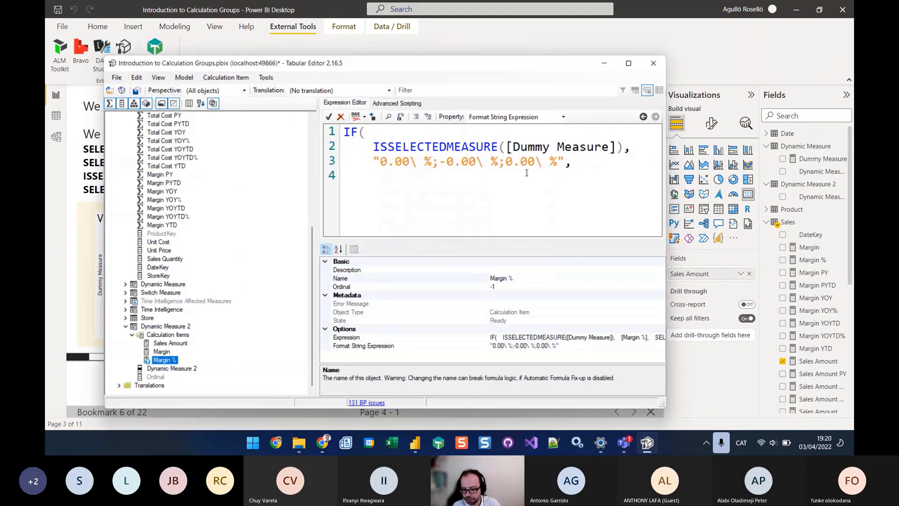
type("SELECTEDME")
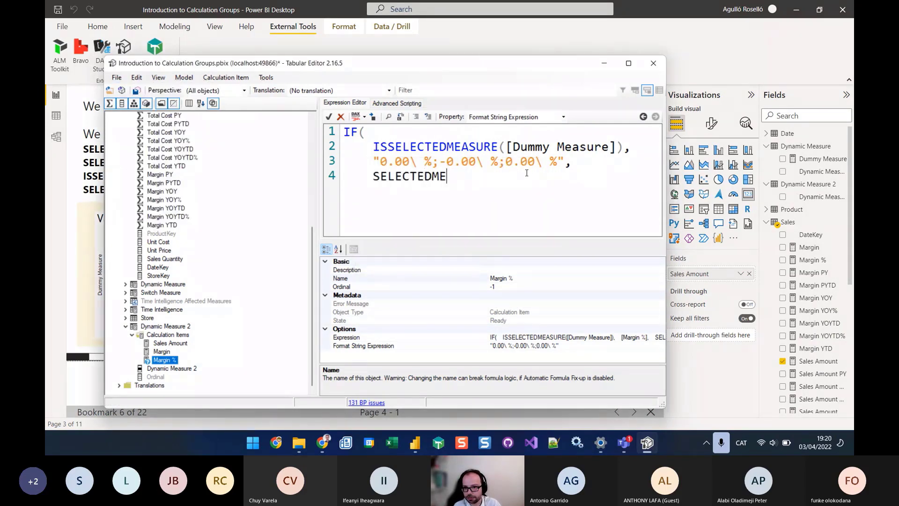
type("ASUREFORMATS")
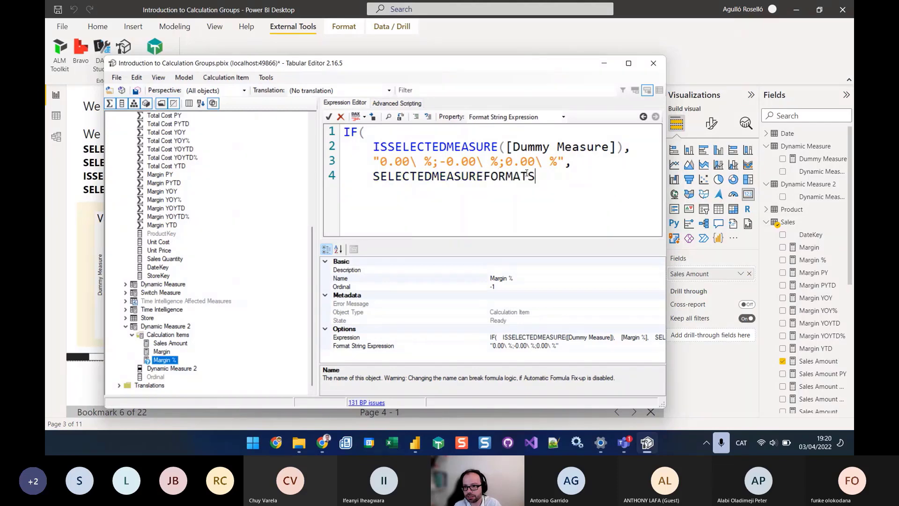
type("TRING()")
Close the format string's IF function with an unindented parenthesis on a new line and save the changes to the model
key("Return")
type(")")
key("BackSpace")
key("BackSpace")
key("BackSpace")
key("BackSpace")
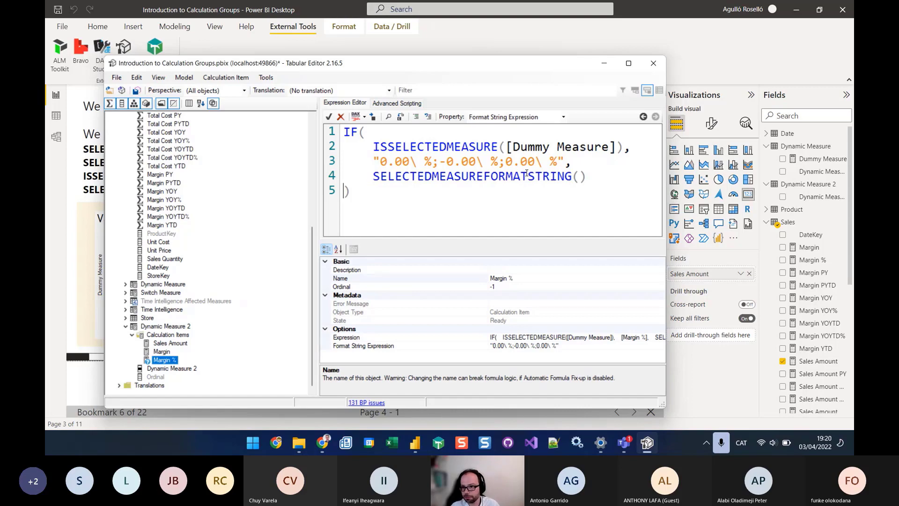
left_click(138, 91)
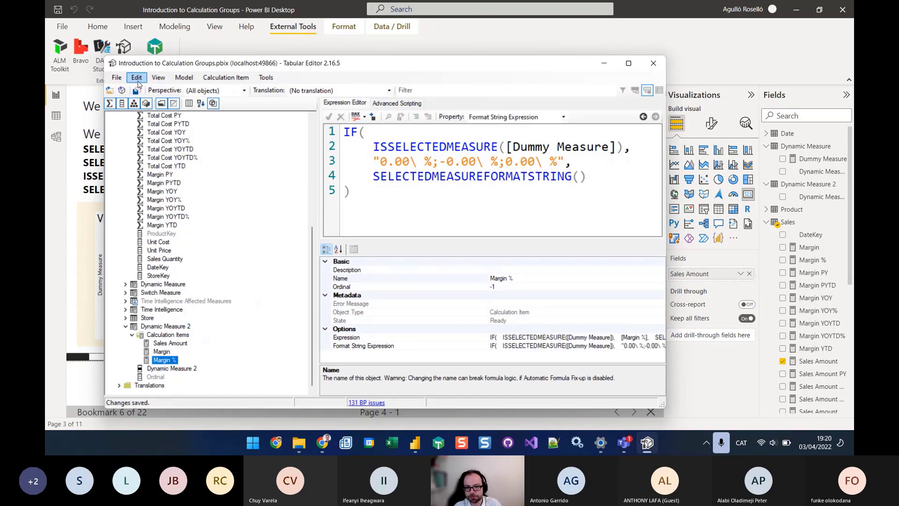
Return to Power BI, advance the presentation to the Page 4 - 2 bookmark and delete the Sales Amount card
left_click(674, 49)
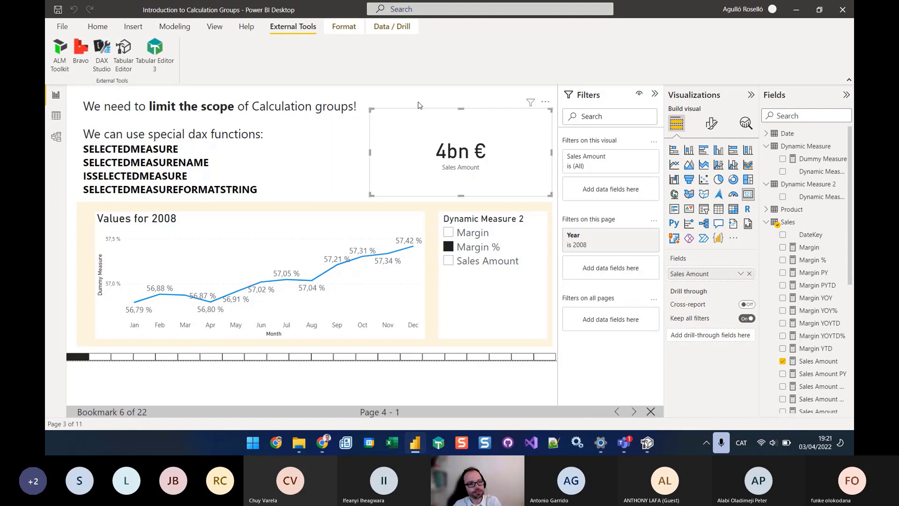
left_click(635, 412)
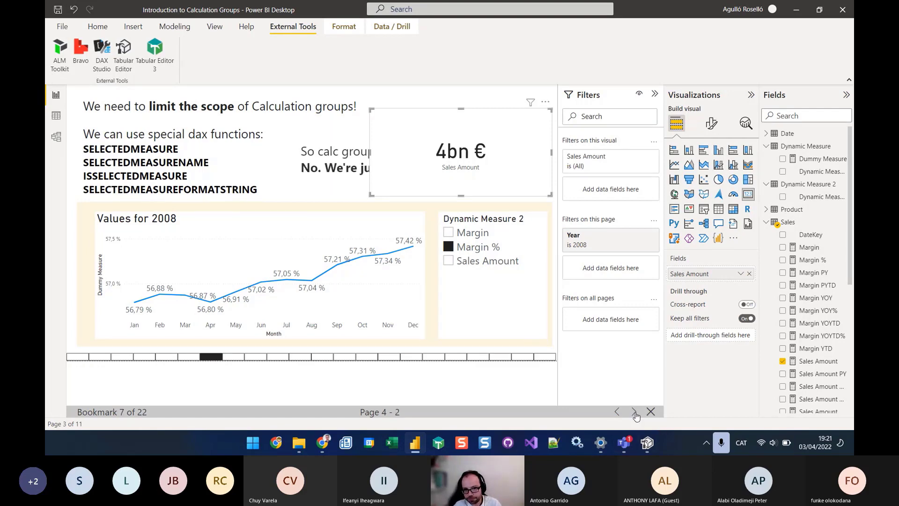
left_click_drag(374, 156, 522, 151)
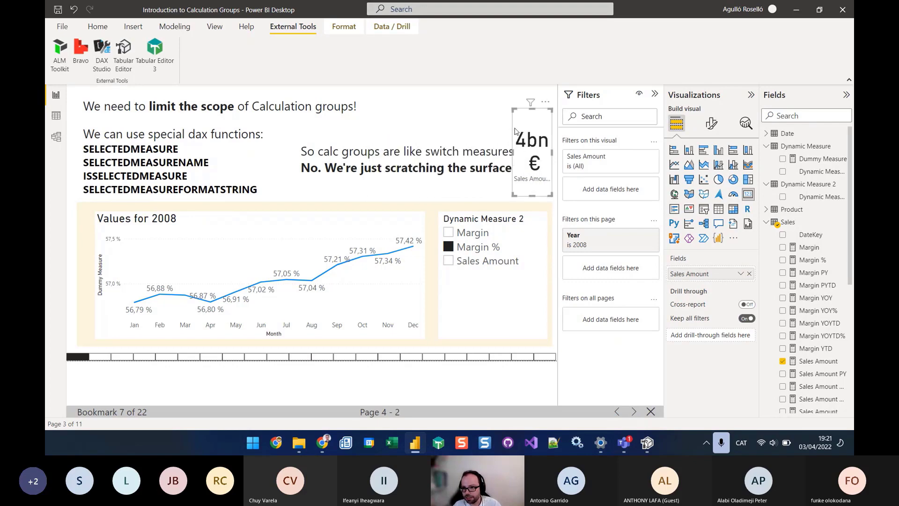
key("Delete")
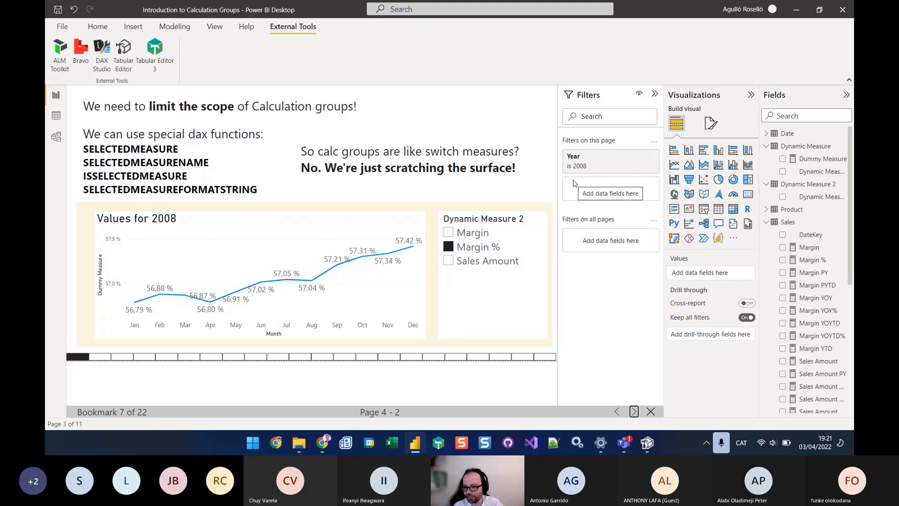
Advance to the Page 5 bookmark, select the Using Measures matrix and search the fields for "Sales Amo"
left_click(634, 413)
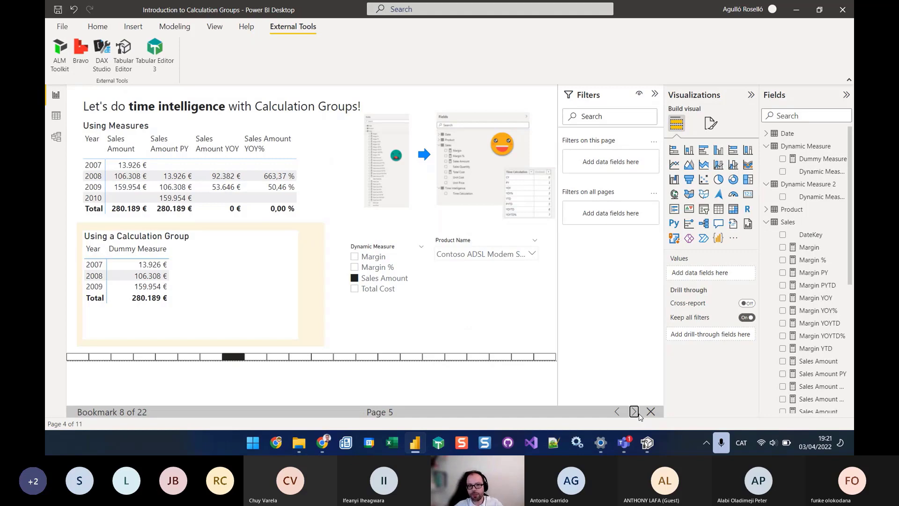
left_click(212, 124)
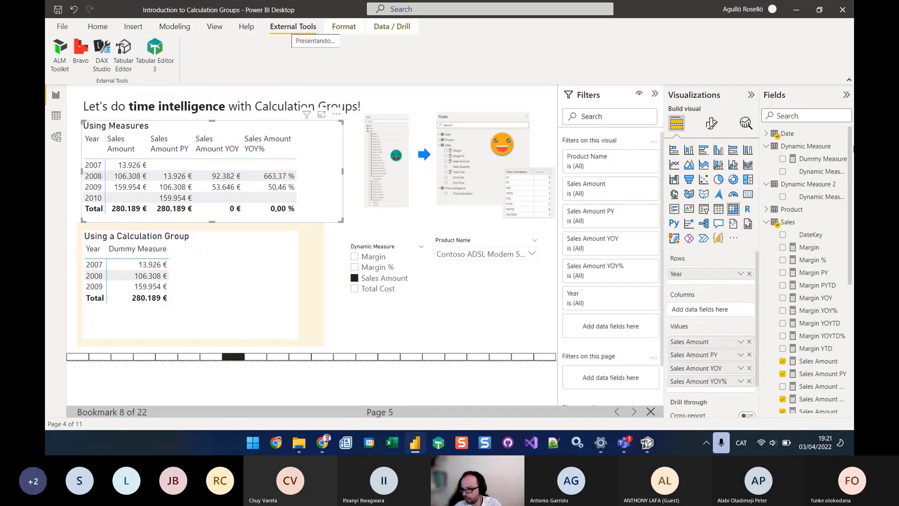
left_click(805, 113)
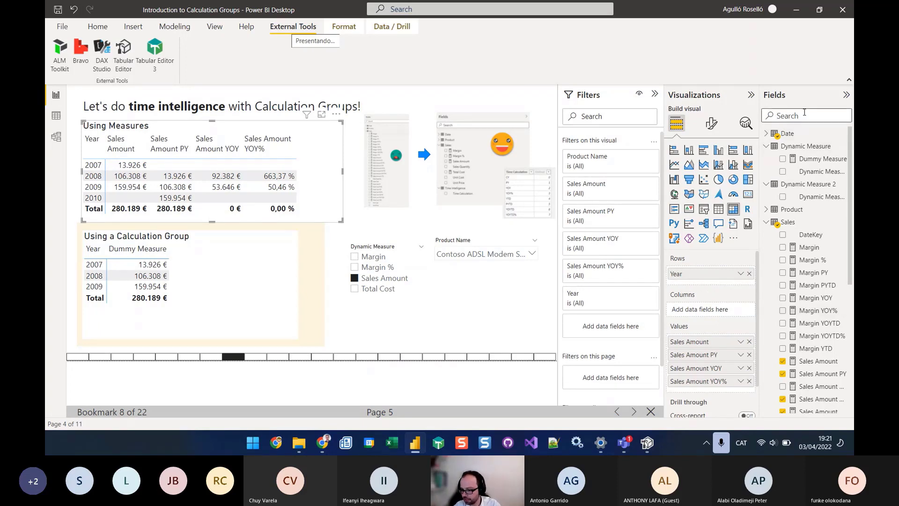
type("Sales Amo")
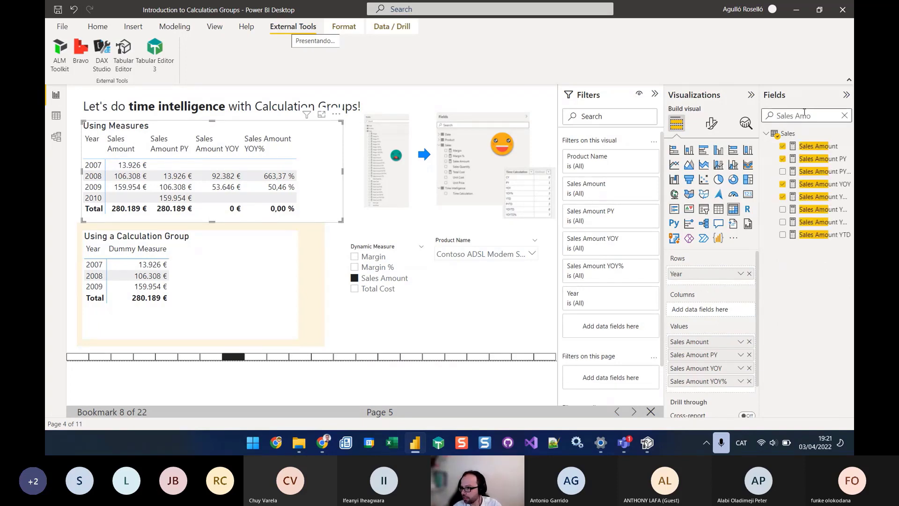
Review the DAX formulas of Sales Amount, Sales Amount PY, Sales Amount PYTD and Sales Amount YOY, leaving them unedited
left_click(816, 147)
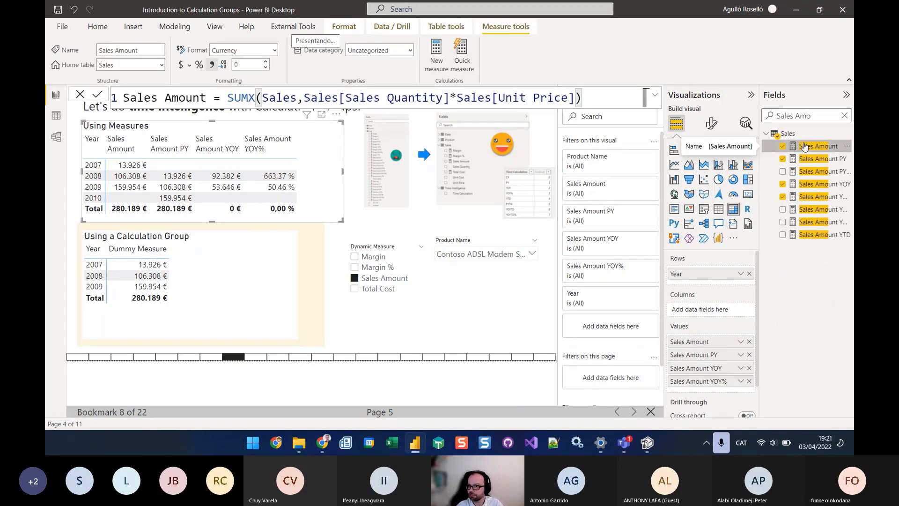
left_click(800, 161)
left_click(255, 104)
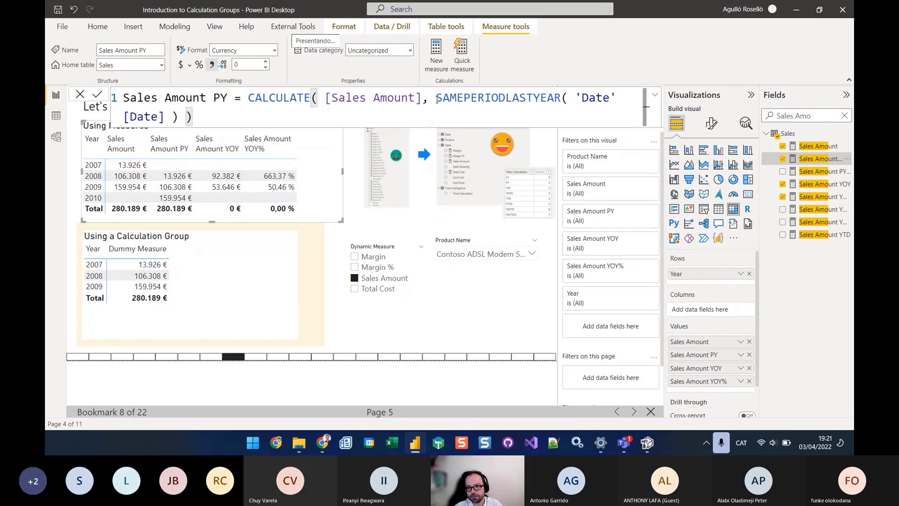
left_click(825, 173)
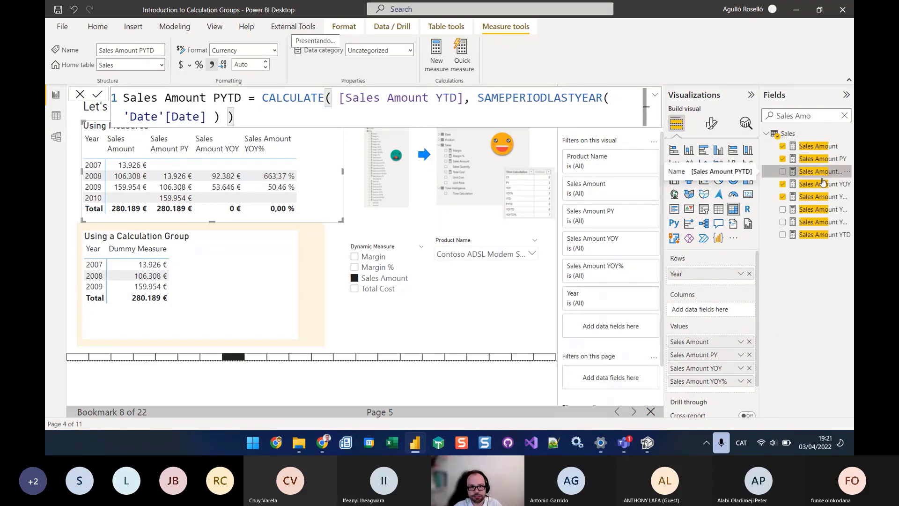
left_click(824, 183)
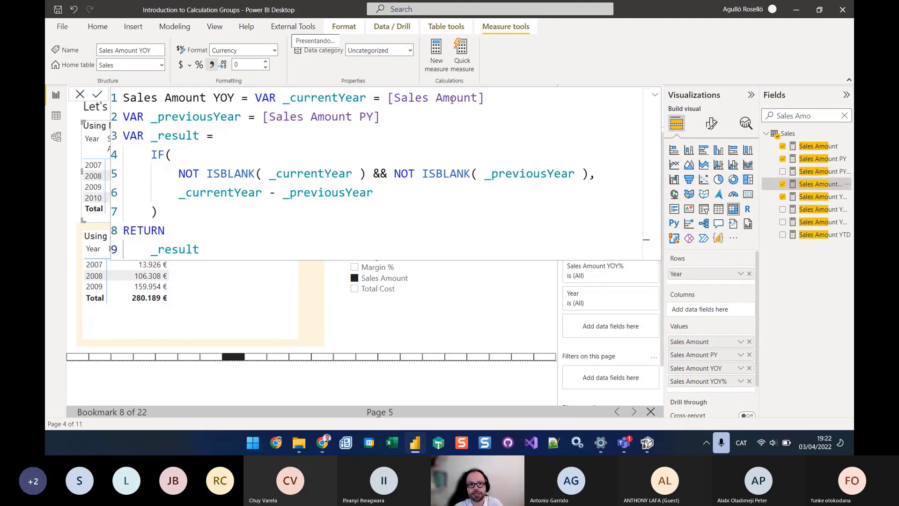
left_click_drag(263, 117, 485, 100)
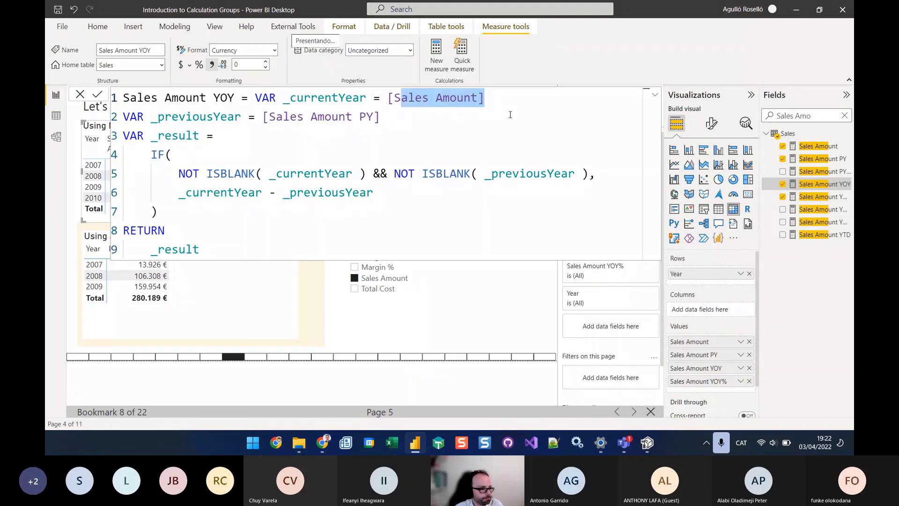
left_click(79, 99)
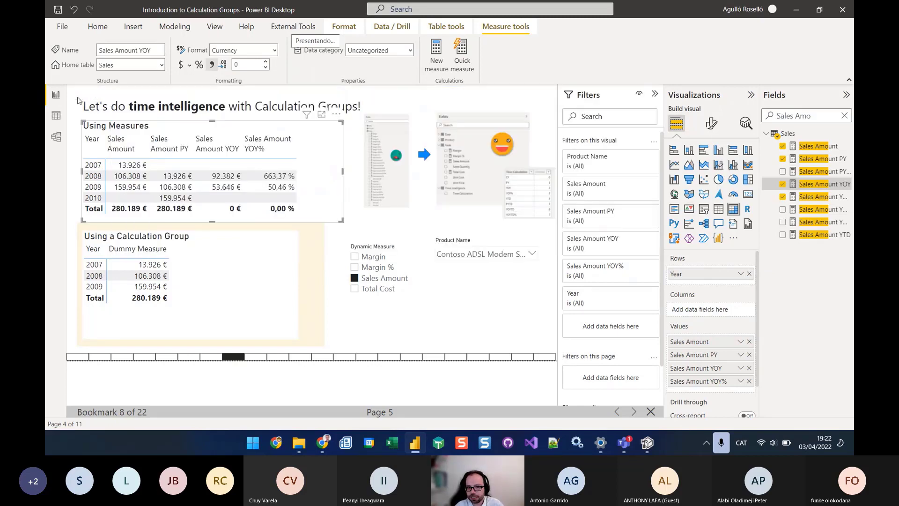
Test the Using a Calculation Group matrix by switching the Dynamic Measure slicer to Total Cost and back to Sales Amount
left_click(196, 291)
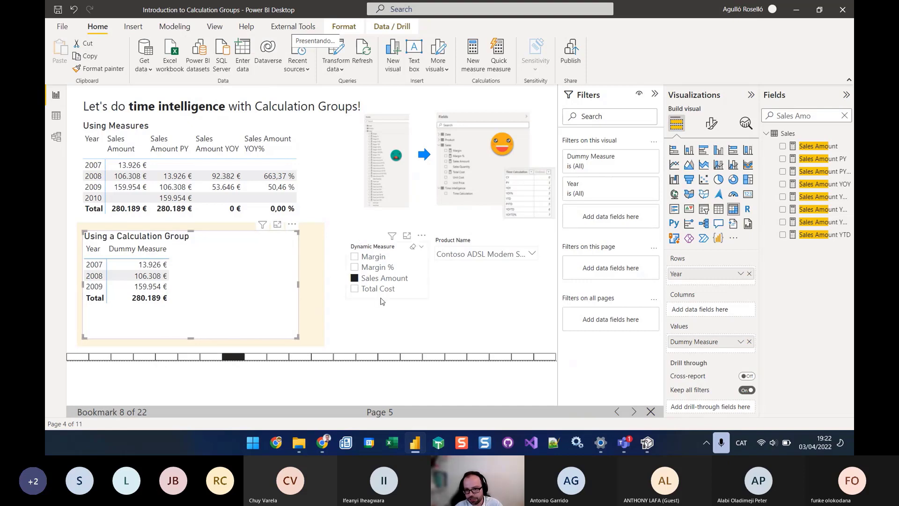
left_click(354, 267)
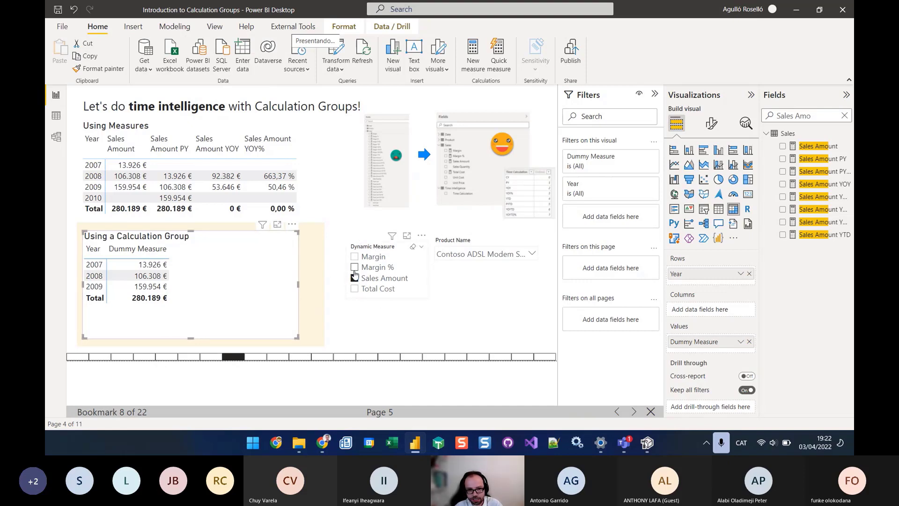
left_click(355, 258)
left_click(356, 279)
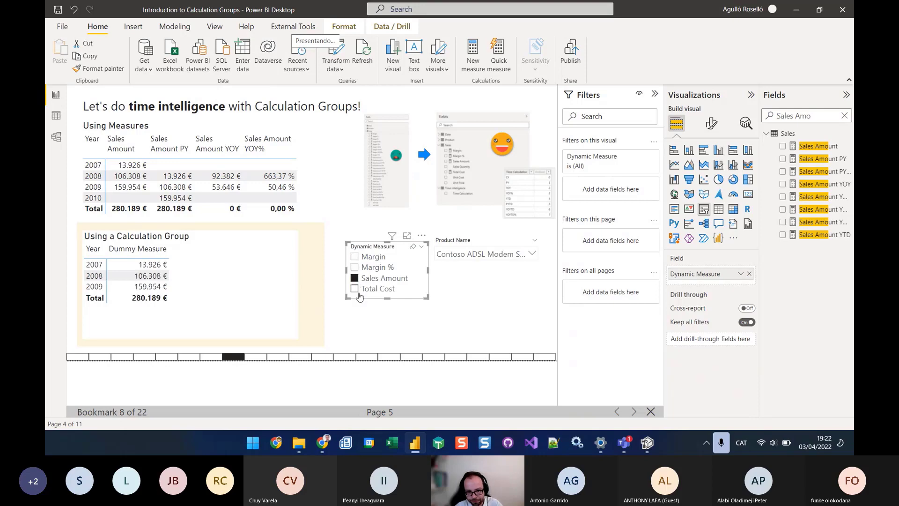
left_click(356, 291)
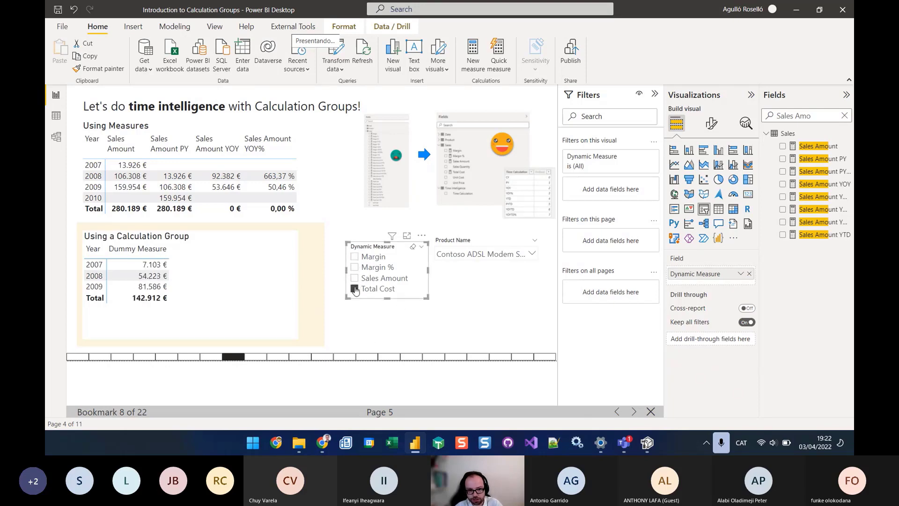
left_click(363, 281)
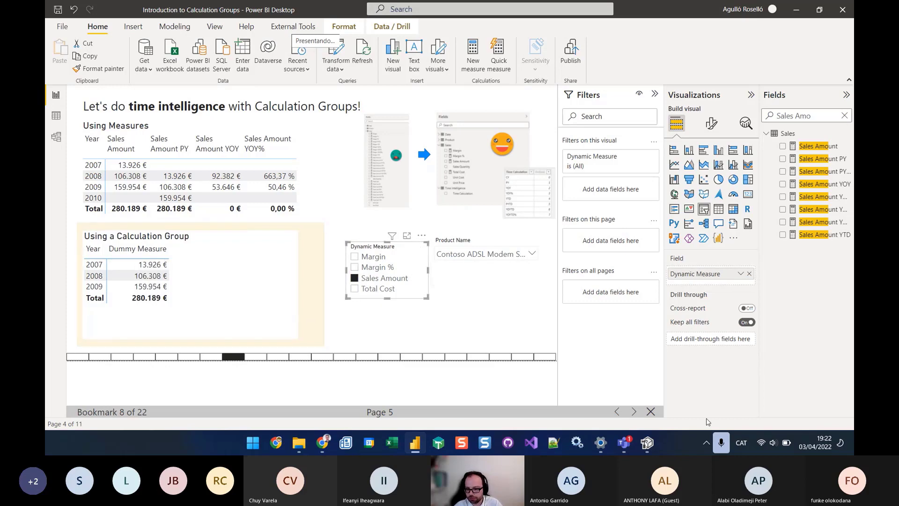
In Tabular Editor, create a new calculation group under the model's tables and name it Time Intelligence 2
left_click(648, 440)
scroll(170, 219, "up", 7)
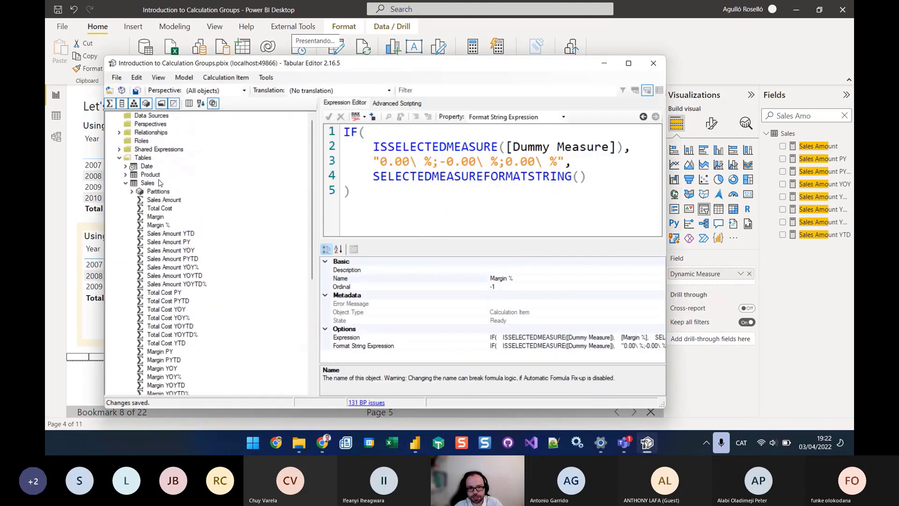
right_click(144, 167)
mouse_move(188, 186)
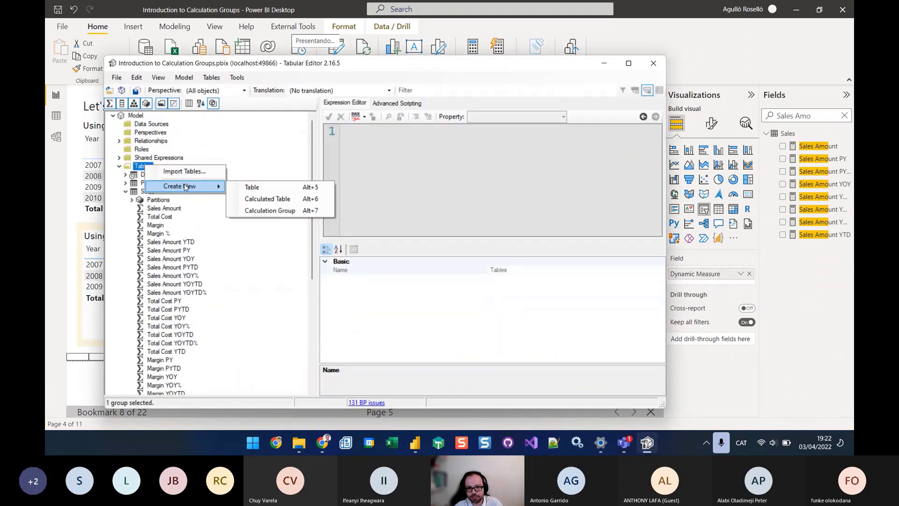
left_click(270, 211)
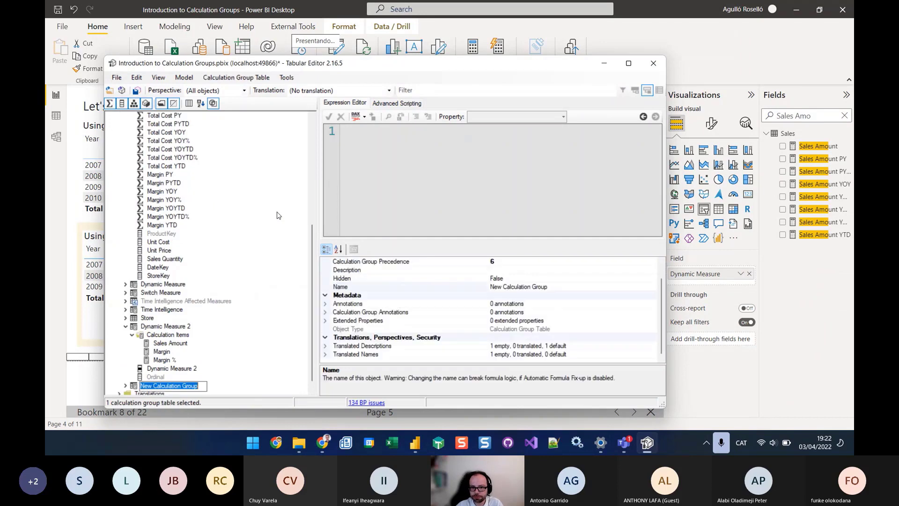
type("Timee I")
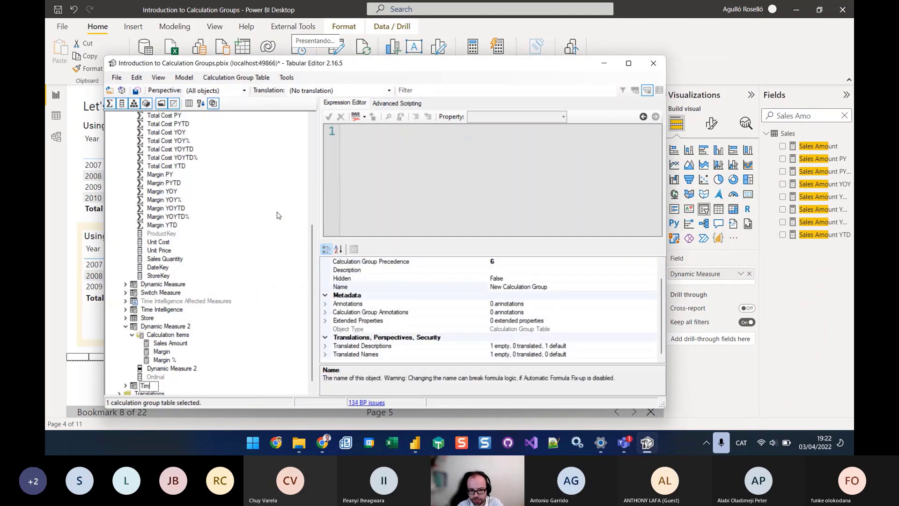
key("BackSpace")
key("BackSpace")
key("BackSpace")
type("Intelligence 2")
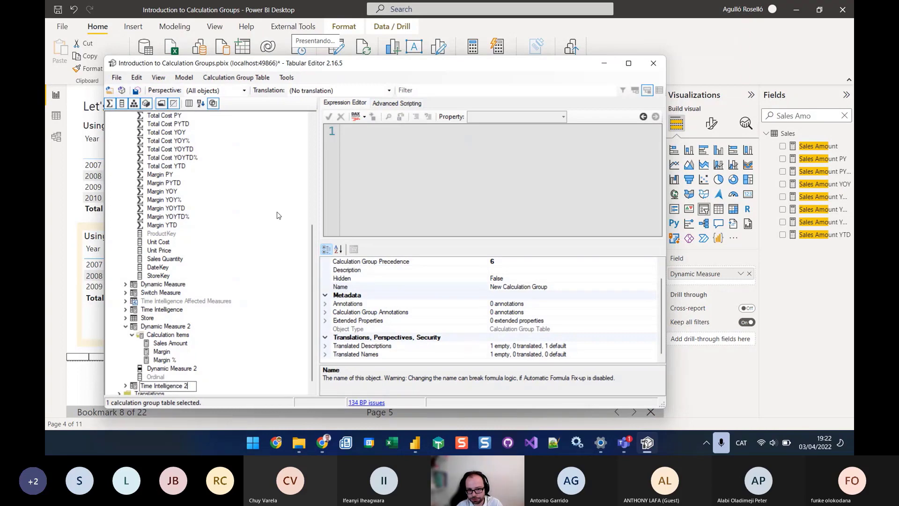
key("Return")
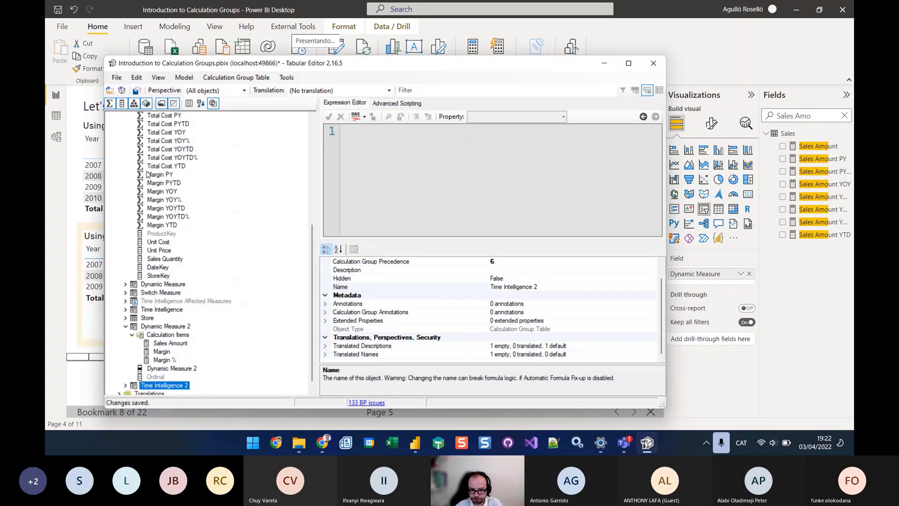
Expand the Time Intelligence 2 calculation group and rename its name column as Time Intelligence 2
left_click(125, 385)
left_click(156, 369)
left_click(157, 370)
type("Time Intelligence 2")
key("Return")
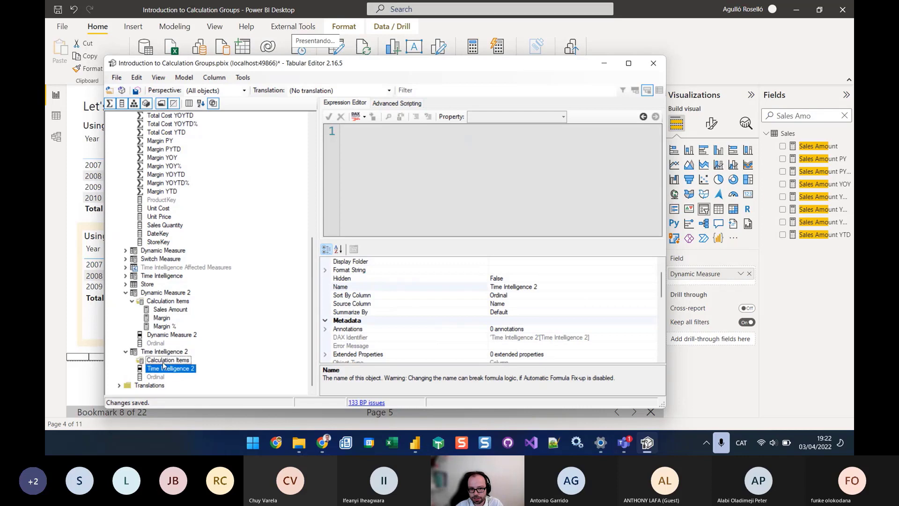
Create a new calculation item in the Time Intelligence 2 group and name it CY
left_click(163, 361)
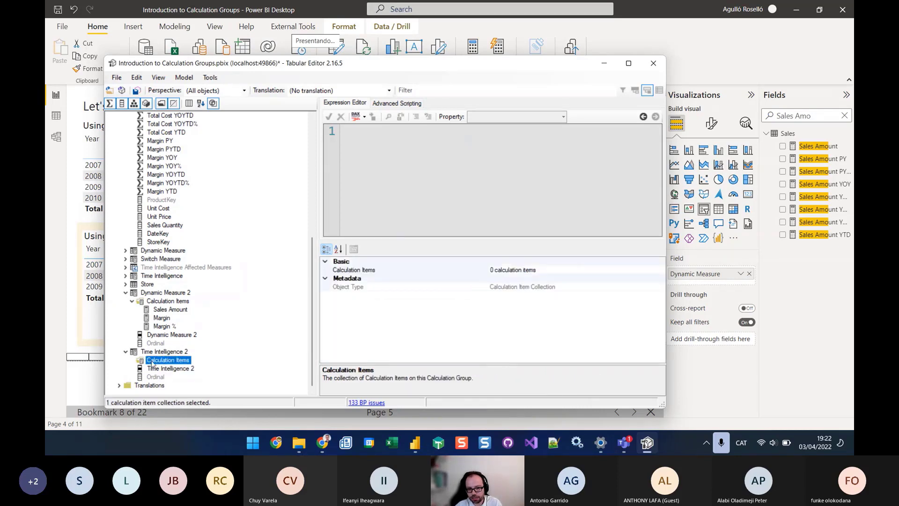
right_click(151, 364)
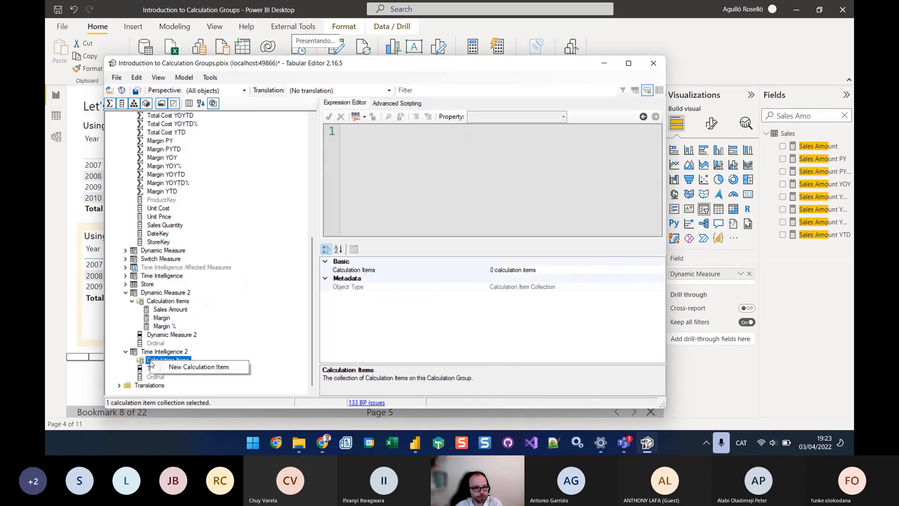
left_click(177, 367)
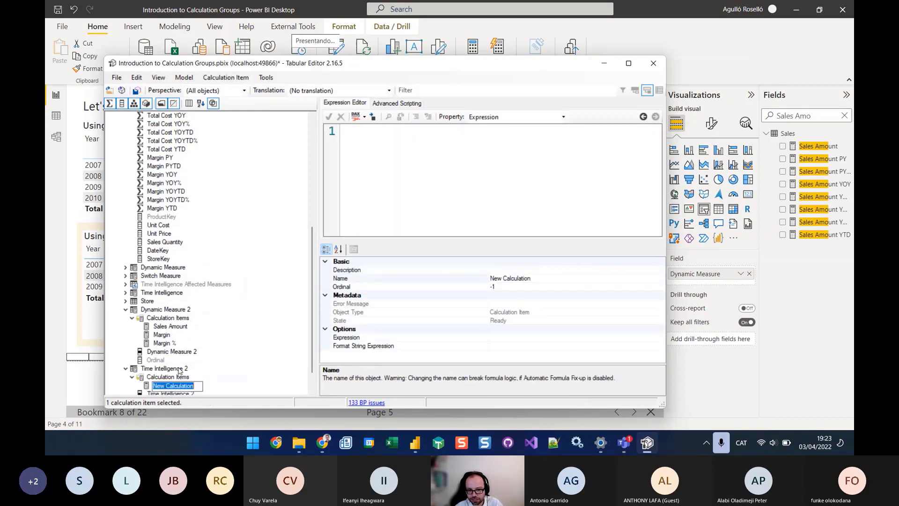
type("CY")
key("Return")
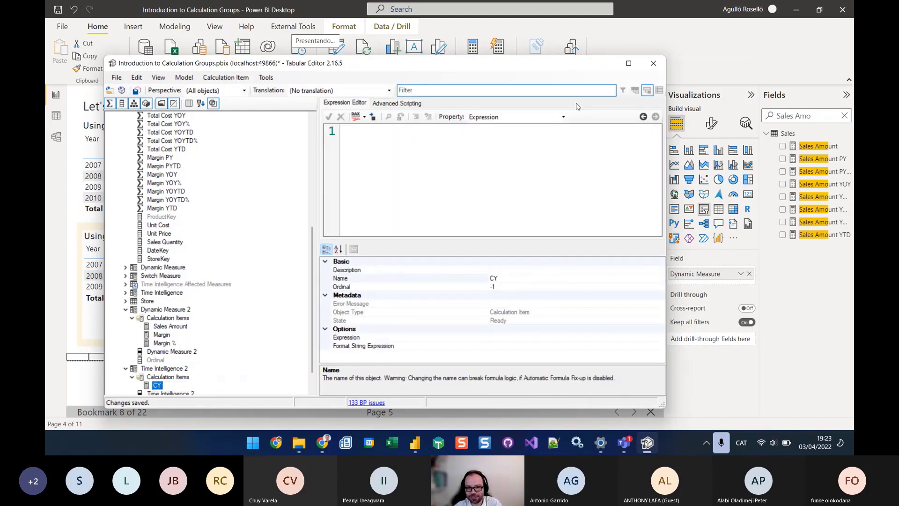
Set CY's expression to SELECTEDMEASURE() and its format string expression to SELECTEDMEASUREFORMATSTRING()
left_click(468, 173)
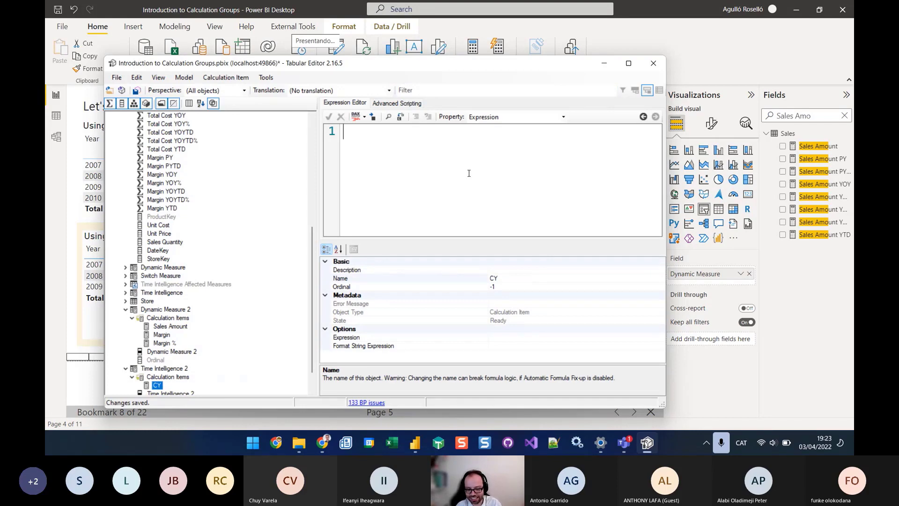
type("SELEC")
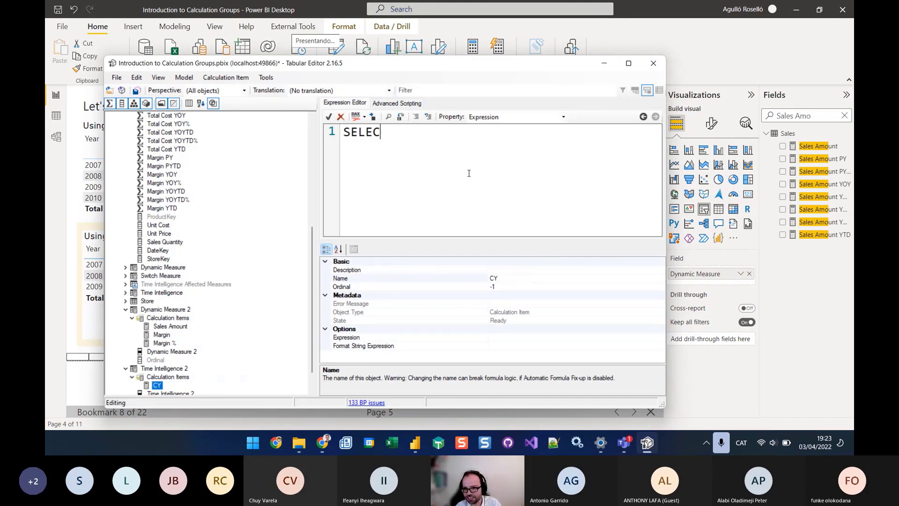
type("TEDMEASURE()")
left_click(564, 117)
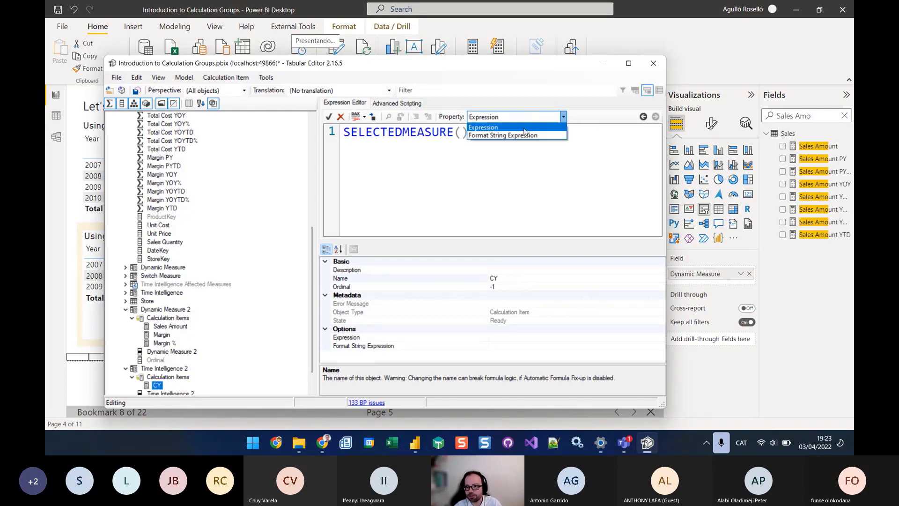
left_click(503, 137)
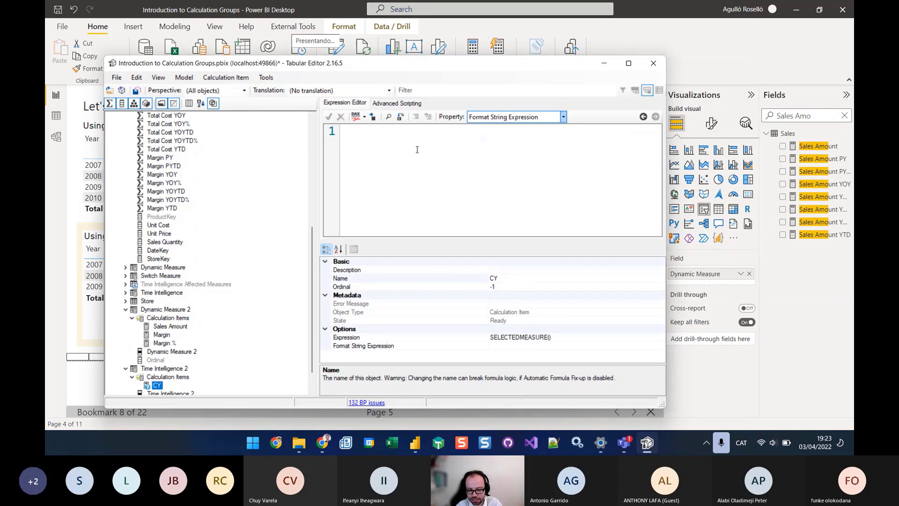
type("SELECTEDMEASUREFORMATSTRING()")
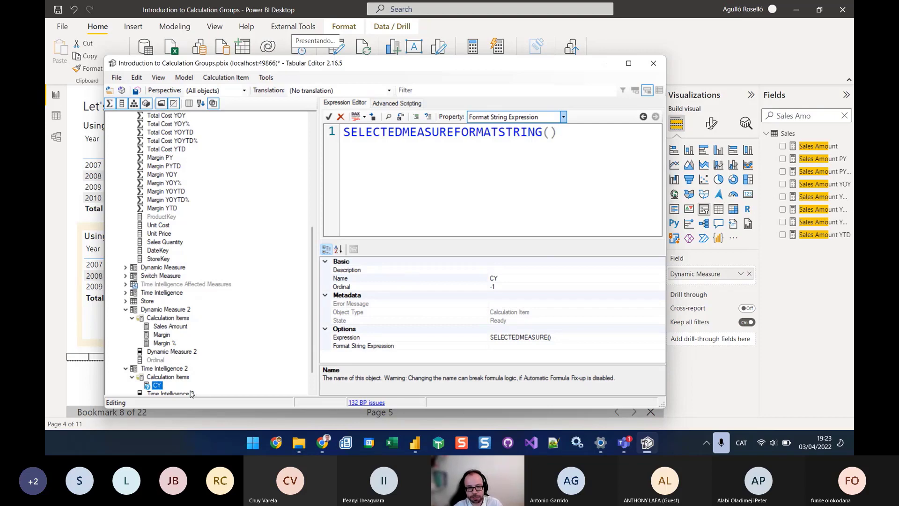
Add a second calculation item to the Time Intelligence 2 group and name it PY
scroll(191, 377, "down", 1)
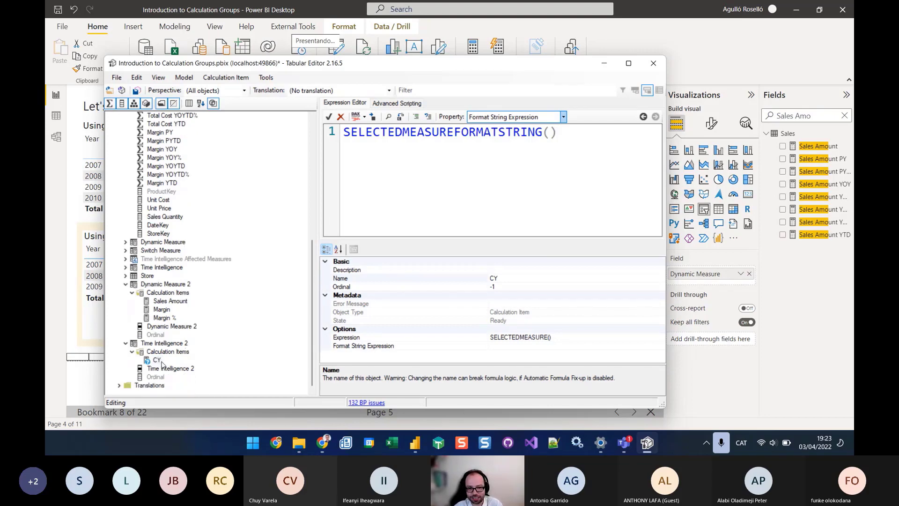
right_click(159, 352)
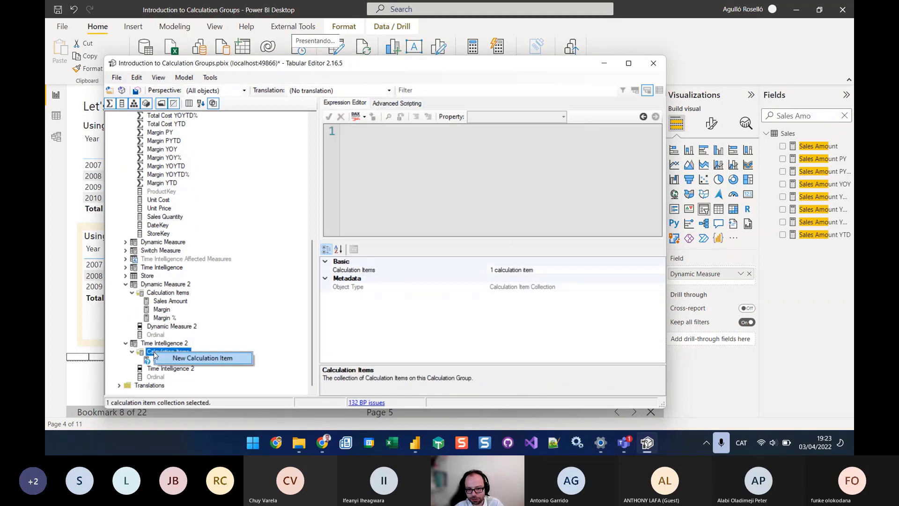
left_click(180, 359)
type("Y")
key("Return")
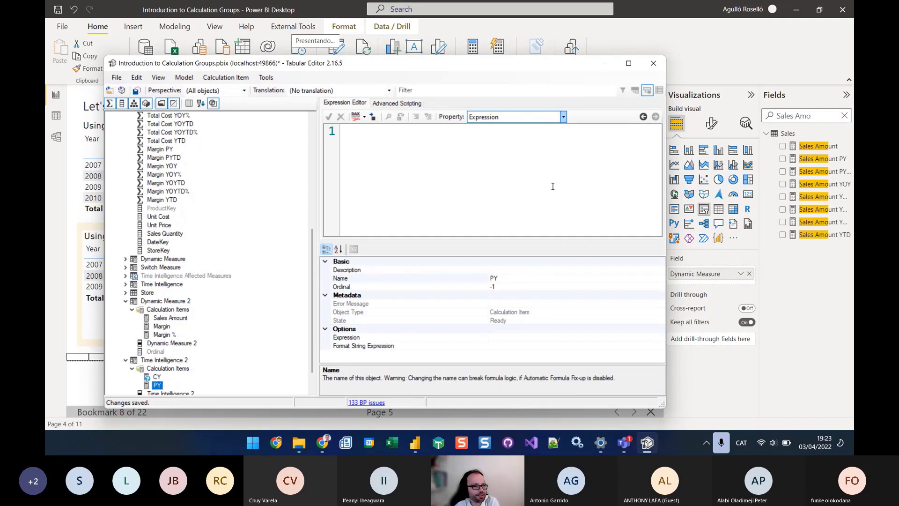
Copy the full DAX expression of the Sales Amount PY measure into the expression of the PY calculation item
scroll(213, 300, "down", 1)
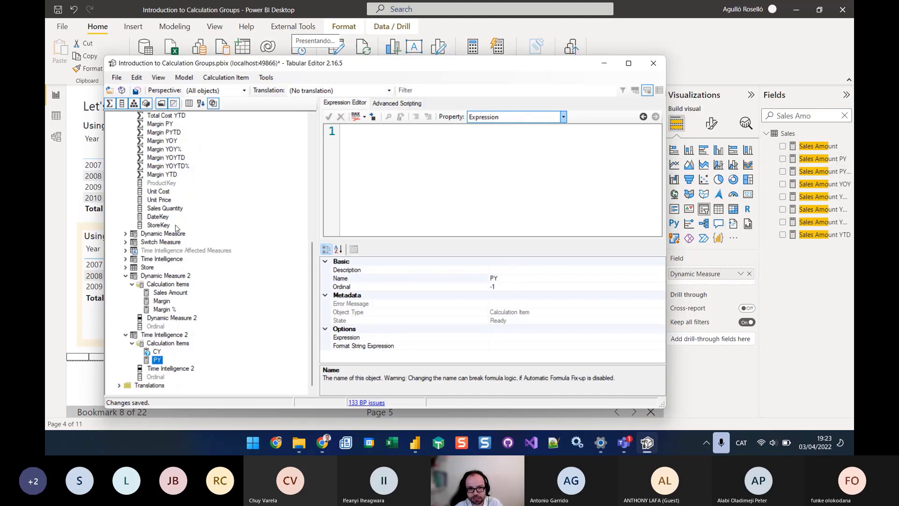
scroll(177, 228, "up", 7)
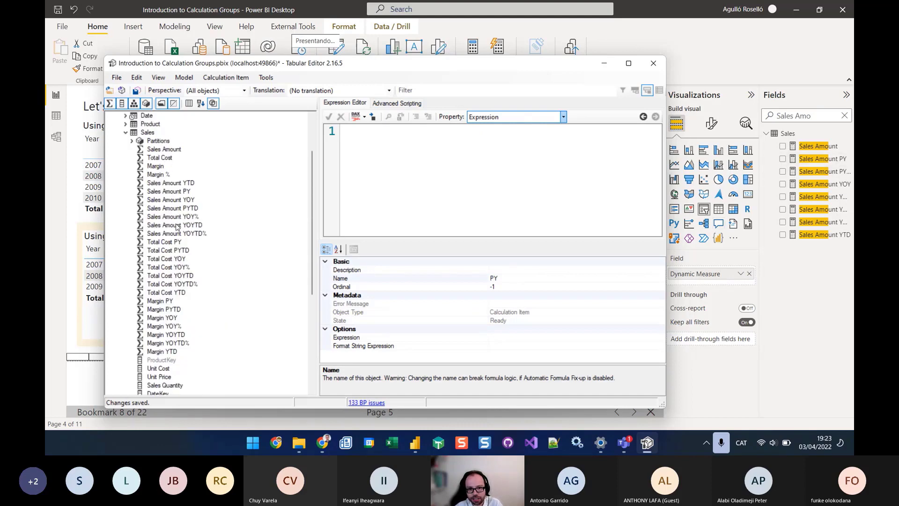
left_click(170, 192)
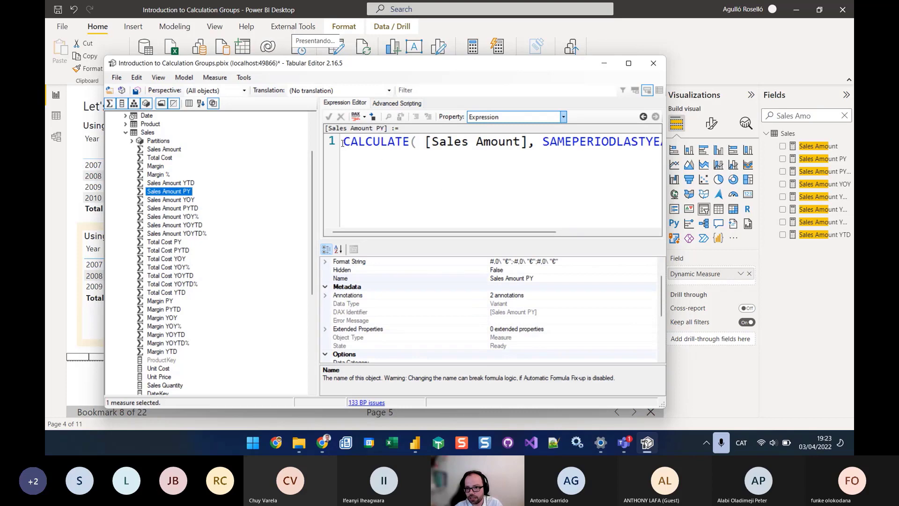
left_click_drag(342, 144, 662, 143)
key("ctrl+c")
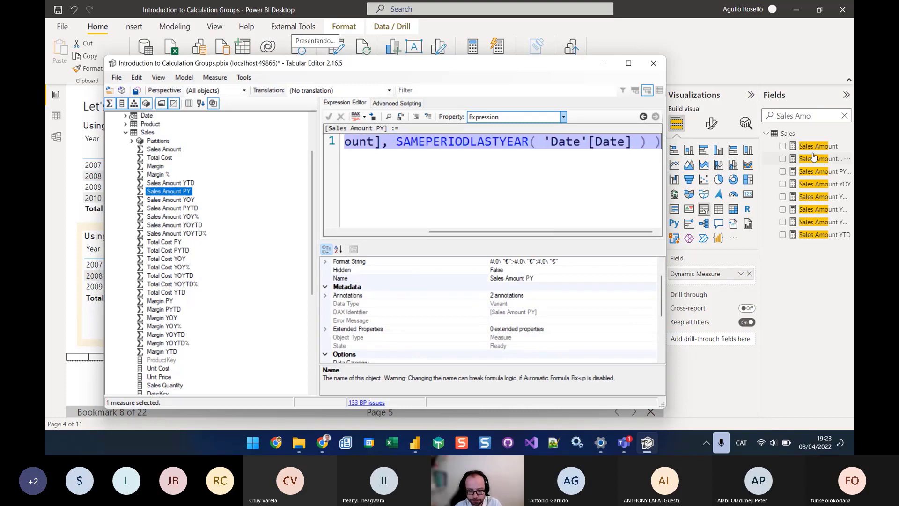
scroll(175, 367, "down", 7)
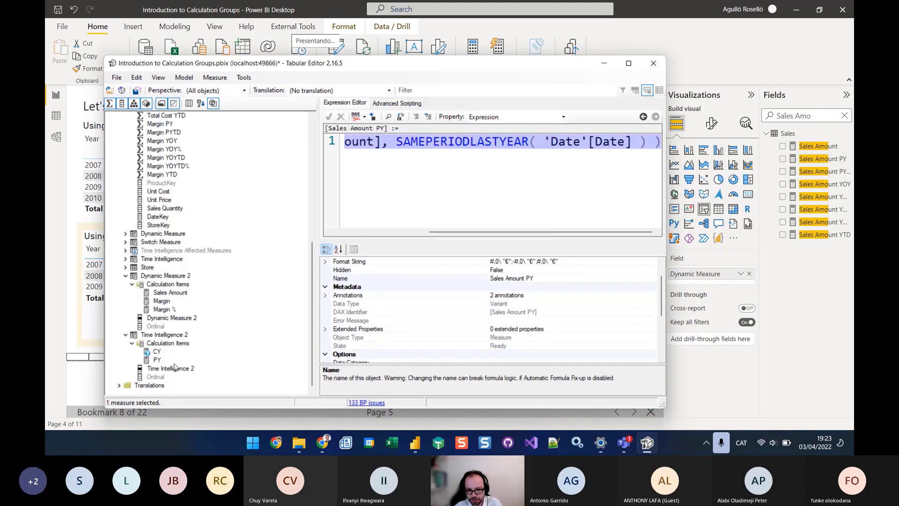
left_click(157, 360)
left_click(378, 170)
key("ctrl+v")
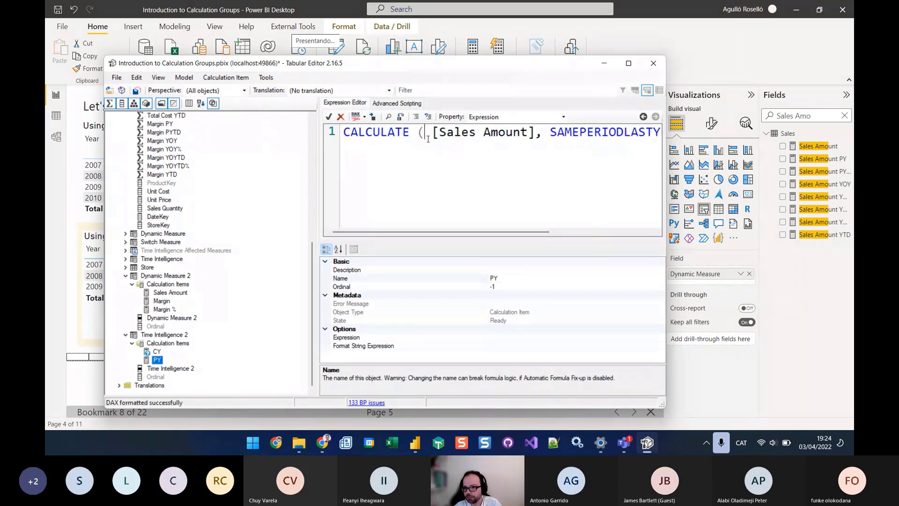
Split PY's CALCULATE expression so that [Sales Amount], SAMEPERIODLASTYEAR and the final parenthesis each sit on their own line
scroll(428, 137, "down", 2)
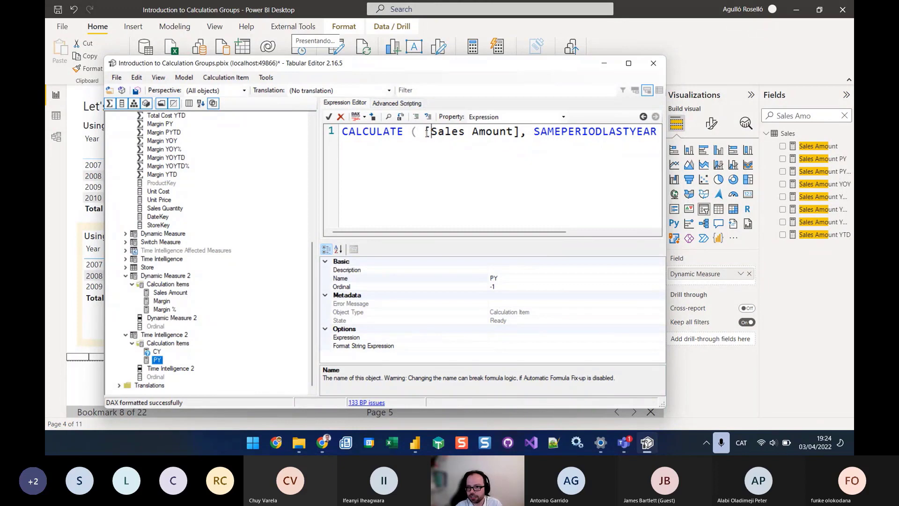
scroll(431, 168, "up", 1)
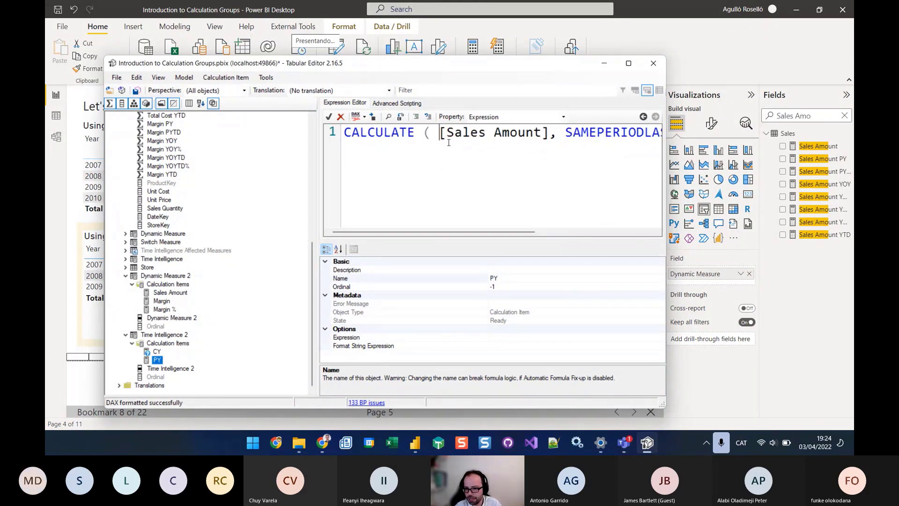
key("Return")
key("Tab")
left_click(502, 148)
key("Return")
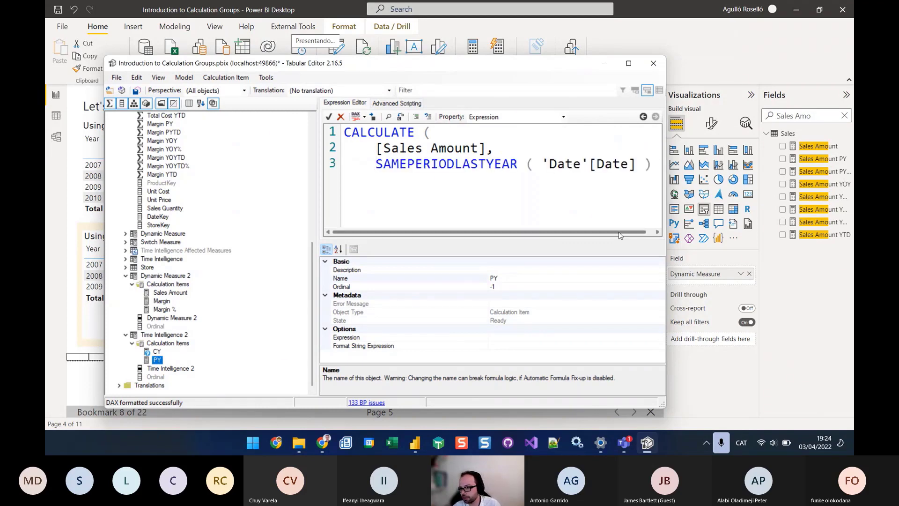
left_click_drag(645, 232, 653, 232)
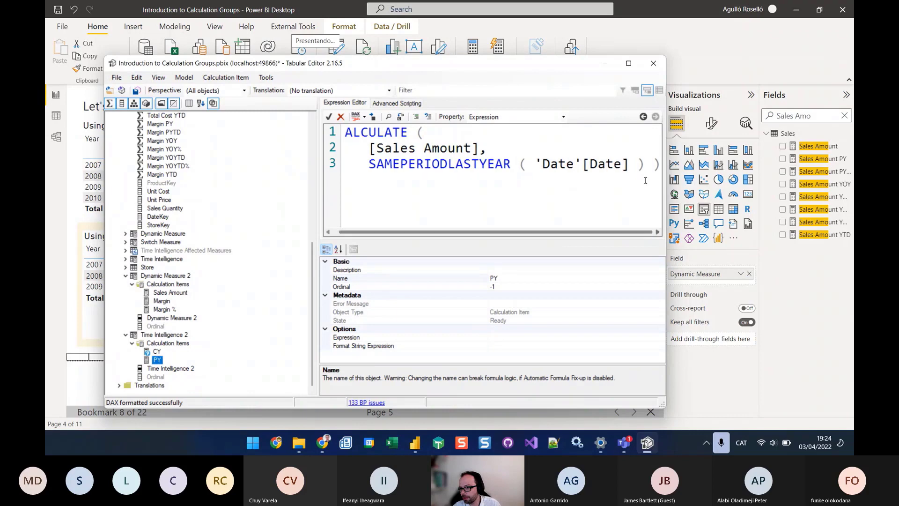
left_click(652, 165)
key("Return")
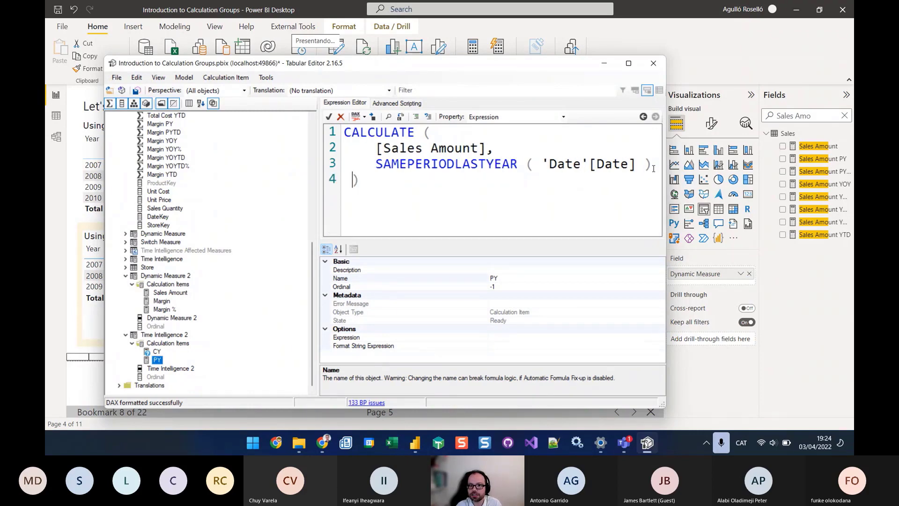
key("BackSpace")
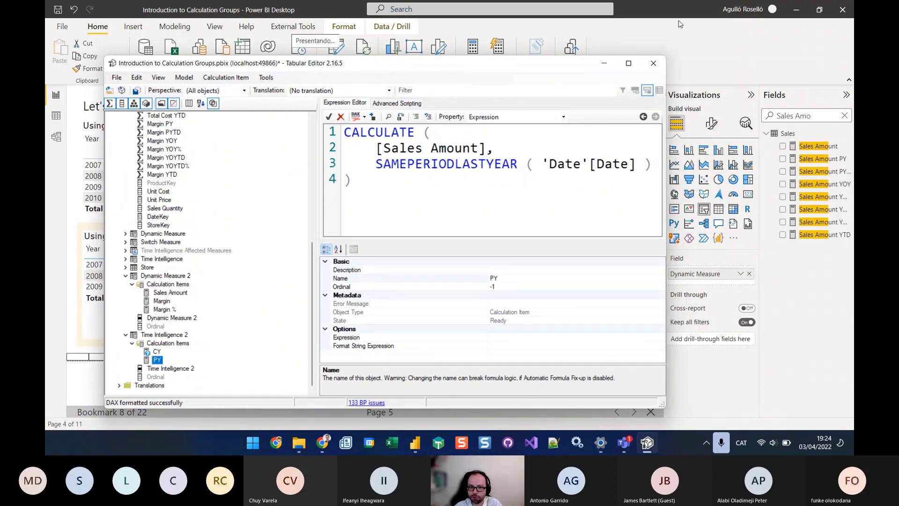
Replace [Sales Amount] with SELECTEDMEASURE() in the PY calculation item's expression
left_click_drag(376, 148, 487, 148)
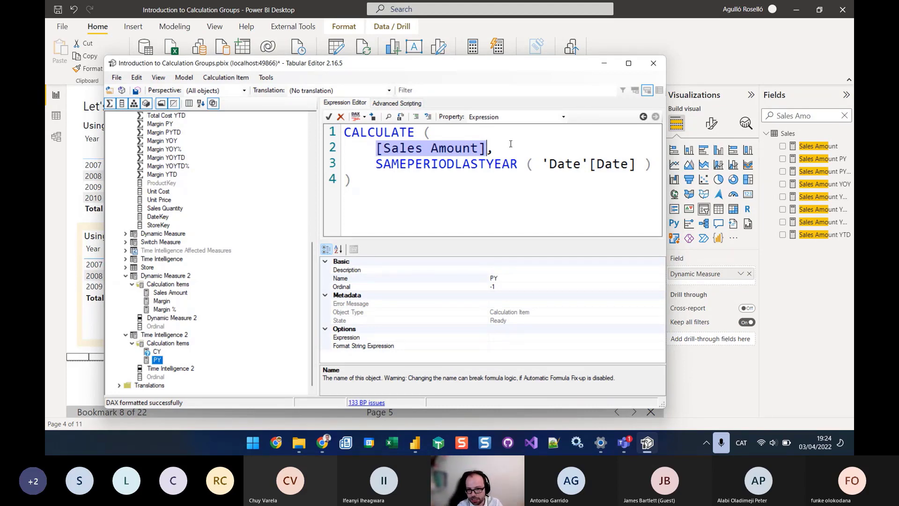
type("SELECTED")
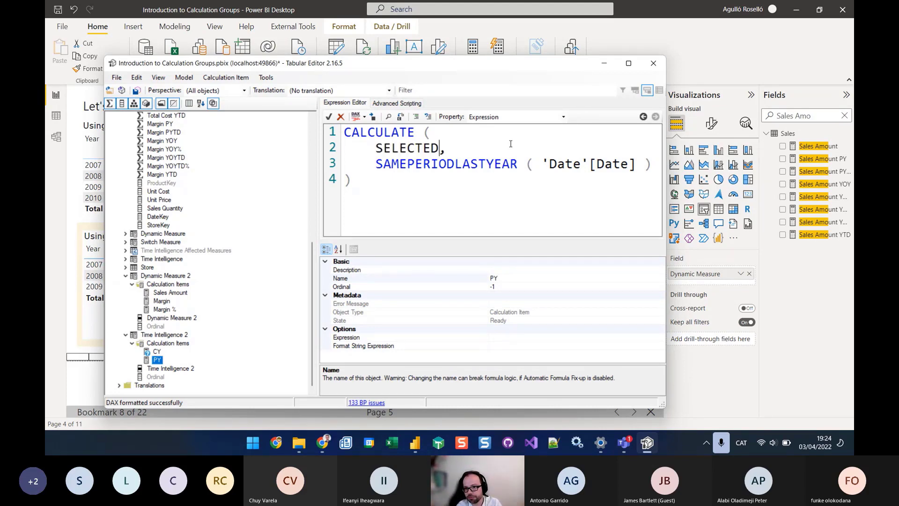
type("MEASURE()")
left_click(499, 197)
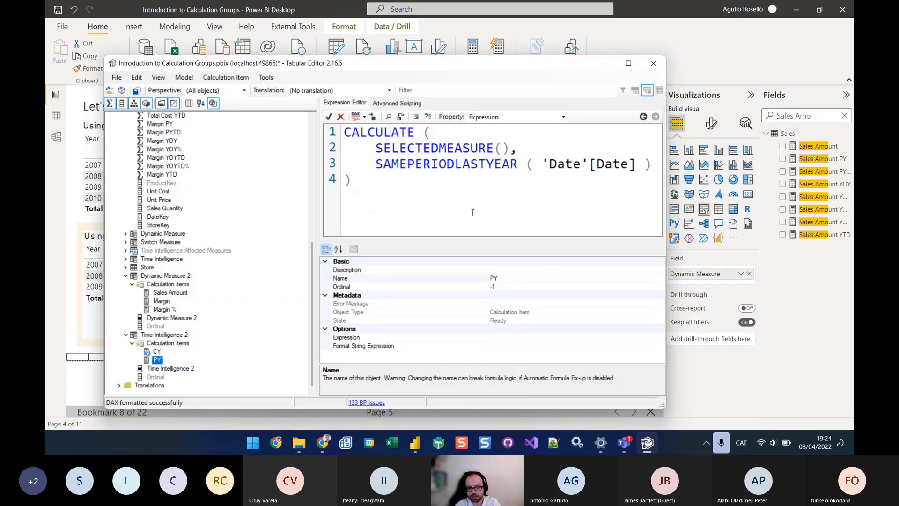
left_click(345, 134)
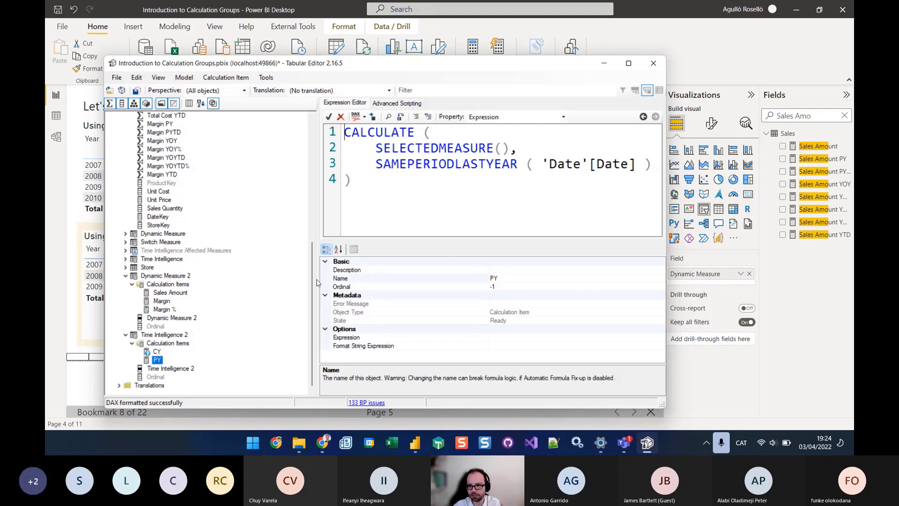
left_click_drag(346, 132, 438, 132)
left_click(526, 148)
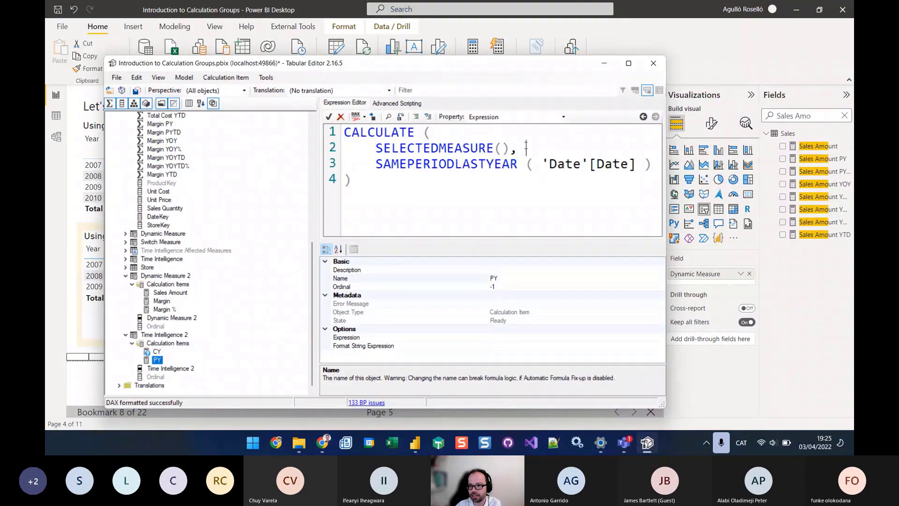
left_click_drag(606, 163, 356, 172)
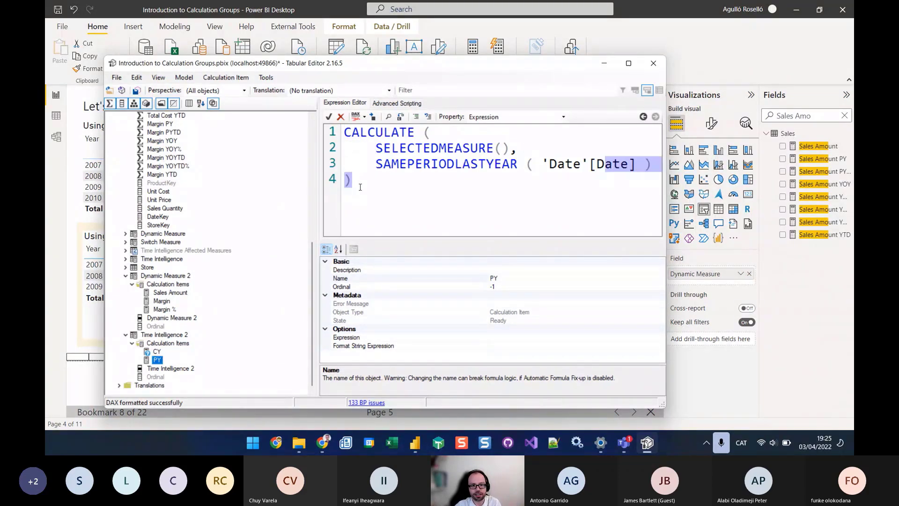
left_click(349, 226)
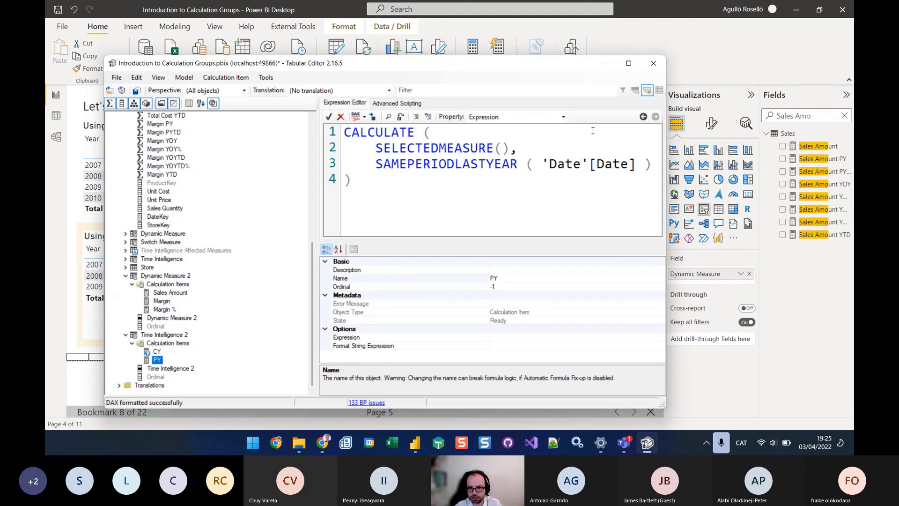
Save the model changes, then switch to Power BI Desktop and refresh the calculation groups
left_click(136, 90)
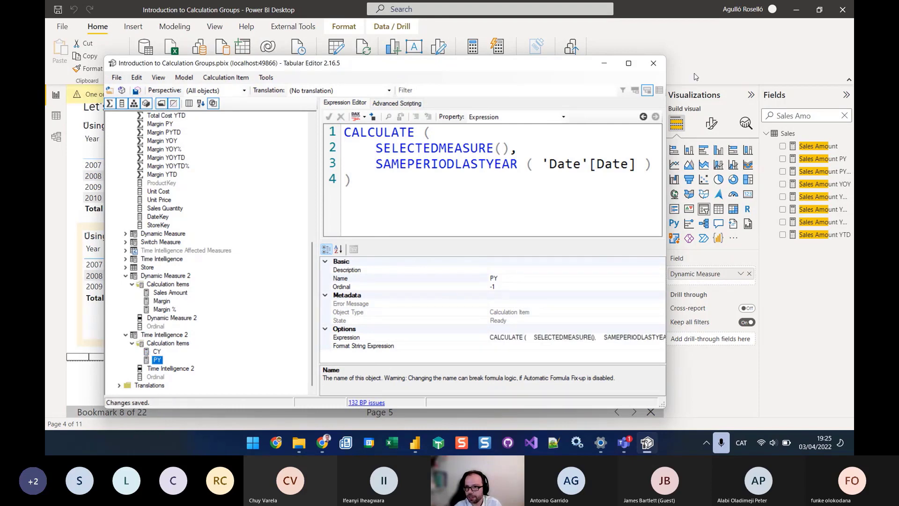
left_click(604, 63)
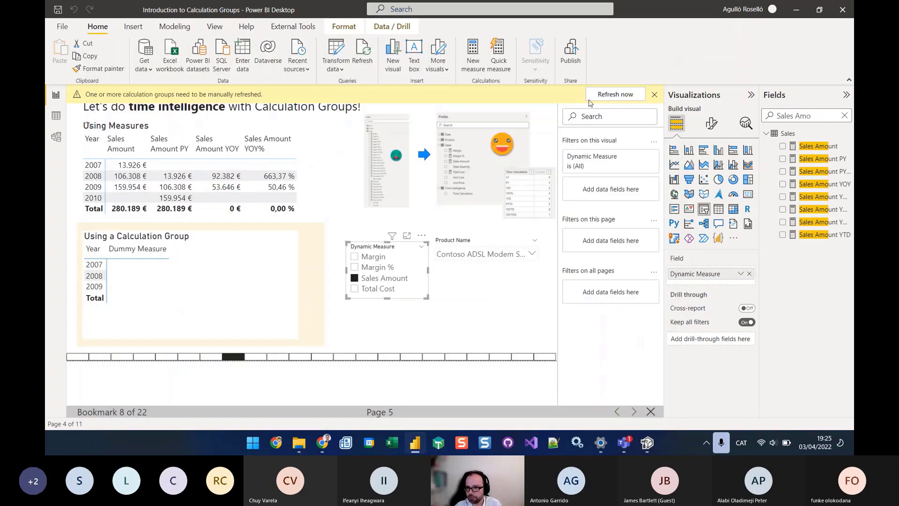
left_click(615, 94)
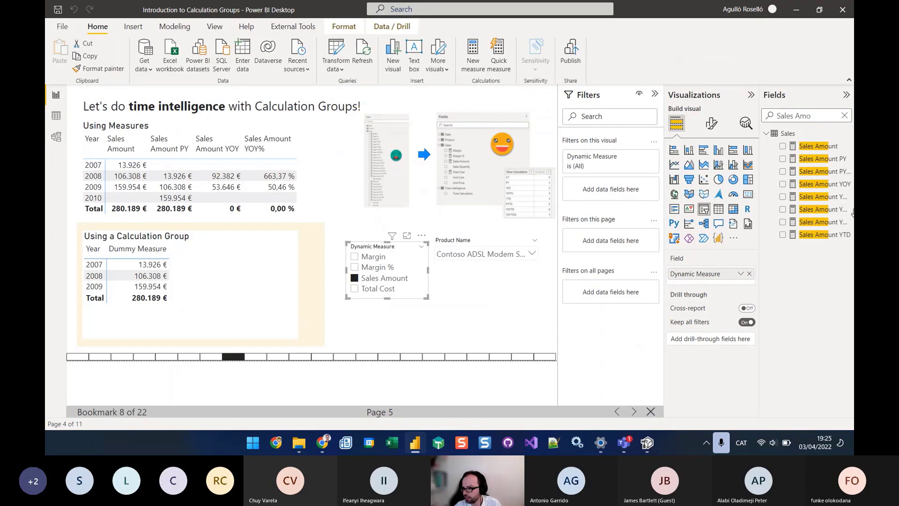
Add the Time Intelligence 2 field to the columns of the matrix under "Using a Calculation Group"
left_click(845, 116)
scroll(807, 278, "down", 3)
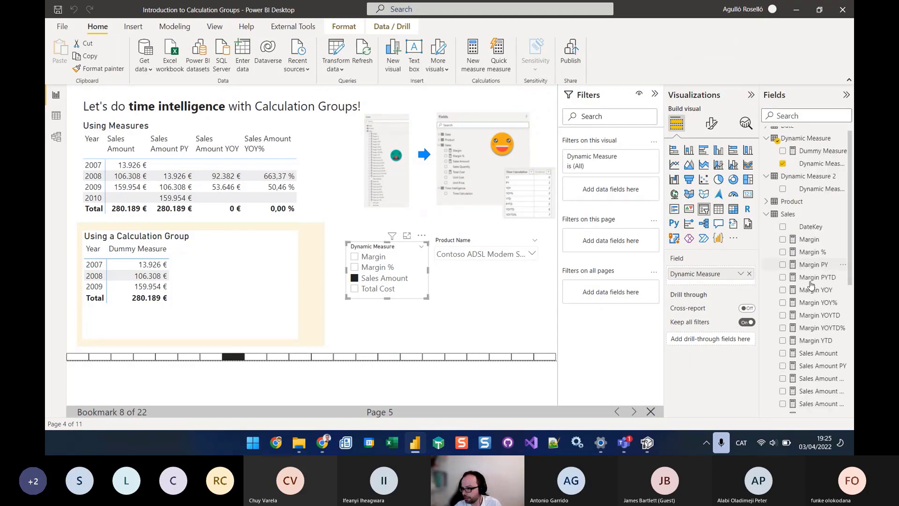
scroll(807, 279, "down", 1)
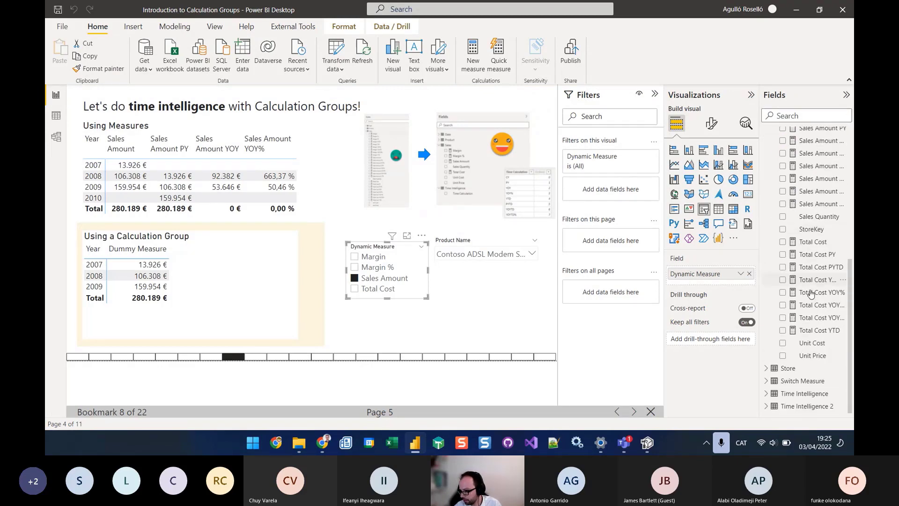
left_click(769, 408)
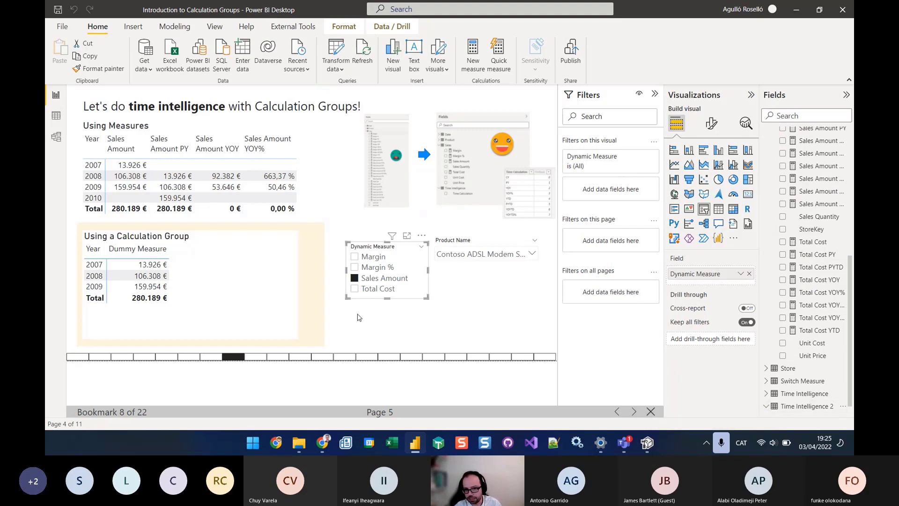
left_click(288, 301)
scroll(801, 403, "down", 1)
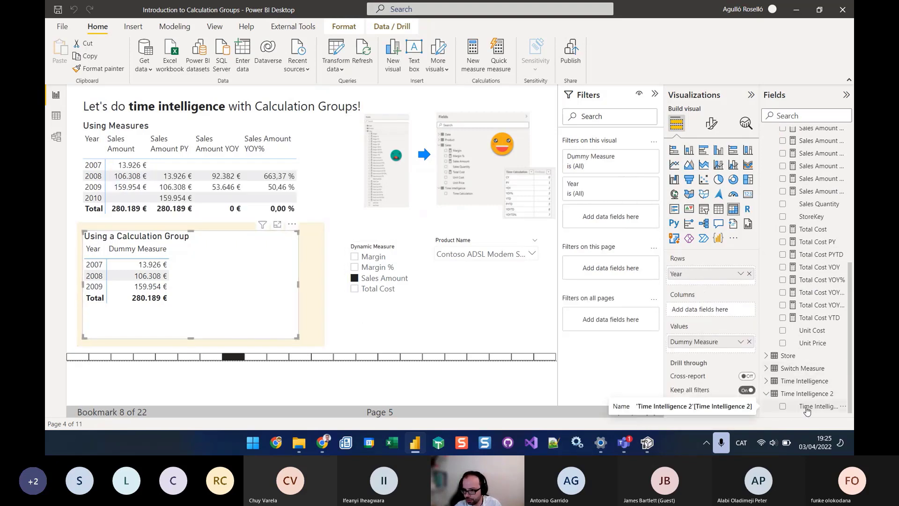
left_click_drag(804, 407, 712, 312)
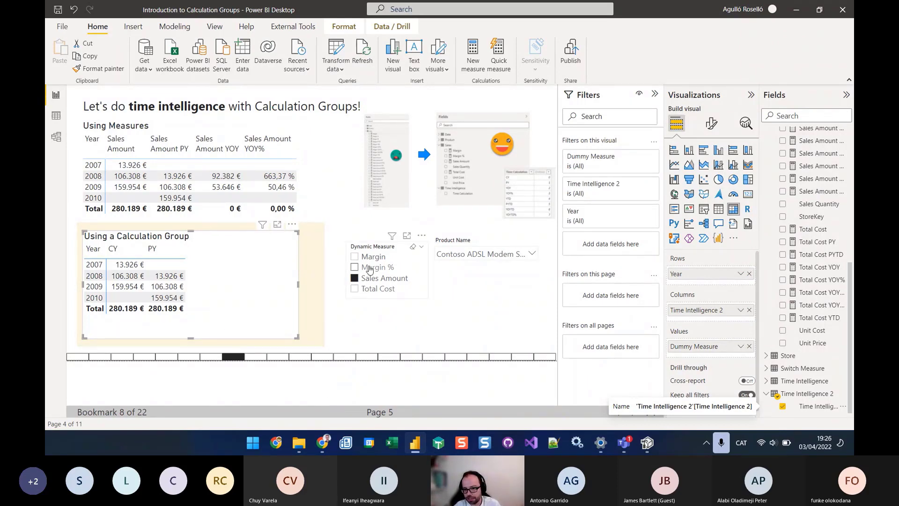
Check the matrix with the Dynamic Measure slicer set to Margin, Margin % and finally Sales Amount
left_click(355, 258)
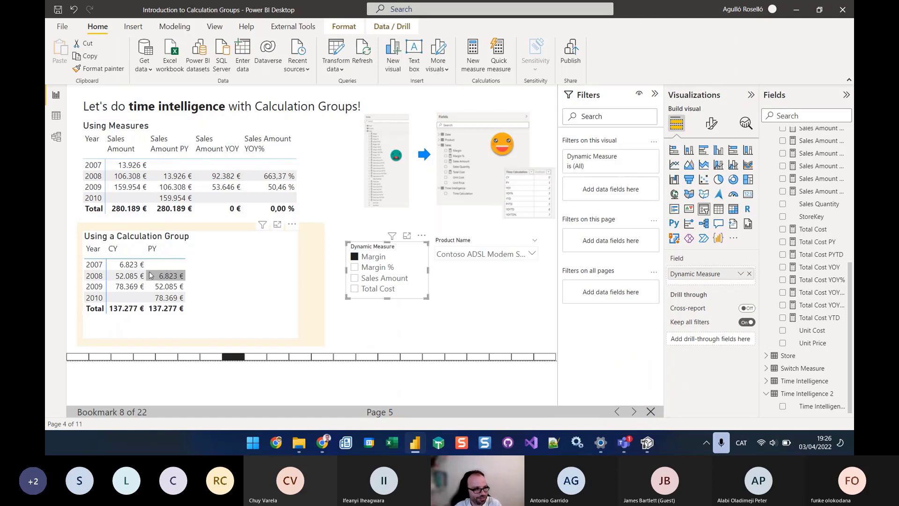
left_click(355, 268)
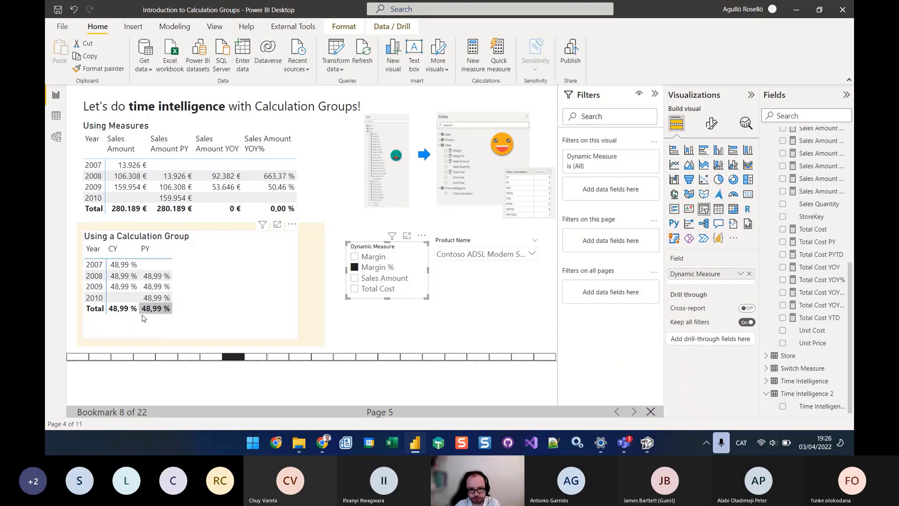
left_click(356, 278)
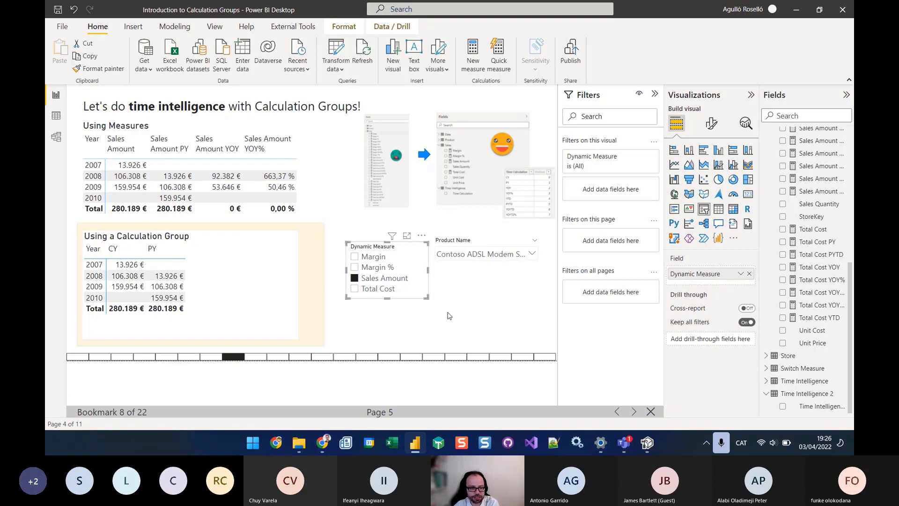
Advance the slideshow to bookmark Page 6-2 and set the Sales Amount card's Time Intelligence filter to YOY%
left_click(634, 412)
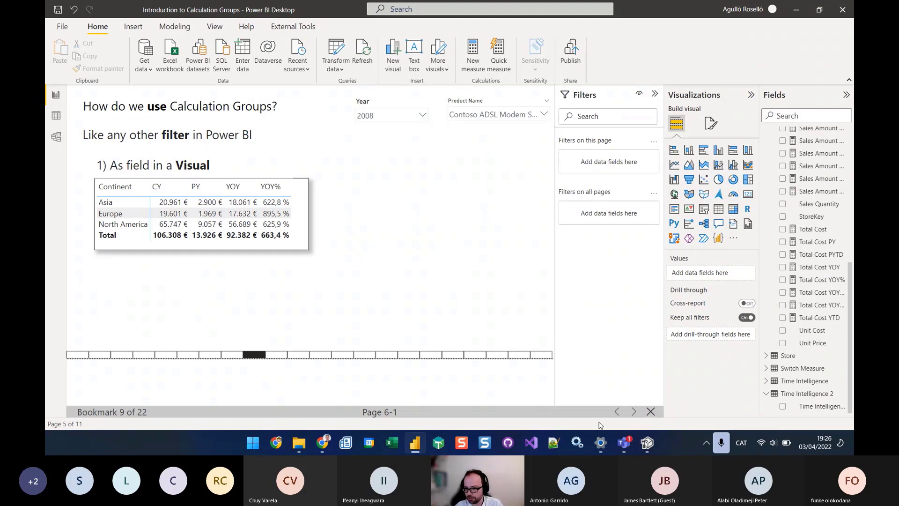
left_click(635, 413)
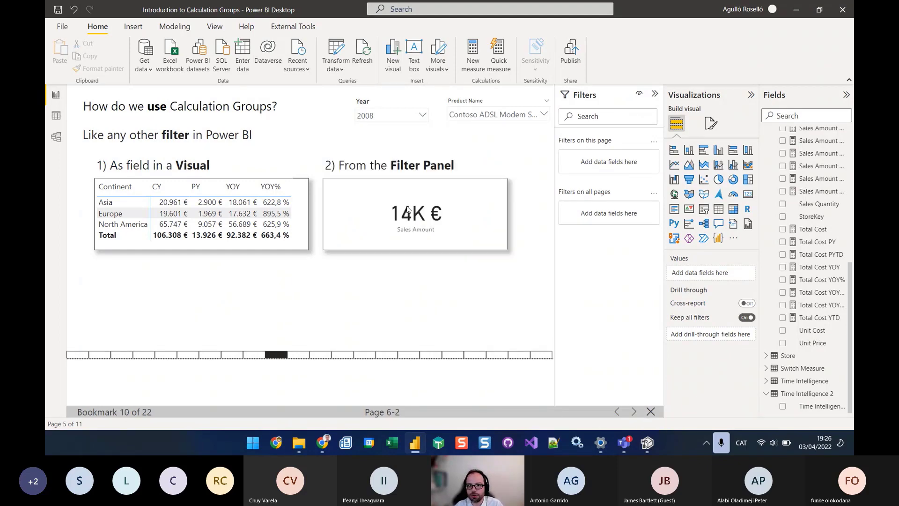
left_click(476, 222)
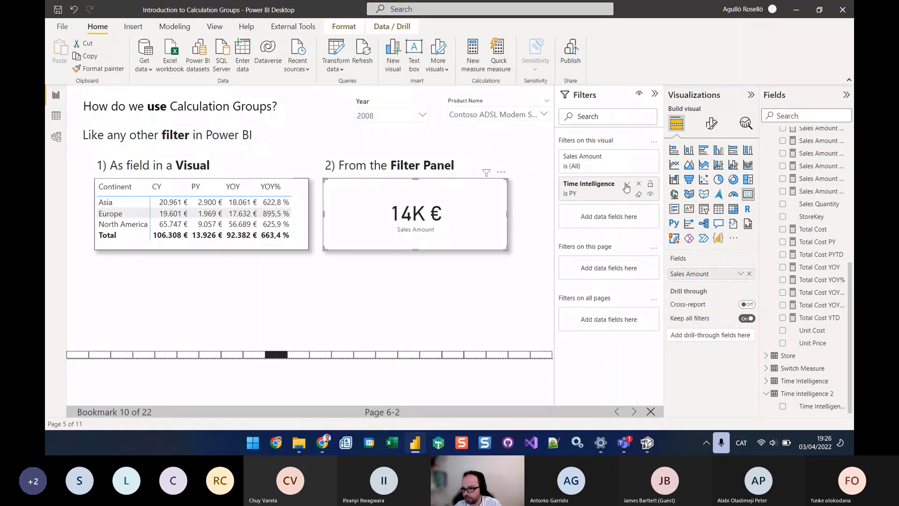
left_click(609, 195)
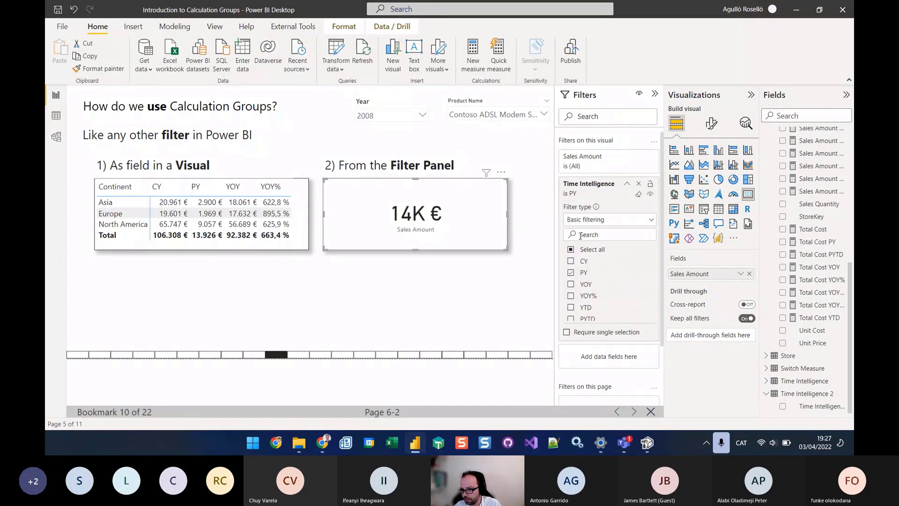
left_click(571, 295)
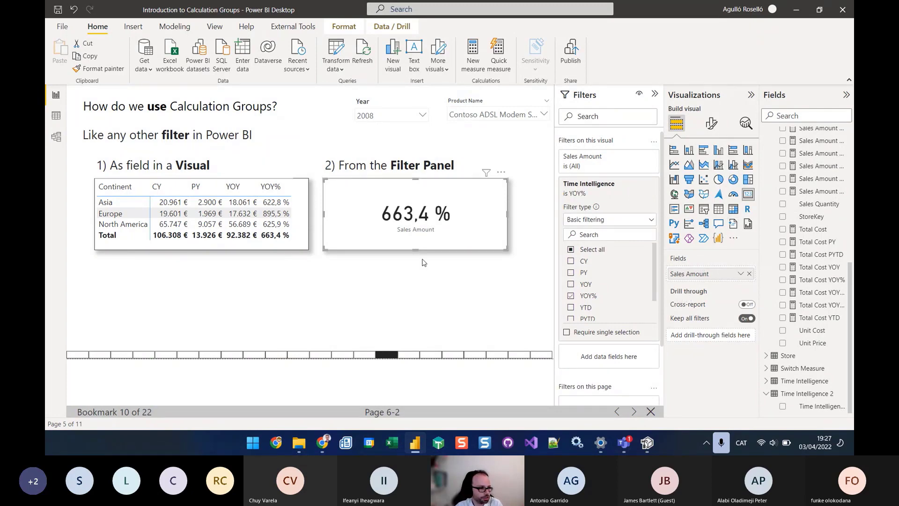
Advance to bookmark Page 6-3 and examine the DAX formula of the Sales PY (Using Calc Group) measure in the Date table
left_click(634, 412)
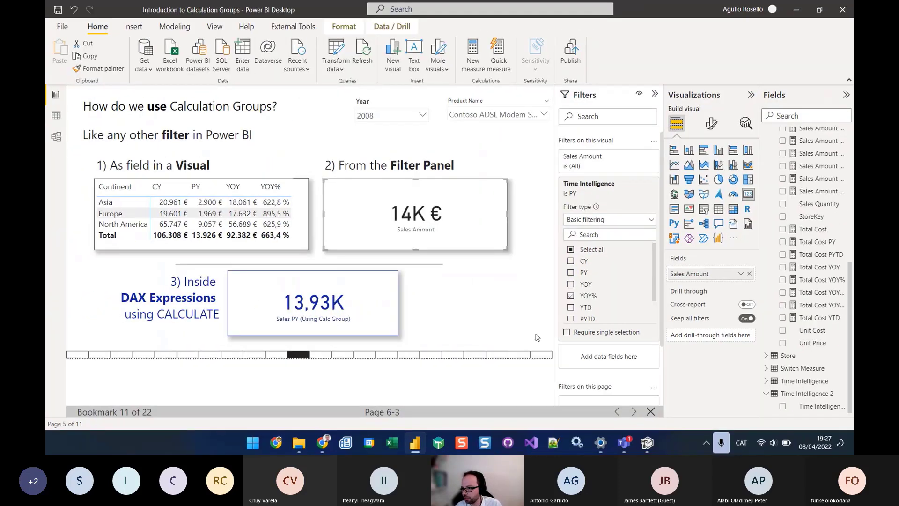
left_click_drag(850, 285, 850, 145)
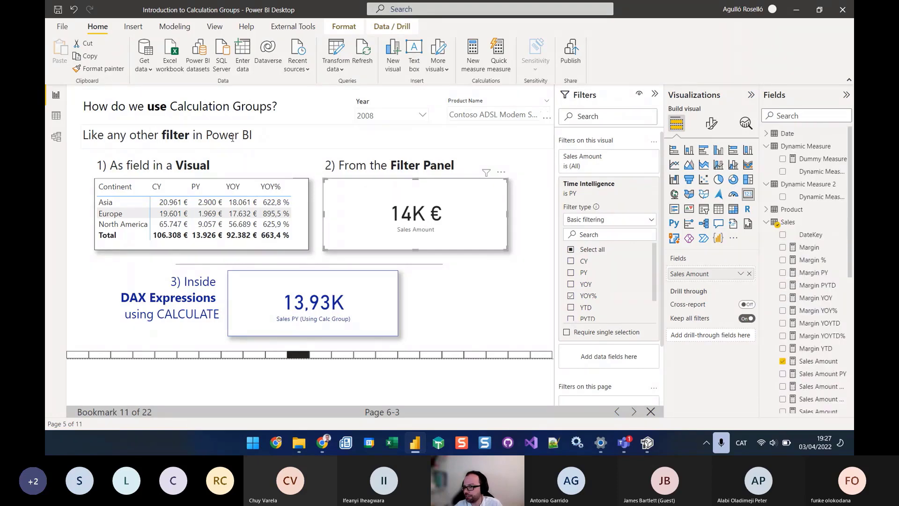
left_click(767, 134)
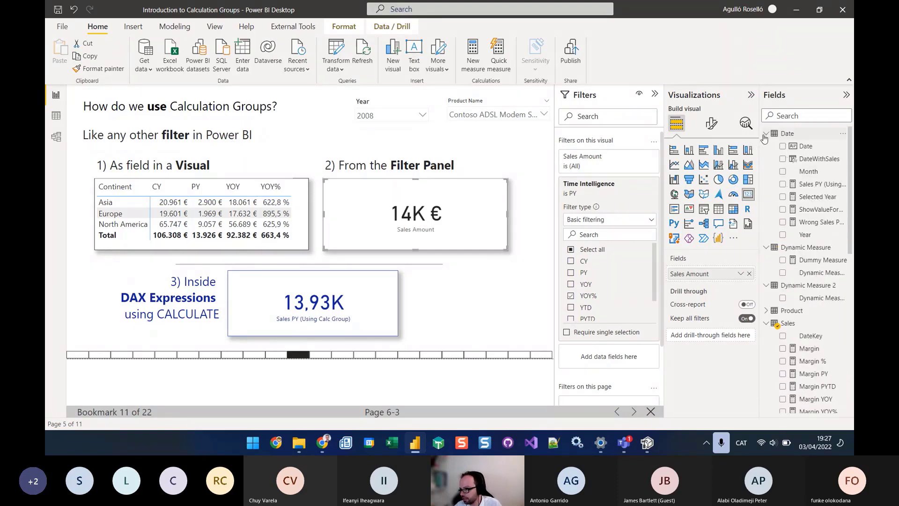
left_click(822, 183)
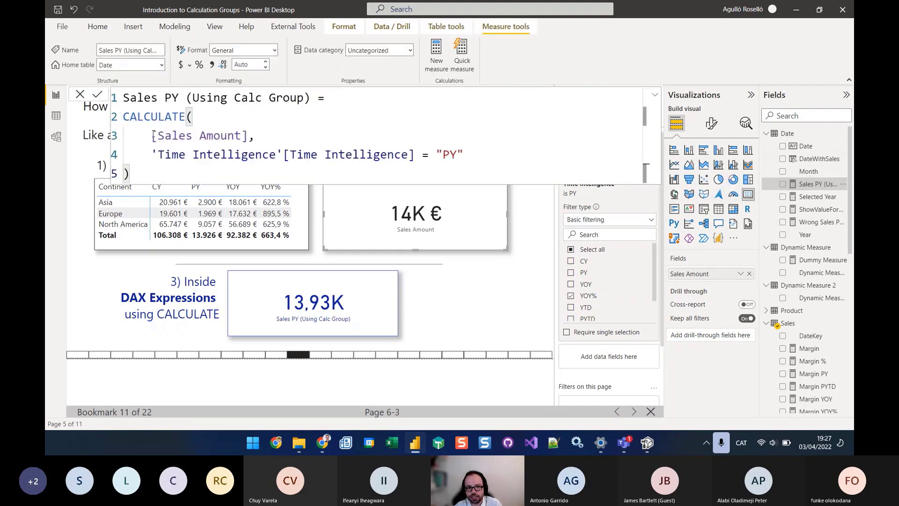
left_click_drag(151, 135, 256, 135)
left_click_drag(151, 154, 466, 154)
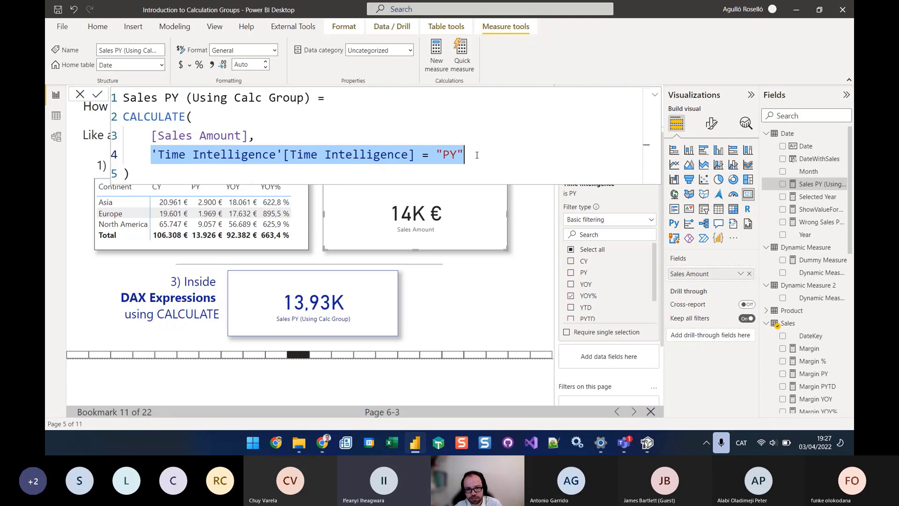
key("Escape")
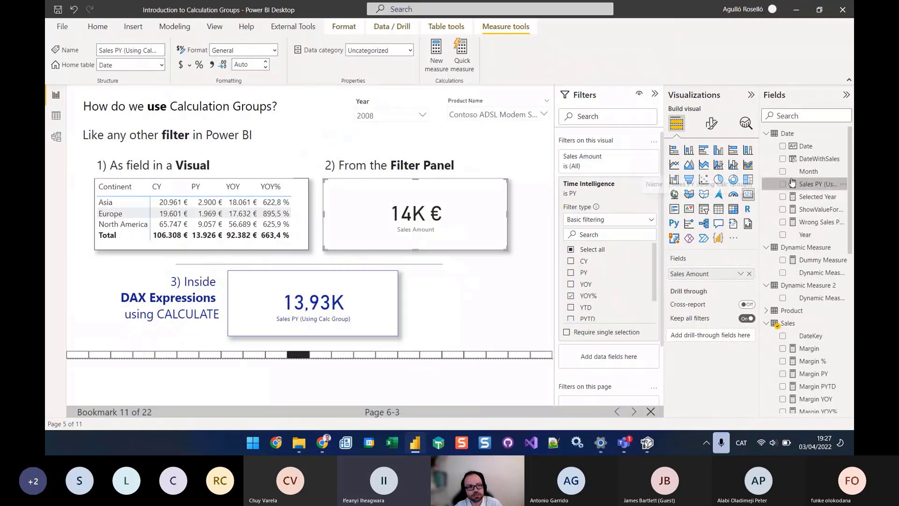
Reopen the Sales PY (Using Calc Group) formula with enlarged text and review its [Sales Amount] and Time Intelligence = "PY" arguments
left_click(806, 186)
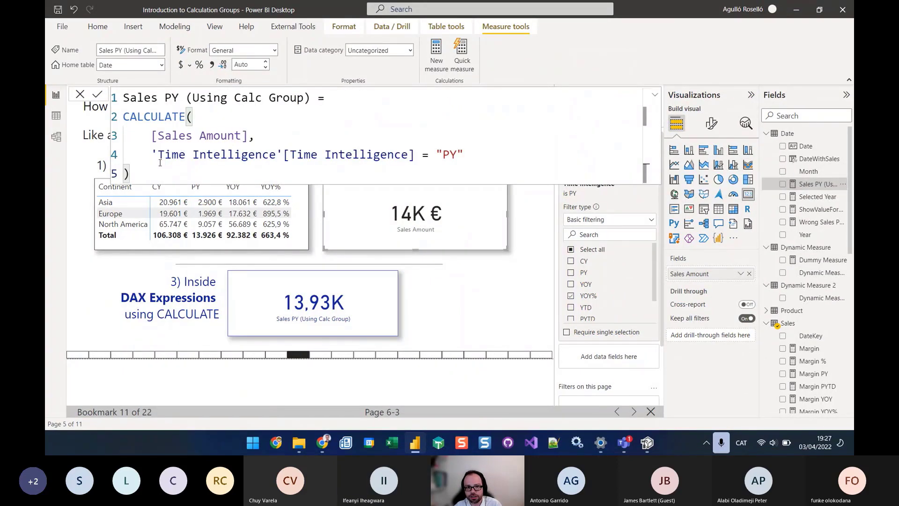
scroll(169, 135, "up", 2)
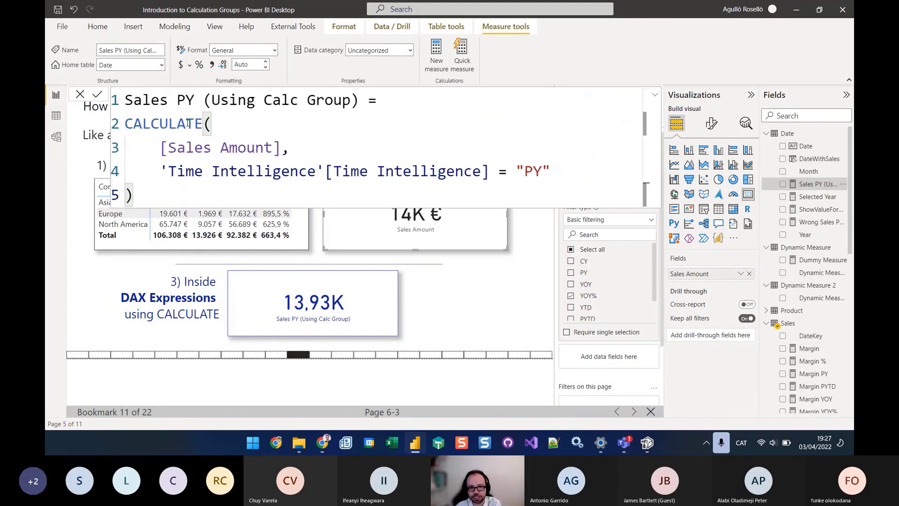
left_click_drag(159, 150, 334, 154)
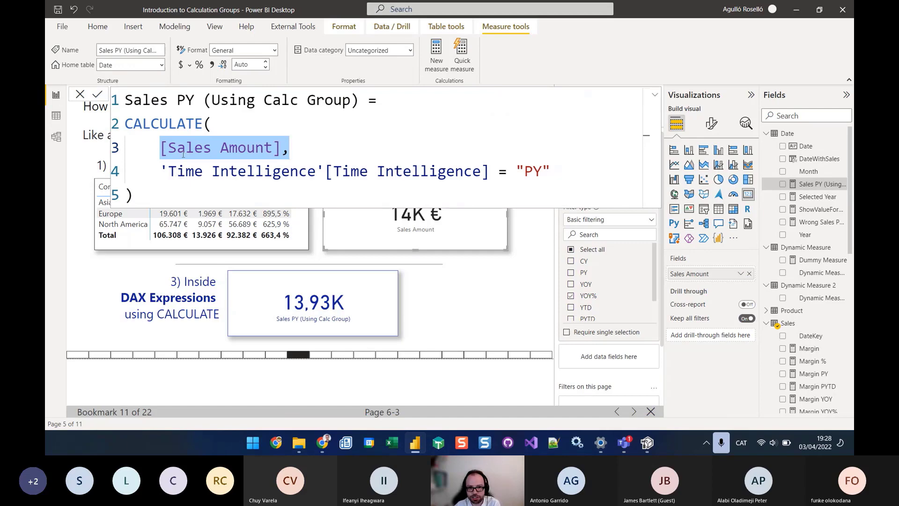
left_click_drag(160, 172, 552, 173)
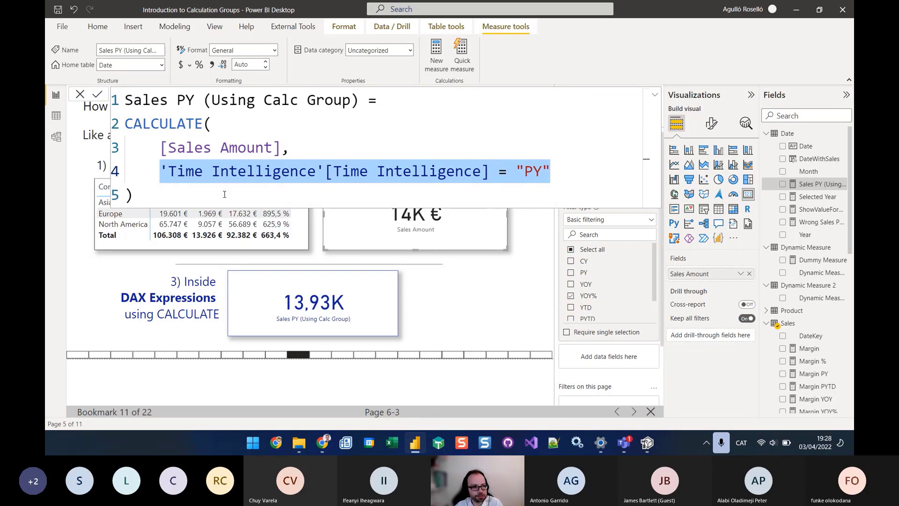
left_click(57, 339)
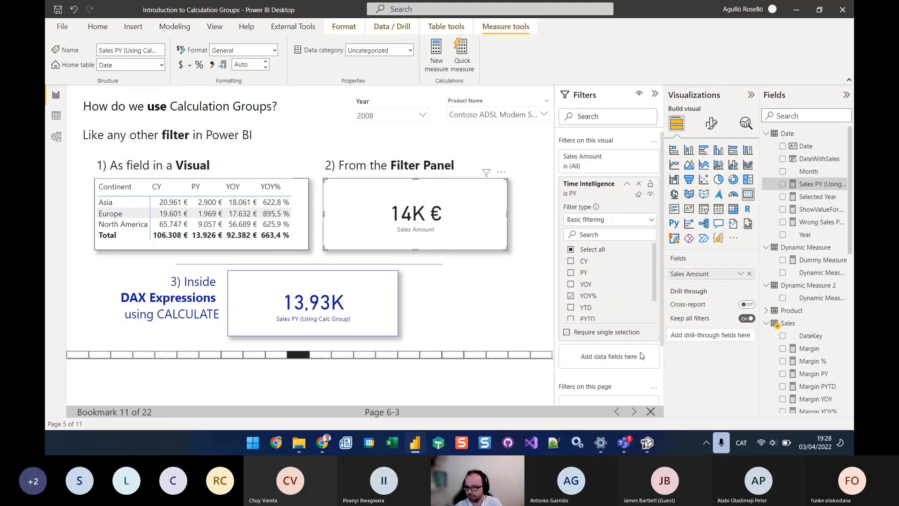
Advance through bookmark Page 6-4 to Page 6-5 and inspect the fields of the "Calculation items in filter context" chart
left_click(634, 412)
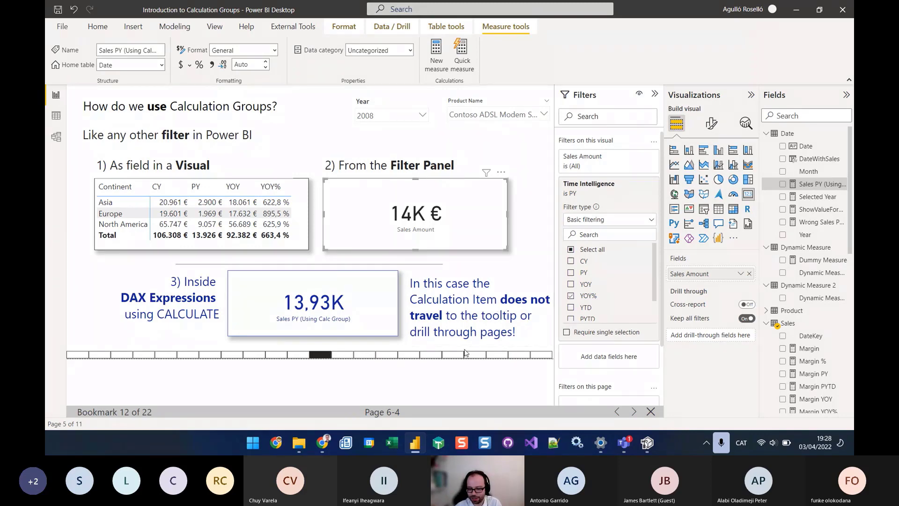
left_click(634, 412)
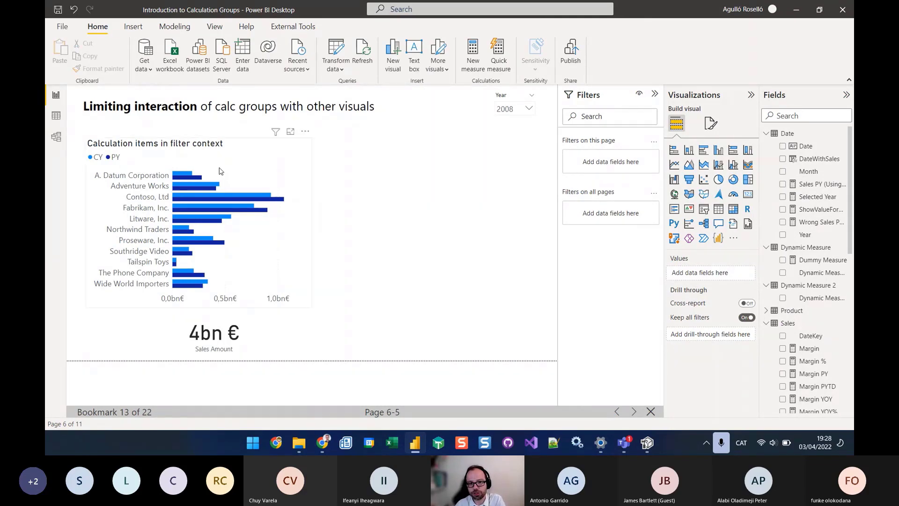
left_click(284, 148)
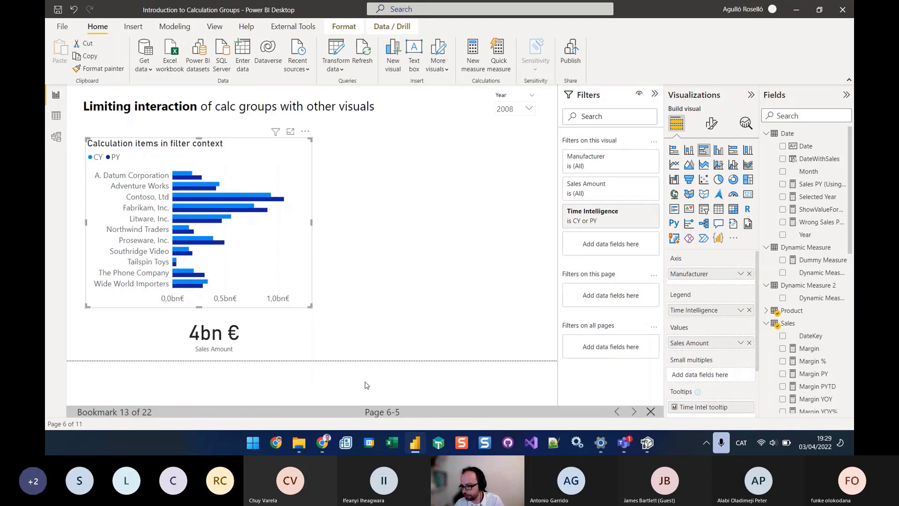
Exit the bookmark slideshow and view the Time Intel tooltip page
left_click(651, 412)
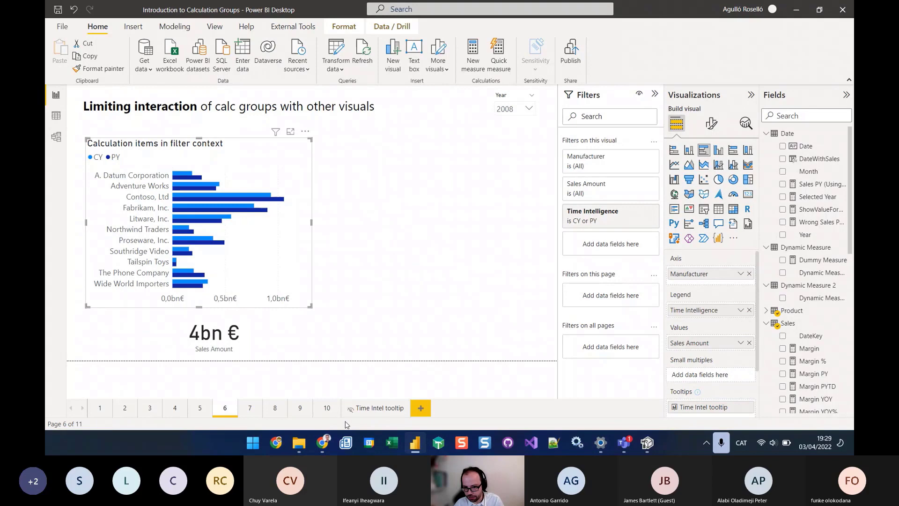
left_click(375, 409)
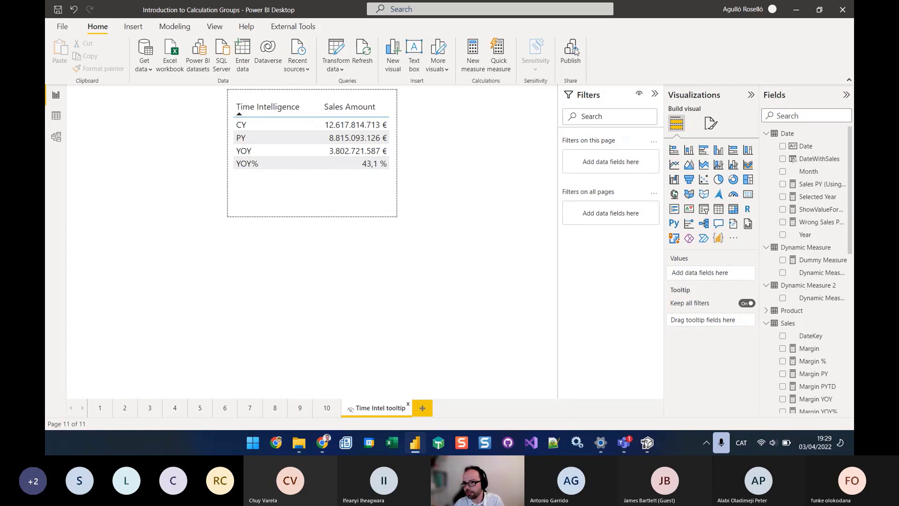
Restart the bookmark slideshow from Page 1 and hide the bookmark list
left_click(214, 26)
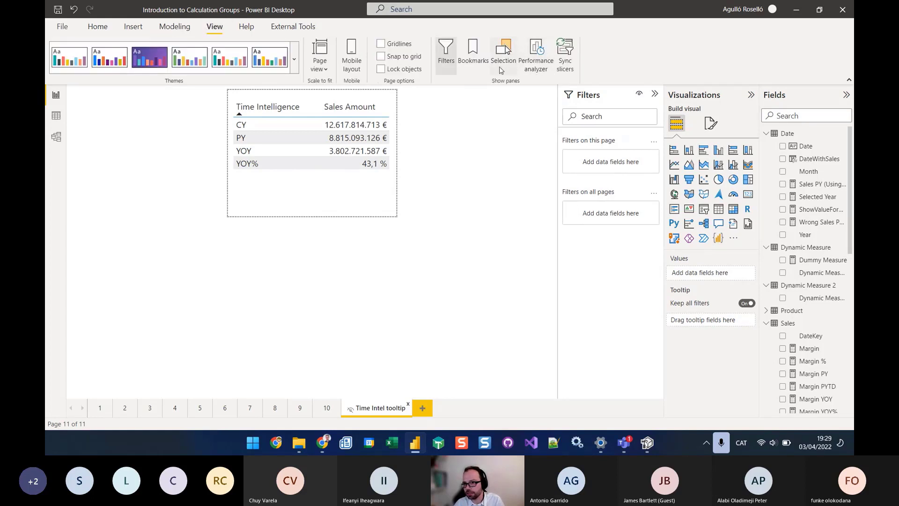
left_click(472, 63)
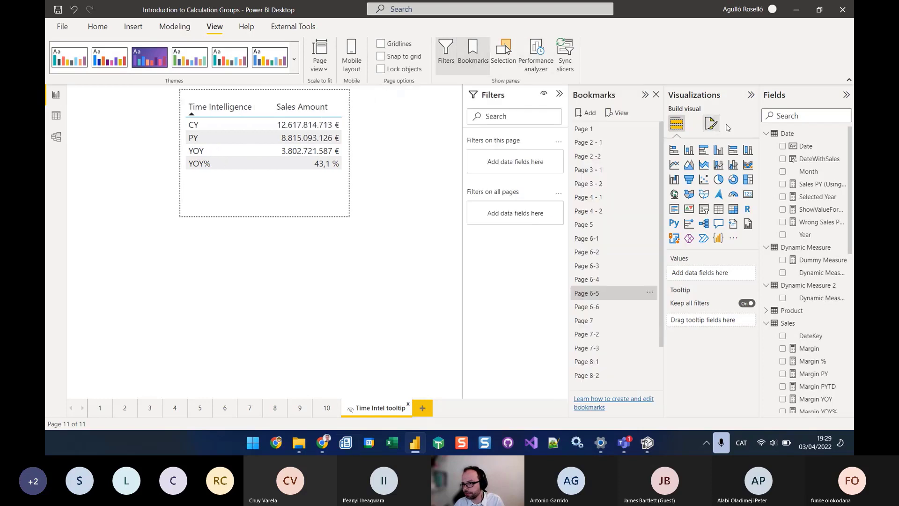
left_click(619, 114)
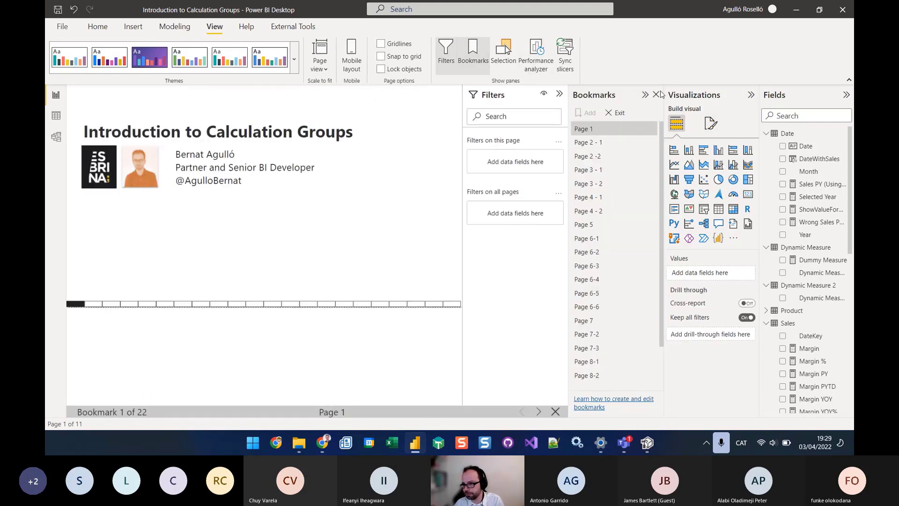
left_click(656, 94)
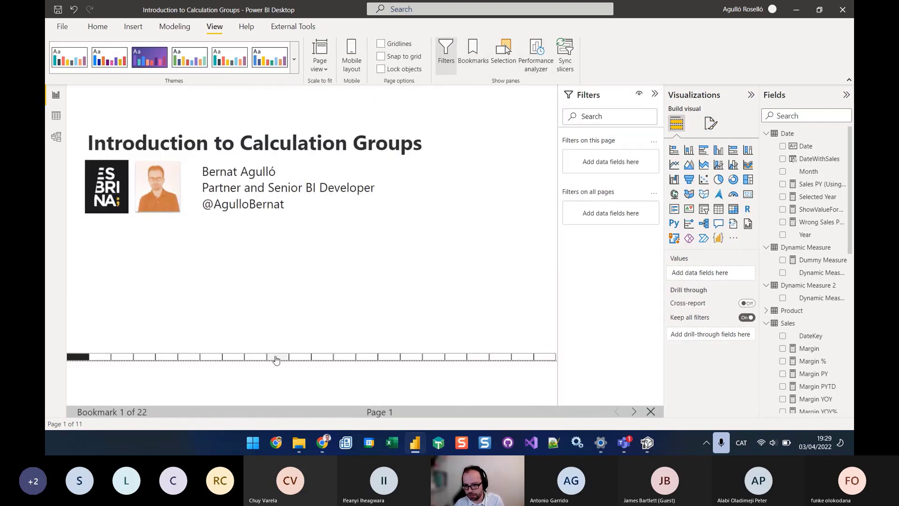
Advance the slideshow from bookmark 1 to bookmark 13, Page 6-5, on limiting interaction of calc groups
left_click(275, 360)
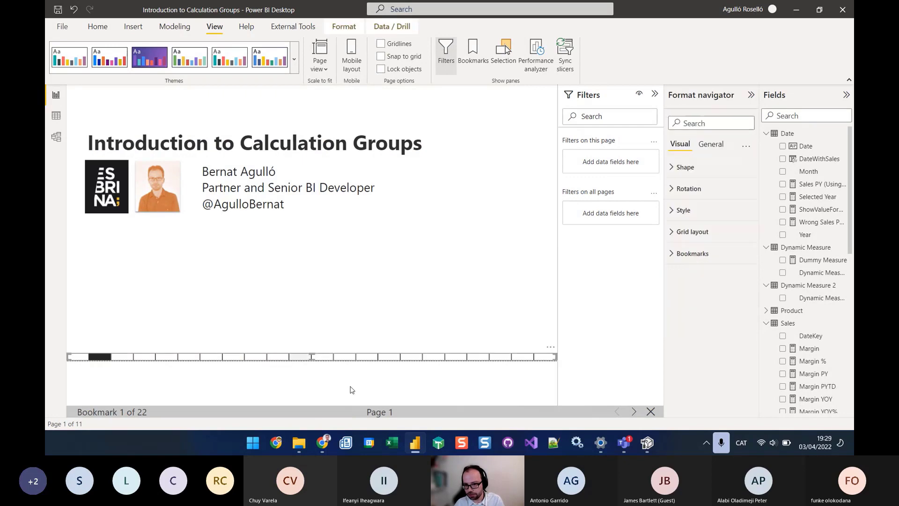
left_click(635, 415)
left_click(634, 415)
left_click(634, 415)
left_click(634, 415)
left_click(635, 415)
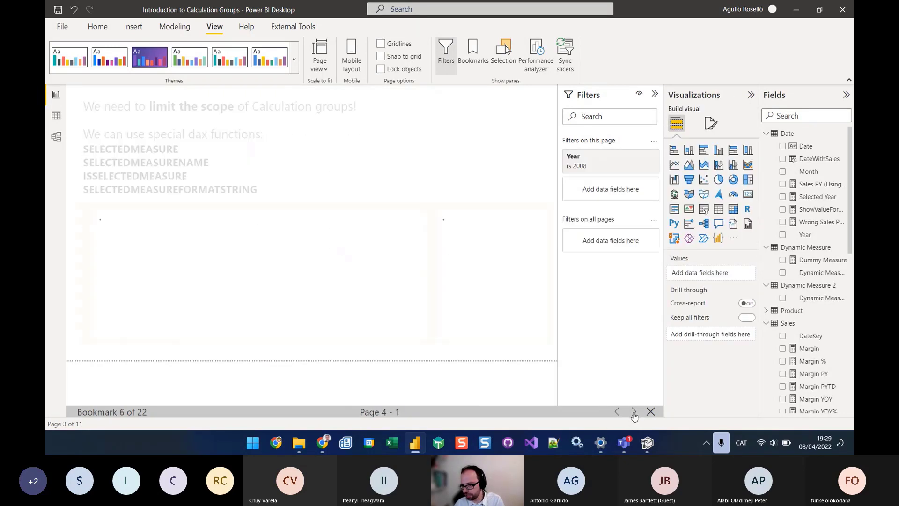
left_click(634, 415)
left_click(634, 416)
left_click(634, 416)
left_click(634, 416)
left_click(634, 415)
left_click(634, 415)
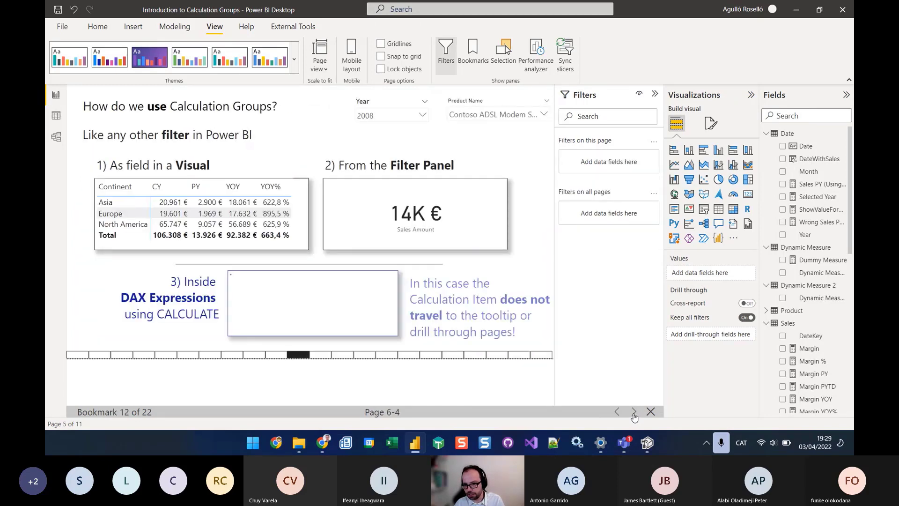
left_click(634, 415)
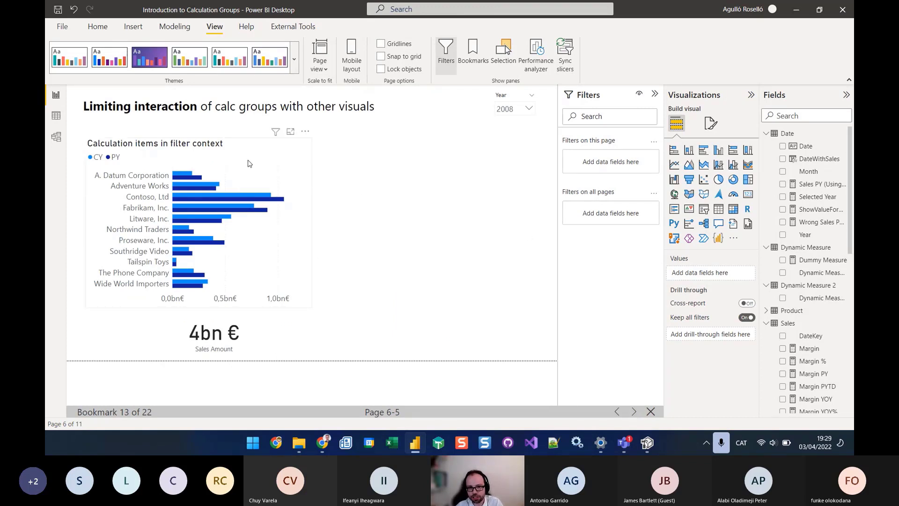
Inspect the fields of the filter context chart and of the DAX expressions chart revealed by the next bookmark
left_click(261, 163)
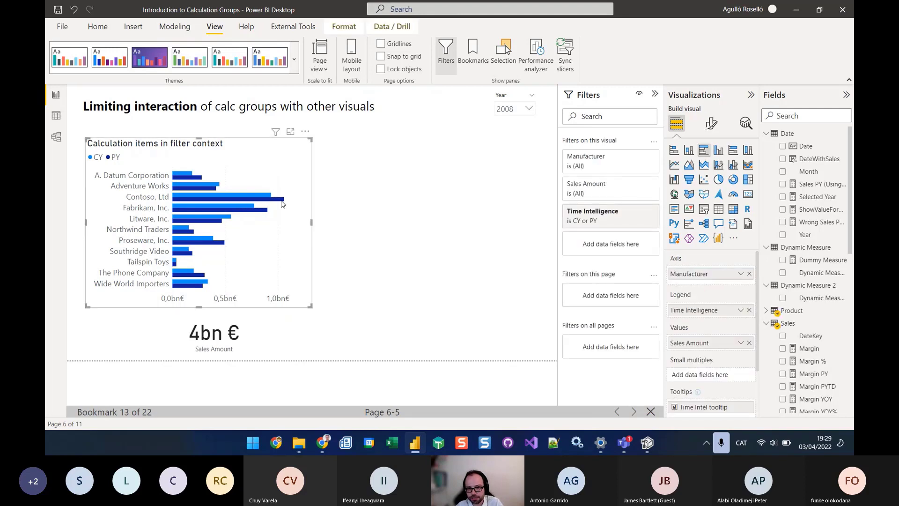
mouse_move(283, 201)
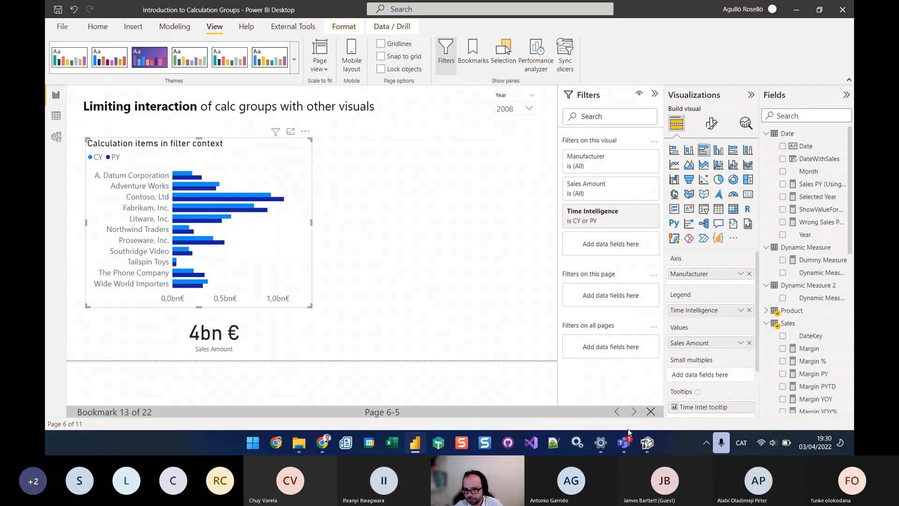
left_click(633, 411)
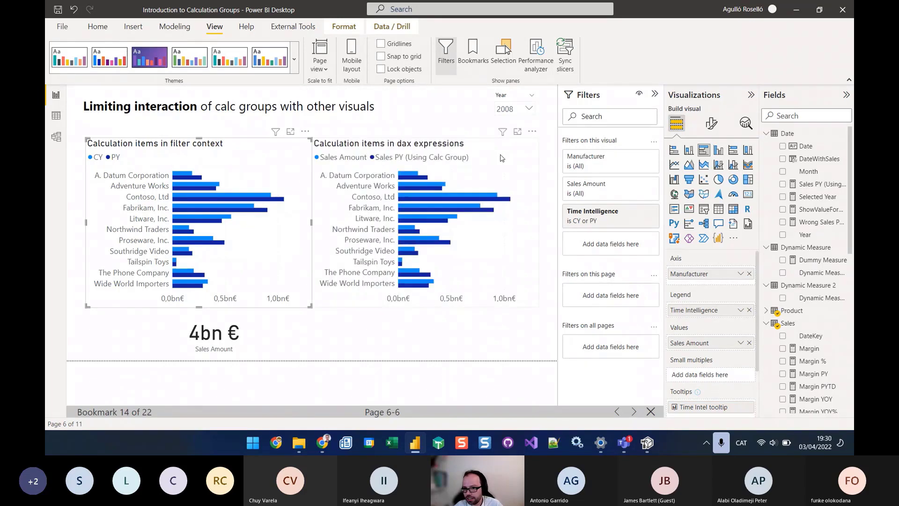
left_click(501, 158)
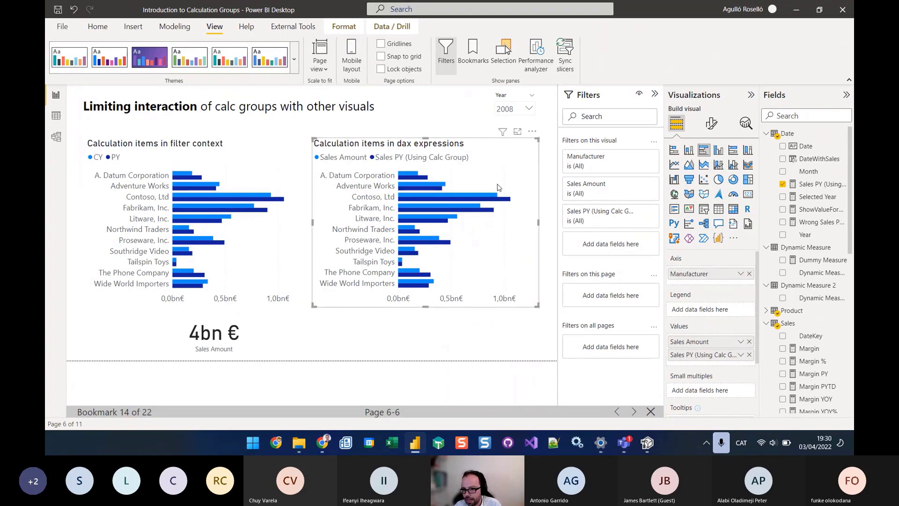
mouse_move(492, 200)
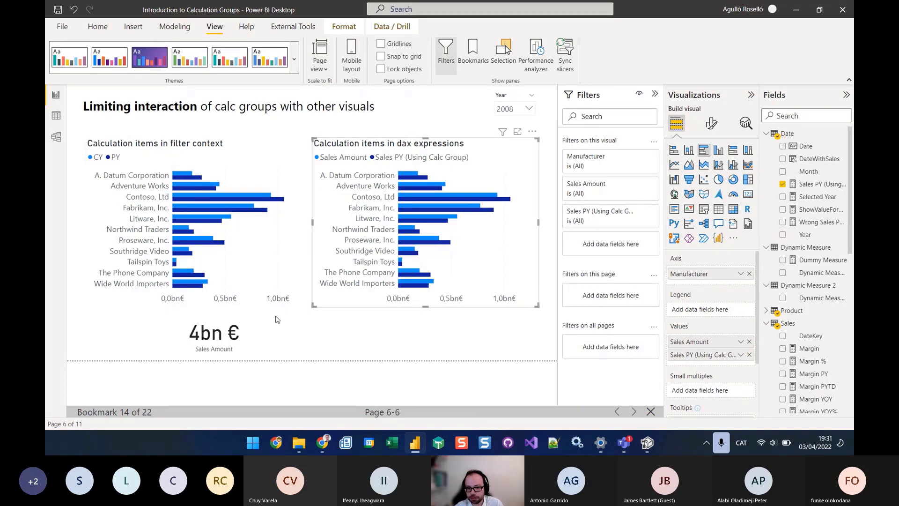
Highlight and clear Sales PY in the DAX expressions chart and PY in the filter context chart to compare their effect on the card
left_click(383, 161)
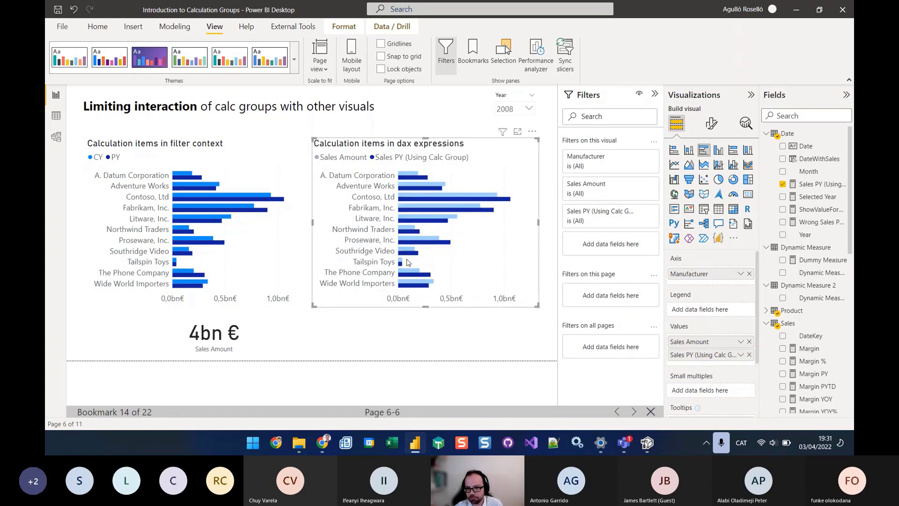
left_click(384, 157)
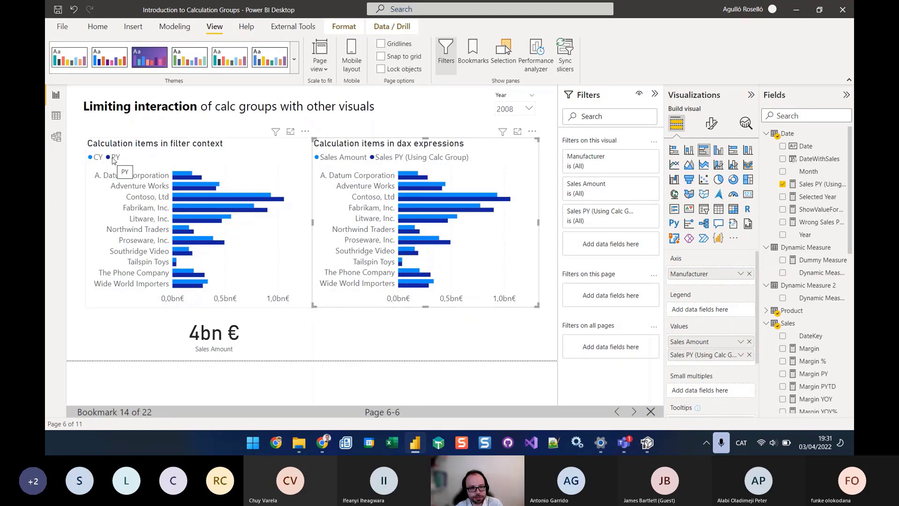
left_click(114, 159)
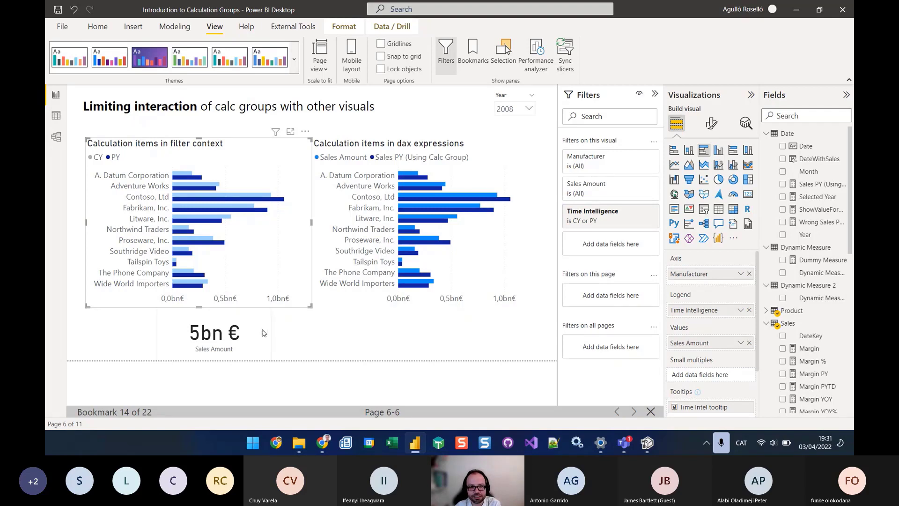
left_click(109, 158)
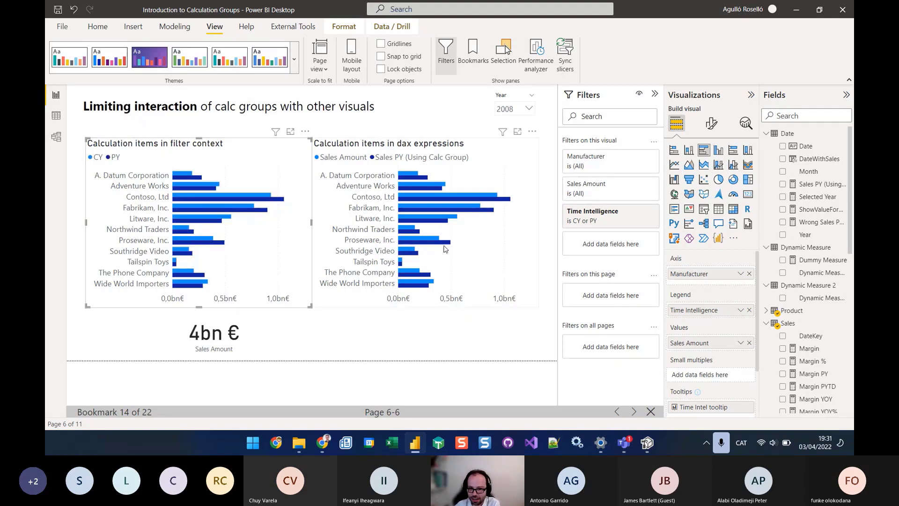
left_click(497, 152)
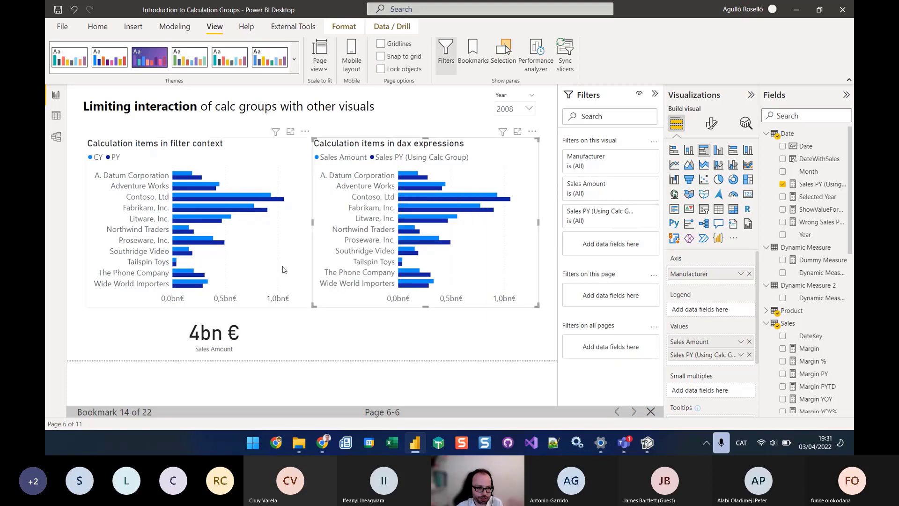
left_click(483, 339)
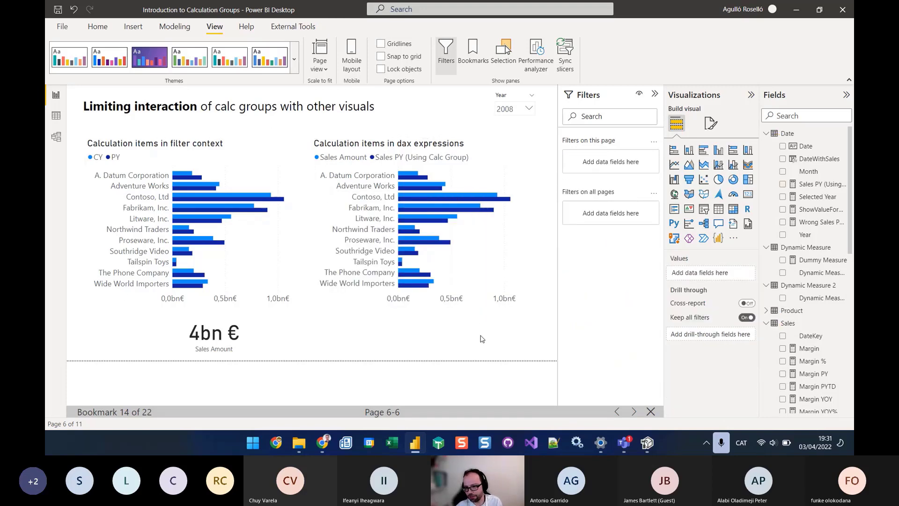
Advance to the Rules and Warnings page and select both Margin and Margin % in the dynamic measure slicer
left_click(634, 412)
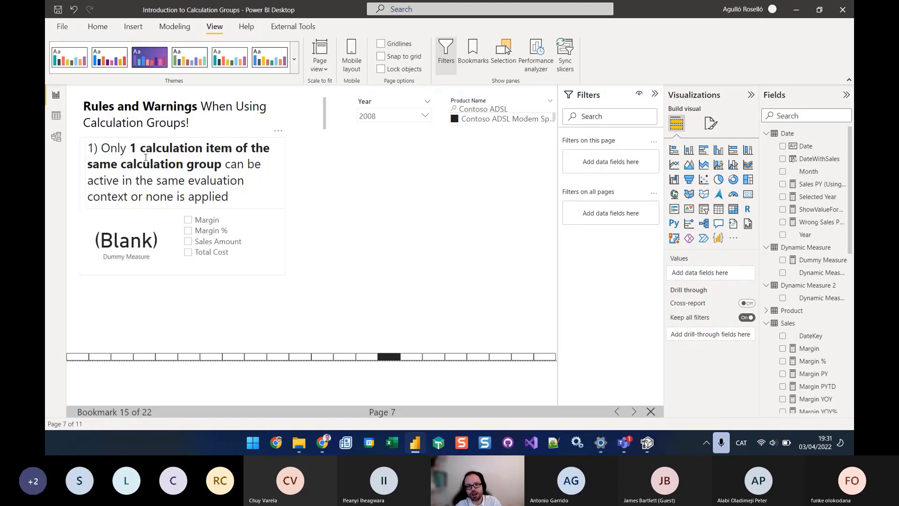
left_click(149, 228)
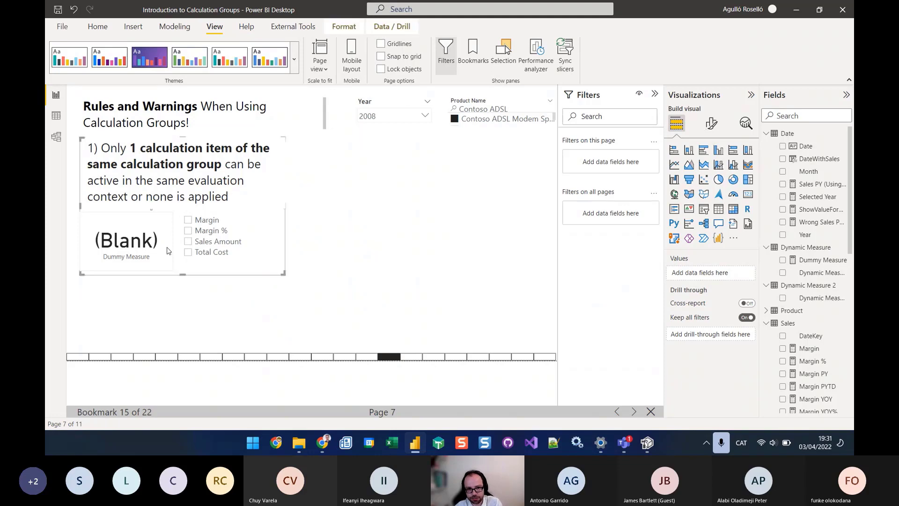
left_click(188, 220)
left_click(189, 233)
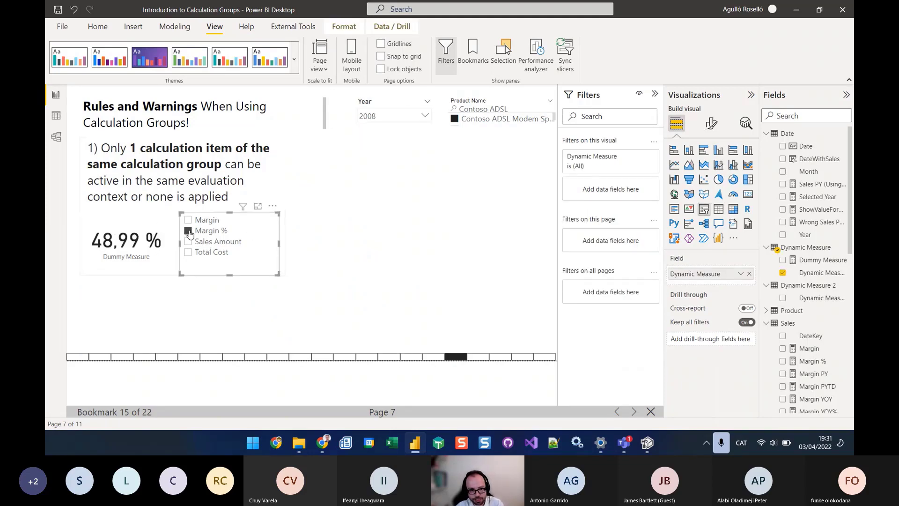
left_click(188, 220, "ctrl")
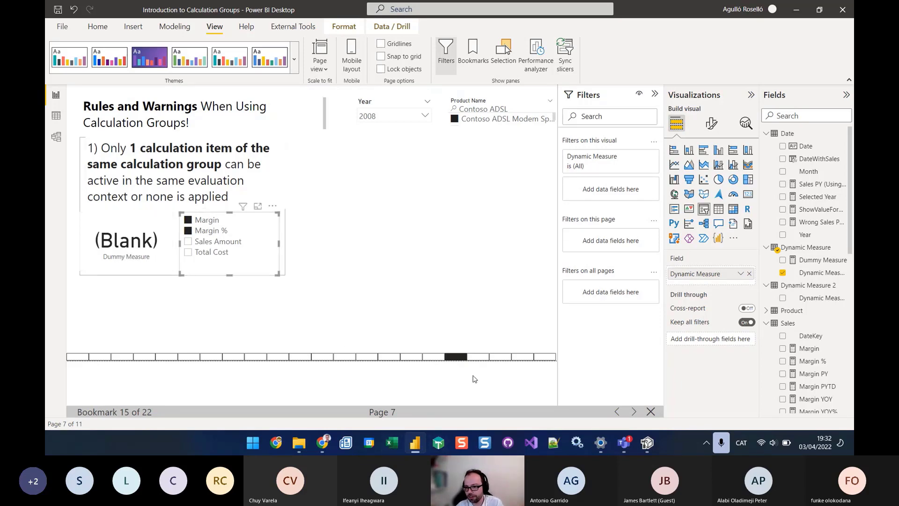
Advance to the implicit measures rule and try to add Unit Price from the Sales table to the empty card
left_click(635, 411)
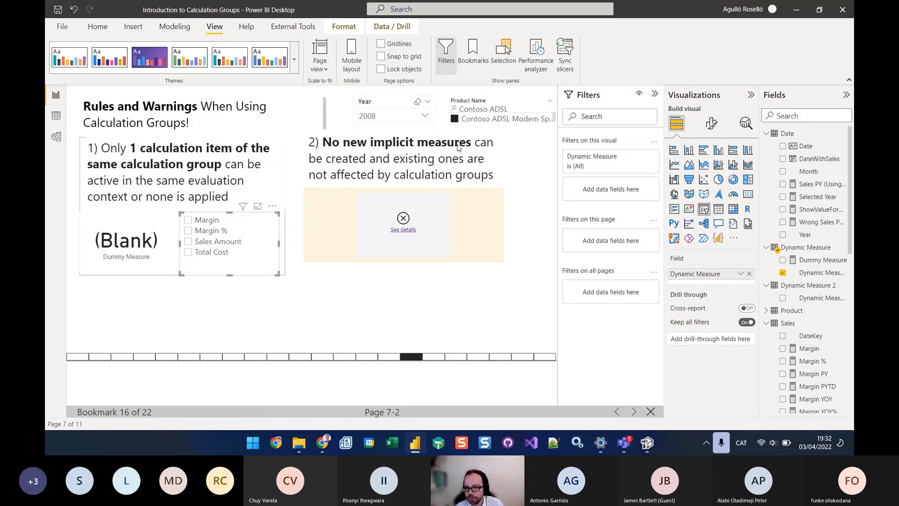
left_click(441, 248)
left_click(424, 252)
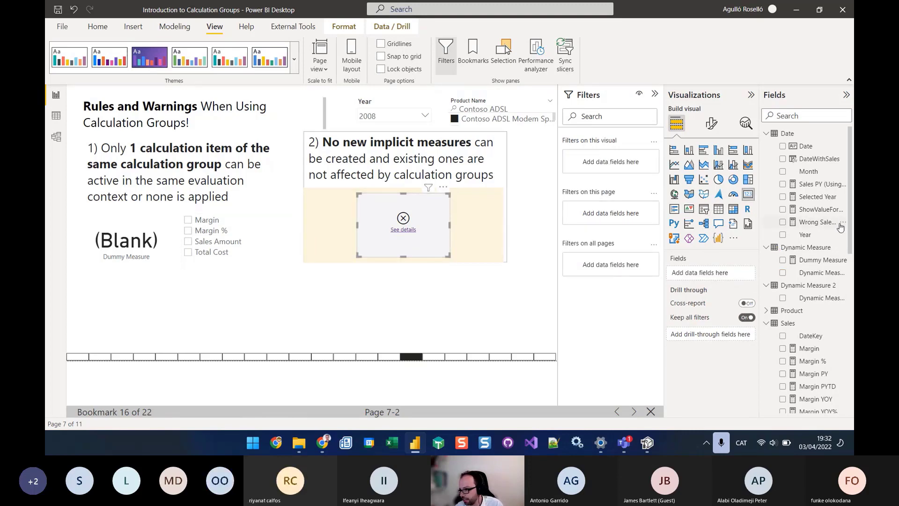
scroll(827, 380, "down", 5)
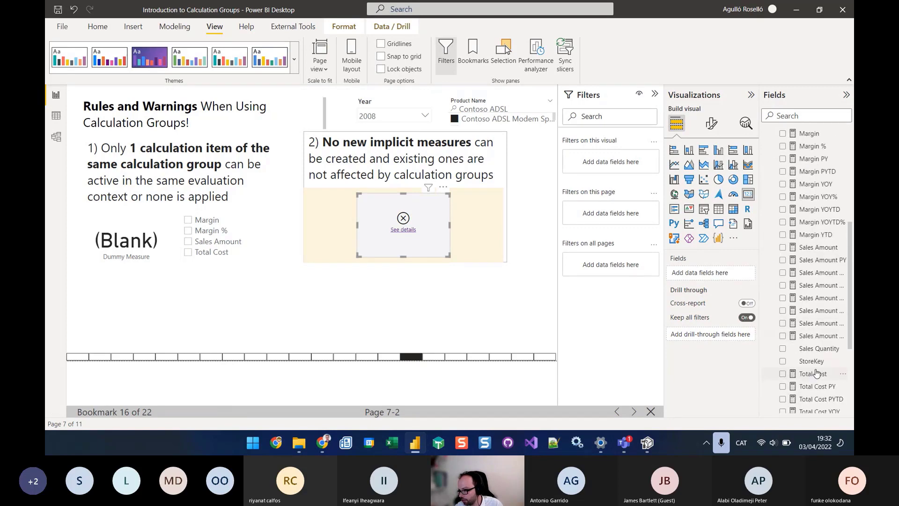
scroll(816, 372, "down", 3)
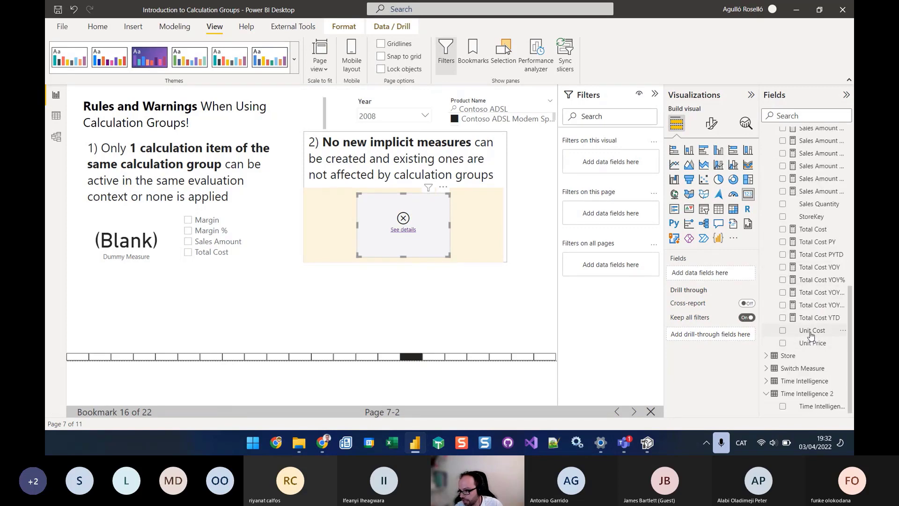
left_click_drag(802, 345, 718, 280)
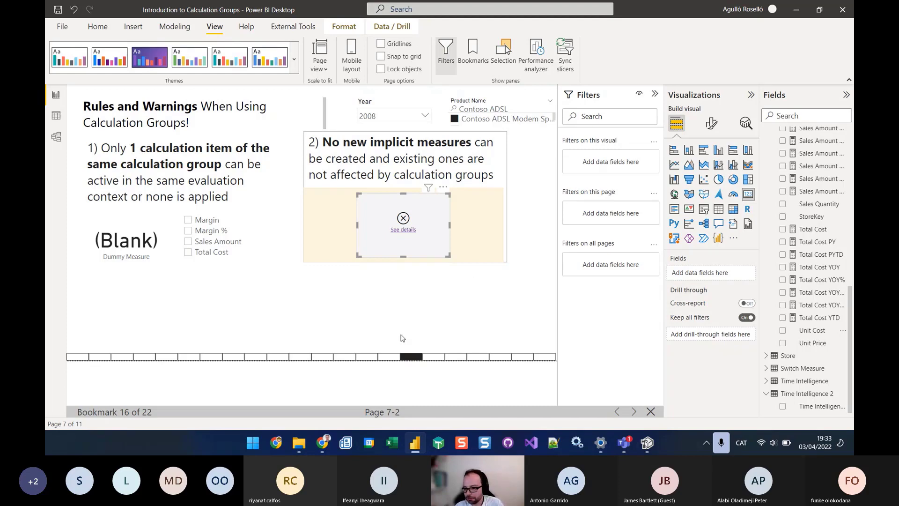
Advance to the third rule and examine the SUMX expression and PY filter in the Wrong Sales PY (Using Calc Group) measure
left_click(634, 412)
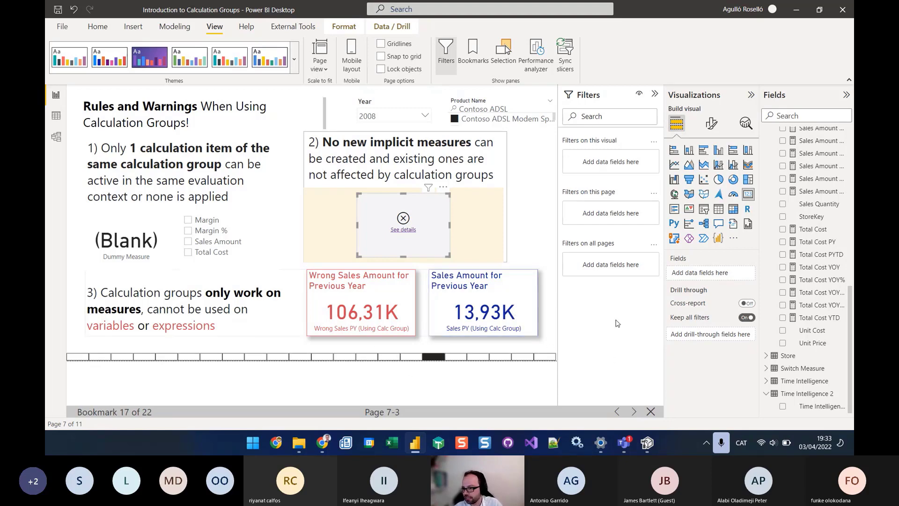
scroll(832, 265, "up", 10)
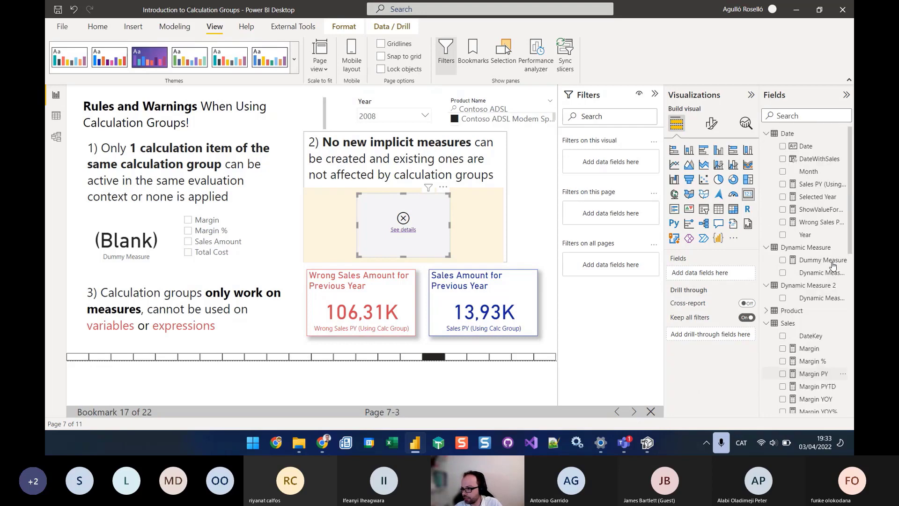
left_click(807, 226)
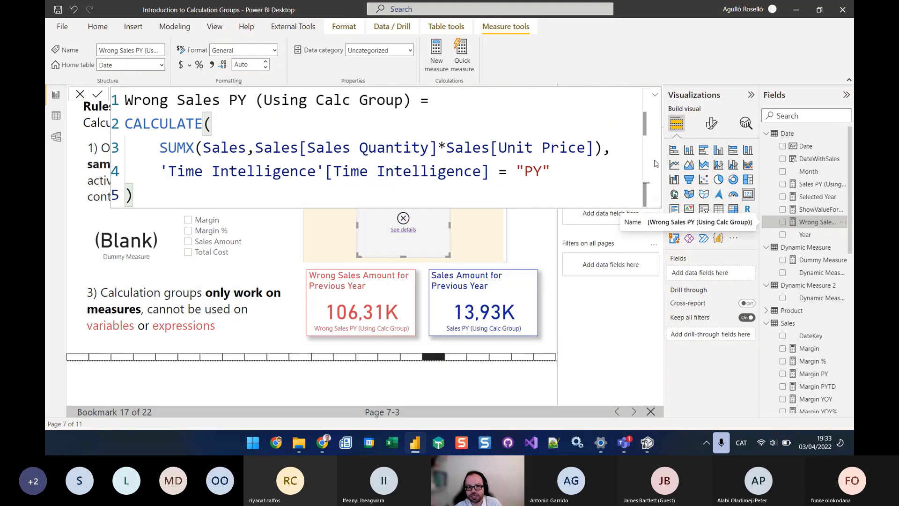
left_click_drag(159, 147, 644, 152)
left_click_drag(551, 171, 150, 172)
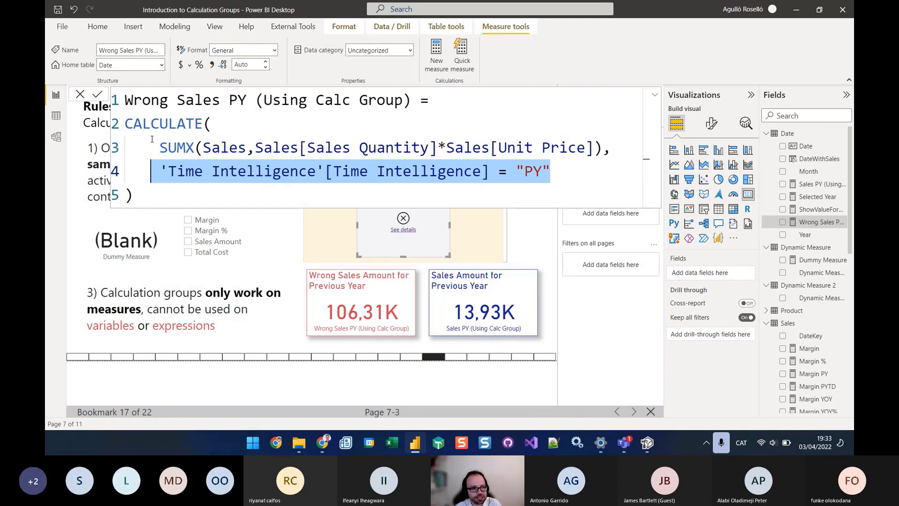
left_click_drag(169, 148, 607, 149)
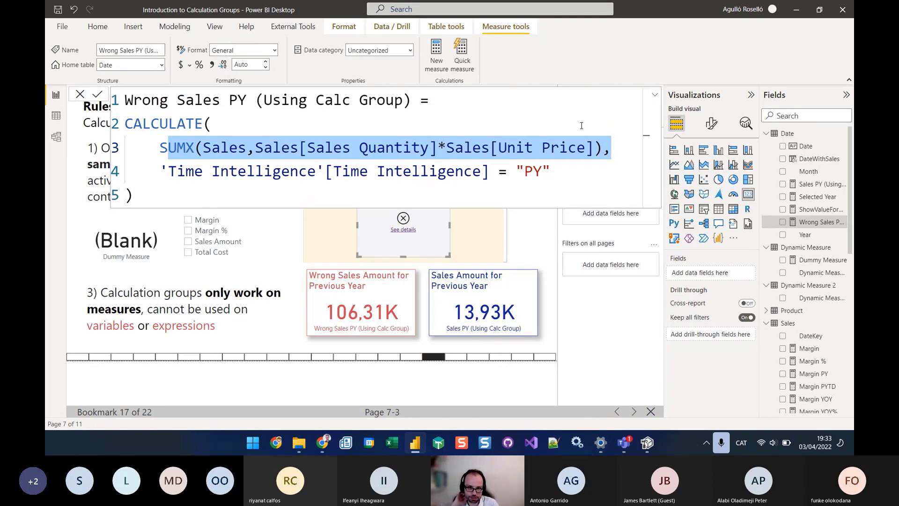
Compare the formula of Sales PY (Using Calc Group) with Wrong Sales PY (Using Calc Group), and close the formula without changes
left_click(815, 185)
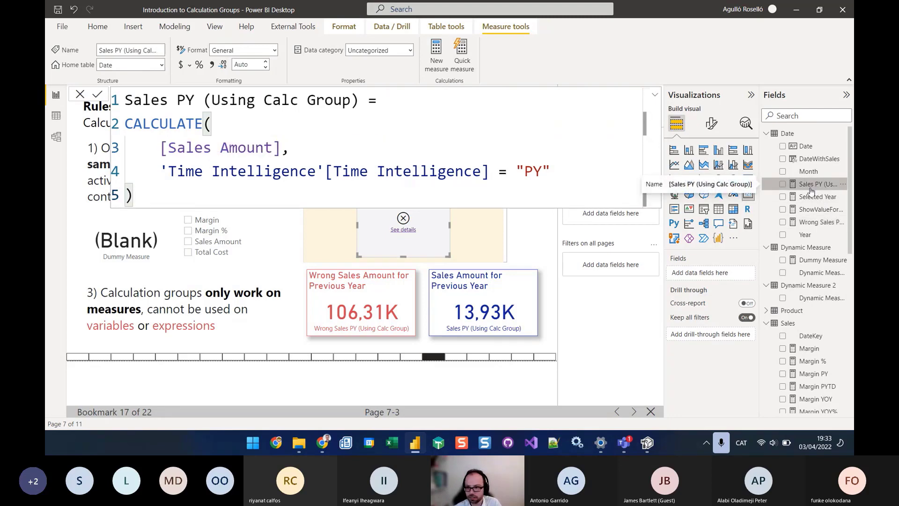
left_click(818, 223)
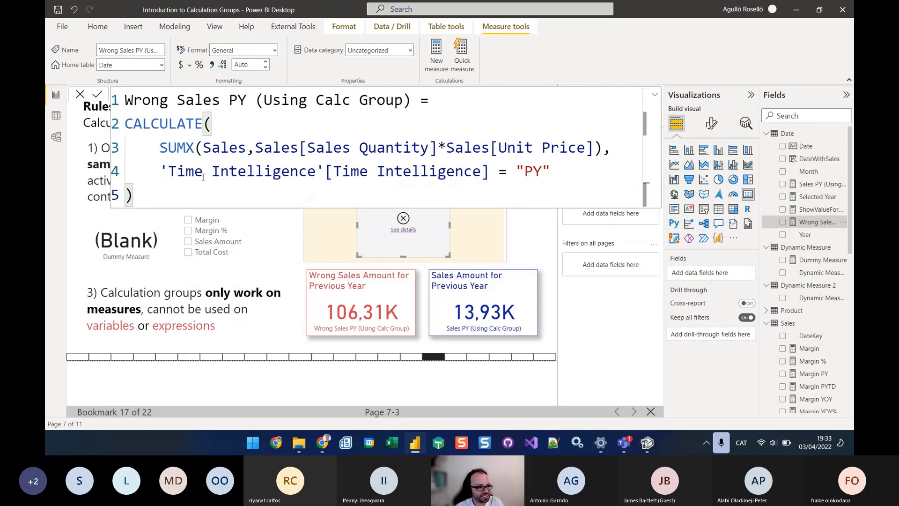
left_click_drag(160, 148, 123, 170)
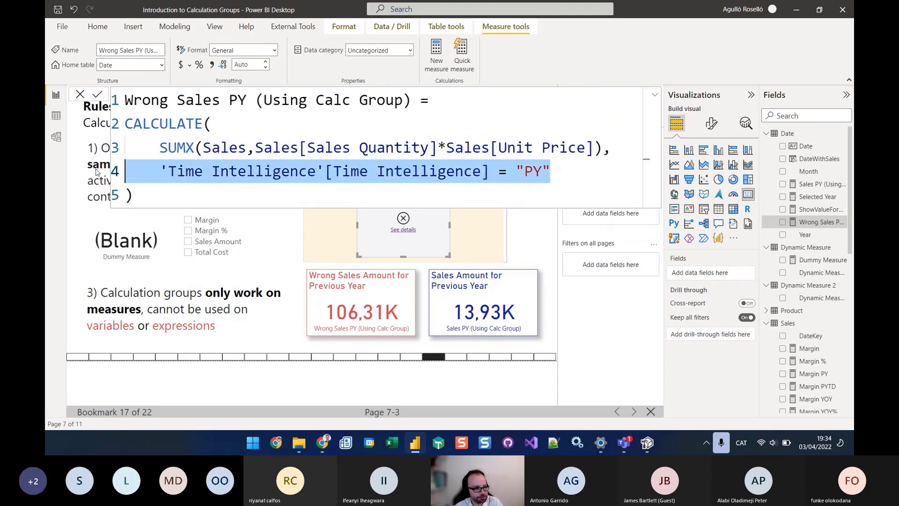
key("Escape")
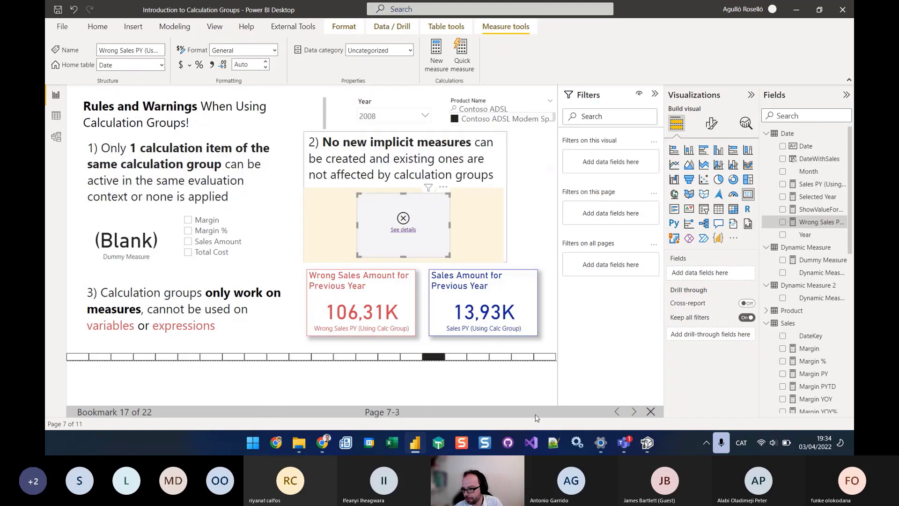
Advance through the bookmarks to Page 8-2 and review the question about correct YOY% formatting with two calculation groups
left_click(634, 411)
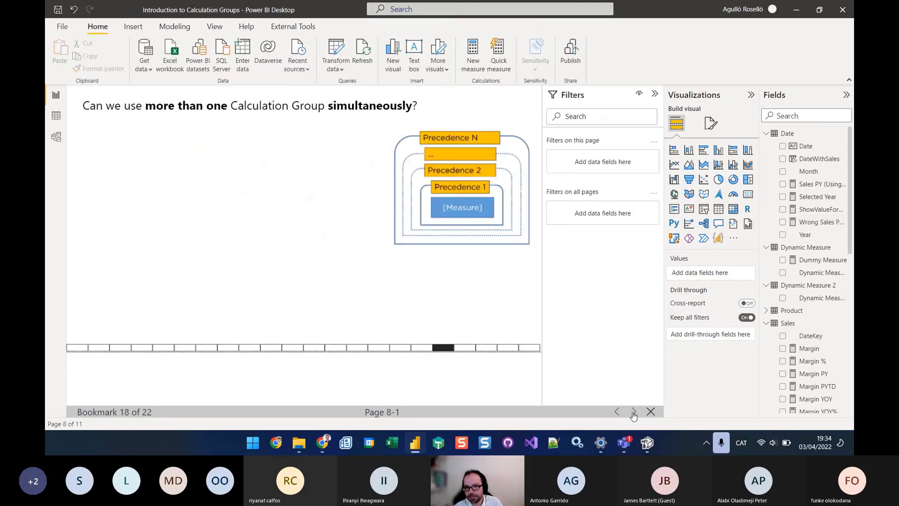
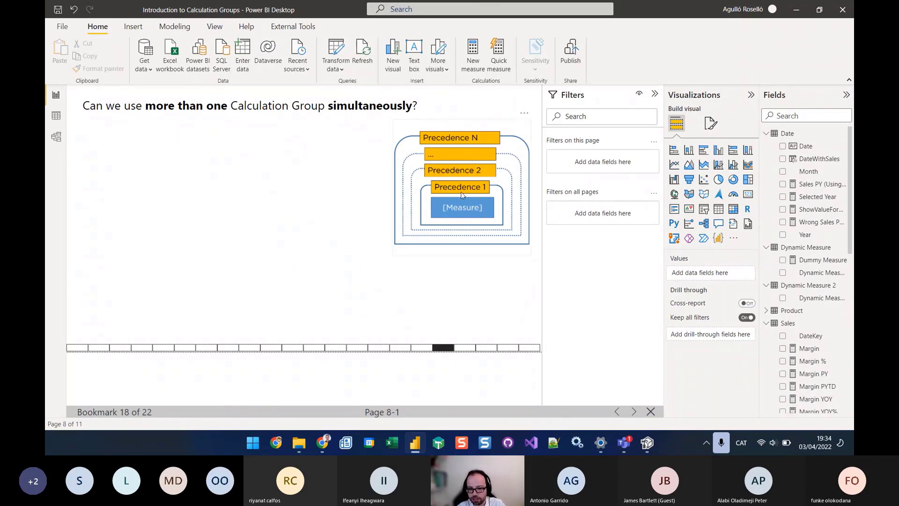
left_click(634, 412)
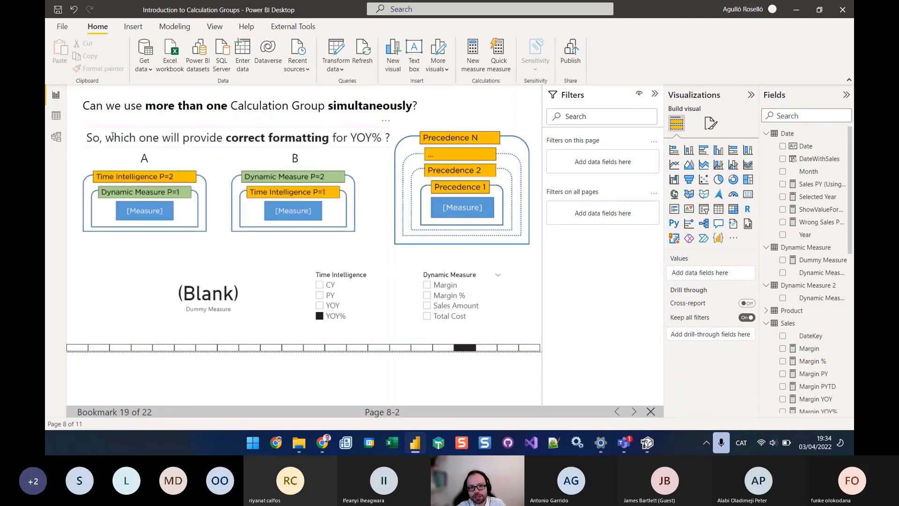
left_click_drag(112, 137, 284, 138)
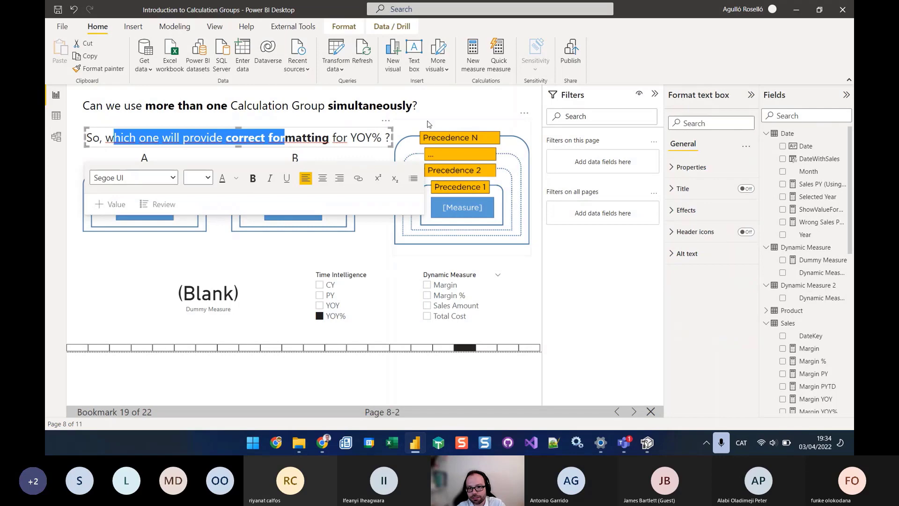
left_click(369, 206)
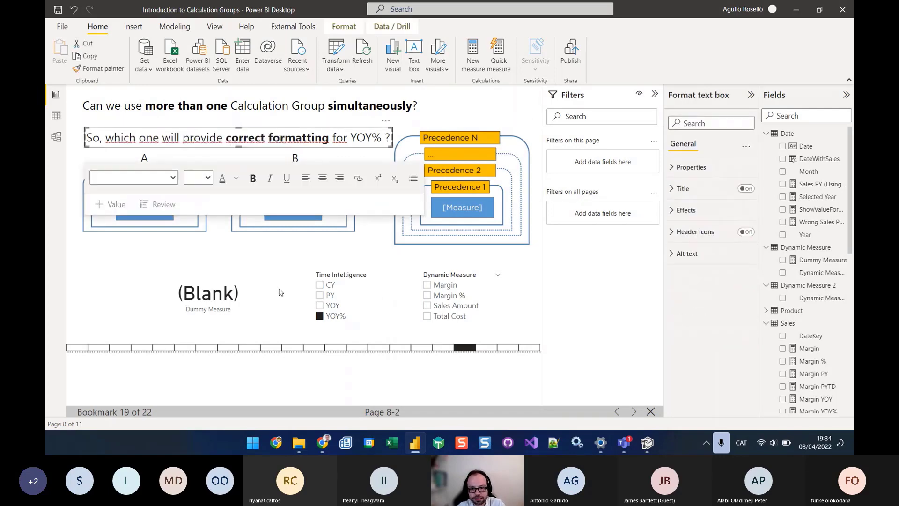
left_click(103, 250)
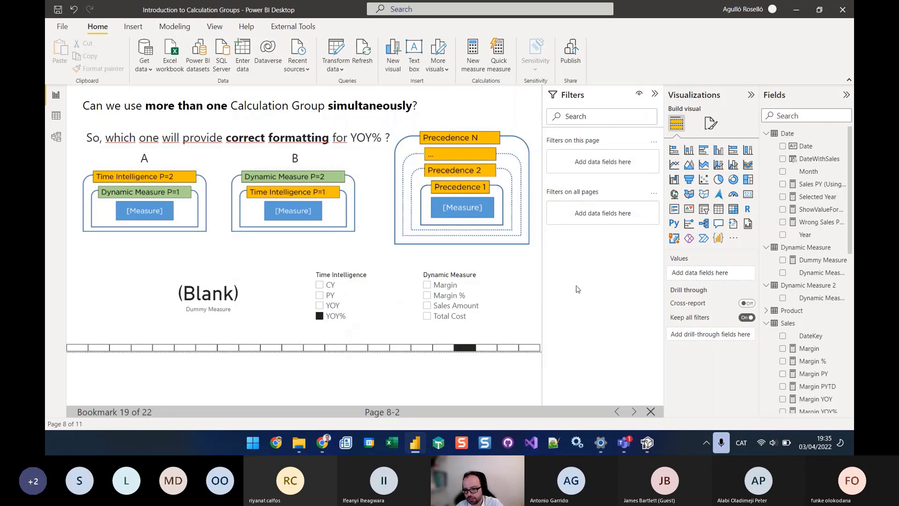
Filter the card to Sales Amount, and check the precedence of the Time Intelligence and Dynamic Measure calculation groups in Tabular Editor
left_click(428, 306)
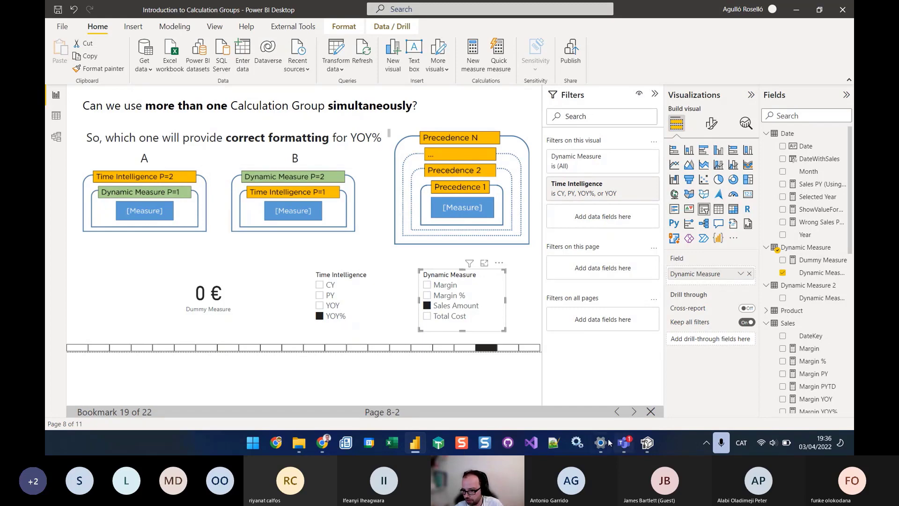
left_click(648, 443)
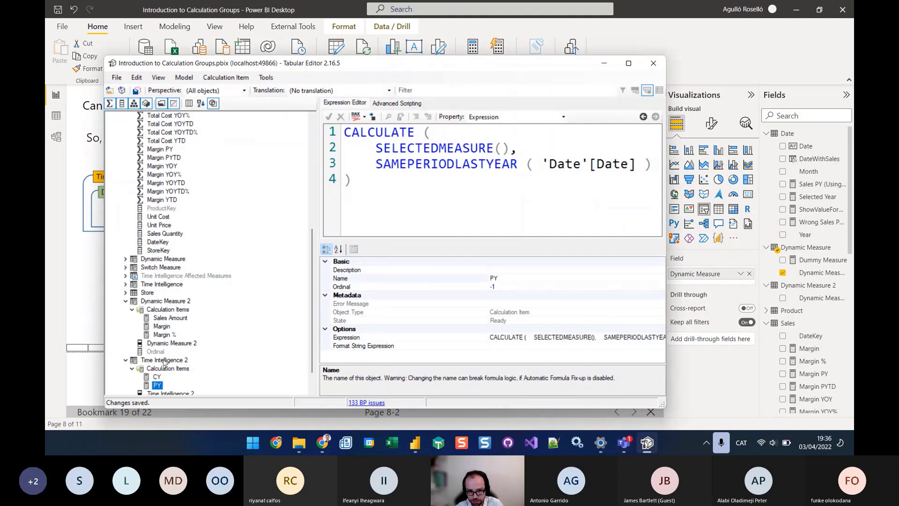
left_click(151, 284)
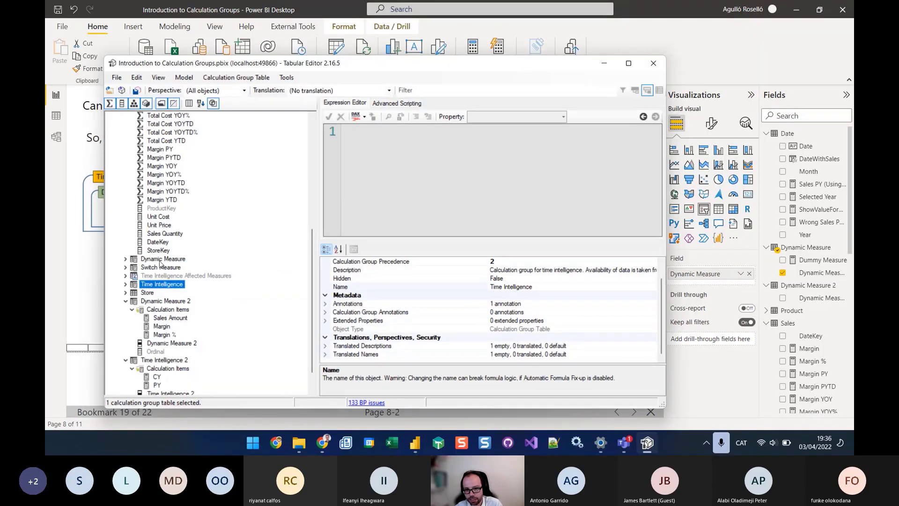
left_click(160, 260)
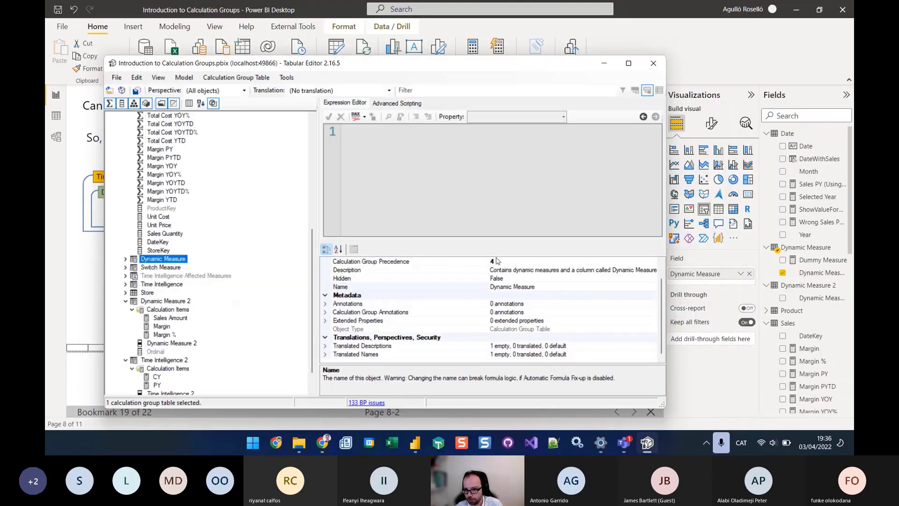
Try to set the Dynamic Measure calculation group's precedence to 1 and save it to the model
left_click(496, 262)
key("BackSpace")
type("1")
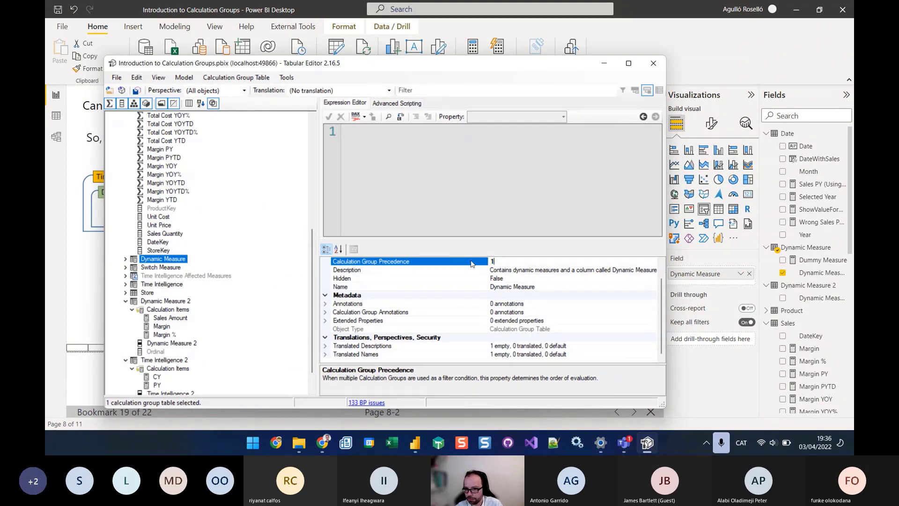
key("ctrl+s")
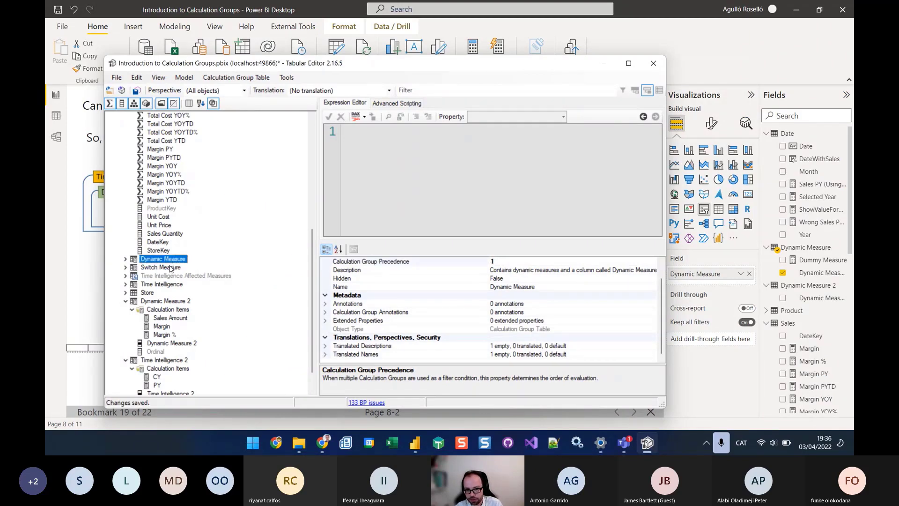
left_click(151, 285)
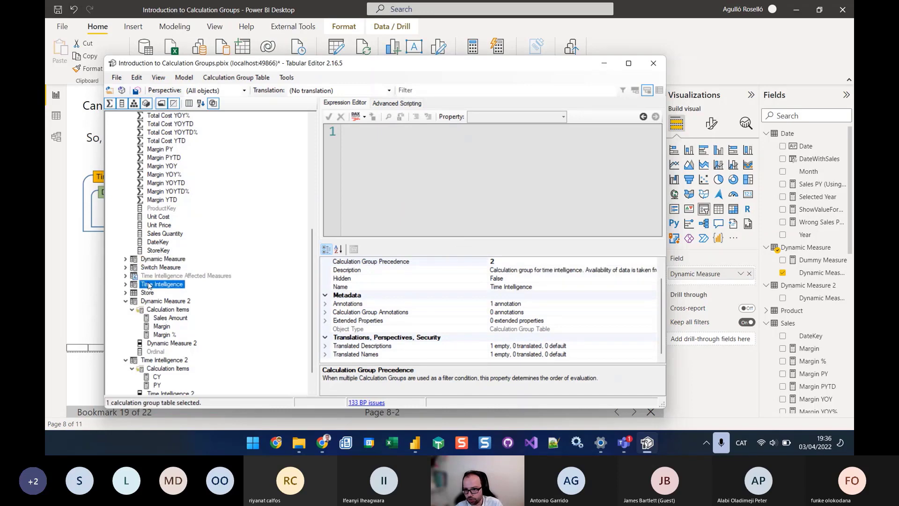
left_click(136, 94)
left_click(531, 285)
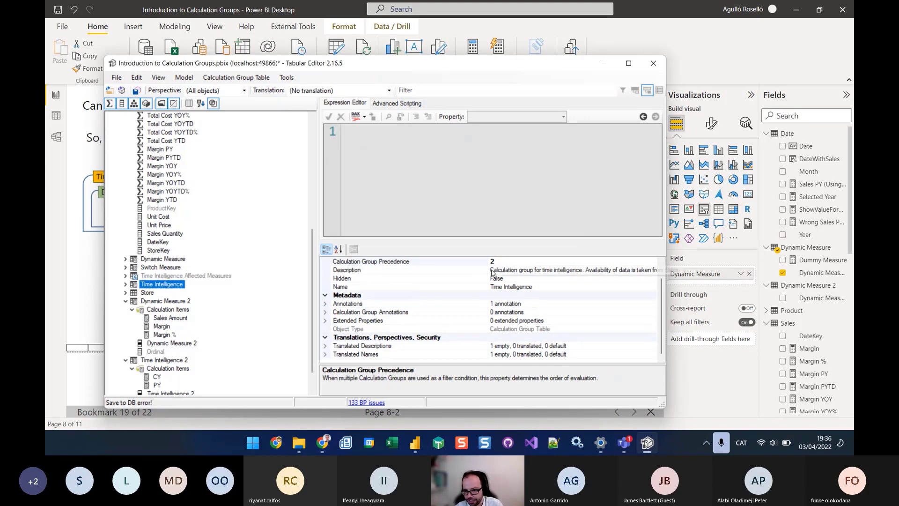
left_click(506, 262)
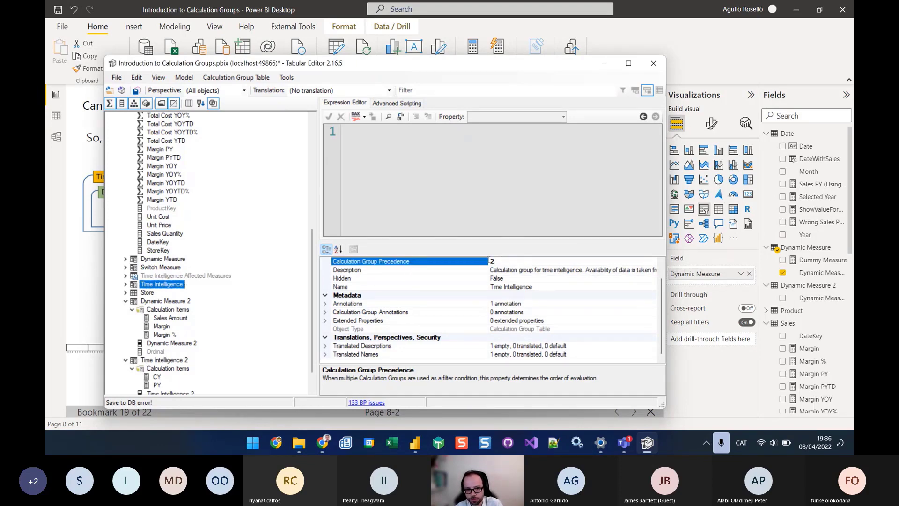
Set the Calculation Group Precedence of Dynamic Measure to 20
left_click(156, 259)
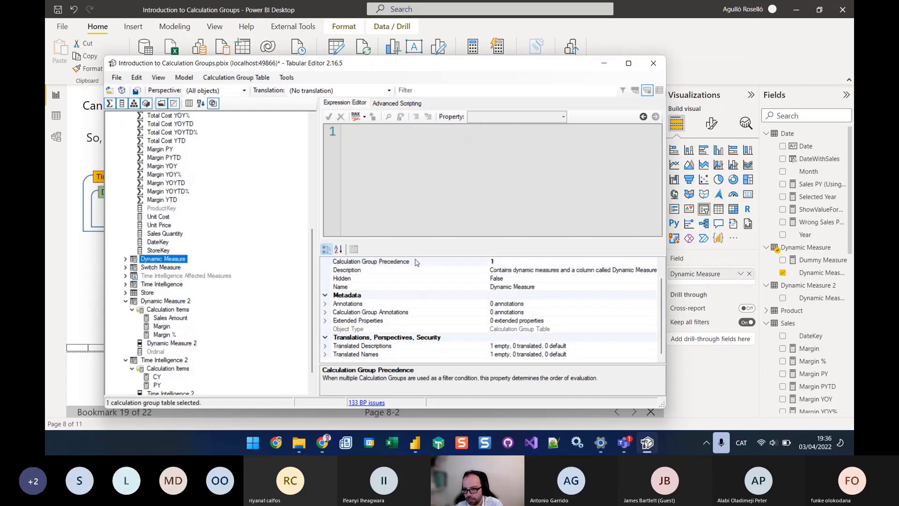
left_click(497, 261)
key("BackSpace")
type("20")
key("Return")
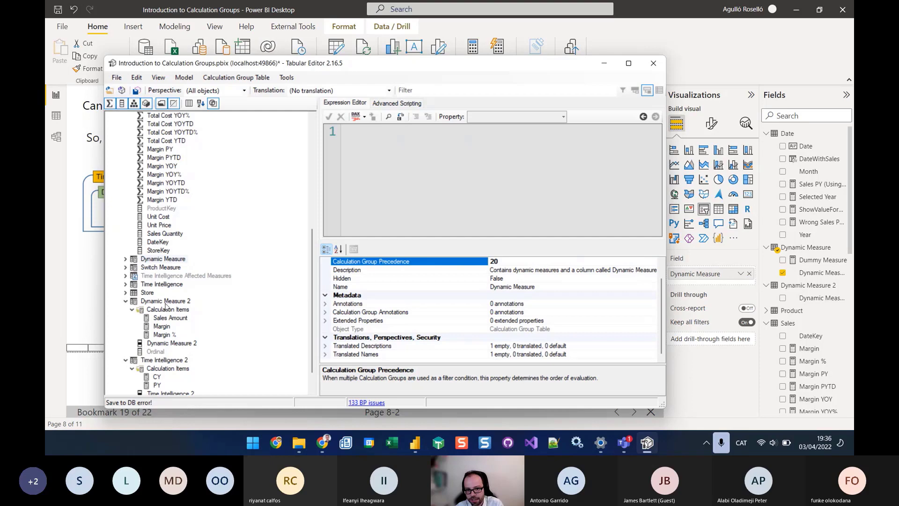
Set the Calculation Group Precedence of Time Intelligence to 30 and save the changes to the model
left_click(162, 284)
left_click(496, 261)
type("3")
key("Return")
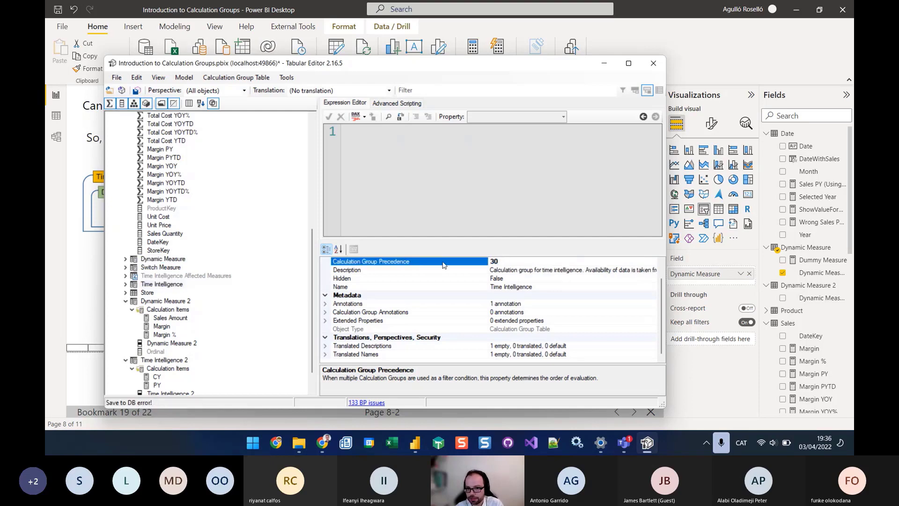
left_click(136, 90)
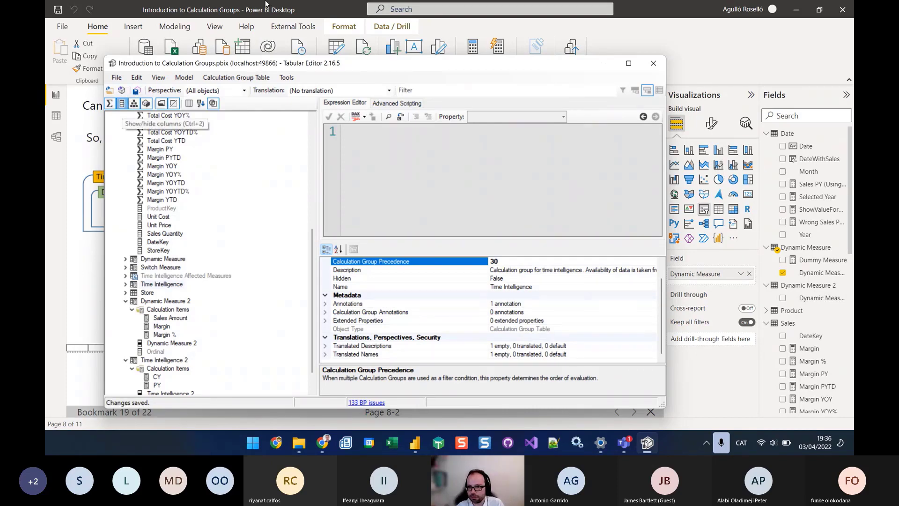
Back in the Power BI report, compare the card's formatting for YOY and PY with Sales Amount, and for PY, YOY and YOY% with Margin %
left_click_drag(372, 63, 686, 325)
left_click(231, 307)
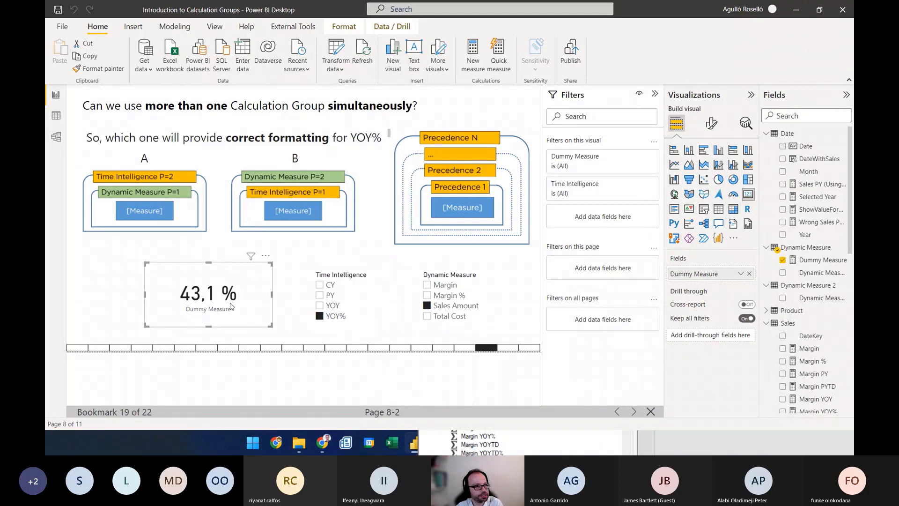
left_click(319, 306)
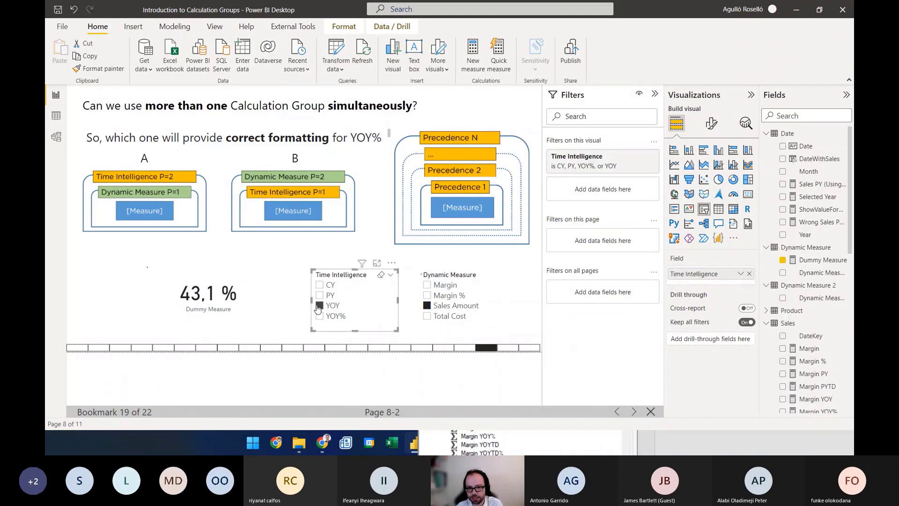
left_click(320, 295)
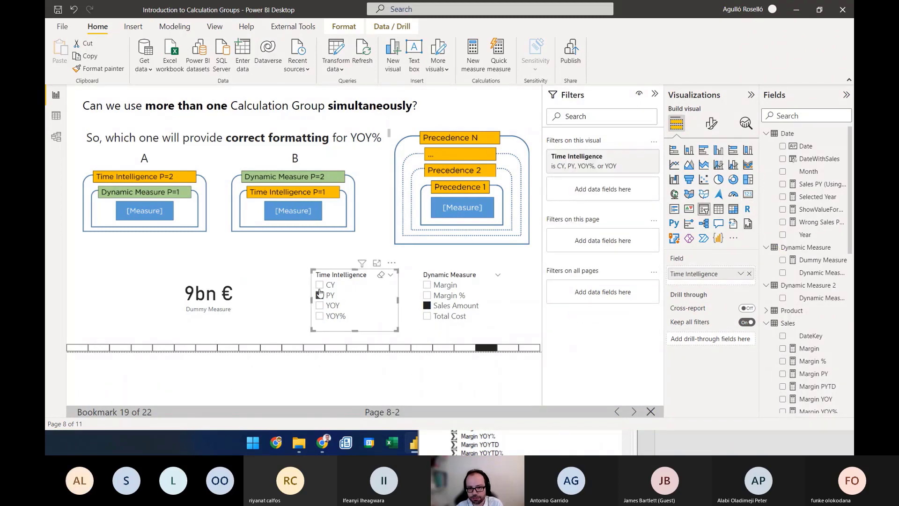
left_click(428, 297)
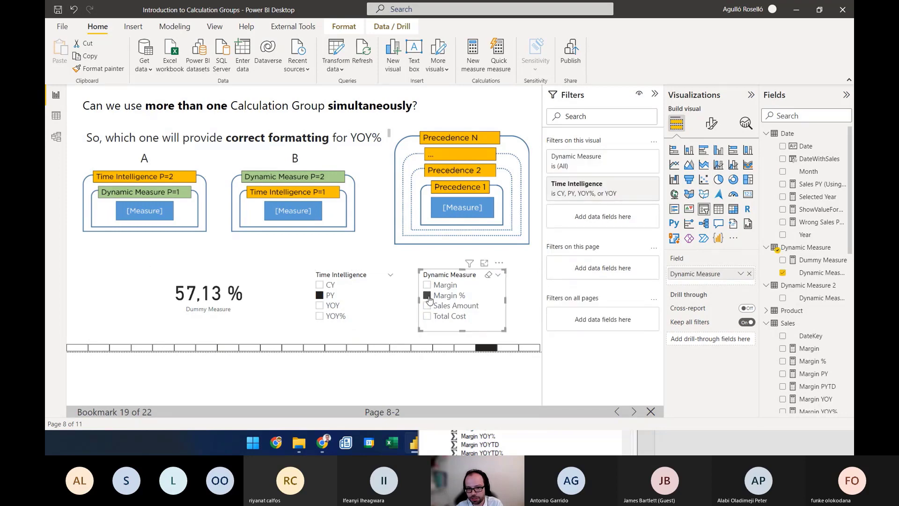
left_click(320, 306)
left_click(320, 316)
left_click(320, 305)
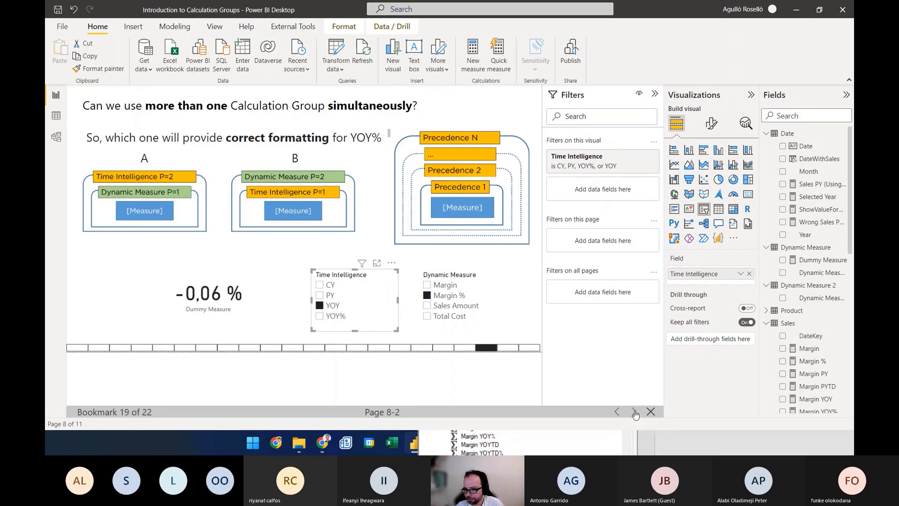
Advance to the Page 9 bookmark on one-click calculation groups, and open Scripts demo.pbix from the session's folder in File Explorer
left_click(634, 412)
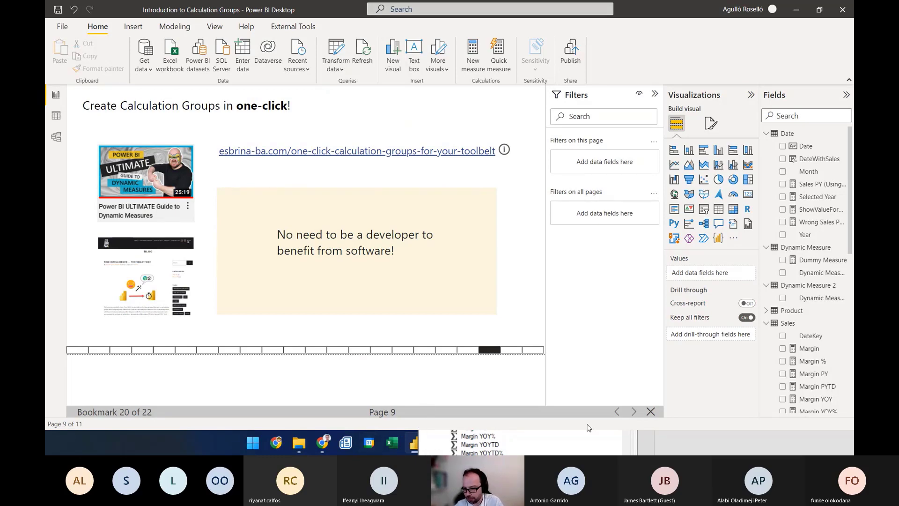
left_click(531, 442)
left_click_drag(611, 379, 495, 48)
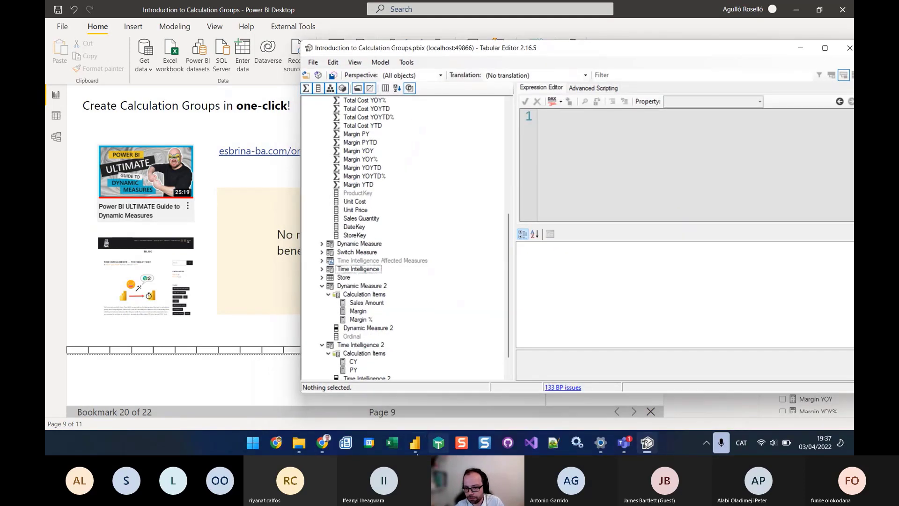
left_click(299, 443)
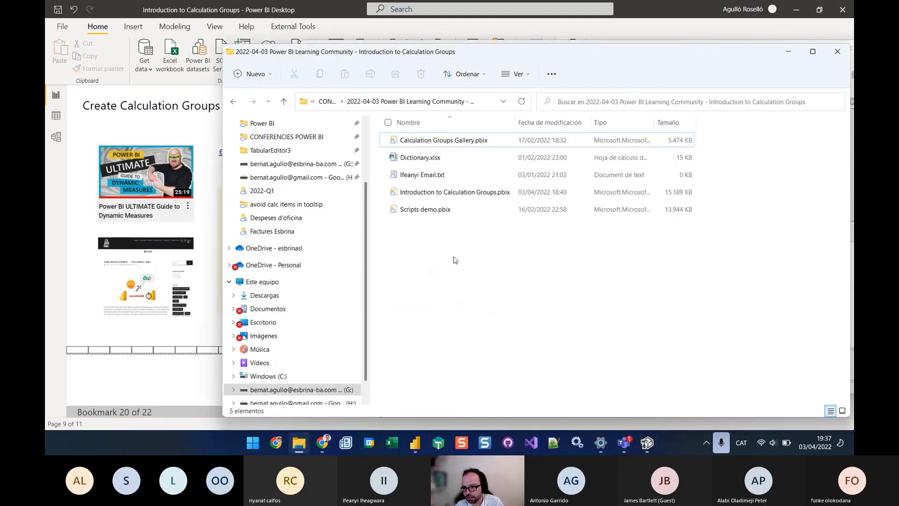
left_click(426, 209)
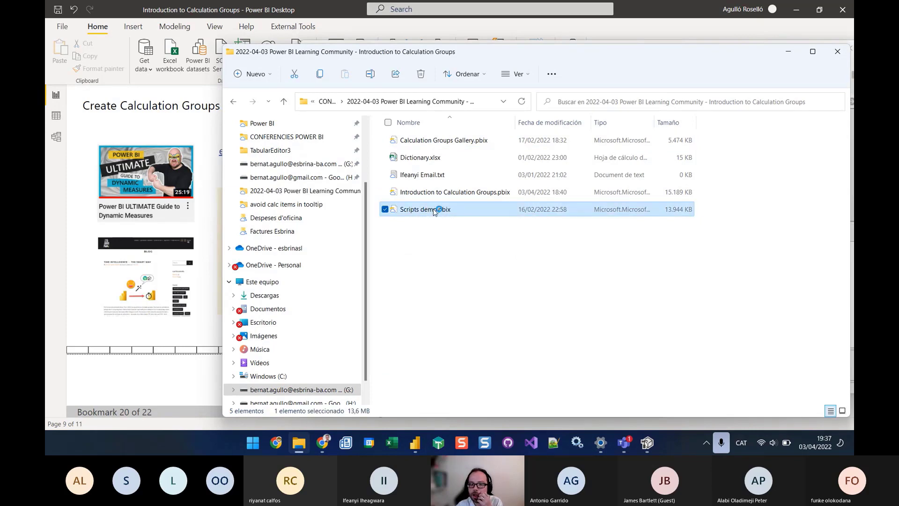
double_click(435, 211)
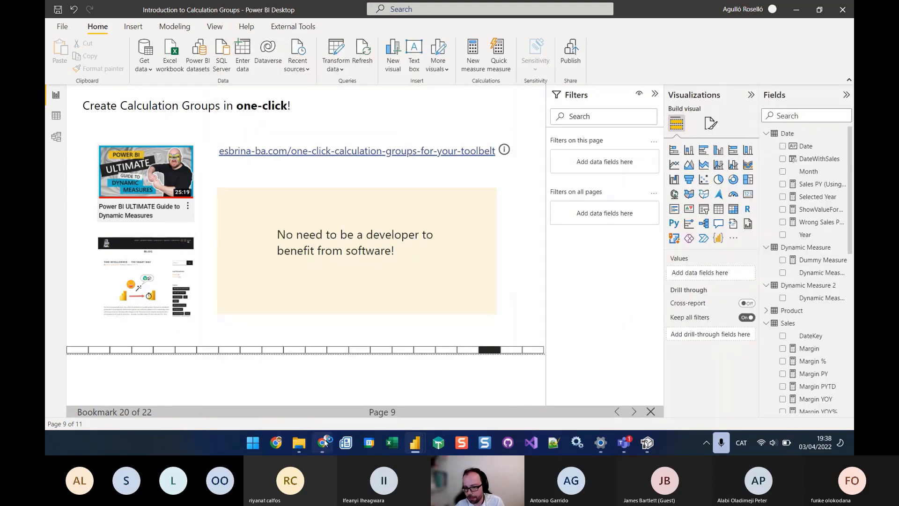
In Chrome, open the blog post's GitHub link for the Dynamic Measure Calculation Group and copy the raw contents of Dynamic Measure ULTIMATE Script.csx
left_click(326, 445)
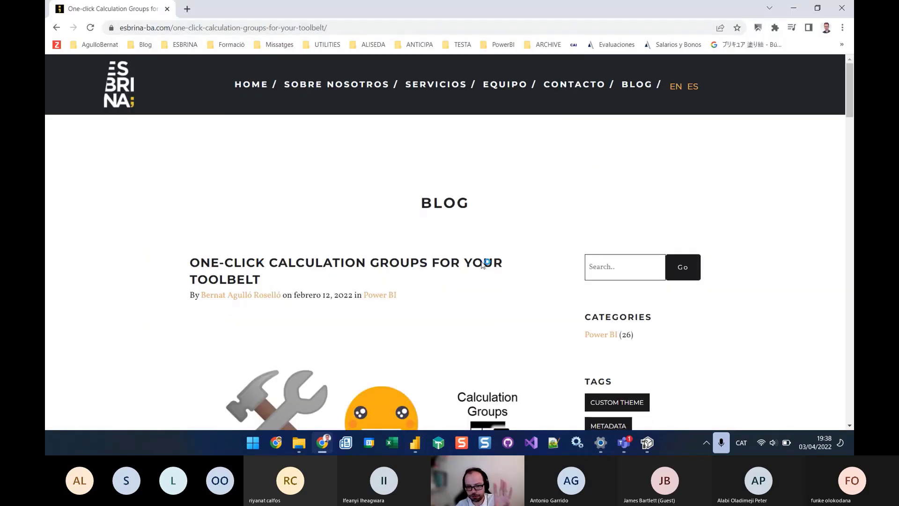
scroll(483, 265, "down", 8)
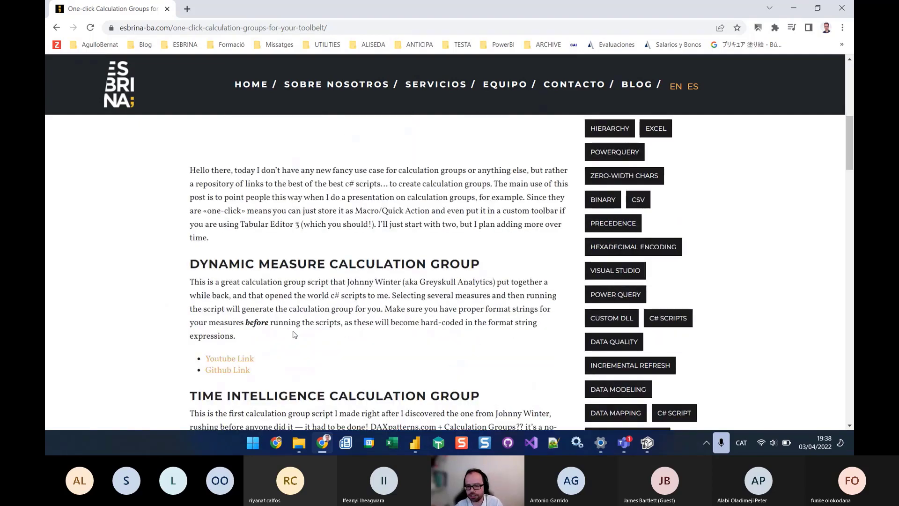
scroll(295, 333, "down", 2)
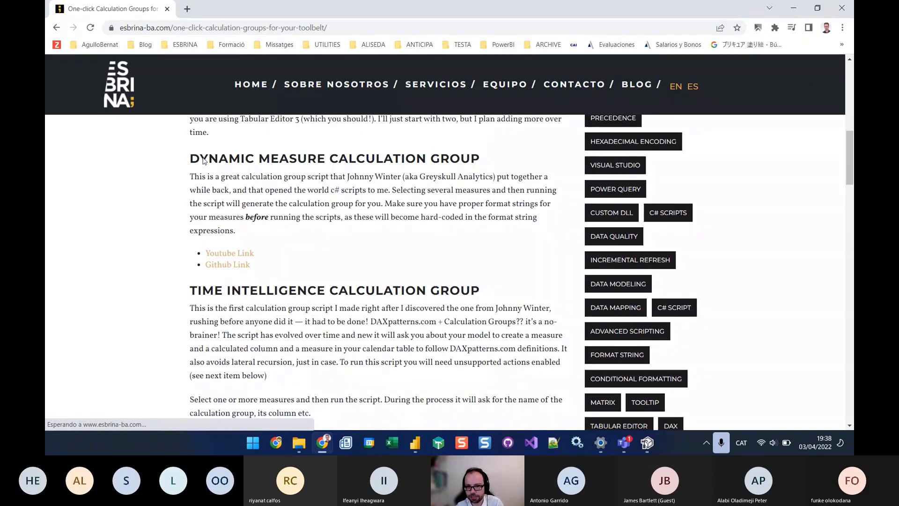
middle_click(218, 265)
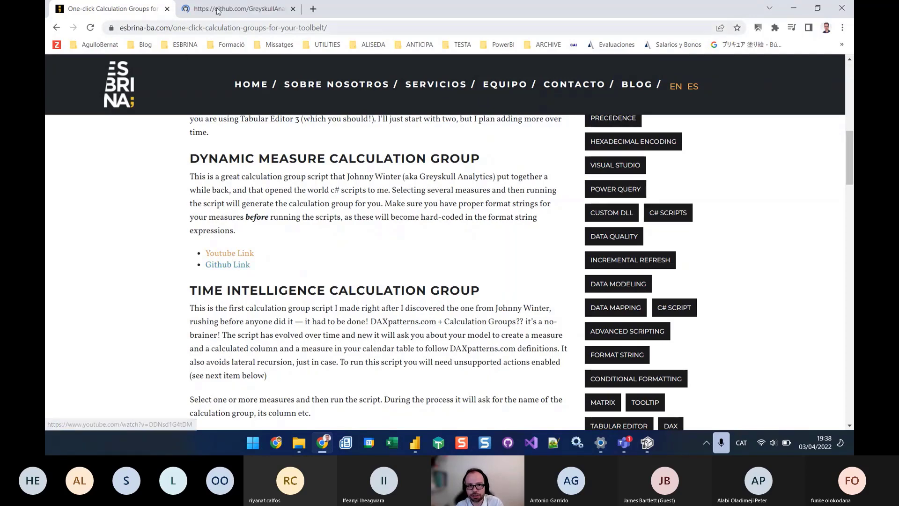
left_click(218, 10)
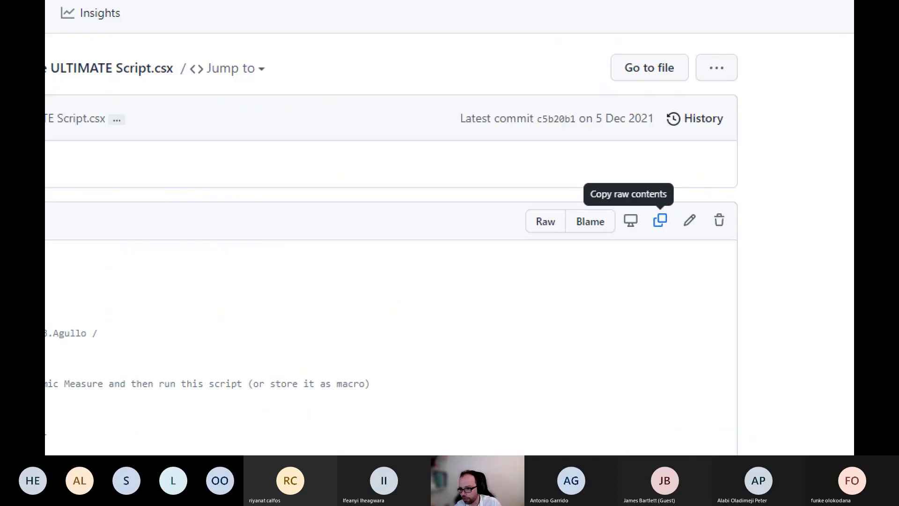
key("Escape")
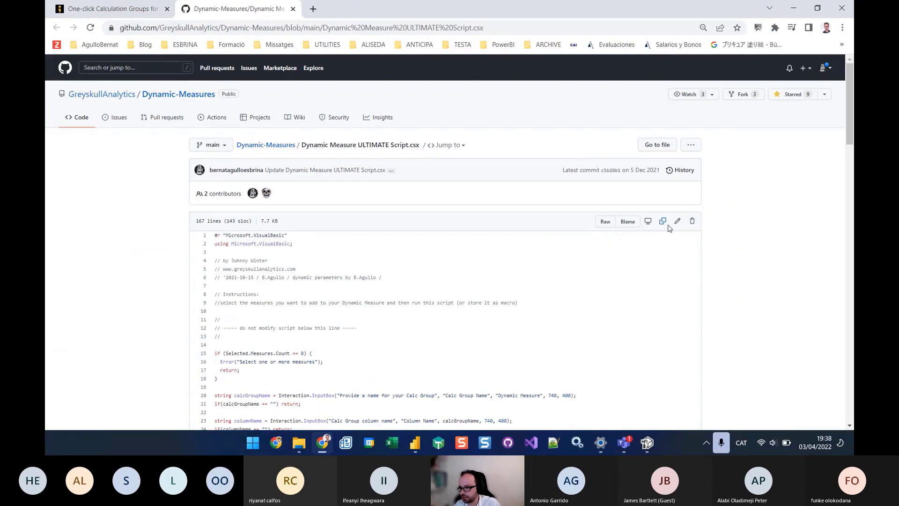
left_click(664, 222)
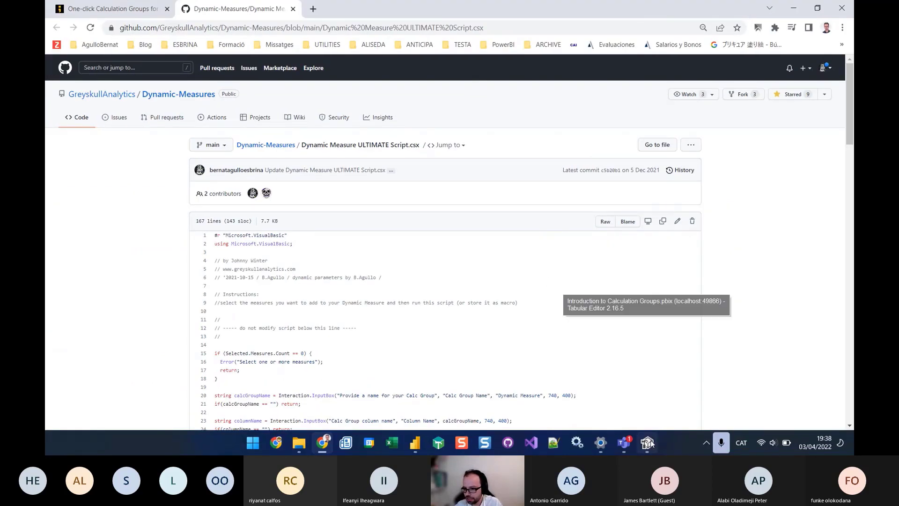
Switch to the Scripts demo report in Power BI Desktop, launch Tabular Editor on its model and accept the experimental features warning
mouse_move(425, 451)
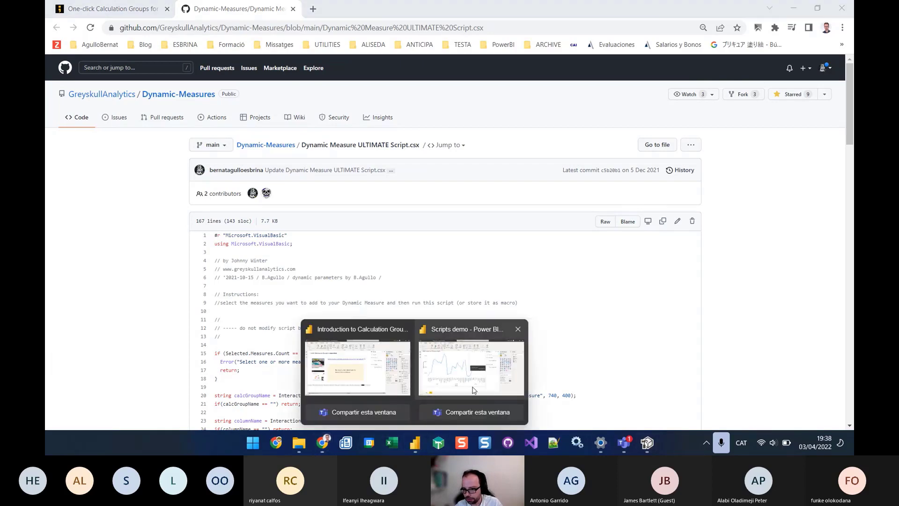
left_click(475, 389)
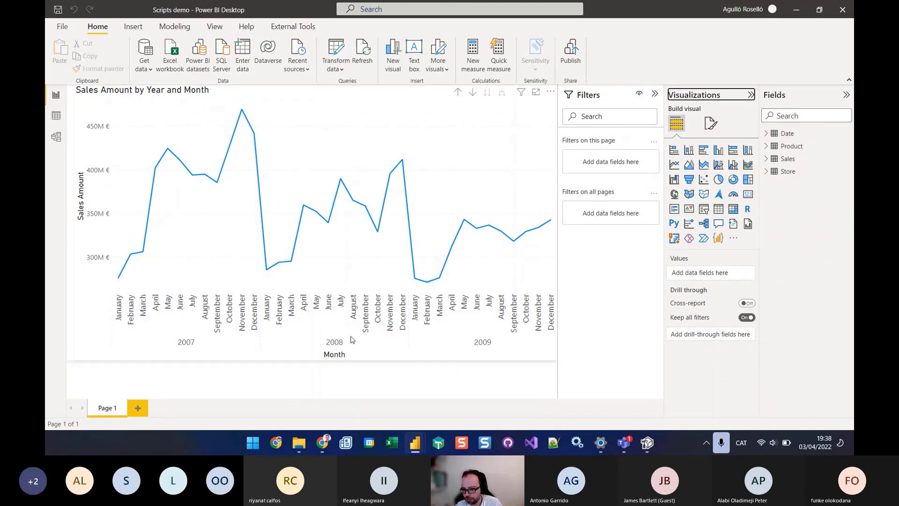
left_click(291, 27)
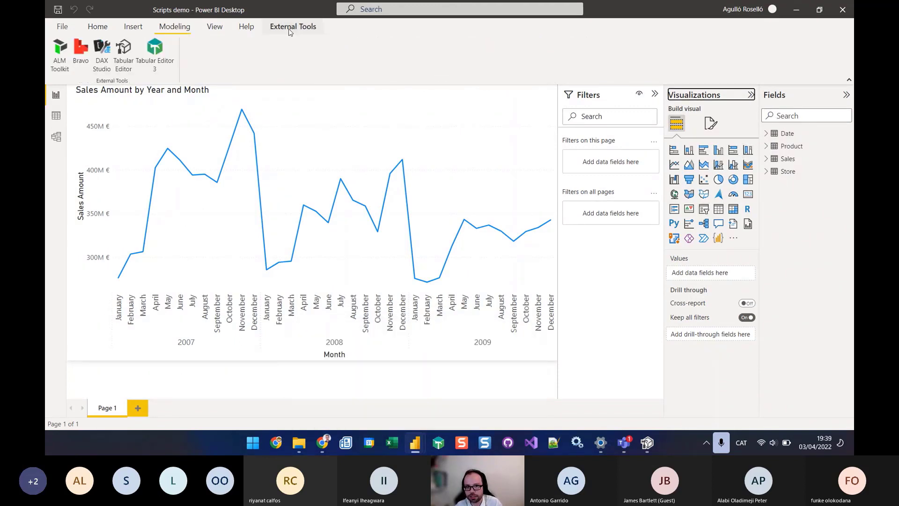
left_click(125, 63)
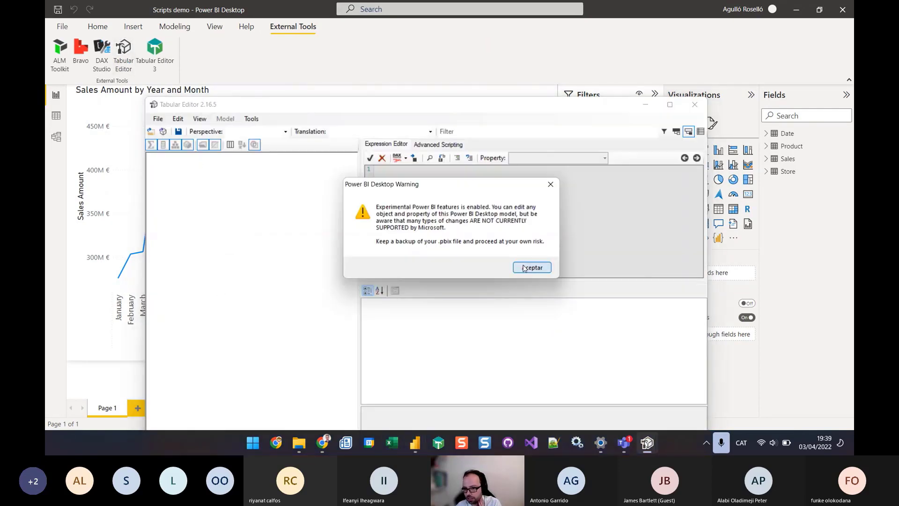
left_click(524, 268)
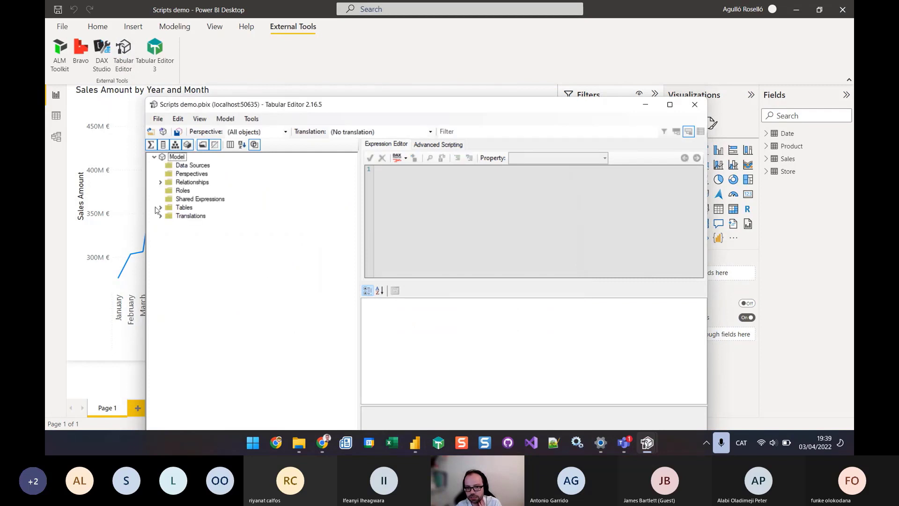
Expand the Sales table in the model tree and paste the copied dynamic measure script into Tabular Editor's Advanced Scripting editor
left_click(160, 207)
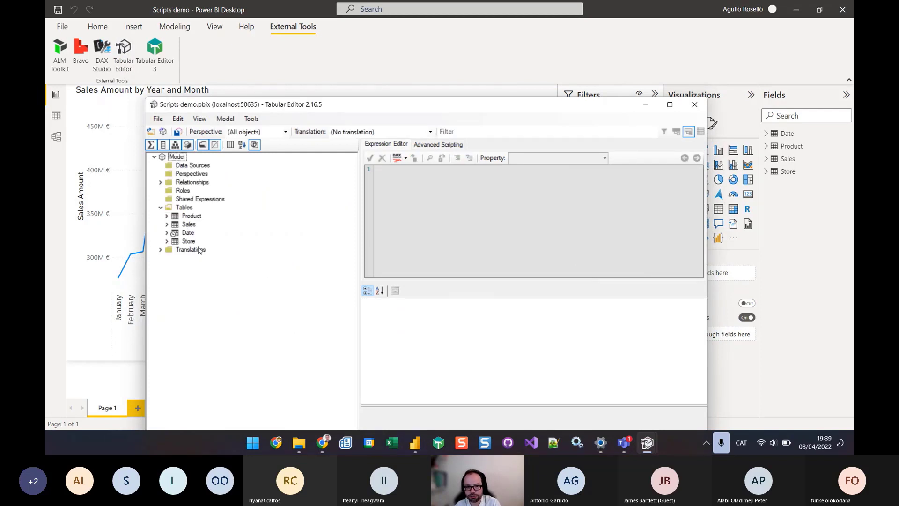
left_click(168, 225)
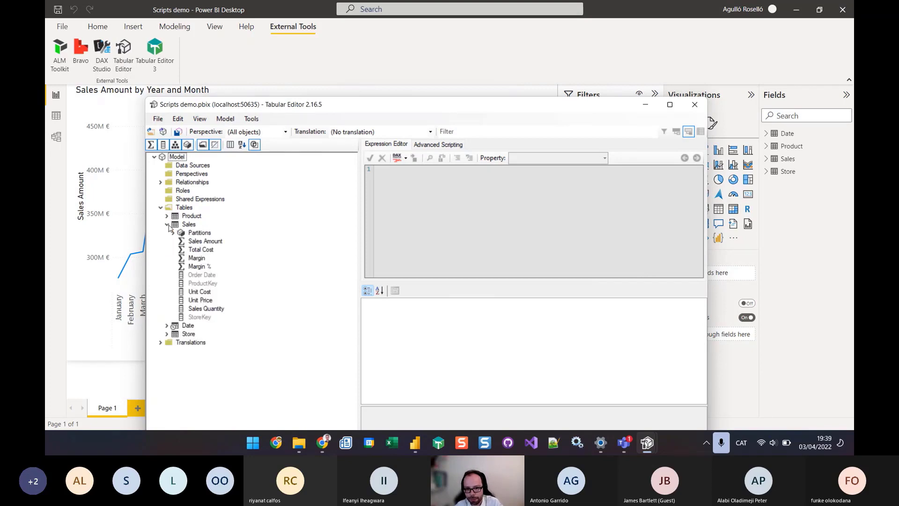
left_click(440, 148)
left_click(435, 193)
key("ctrl+v")
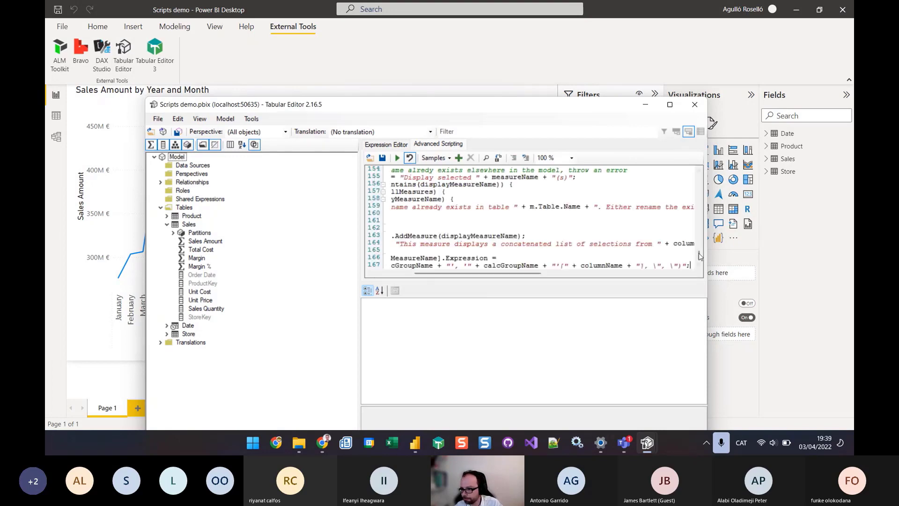
left_click_drag(700, 256, 700, 172)
left_click_drag(504, 276, 395, 277)
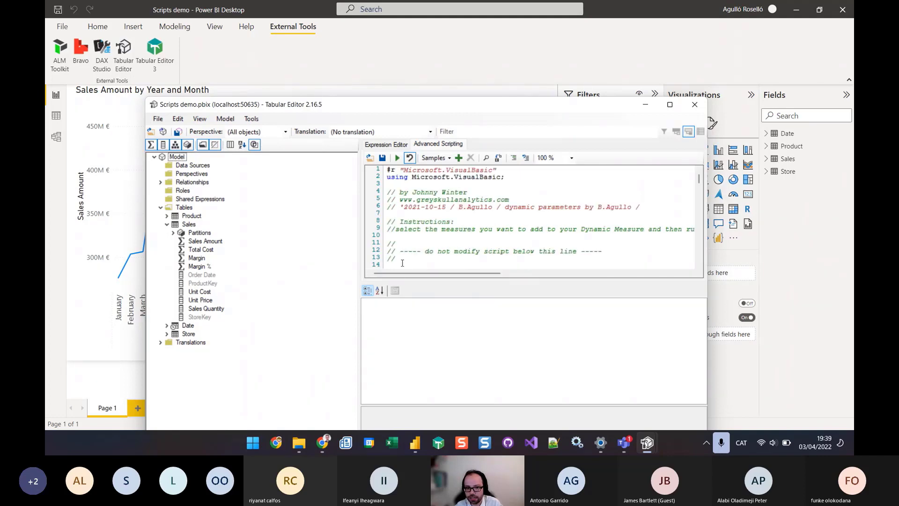
Select the measures Sales Amount through Margin % and save the script as a custom action named Dynamic measure for the Measure context
left_click(195, 267)
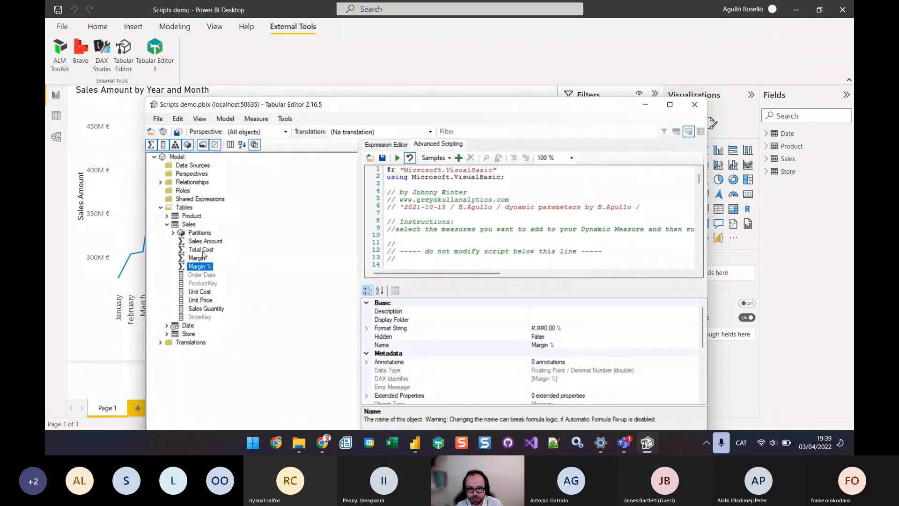
left_click(196, 244, "shift")
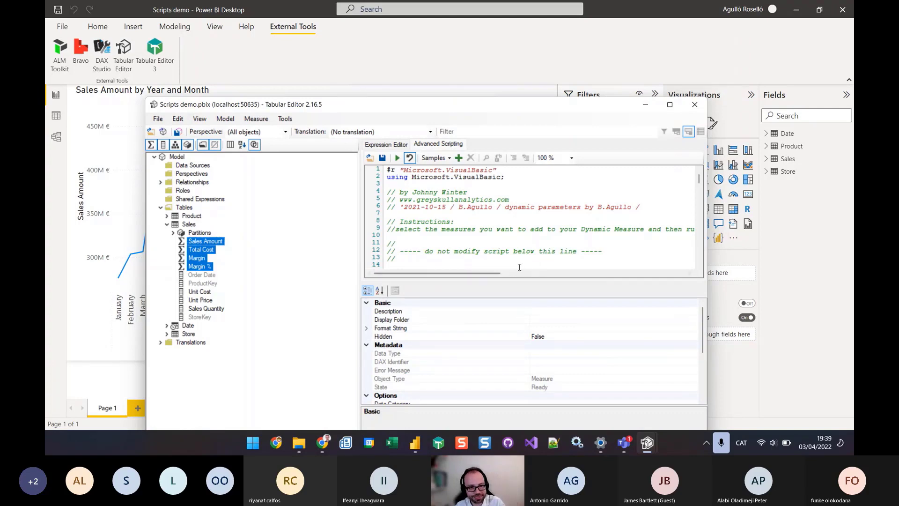
left_click(458, 160)
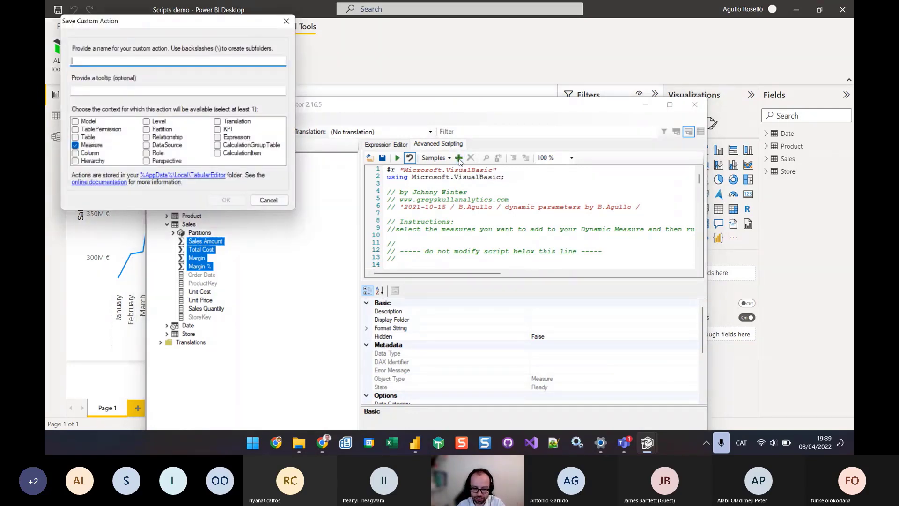
type("Dynamic")
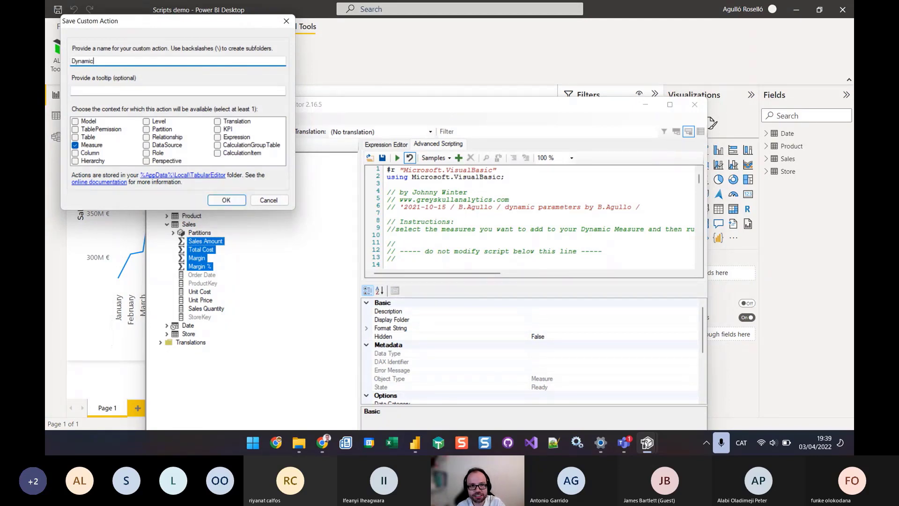
type(" measure")
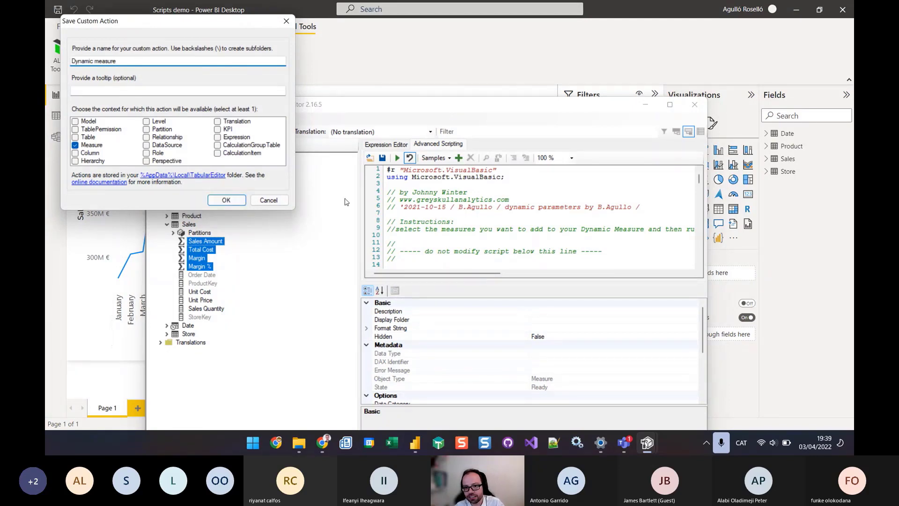
left_click(226, 200)
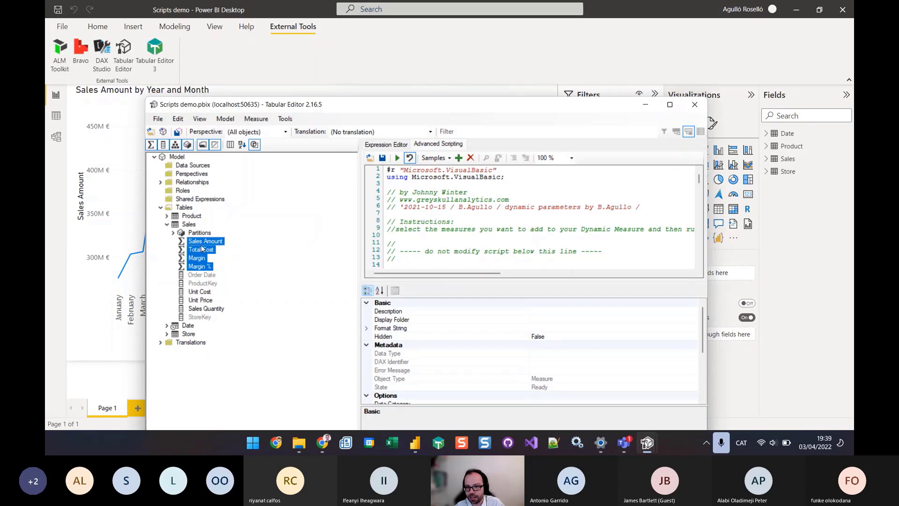
Run the Dynamic measure custom action on the four selected Sales measures, keeping Dynamic Measure as the calculation group name
left_click(393, 146)
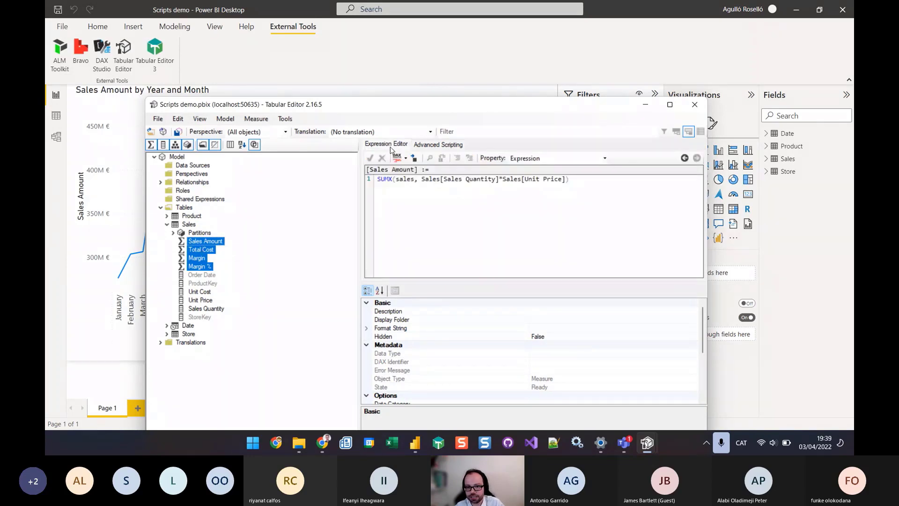
right_click(197, 263)
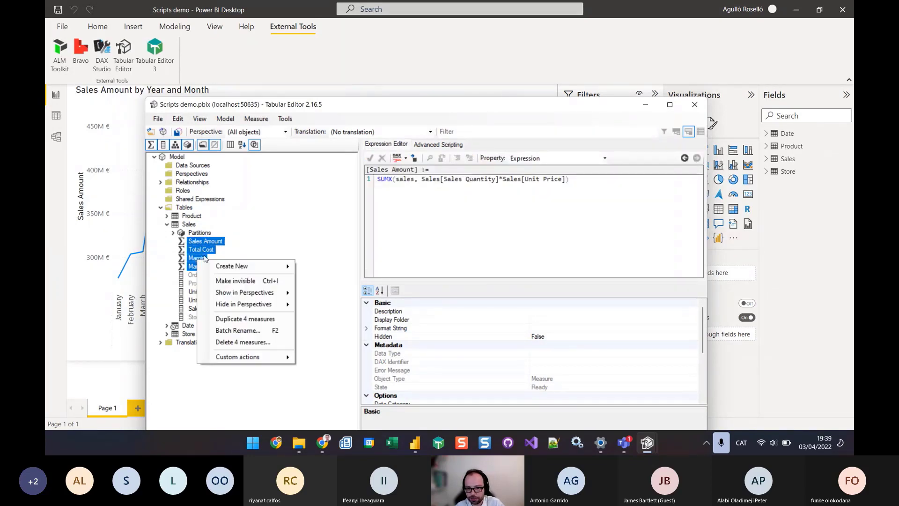
mouse_move(236, 362)
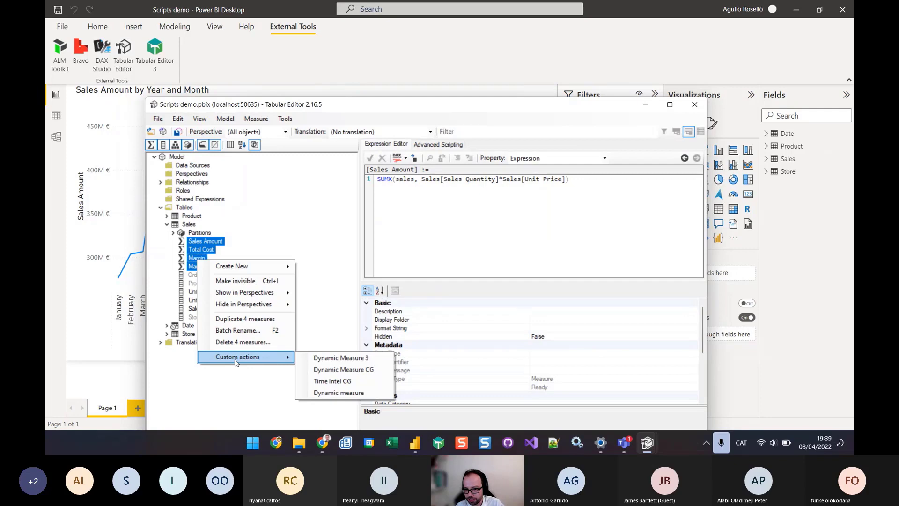
left_click(340, 393)
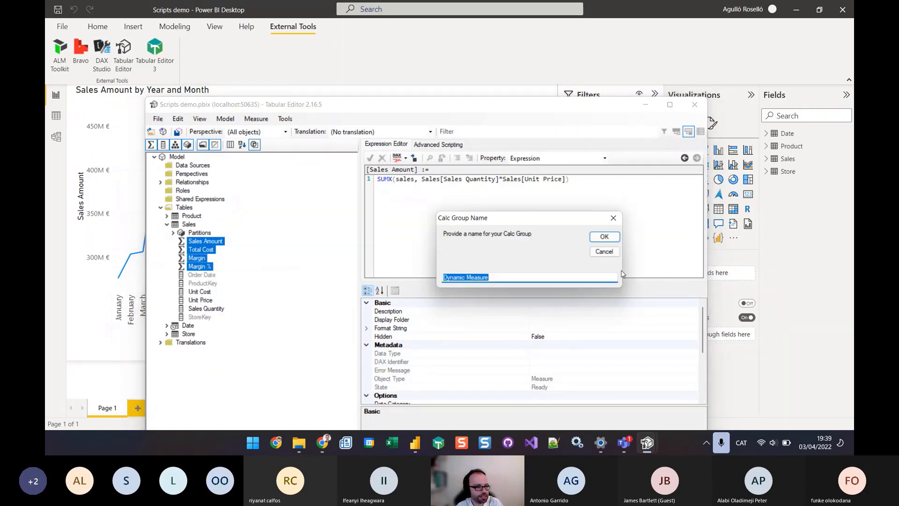
left_click(604, 236)
left_click(604, 237)
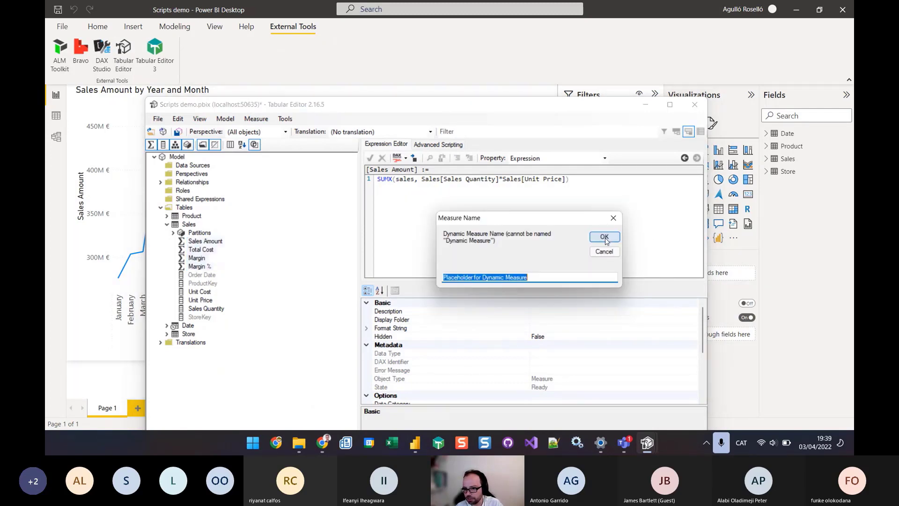
Name the script's placeholder measure Dummy Measure and accept the default suffixes, including SWITCH, to generate the calculation group
type("Dum")
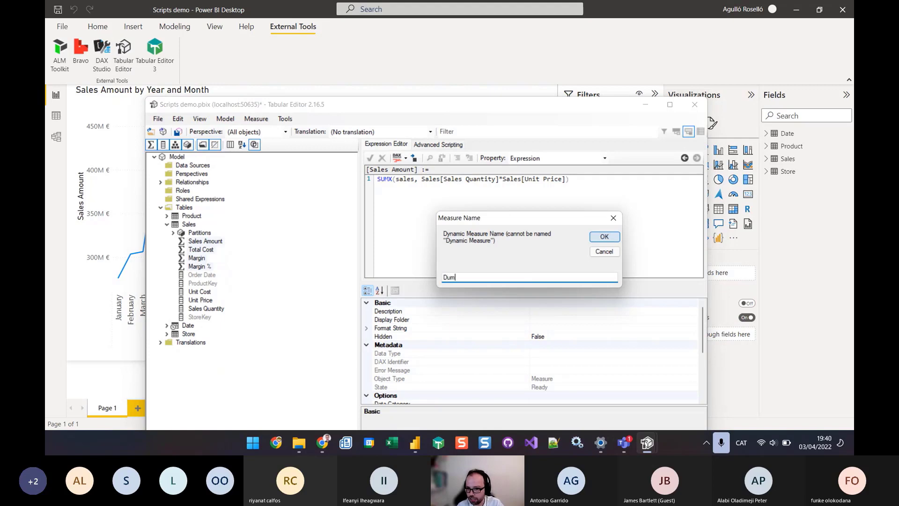
type("my Measu")
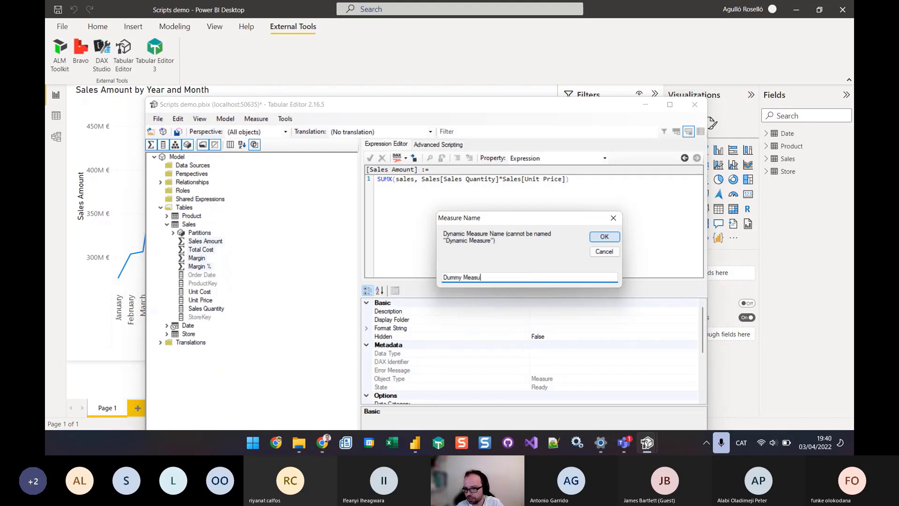
type("re")
left_click(605, 238)
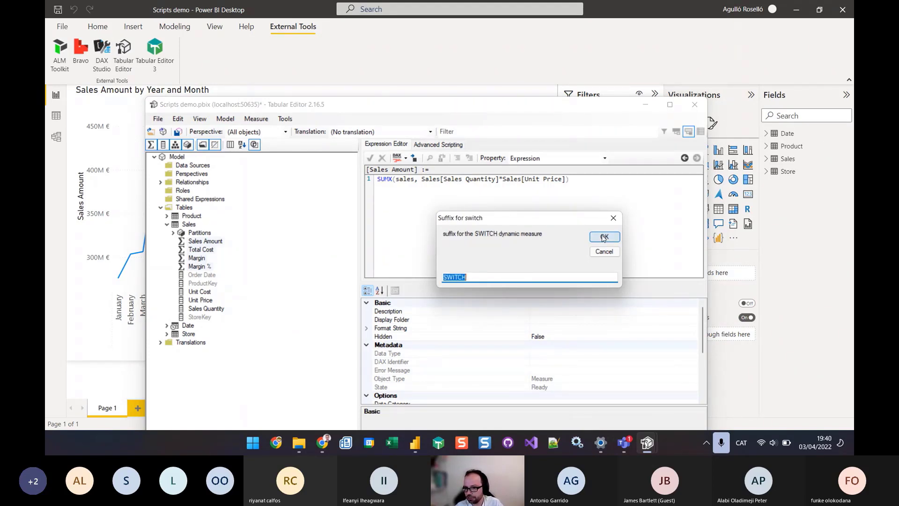
left_click(605, 237)
left_click(604, 237)
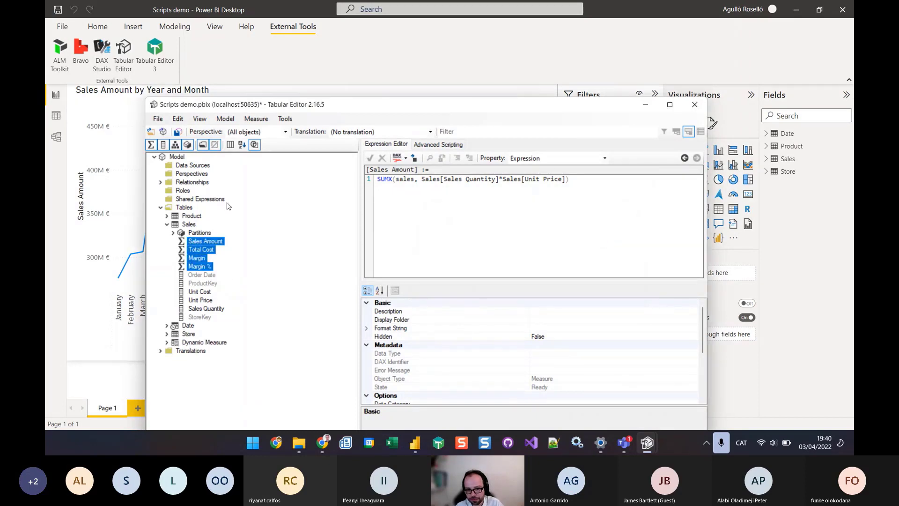
Expand the Dynamic Measure calculation group and examine the DAX expression of its Sales Amount calculation item
left_click(167, 342)
scroll(220, 368, "down", 1)
left_click(215, 344)
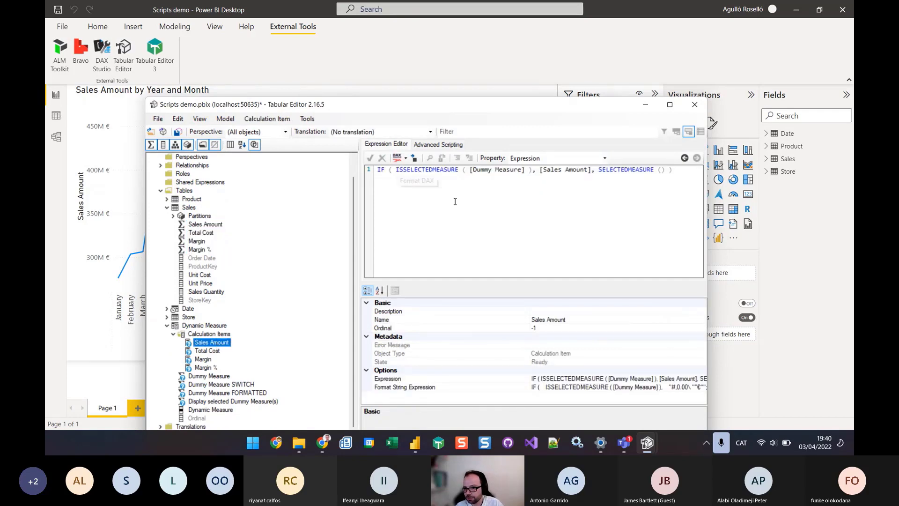
left_click_drag(623, 172, 593, 201)
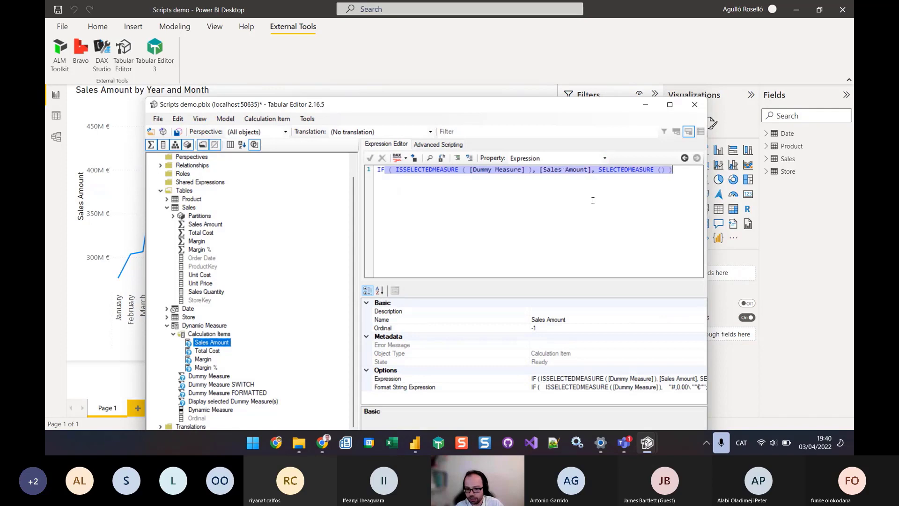
key("ctrl+1")
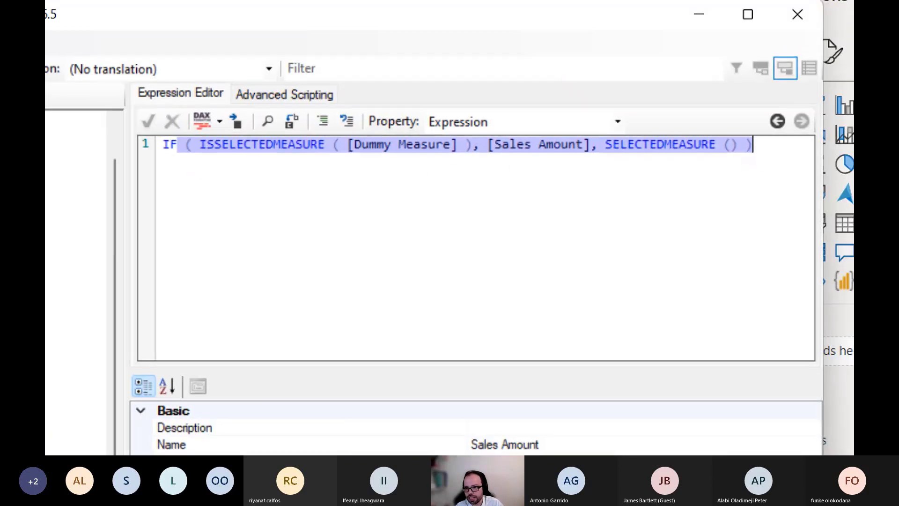
key("Escape")
left_click(617, 196)
scroll(560, 201, "up", 2, "ctrl")
Examine the Sales Amount item's Format String Expression, plus the expressions of the Total Cost, Margin and Margin % calculation items
left_click(558, 158)
left_click(554, 177)
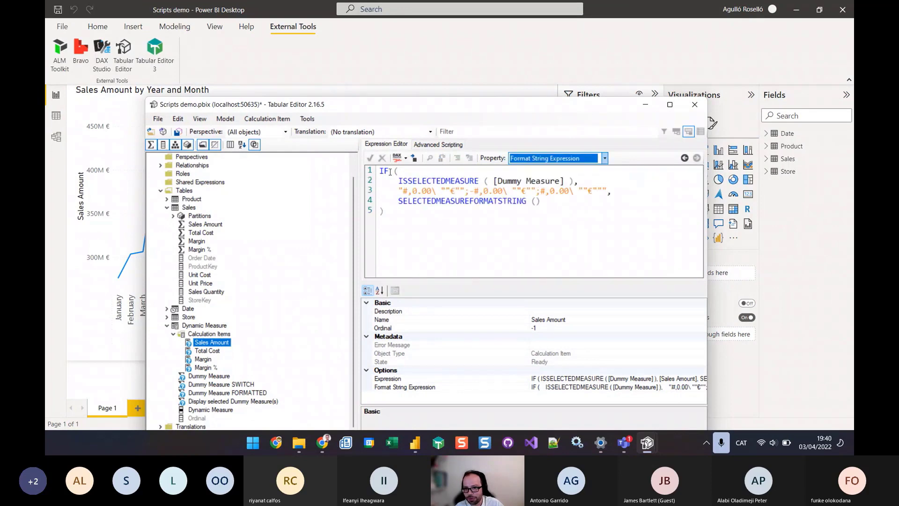
left_click(418, 181)
left_click(200, 352)
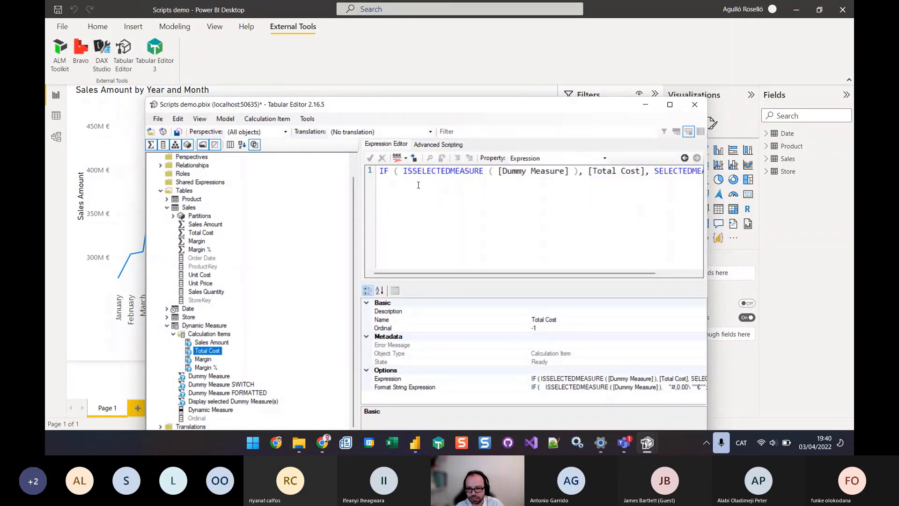
left_click(203, 359)
left_click(203, 368)
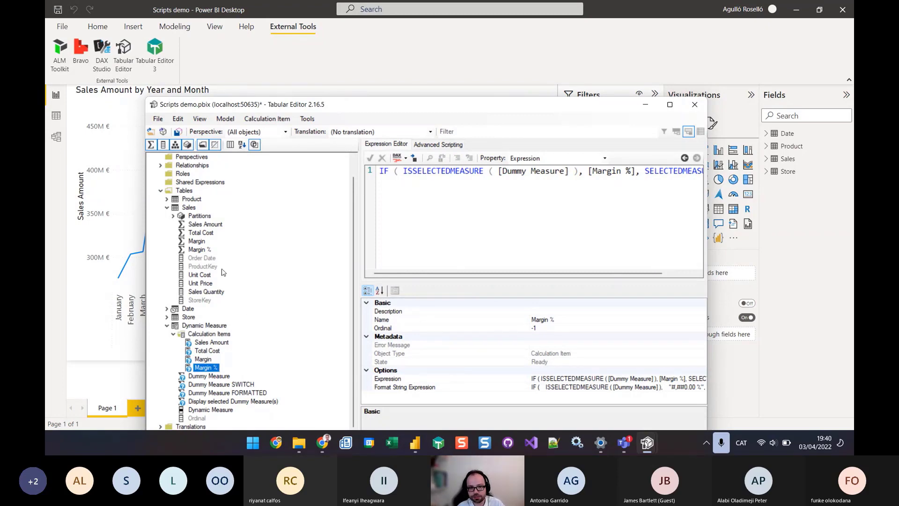
Save the calculation group to the connected model, refresh it in Power BI Desktop and return to the report
left_click(178, 131)
left_click(735, 128)
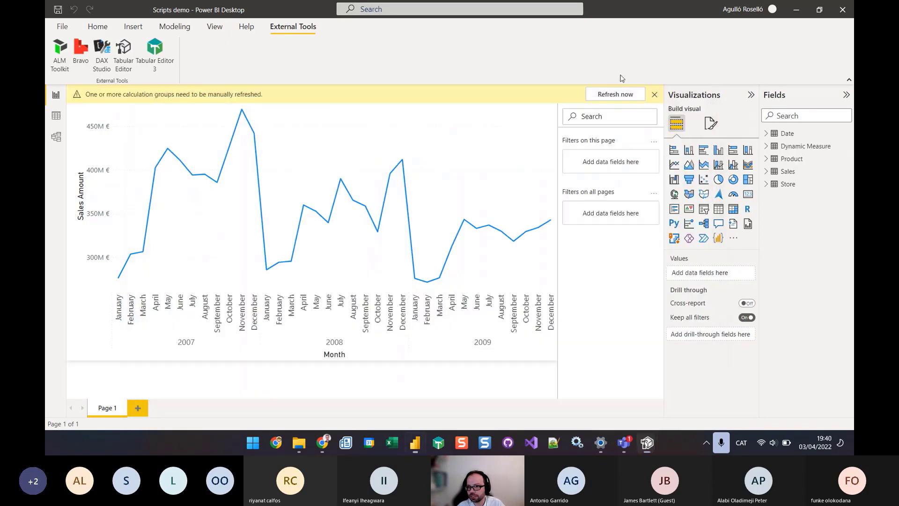
left_click(616, 94)
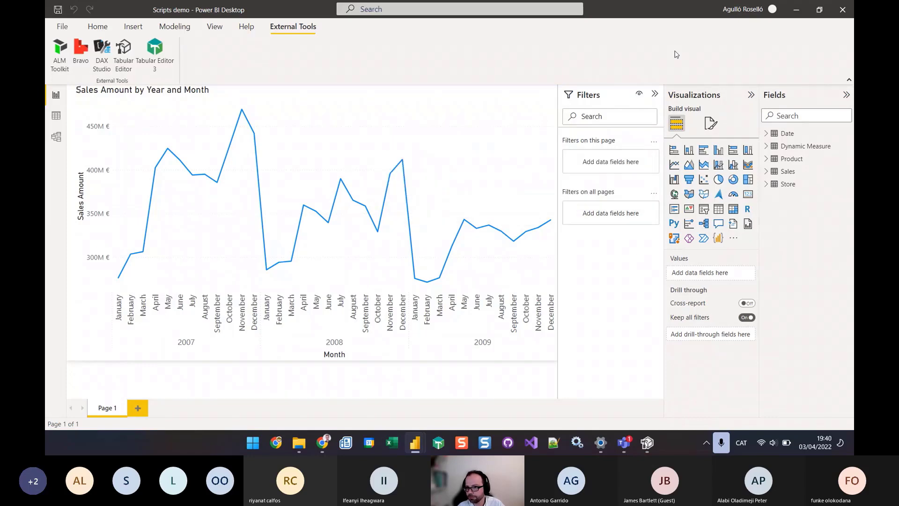
key("alt+Tab")
left_click_drag(530, 105, 628, 273)
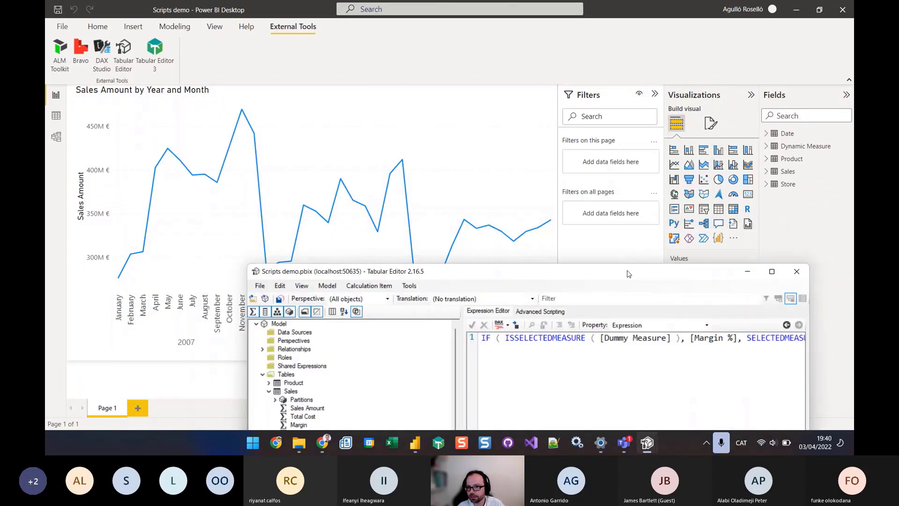
left_click(427, 71)
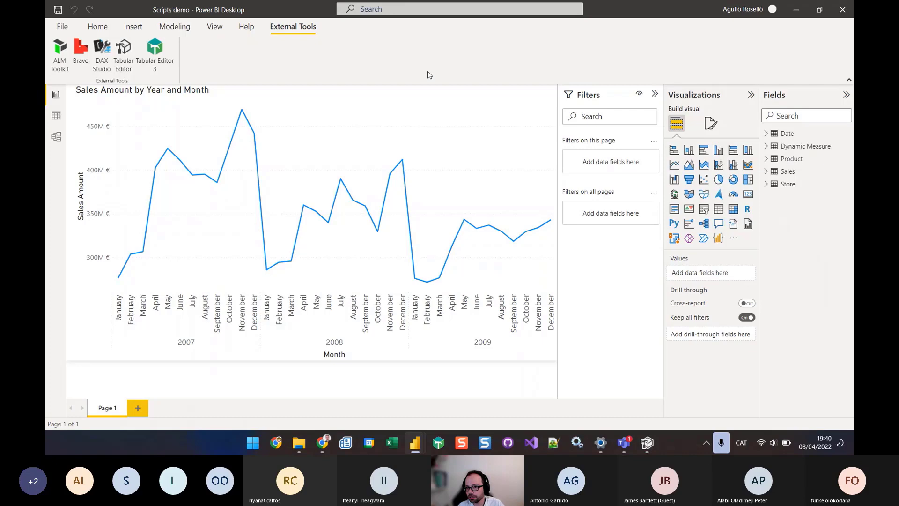
Replace Sales Amount with Dummy Measure as the values of the line chart by year and month
left_click(439, 111)
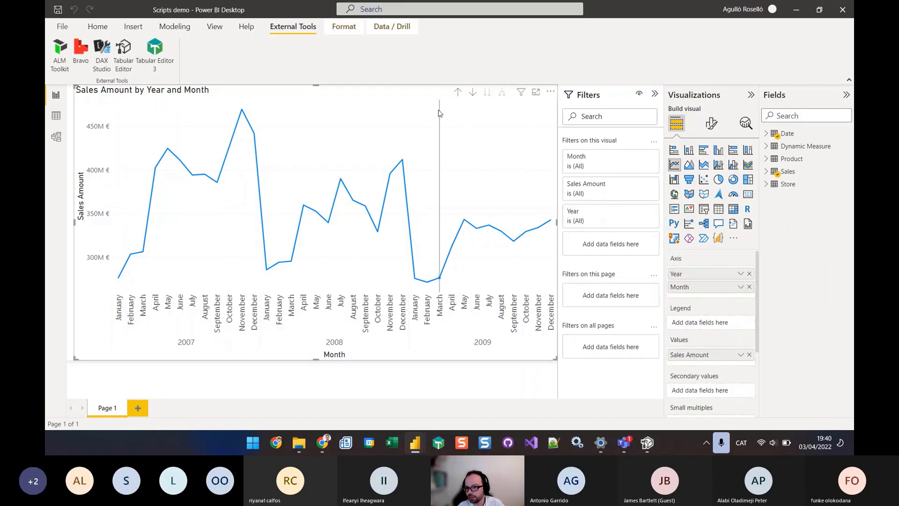
left_click(749, 356)
left_click(767, 146)
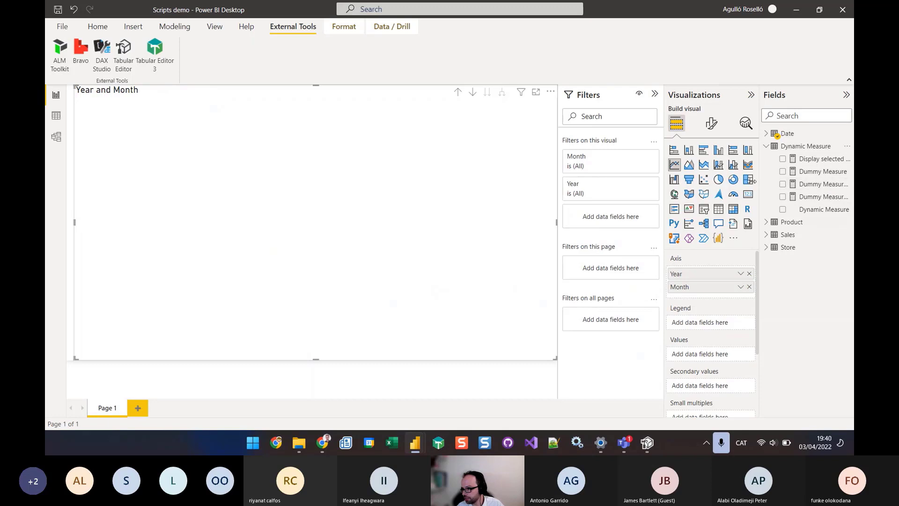
left_click_drag(754, 181, 704, 181)
left_click_drag(782, 174, 684, 356)
Add the Dynamic Measure column as a filter on the line chart, try Sales Amount and leave only Margin % selected
left_click_drag(781, 210, 573, 255)
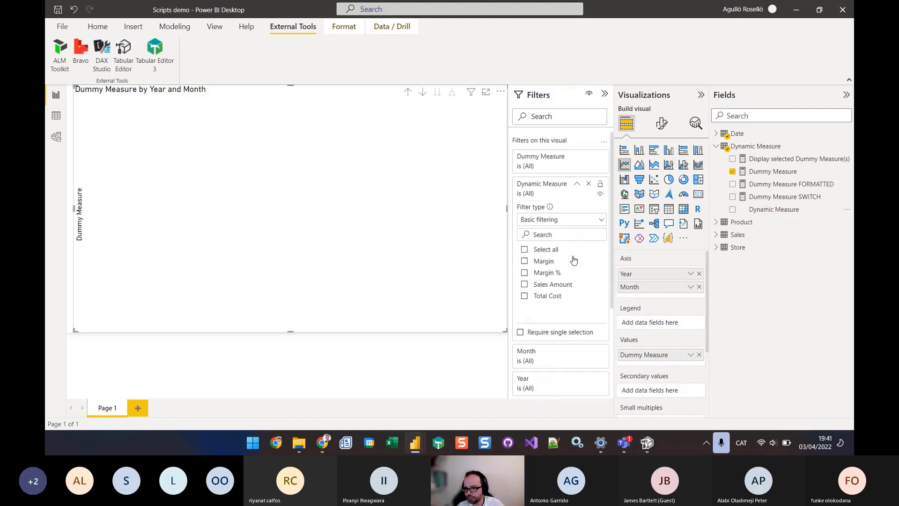
left_click(525, 285)
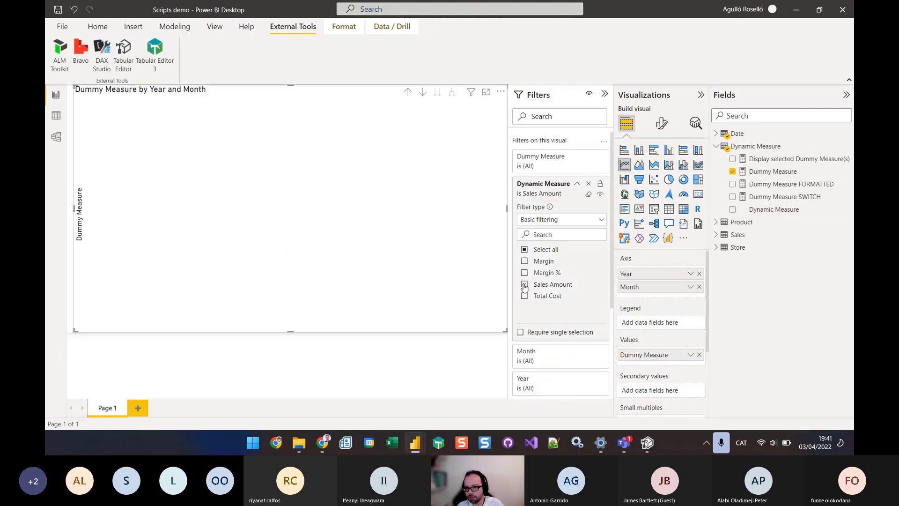
left_click(525, 285)
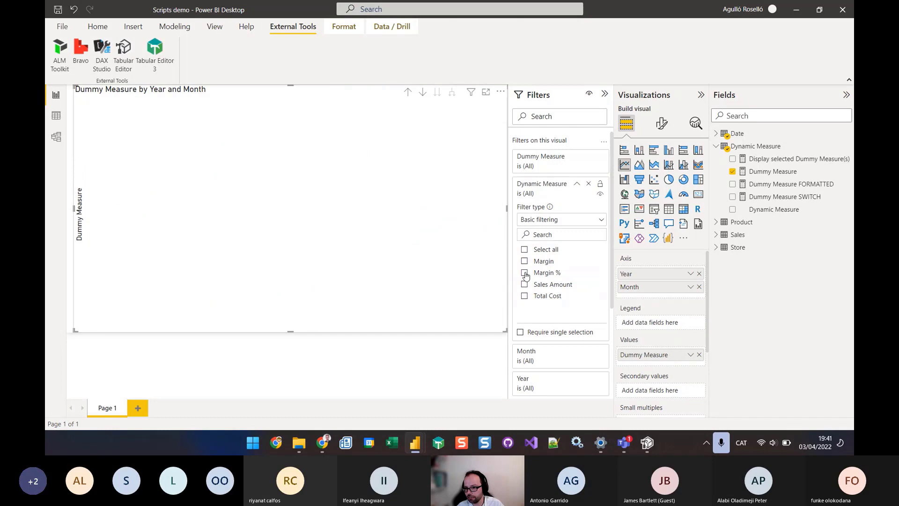
left_click(525, 273)
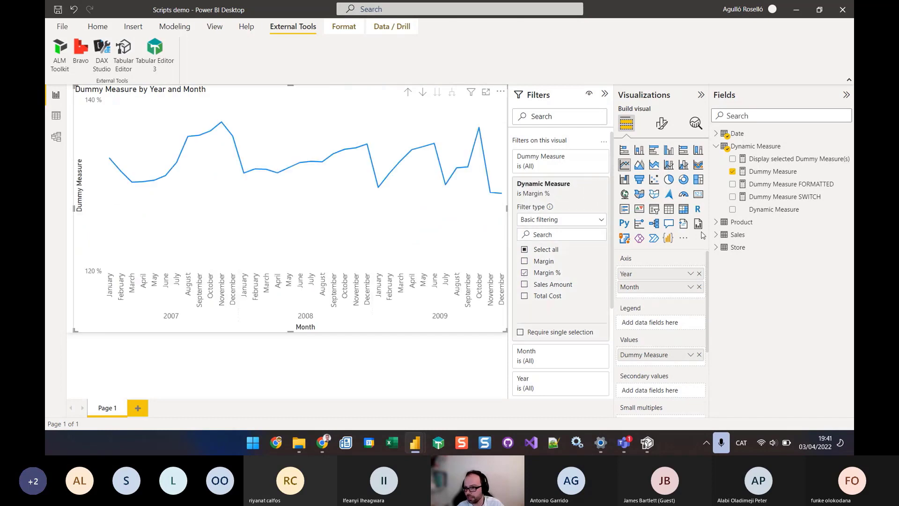
Try series labels on the line chart, turn them off again and enable data labels instead
left_click(662, 125)
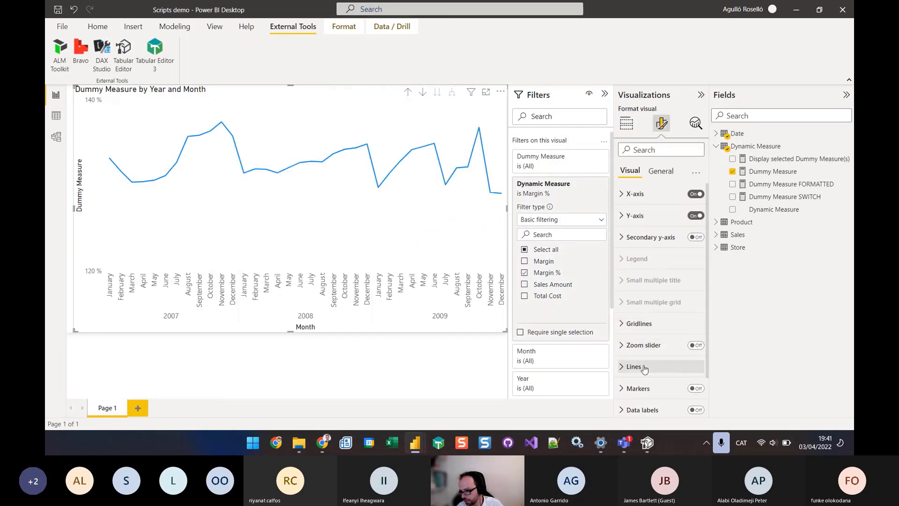
scroll(640, 345, "down", 1)
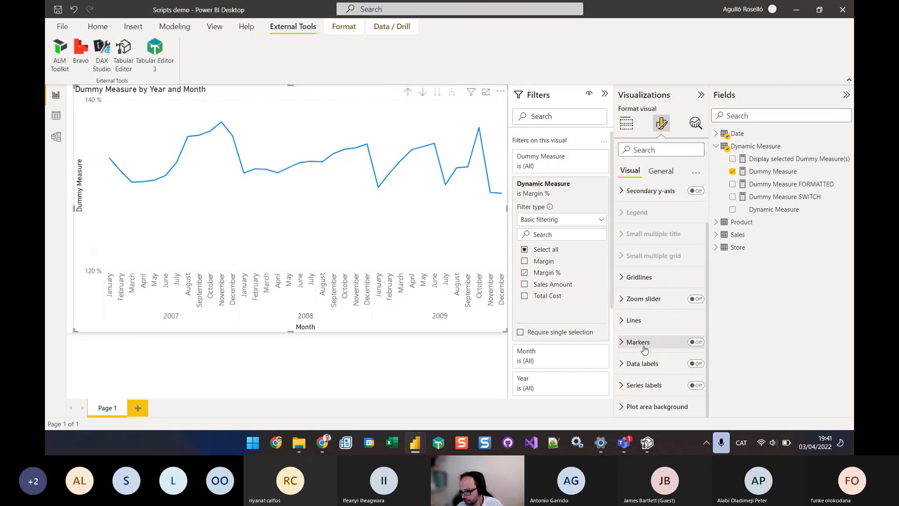
left_click(697, 386)
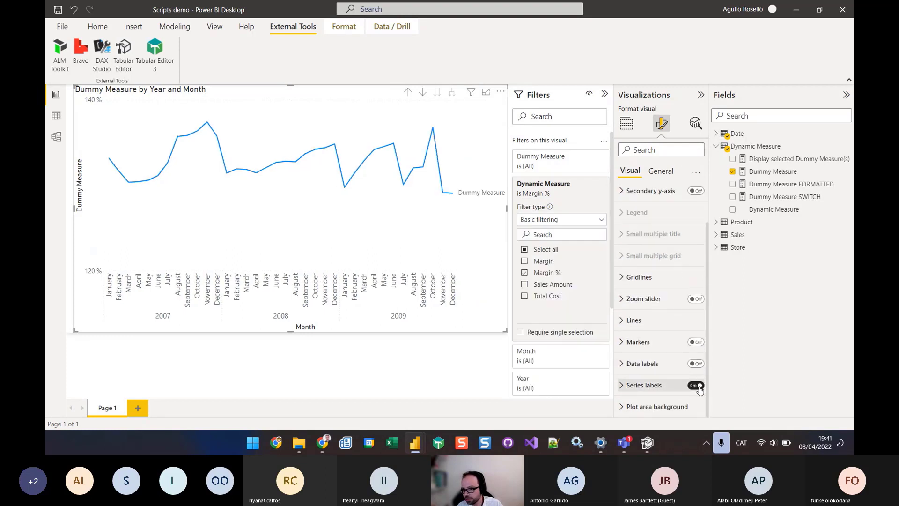
left_click(697, 385)
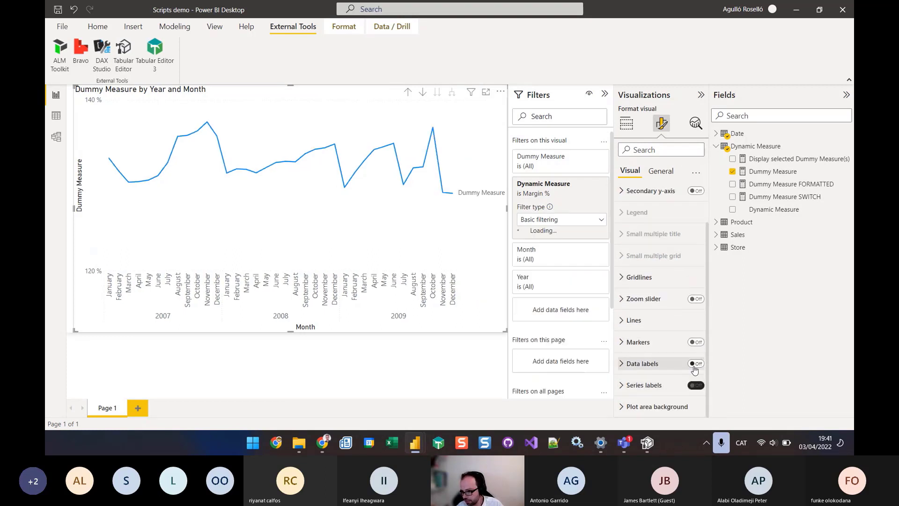
left_click(697, 364)
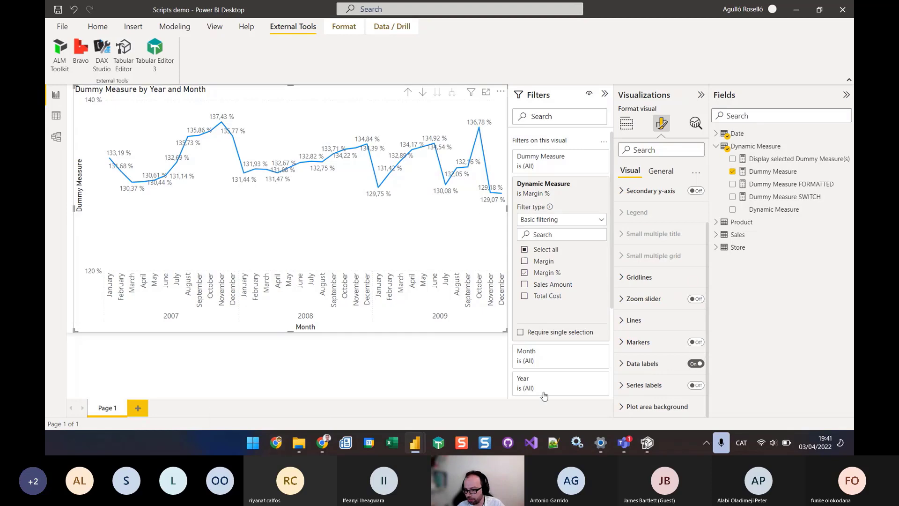
Switch to the browser, follow the blog post's GitHub link for the Time Intelligence calculation group and copy the whole script
left_click(323, 443)
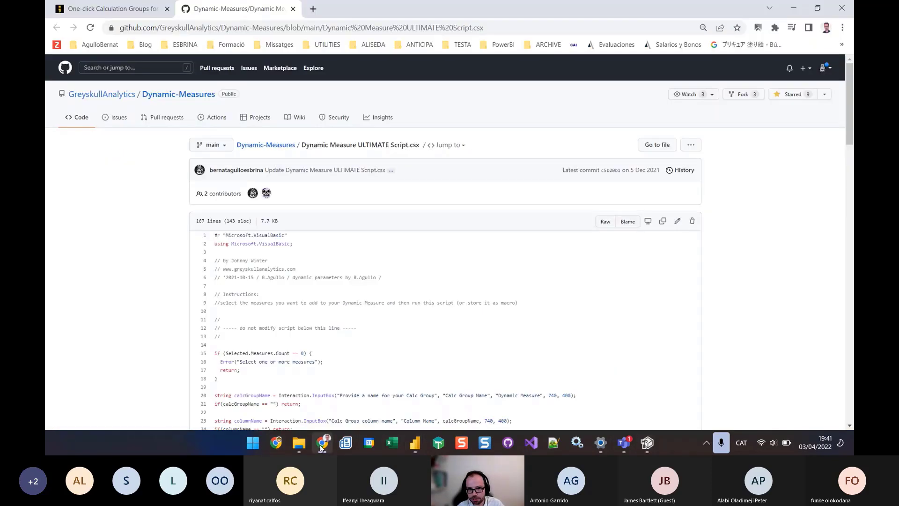
left_click(108, 10)
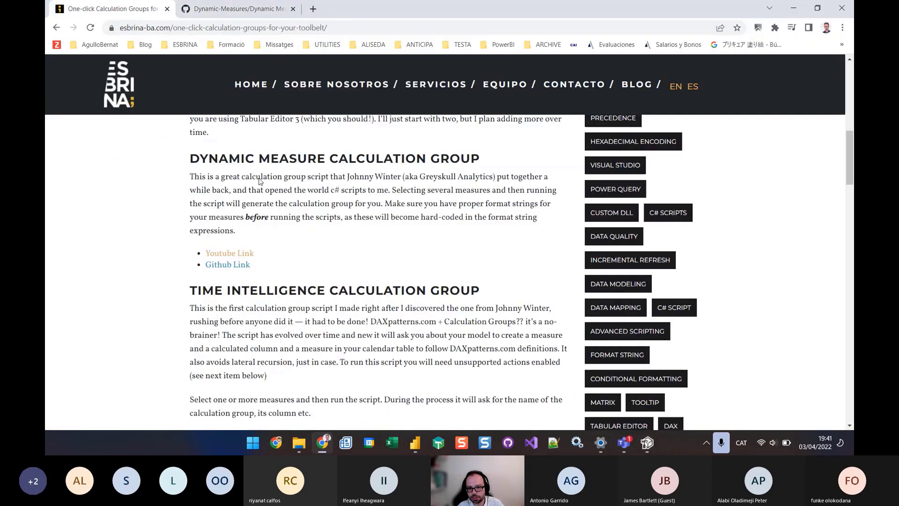
scroll(213, 148, "down", 3)
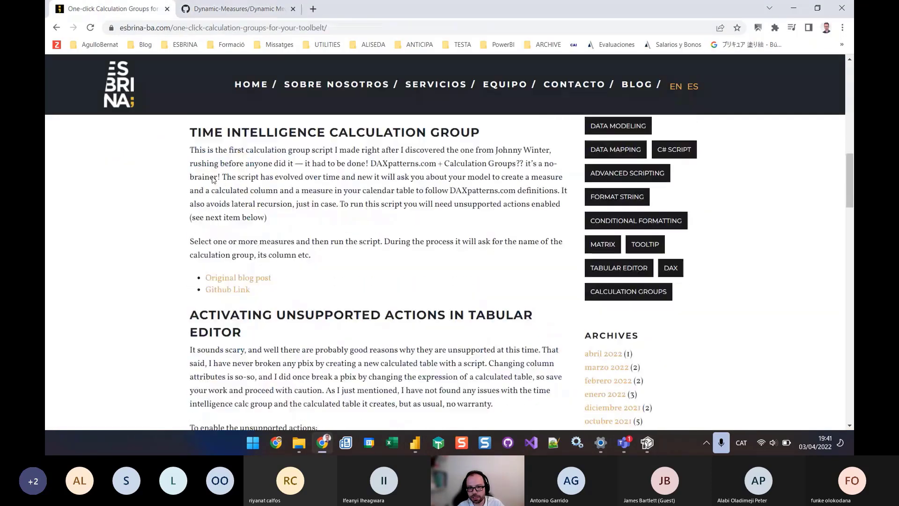
left_click(226, 290)
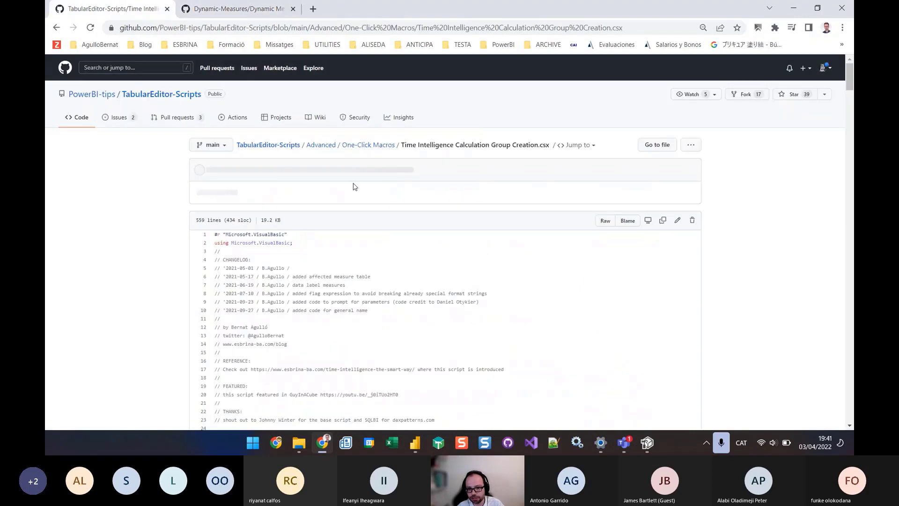
left_click(662, 221)
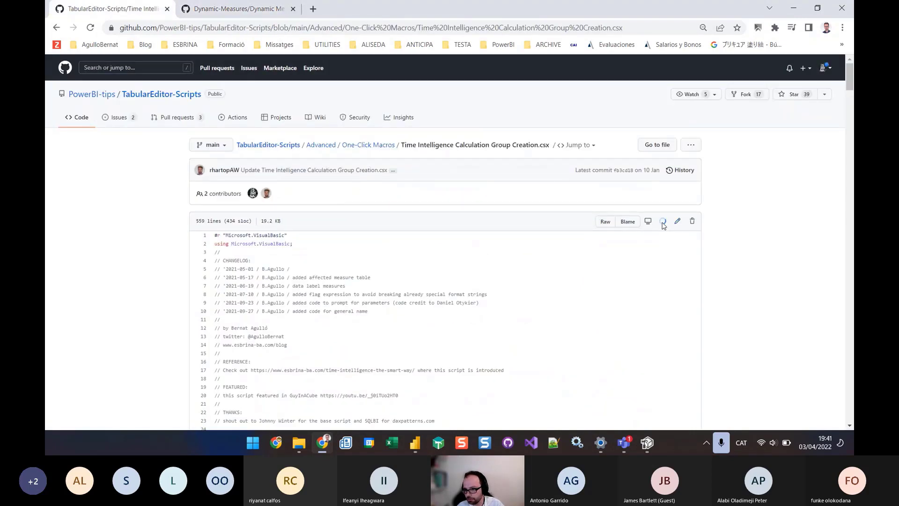
Switch to the Scripts demo.pbix window of Tabular Editor and replace the advanced script with the copied Time Intelligence script
left_click(648, 443)
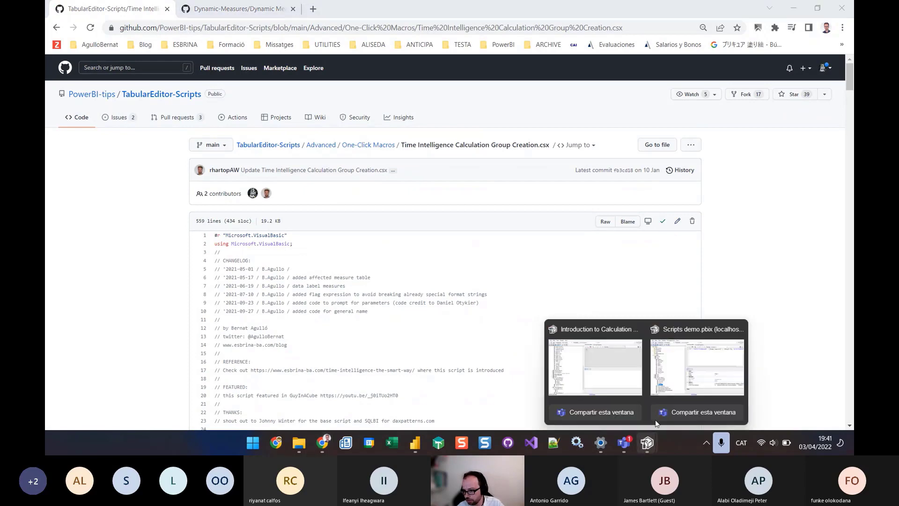
left_click(656, 423)
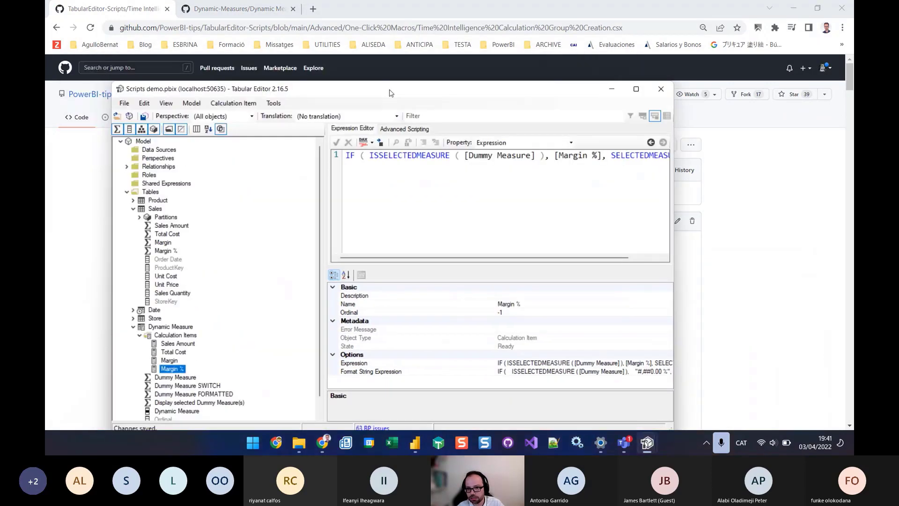
left_click(399, 129)
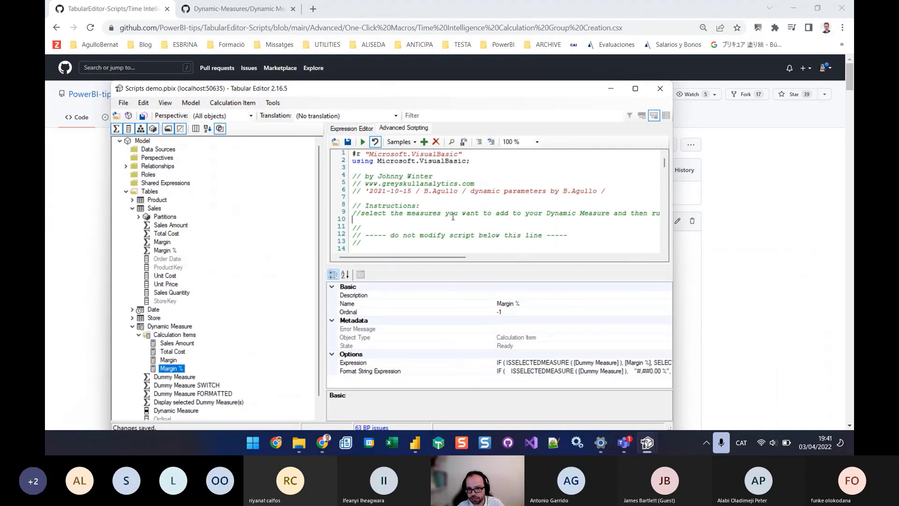
key("ctrl+a")
key("ctrl+v")
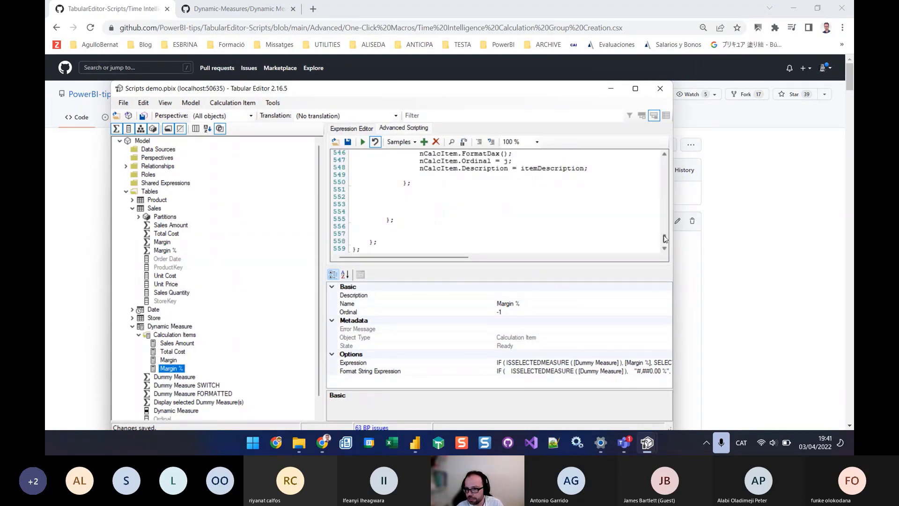
left_click_drag(665, 239, 664, 162)
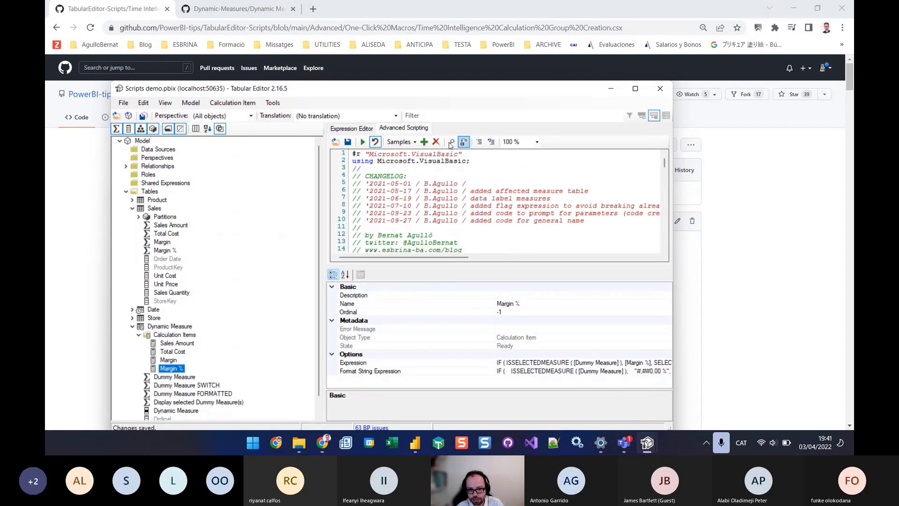
Save the script as a custom action named Time Intelligence, available in the Measure context
left_click(424, 142)
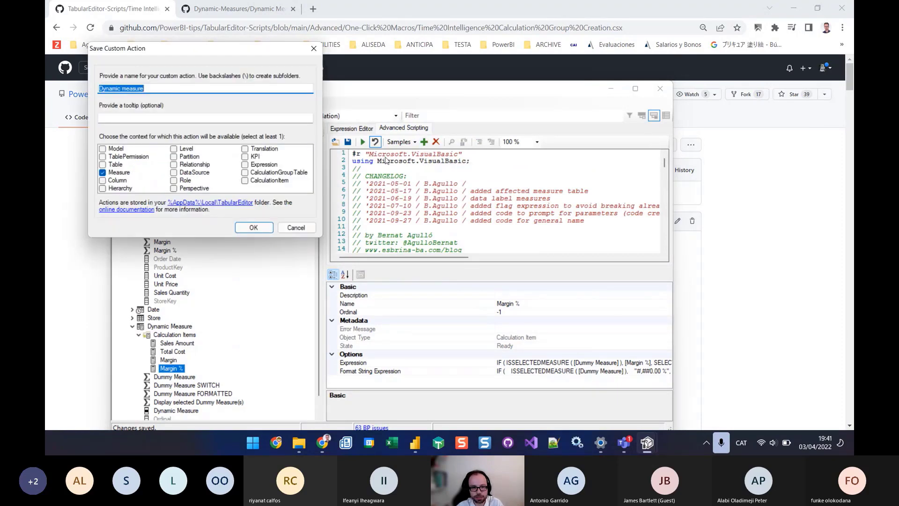
type("Time Intelligence")
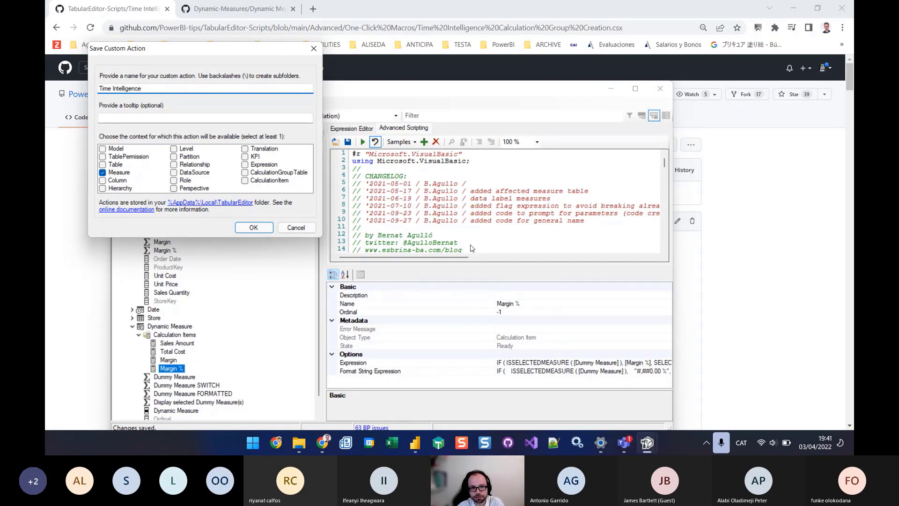
left_click(253, 228)
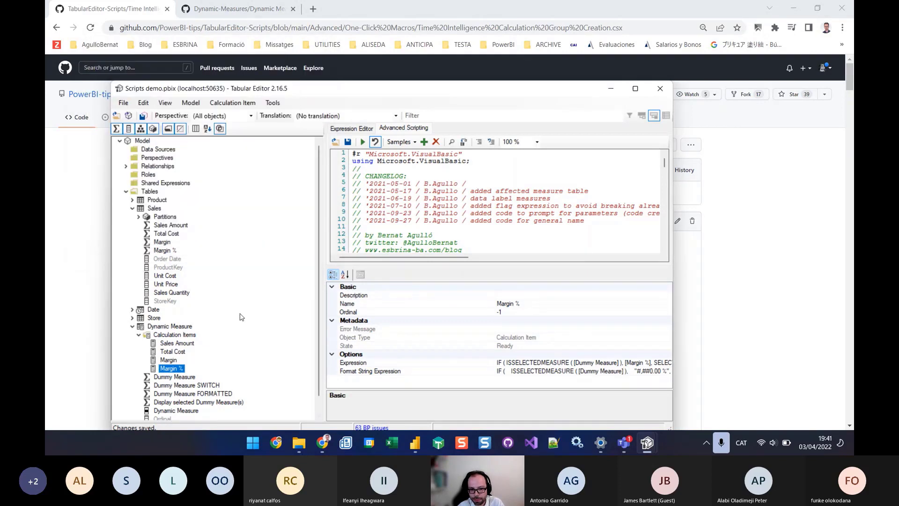
Run the Time Intelligence custom action on the Sales table's Sales Amount, Total Cost, Margin and Margin % measures
left_click(159, 250)
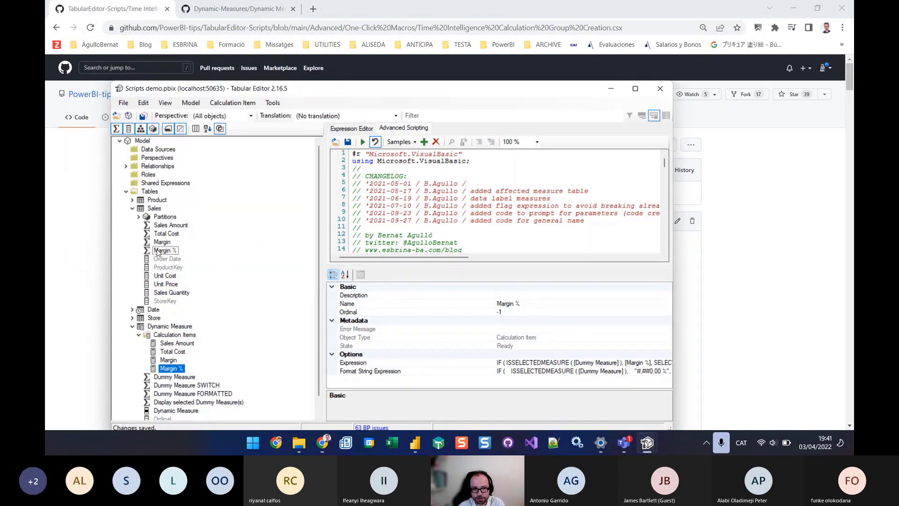
left_click(173, 228, "shift")
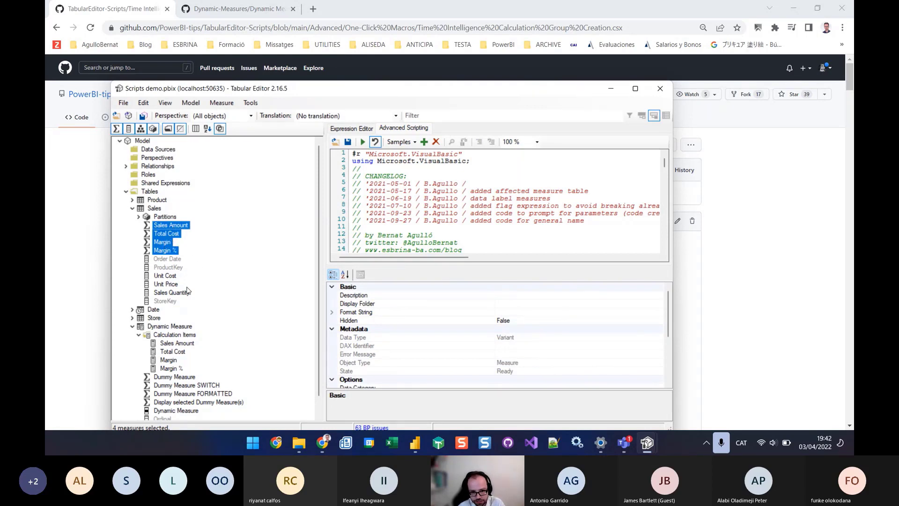
scroll(187, 290, "down", 1)
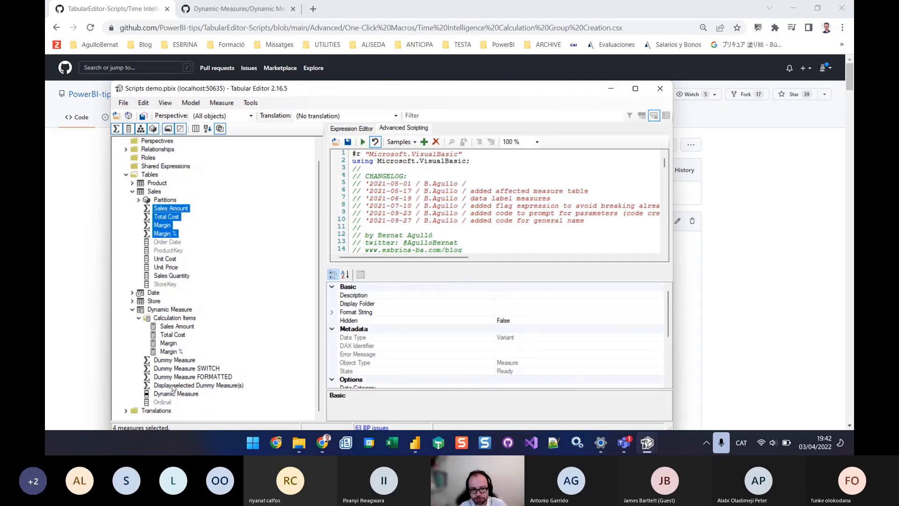
left_click(163, 364)
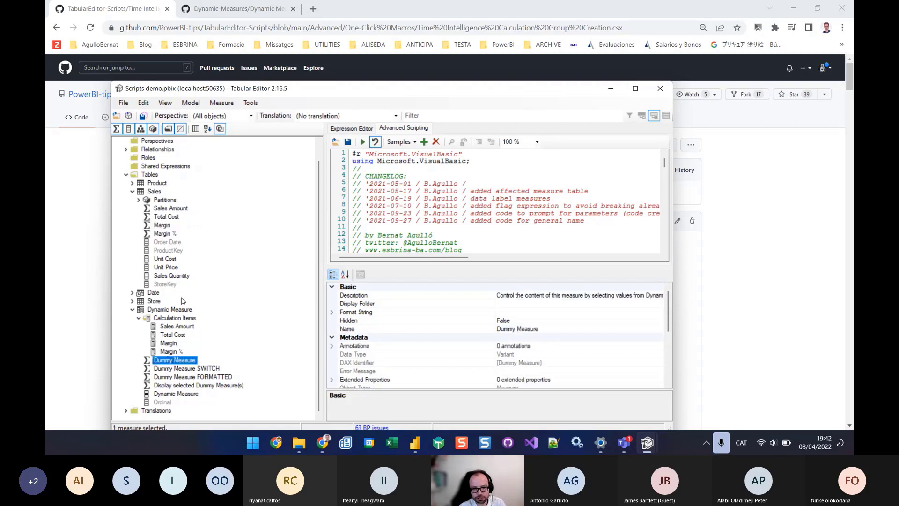
left_click(163, 233)
left_click(162, 209, "shift")
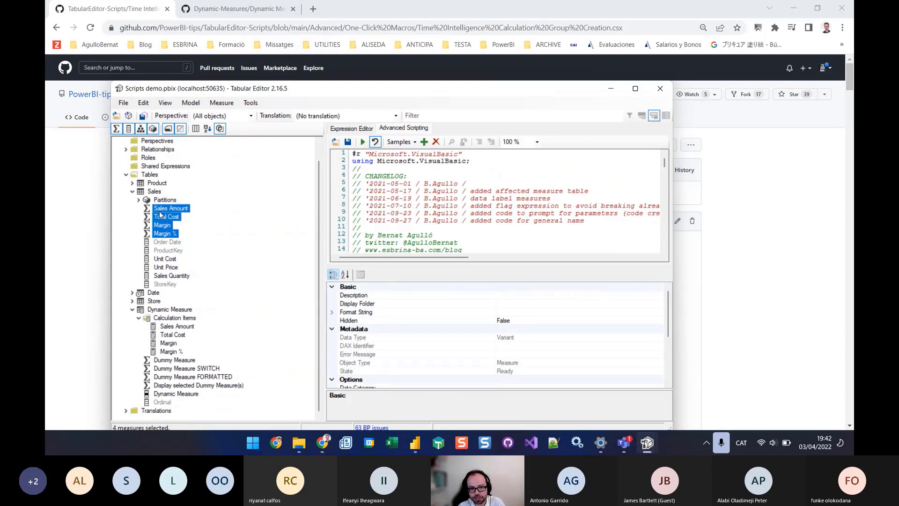
right_click(160, 212)
mouse_move(204, 314)
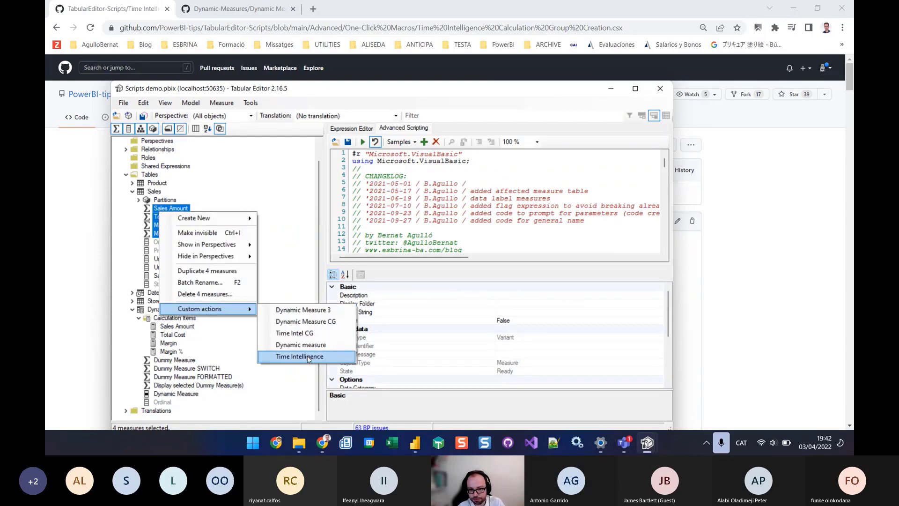
left_click(308, 358)
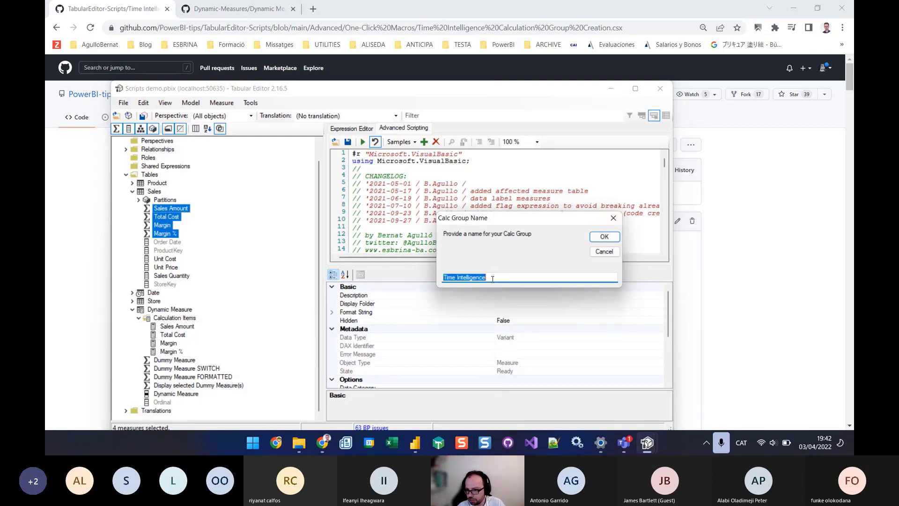
Accept the default names, including Time Intelligence for the calculation group, Time Intelligence Affected Measures for the table and Measure for its column
left_click(604, 237)
left_click(611, 239)
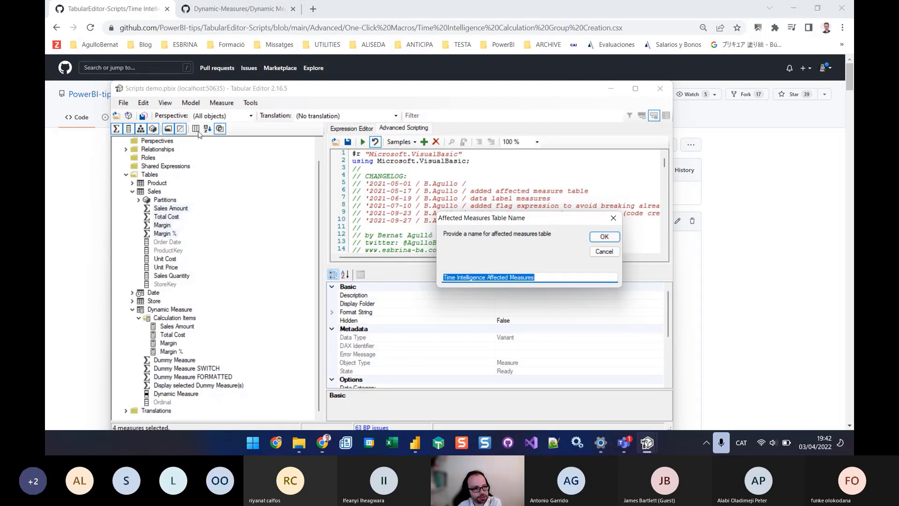
left_click(600, 239)
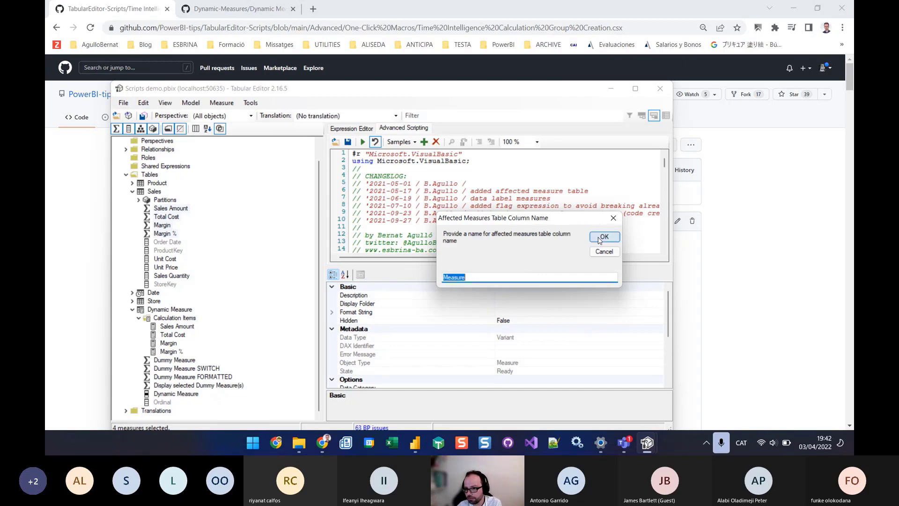
left_click(599, 239)
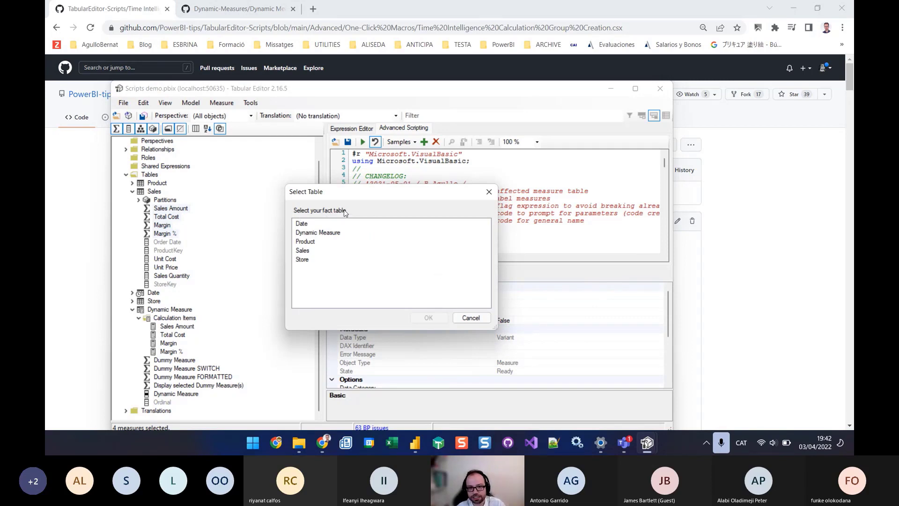
Choose Sales as the fact table and Order Date as its main date column
left_click(303, 251)
left_click(435, 319)
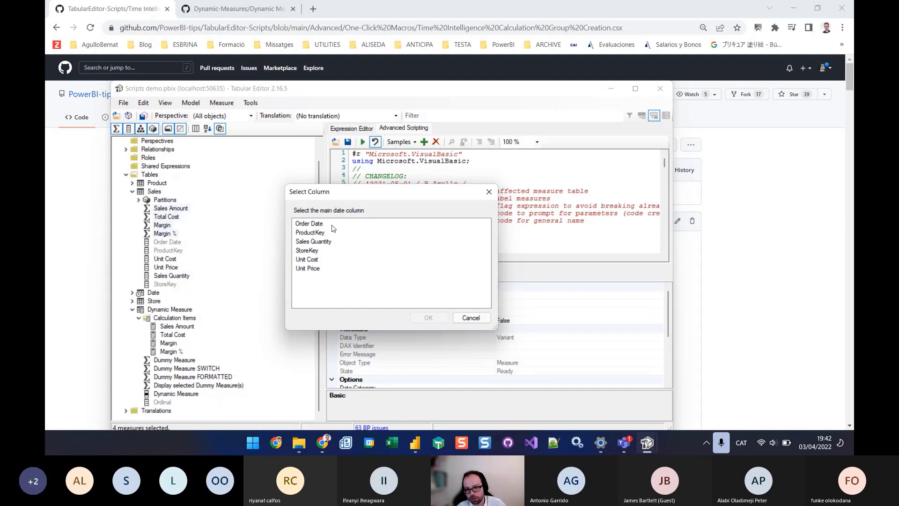
left_click(327, 225)
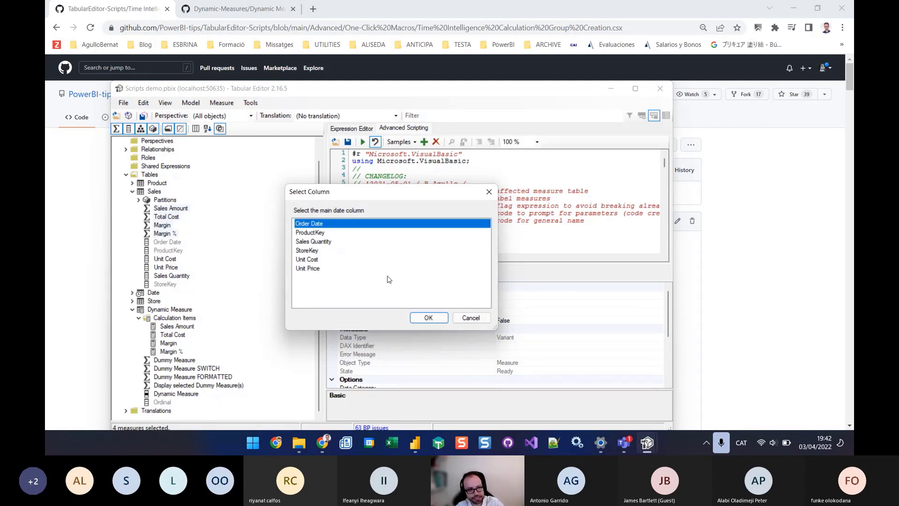
left_click(420, 321)
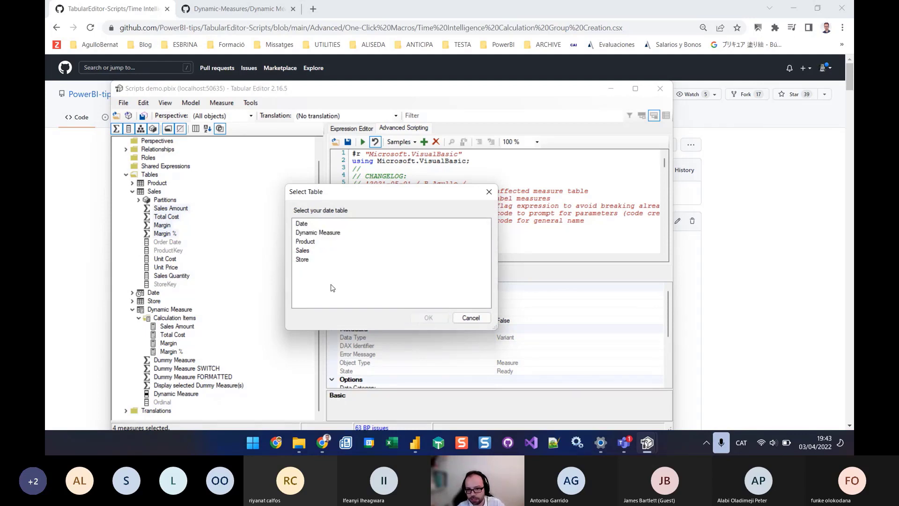
Choose Date as the date table, with Date as the date column and Year as the year column
left_click(302, 226)
left_click(428, 319)
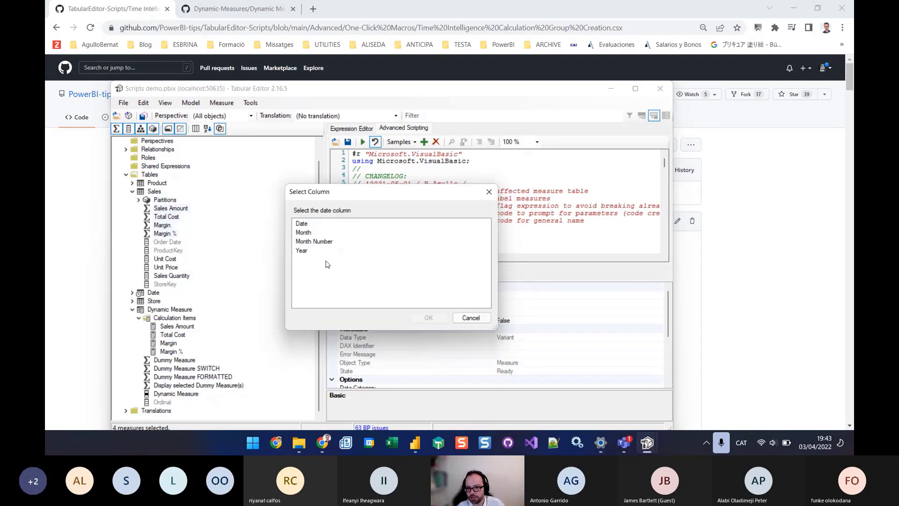
left_click(304, 224)
left_click(429, 319)
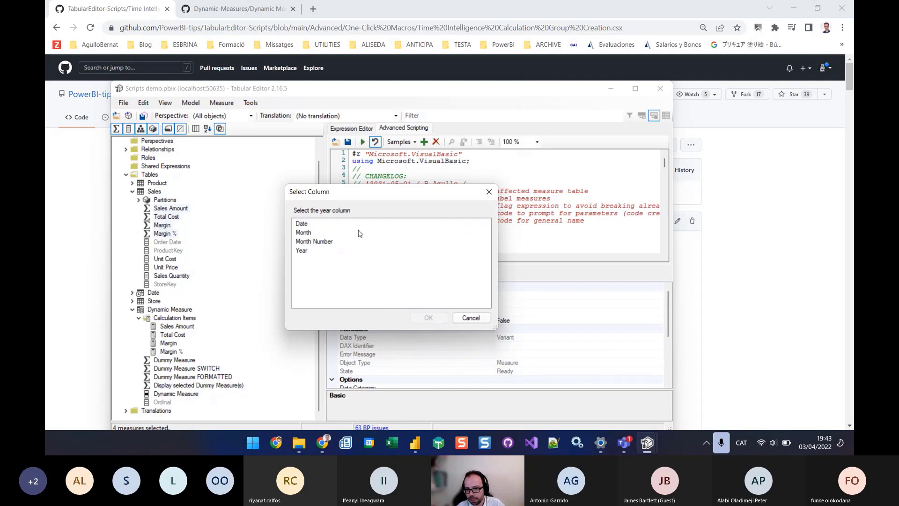
left_click(305, 251)
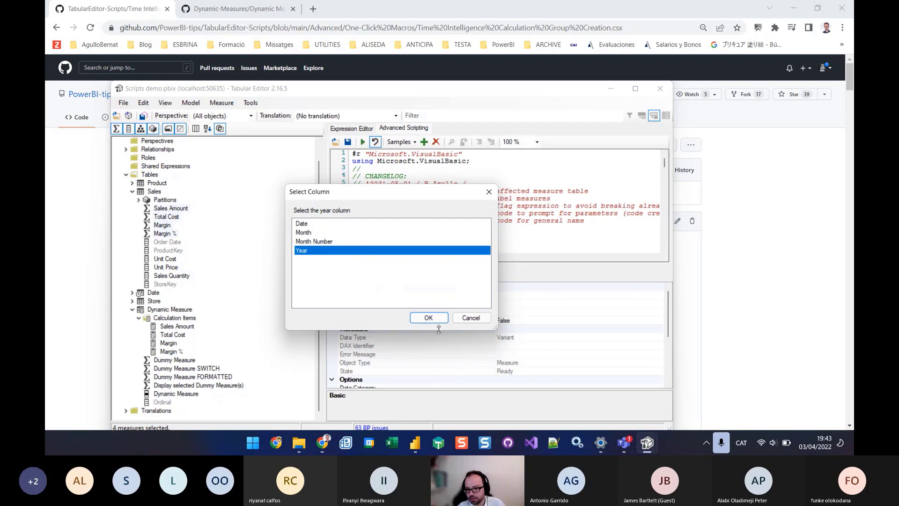
left_click(428, 318)
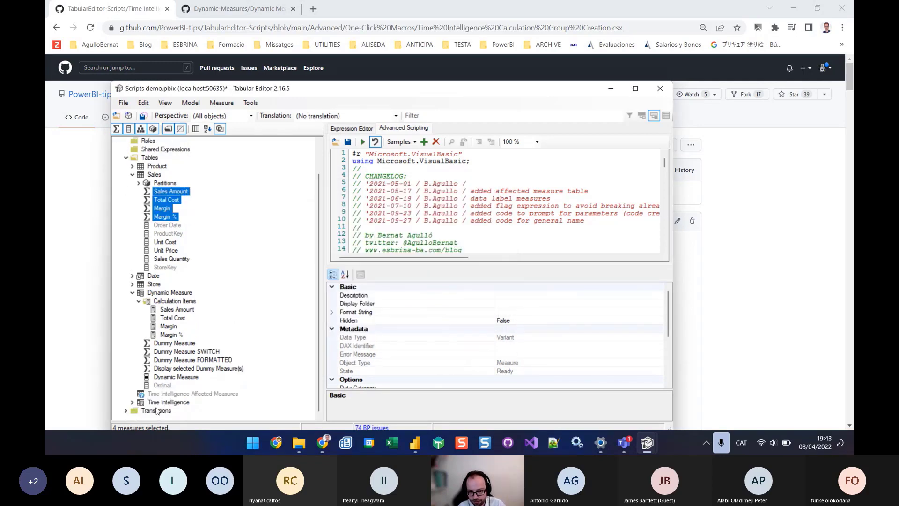
Examine the Time Intelligence Affected Measures table's expression and the PY item of the Time Intelligence calculation group
left_click(184, 396)
left_click(177, 404)
left_click(183, 396)
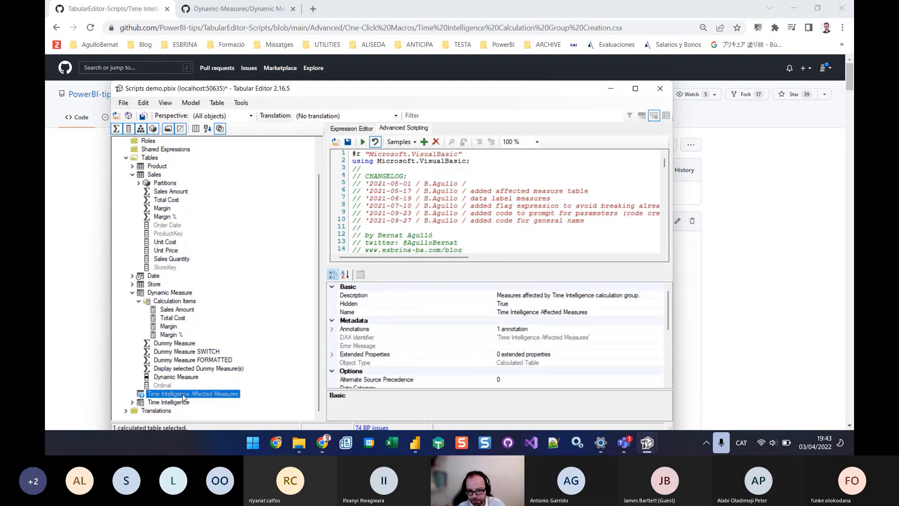
left_click(132, 402)
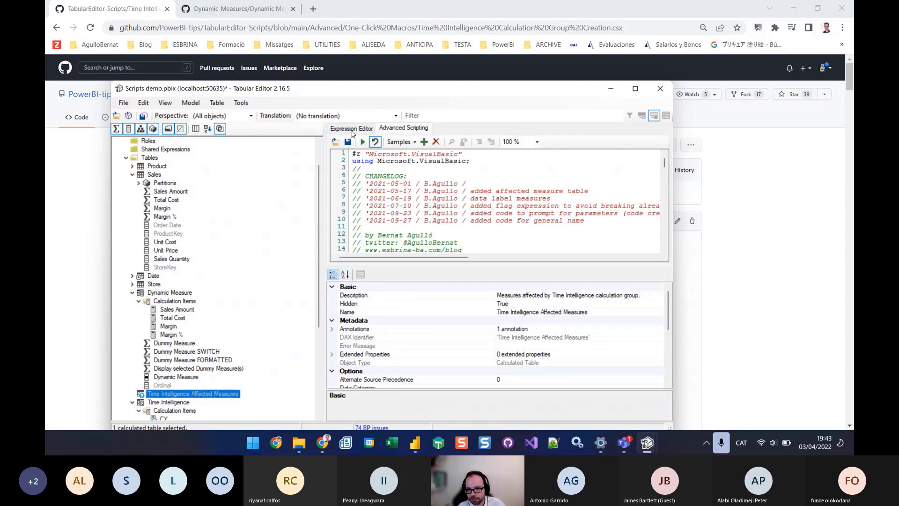
double_click(192, 394)
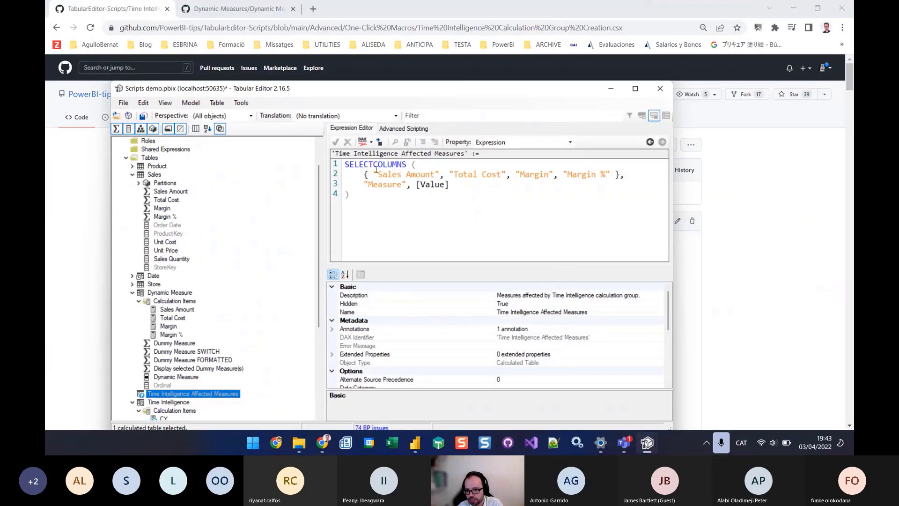
left_click(373, 174)
left_click_drag(397, 174, 603, 192)
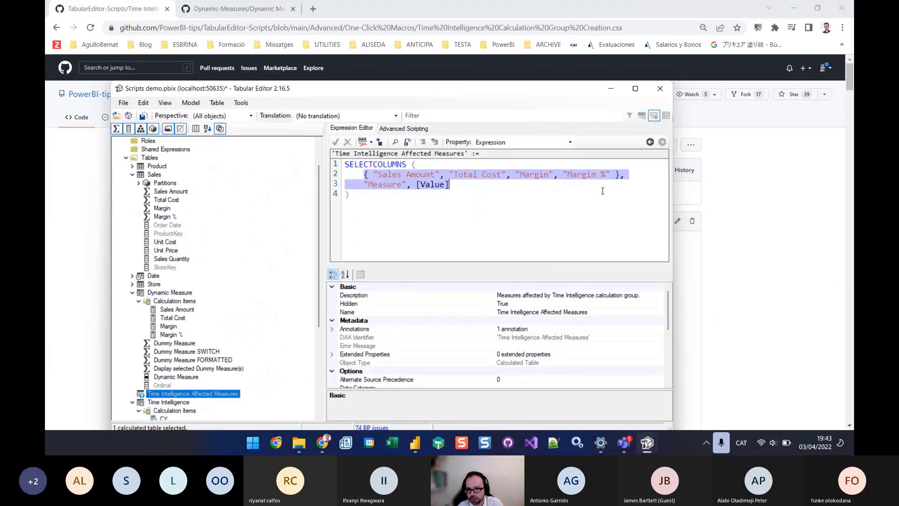
left_click(603, 191)
scroll(197, 400, "down", 6)
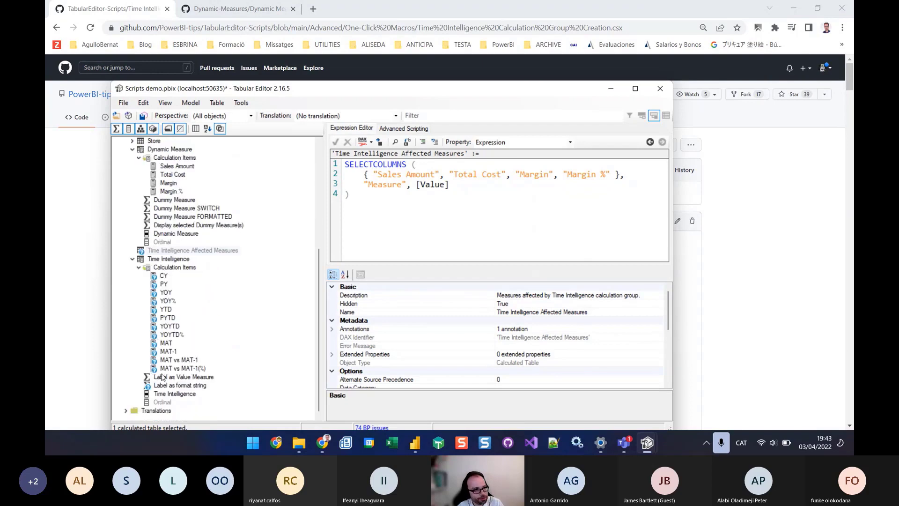
left_click(162, 283)
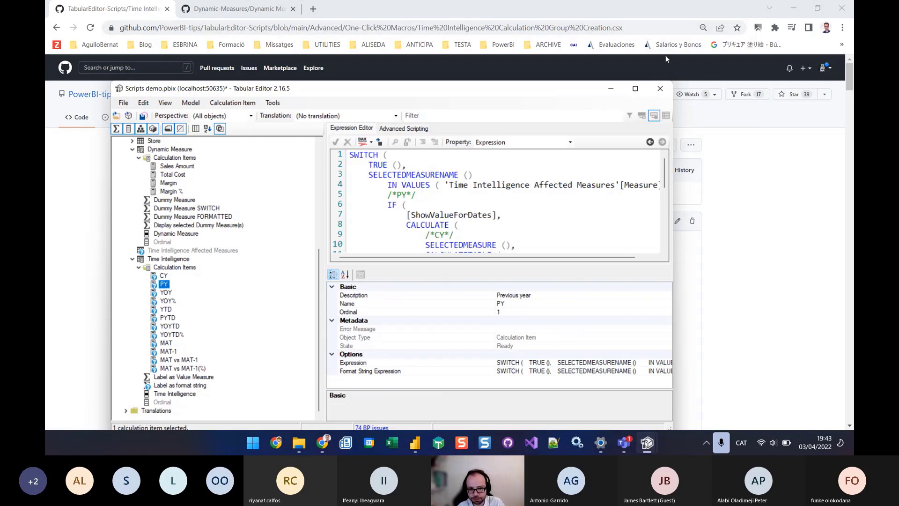
Save the model changes to the connected Scripts demo report and refresh its calculated objects in Power BI Desktop
left_click(143, 118)
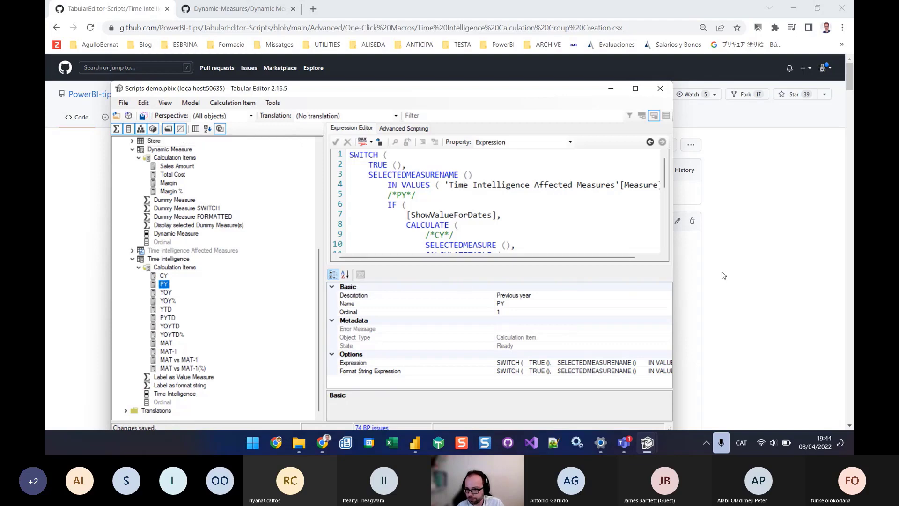
mouse_move(418, 449)
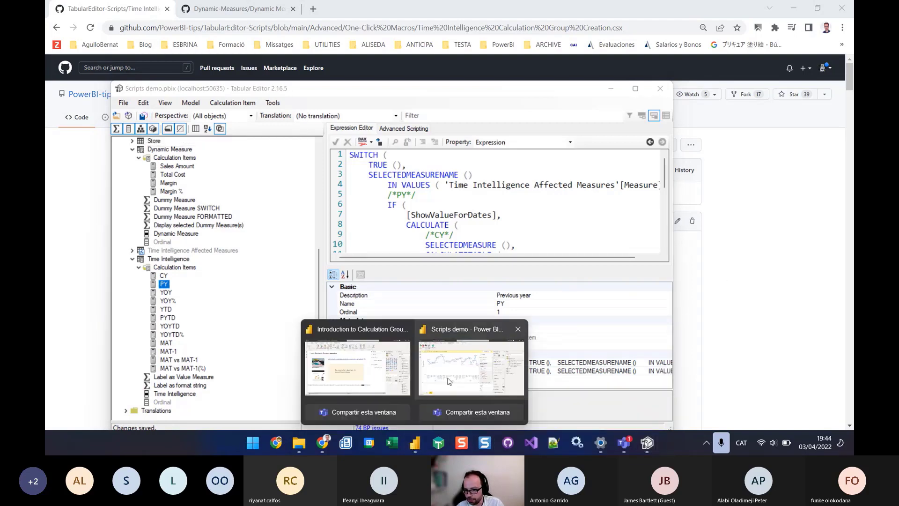
left_click(492, 370)
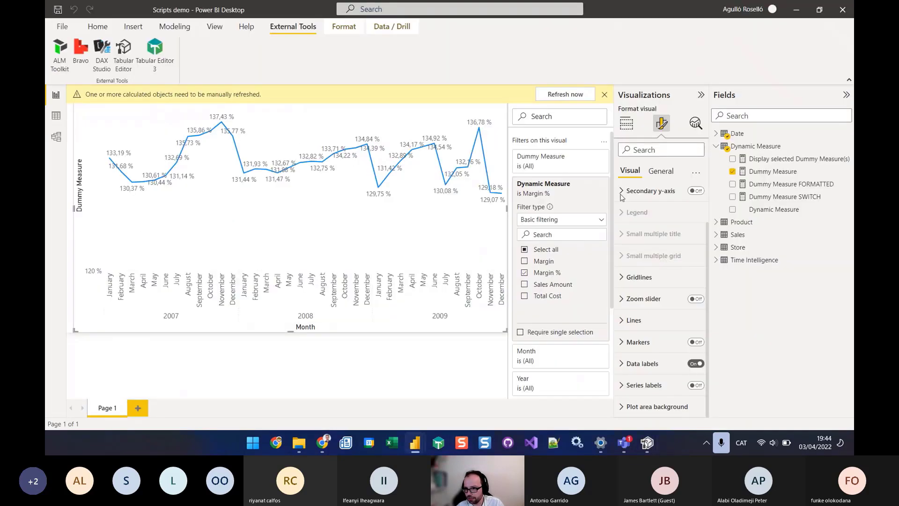
left_click(580, 95)
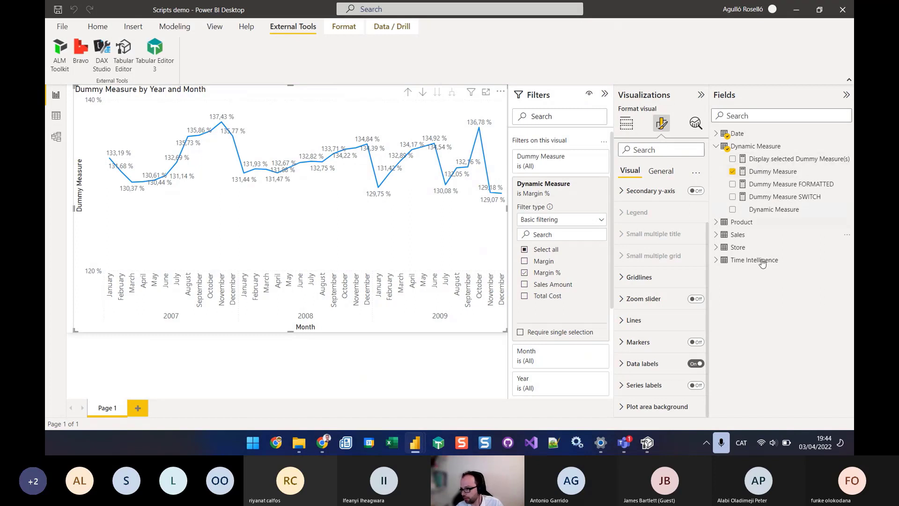
Add Time Intelligence as a visual-level filter on the Dummy Measure line chart and restrict it to PY
left_click(717, 261)
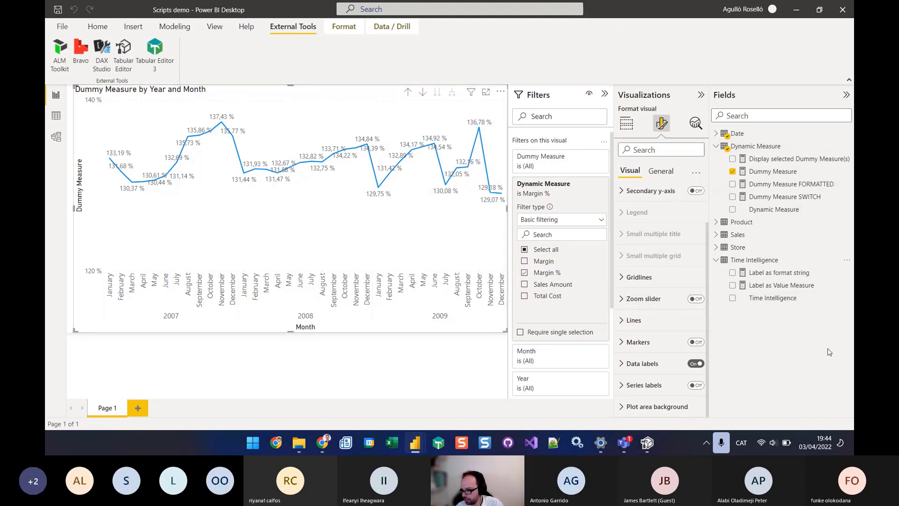
left_click_drag(766, 298, 570, 358)
scroll(573, 362, "down", 3)
scroll(552, 363, "down", 1)
left_click(525, 337)
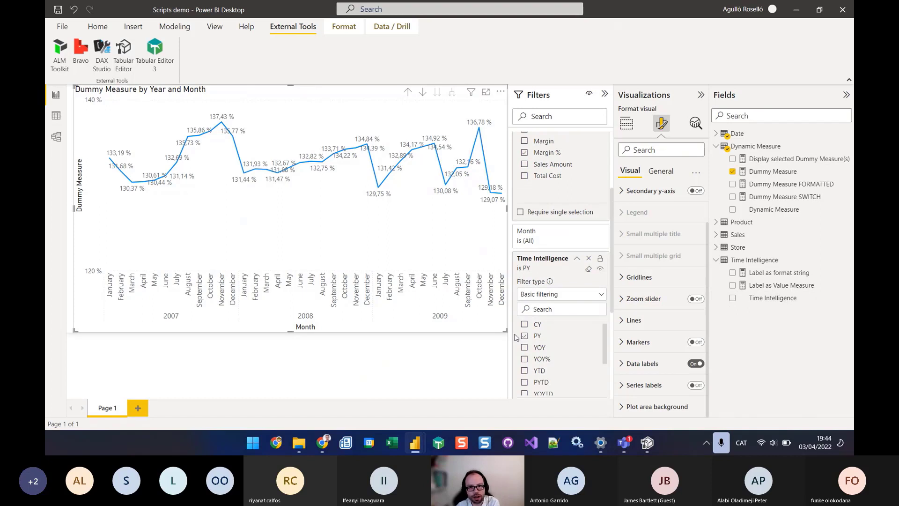
mouse_move(471, 182)
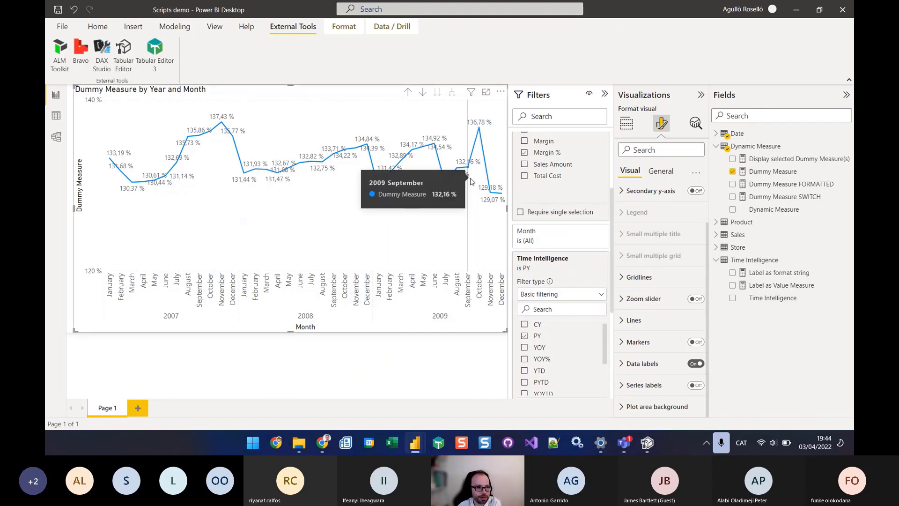
Add "Dummy Measure" after "Margin %" in the Time Intelligence Affected Measures table formula and commit it
left_click(61, 120)
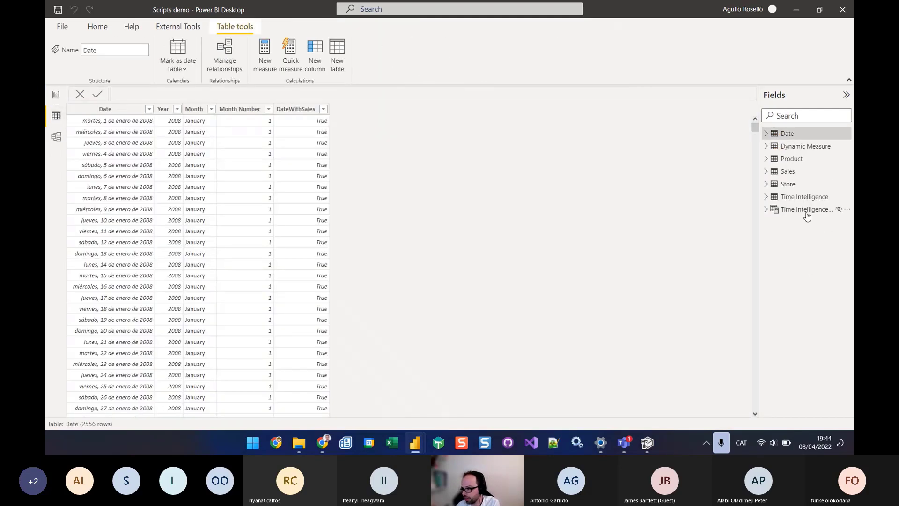
left_click(804, 210)
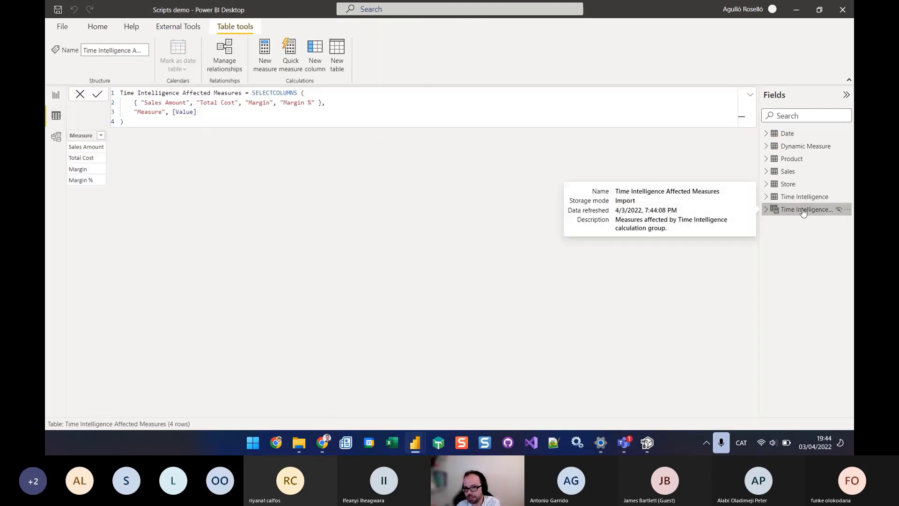
left_click(316, 103)
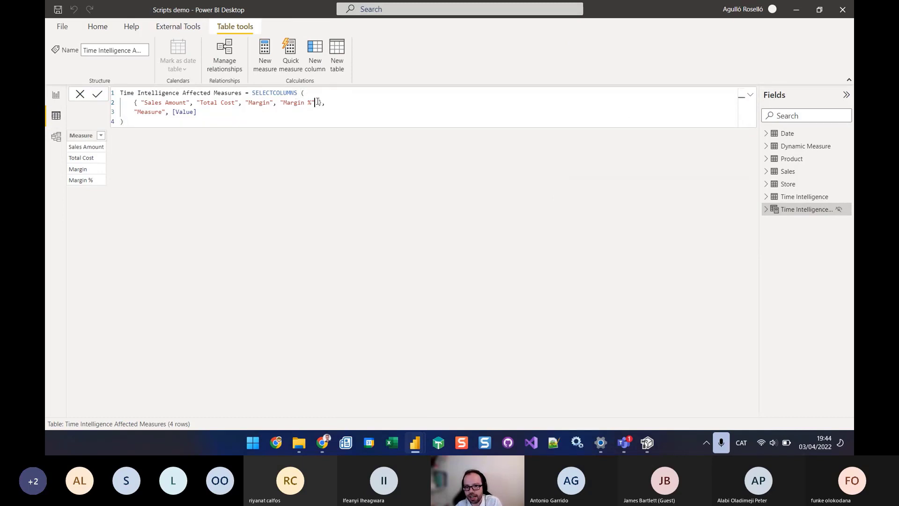
type(", ")
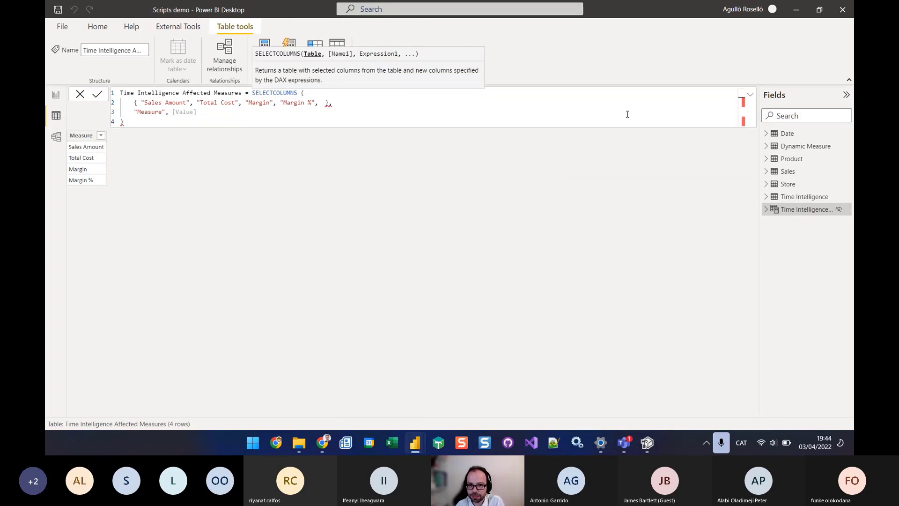
type("\"Dummy Measure\"")
key("End")
key("Down")
key("Down")
type("ç")
key("BackSpace")
key("Return")
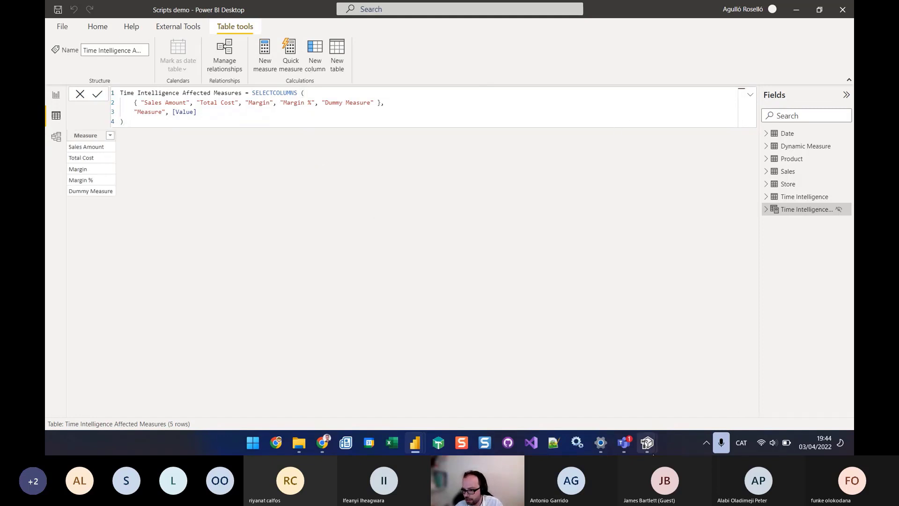
Switch to the Scripts demo model in Tabular Editor and examine the PY expression's SELECTEDMEASURENAME check against the affected measures table
left_click(647, 446)
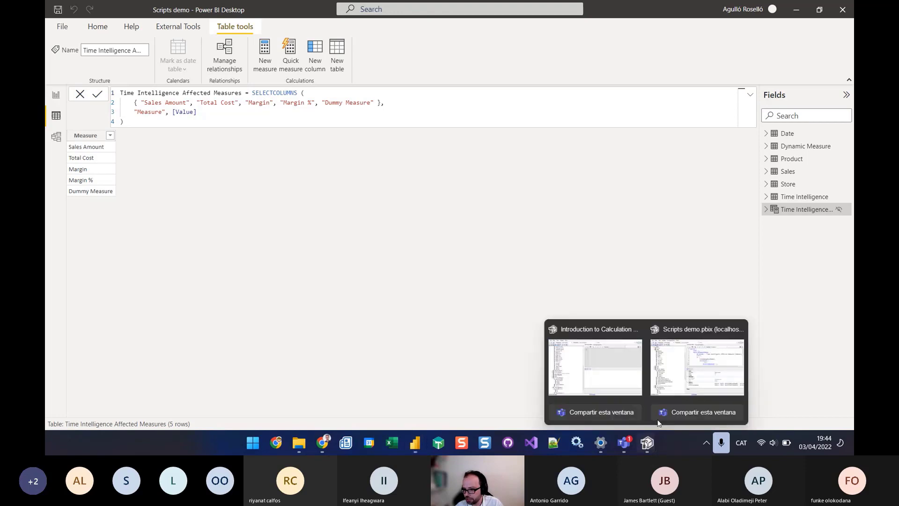
left_click(695, 375)
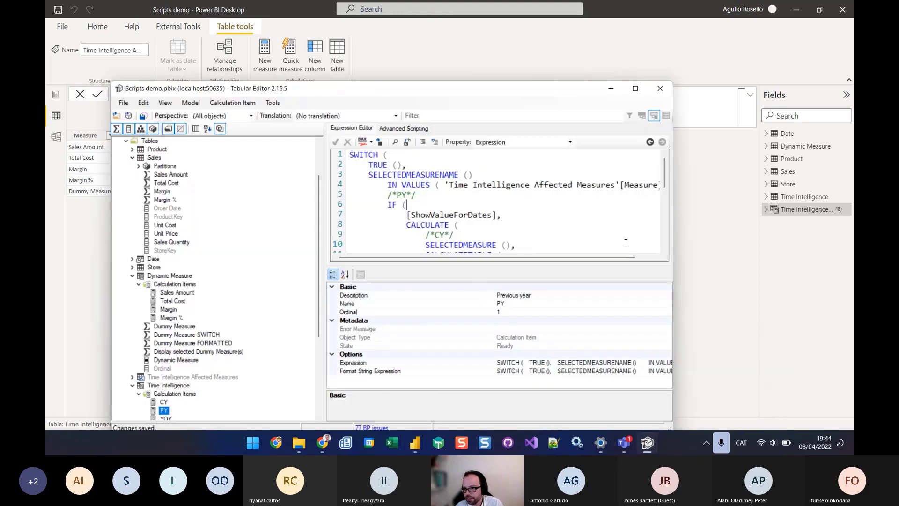
left_click(635, 88)
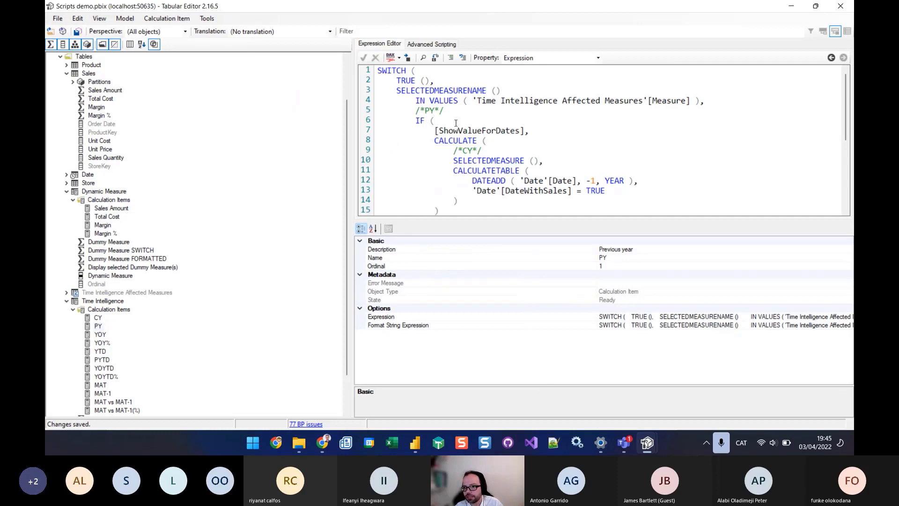
left_click_drag(398, 91, 539, 88)
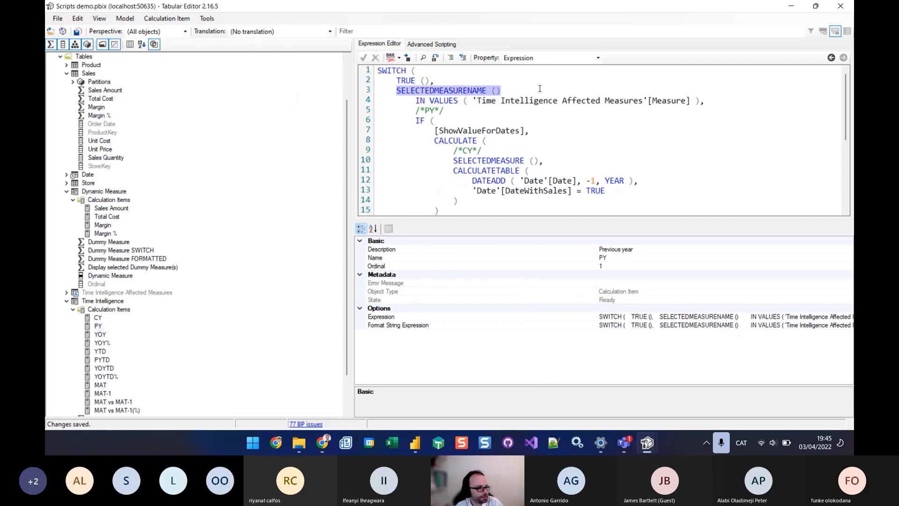
left_click_drag(411, 101, 798, 104)
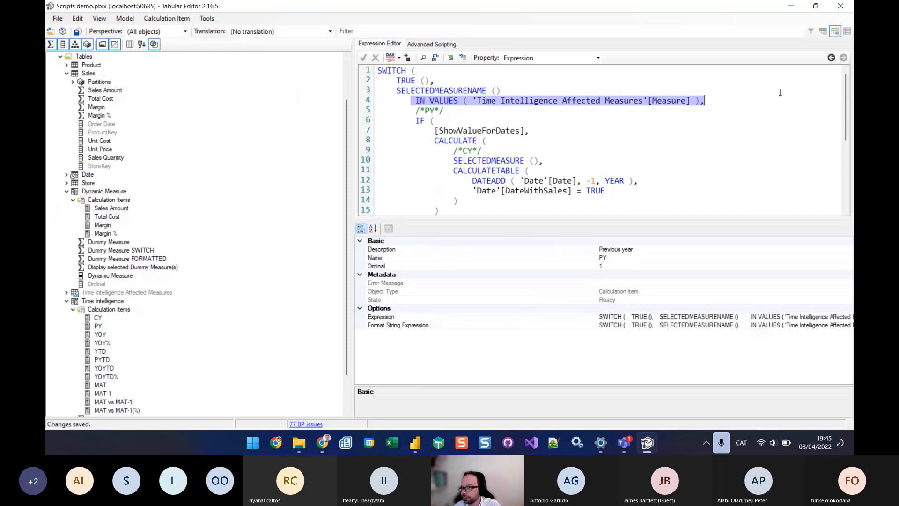
left_click(799, 8)
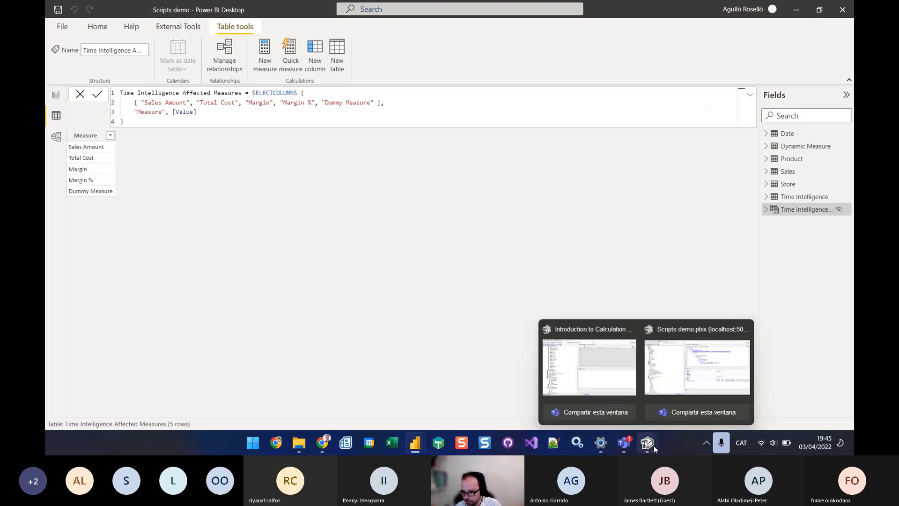
Advance the Introduction to Calculation Groups report to its last bookmark and close the report without saving
mouse_move(416, 447)
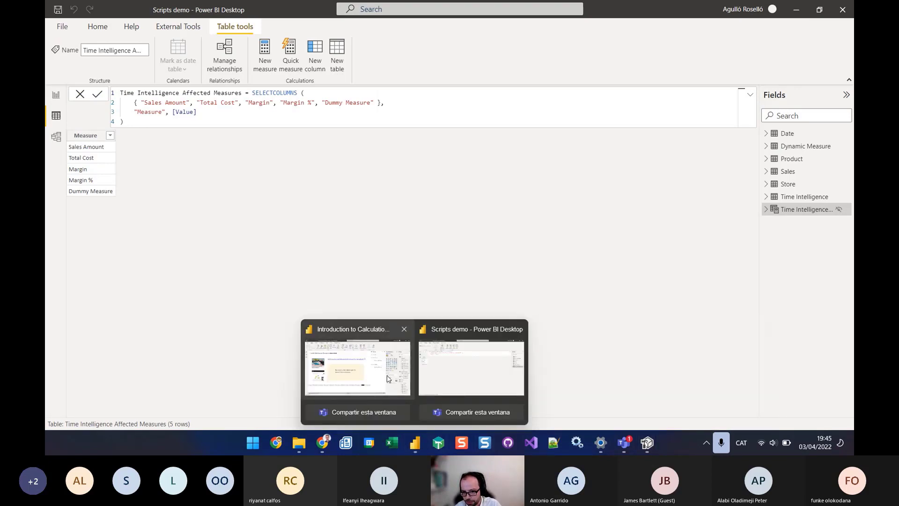
left_click(391, 379)
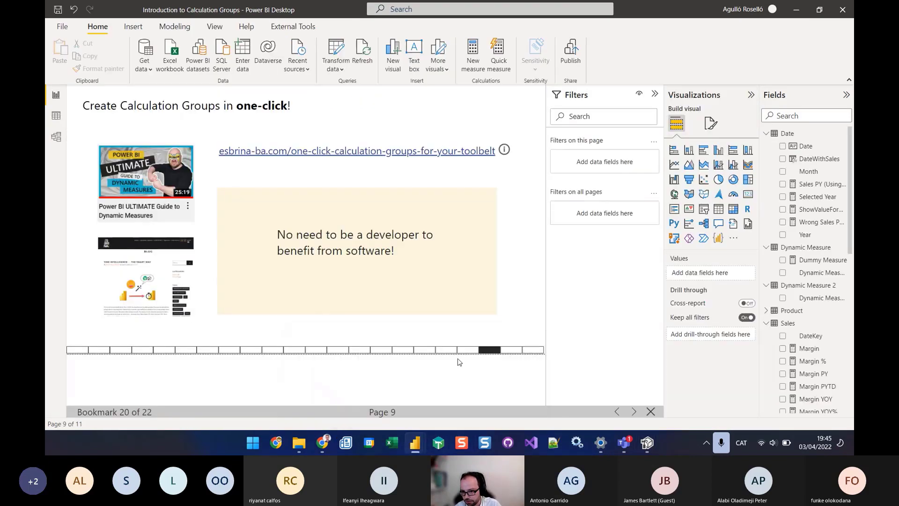
left_click(634, 412)
left_click(634, 412)
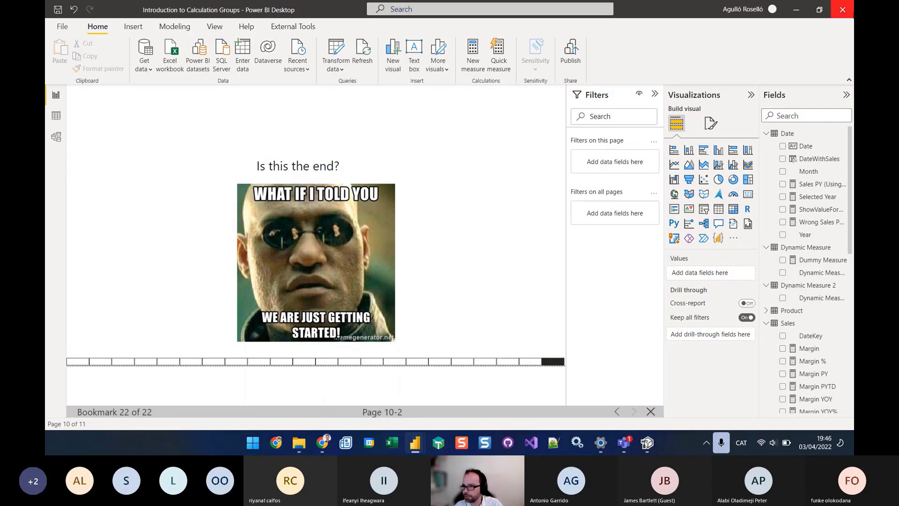
left_click(848, 14)
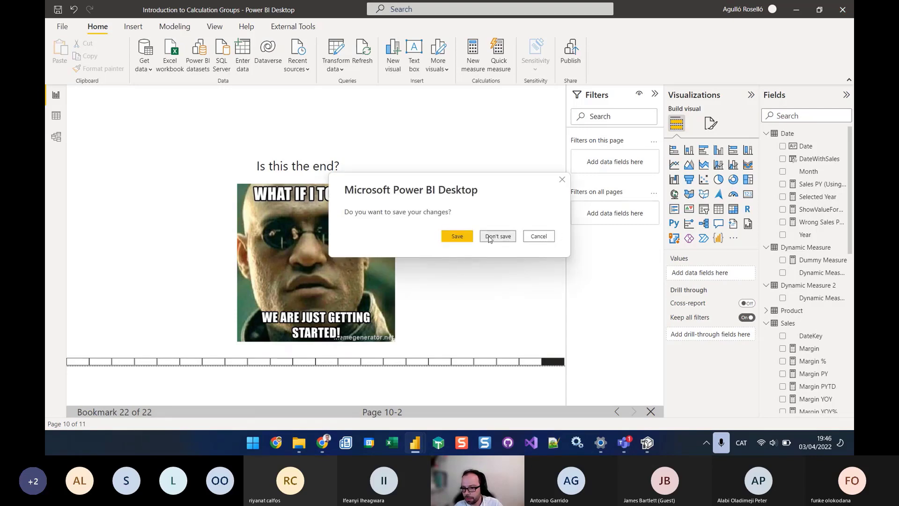
left_click(497, 237)
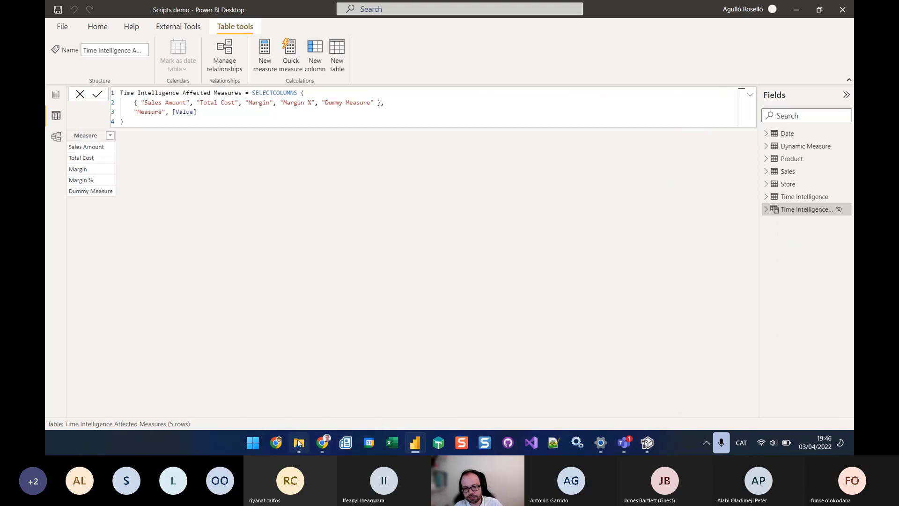
Open the Calculation Groups Gallery report from File Explorer
left_click(298, 442)
left_click(455, 141)
double_click(455, 142)
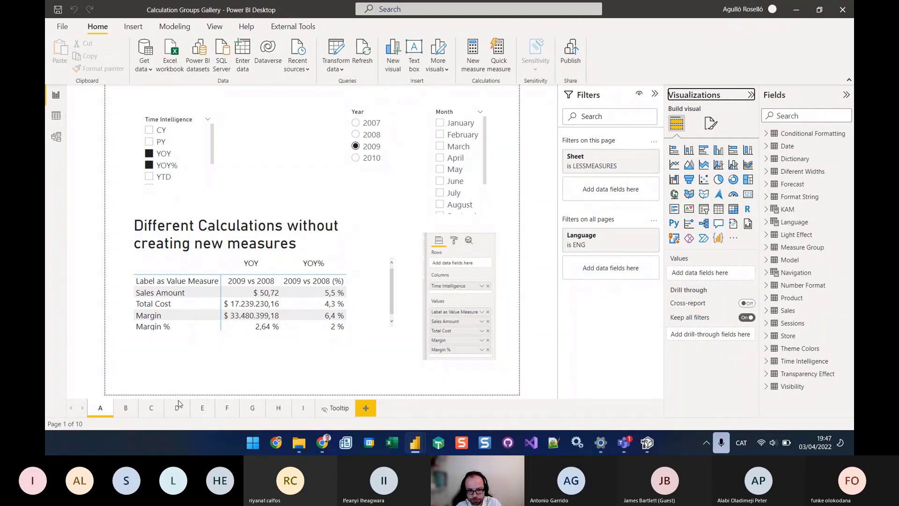
Go to report page B and set the Model slicer to By Delivery Date
left_click(125, 410)
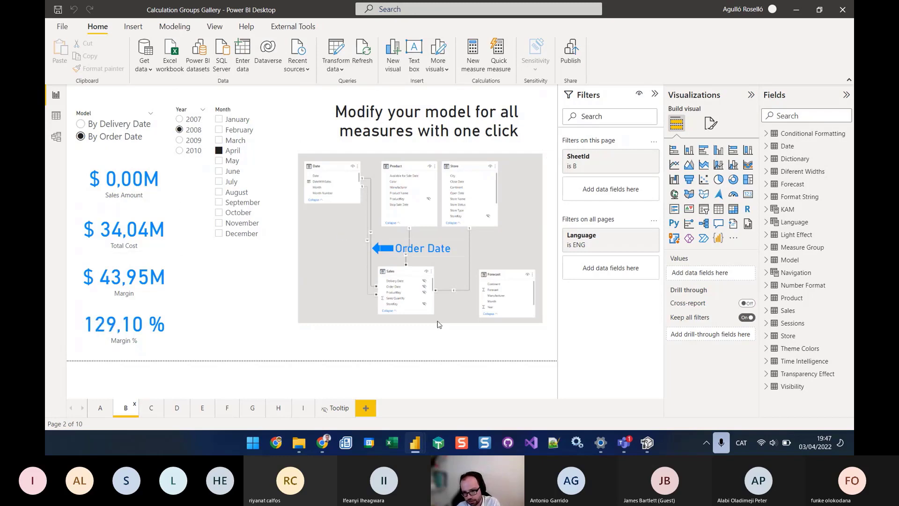
left_click(81, 125)
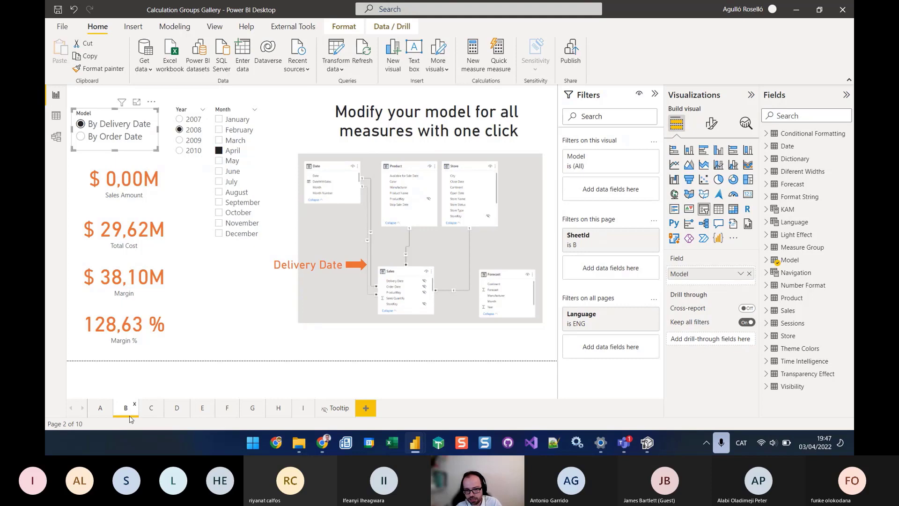
Go to report page C and inspect the With Sales visual-level filter on the manufacturer matrix
left_click(154, 408)
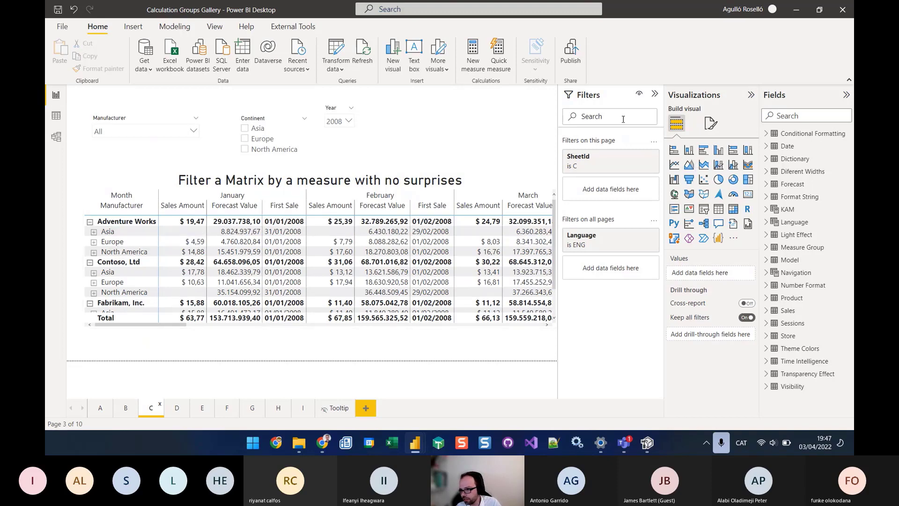
left_click(485, 182)
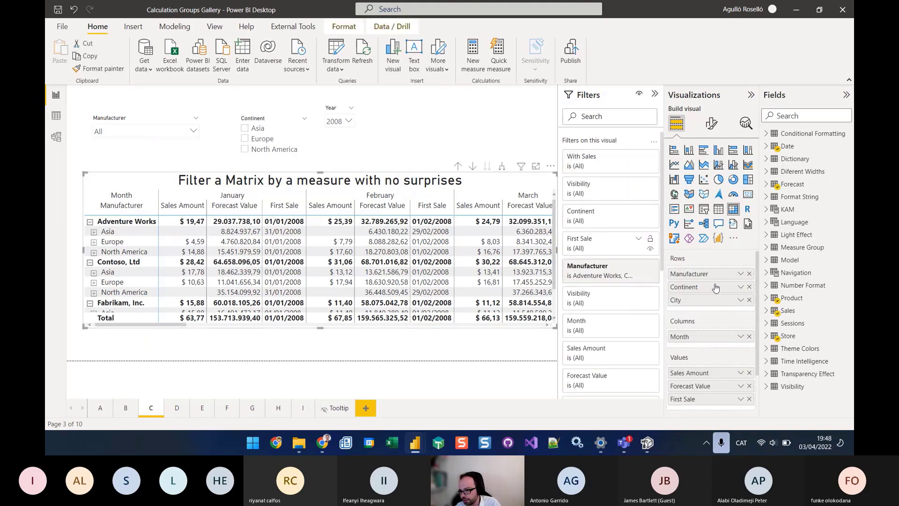
left_click(628, 157)
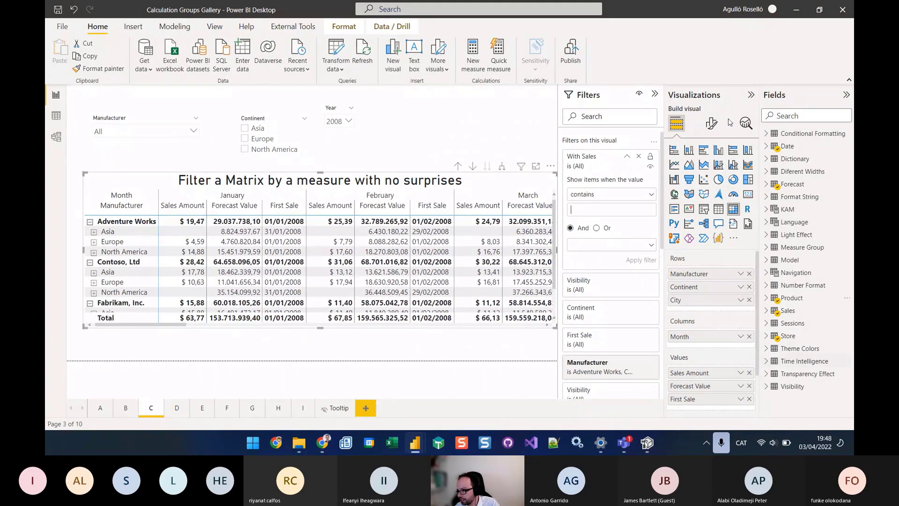
Search the model fields for "with" and examine the formula of the With Sales measure
left_click(786, 115)
type("with")
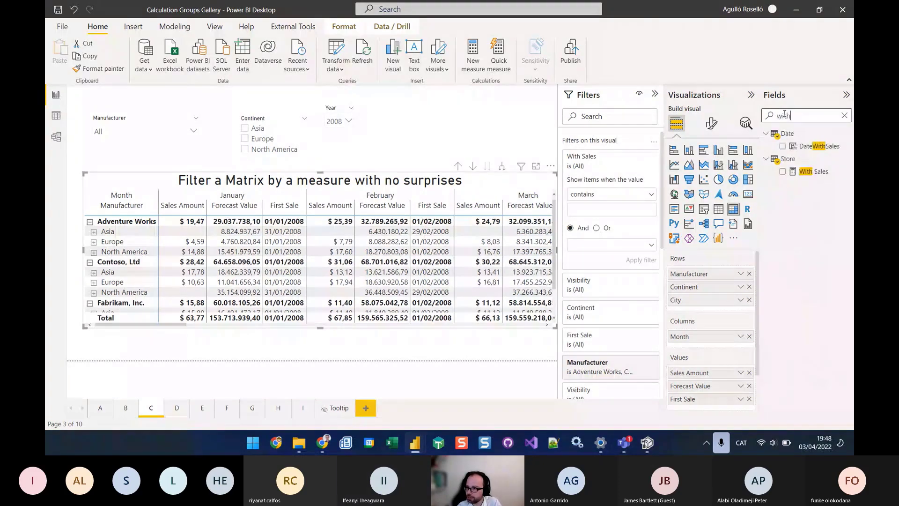
left_click(821, 176)
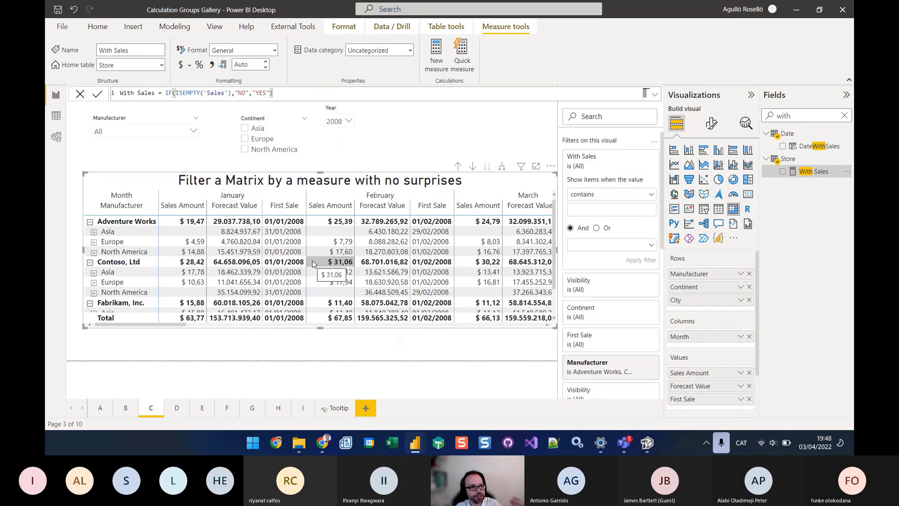
Try filtering the manufacturer matrix to With Sales containing YES, and clear that filter again
left_click(619, 208)
type("YES")
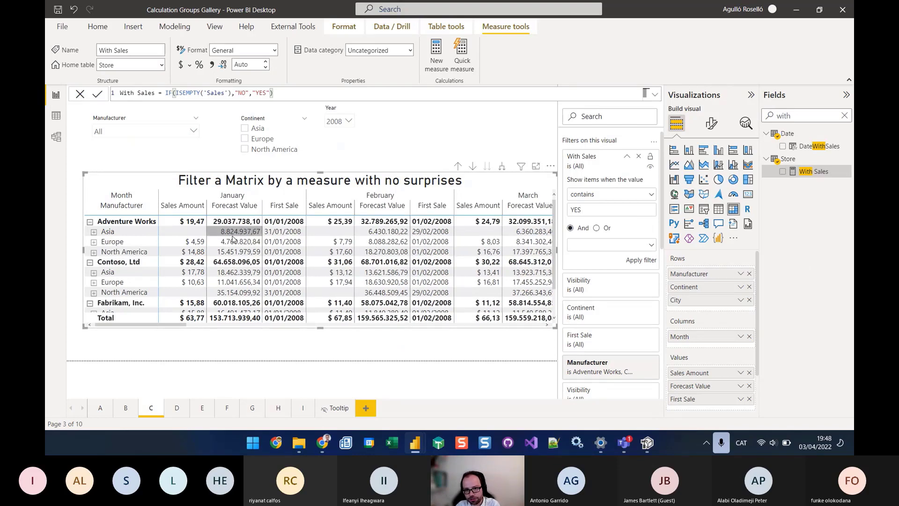
left_click(633, 265)
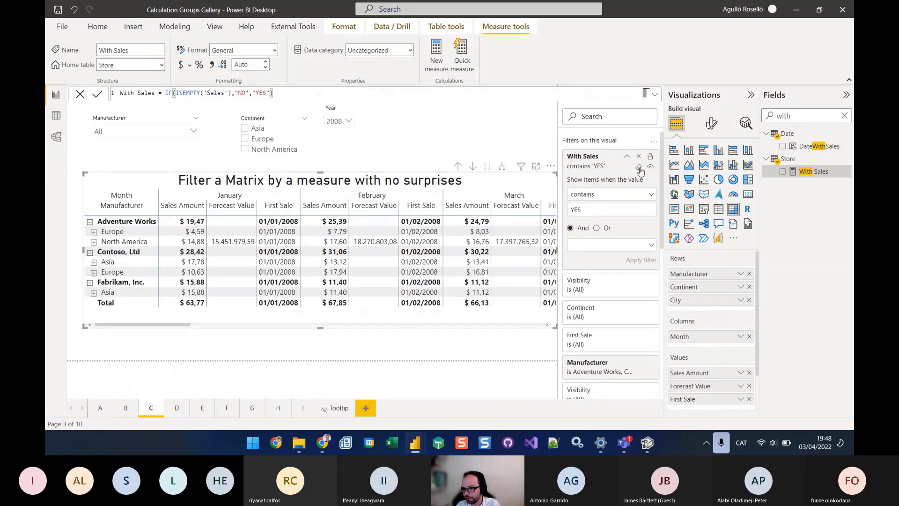
left_click(640, 167)
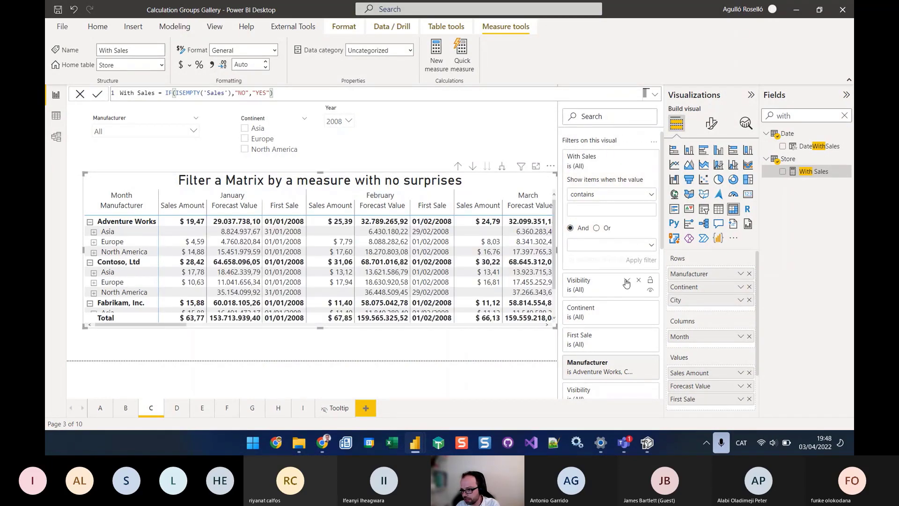
Filter the manufacturer matrix with the Visibility calculation item Only with sales
left_click(627, 283)
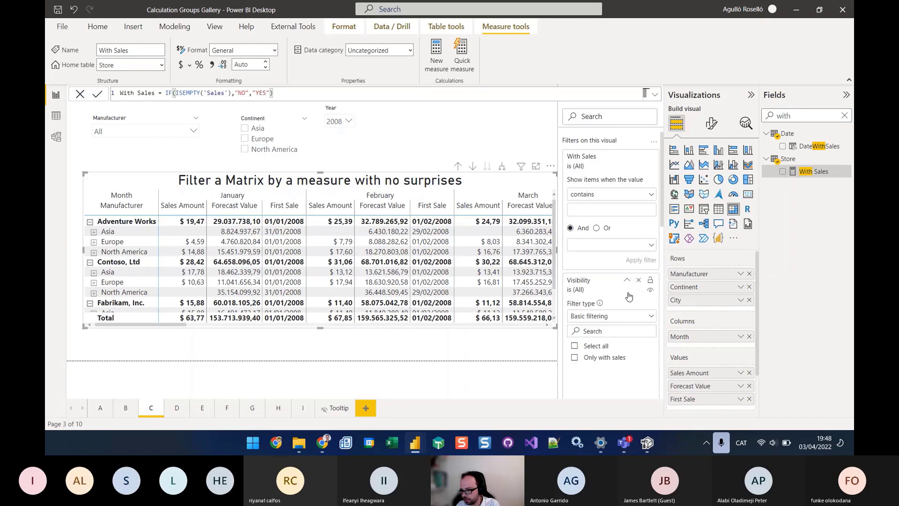
left_click(575, 358)
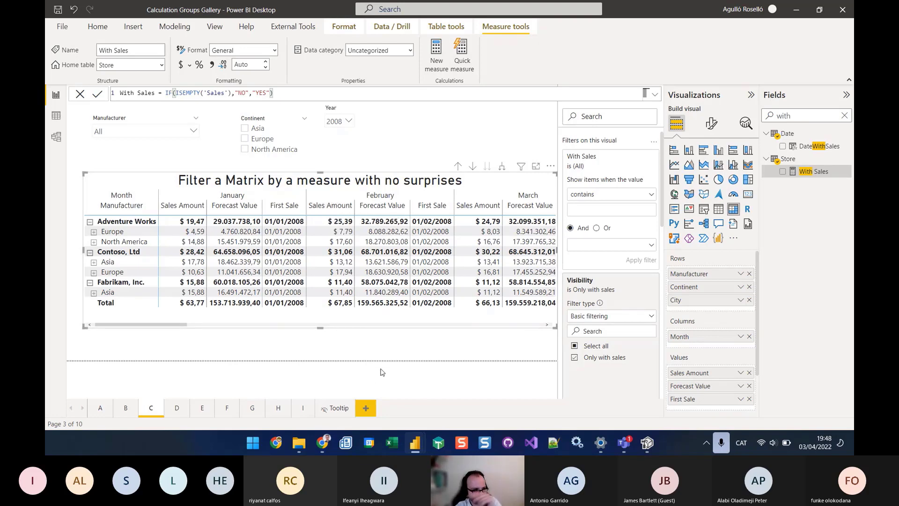
On report page D, set the Column Width slicer to auto and select both customers 1 and 2
left_click(174, 406)
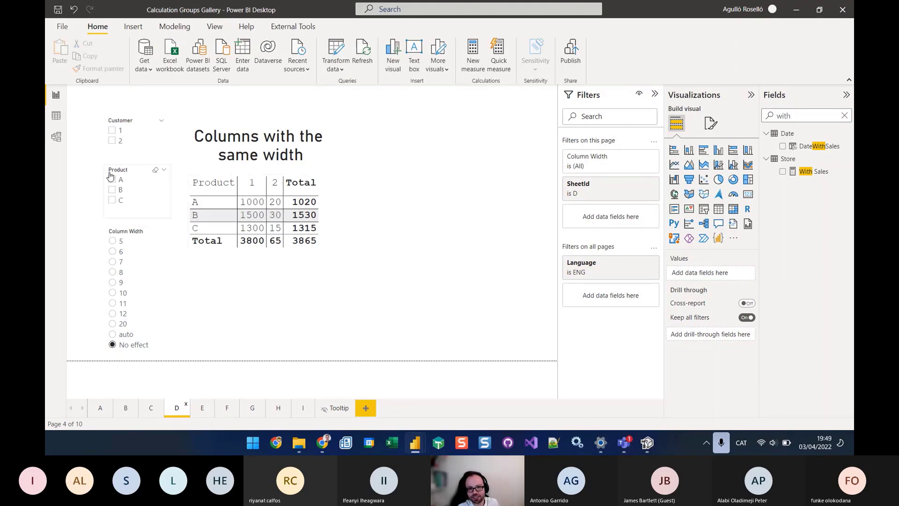
left_click(112, 141)
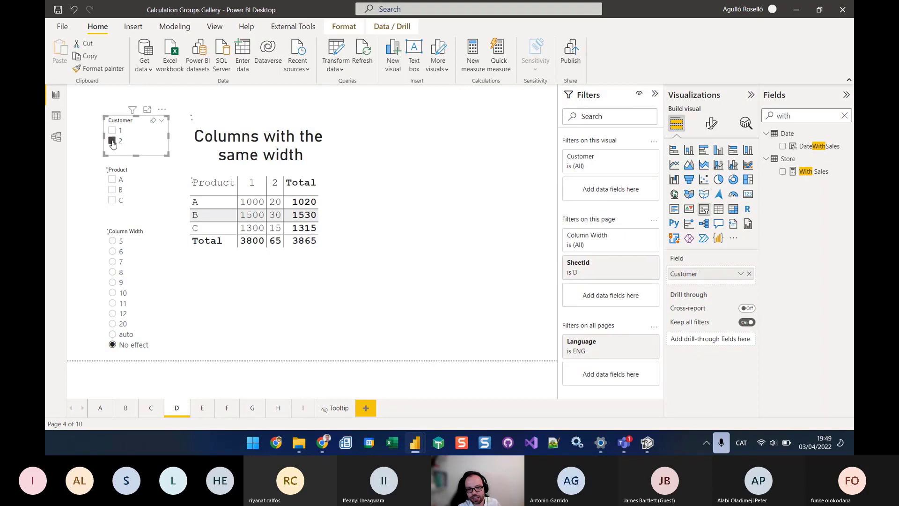
left_click(113, 335)
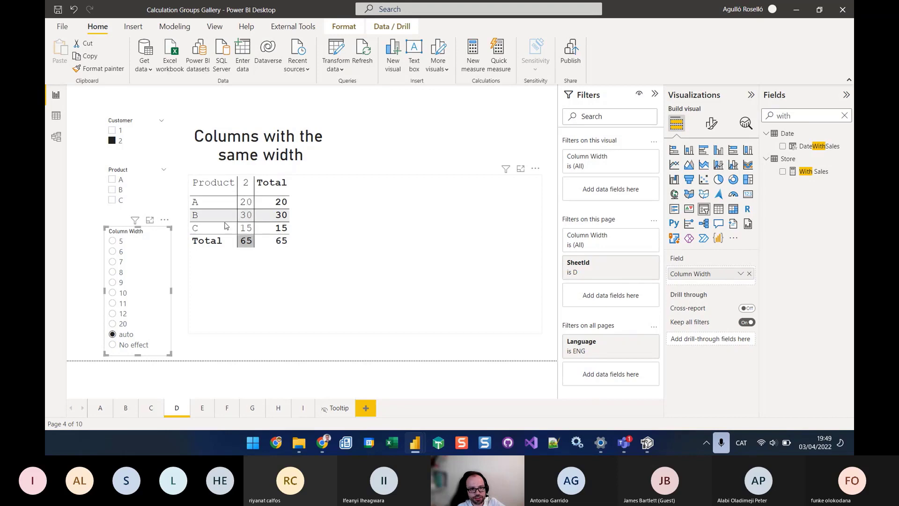
left_click(112, 131)
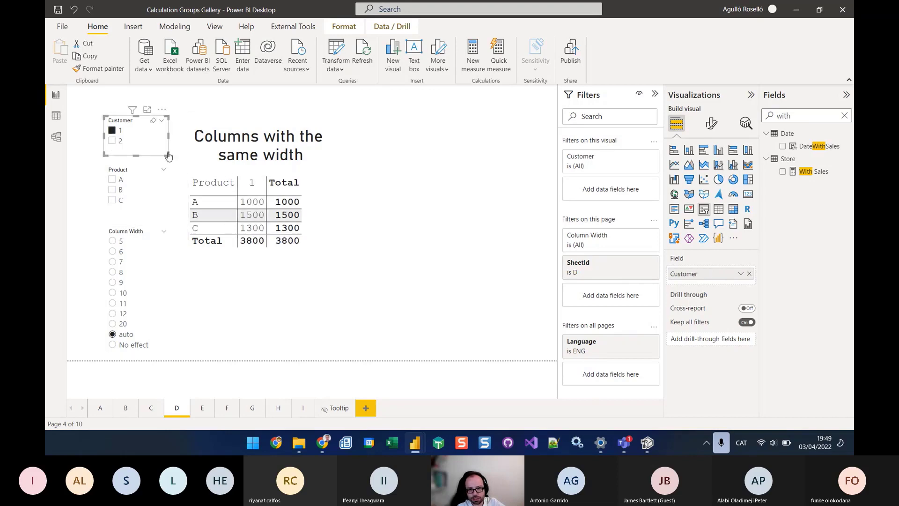
left_click(112, 141, "ctrl")
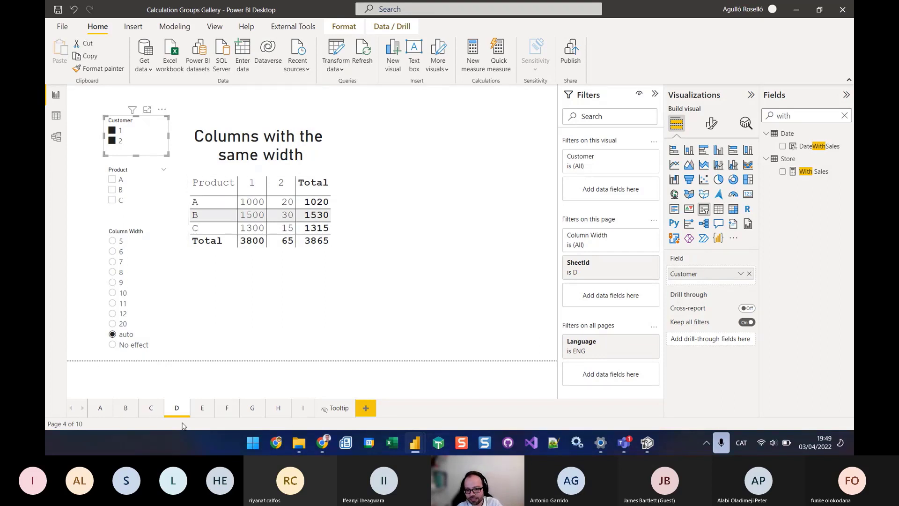
On report page E, set the Transparencia slicer to 50% transparent and the Luz slicer to 50% darker
left_click(203, 408)
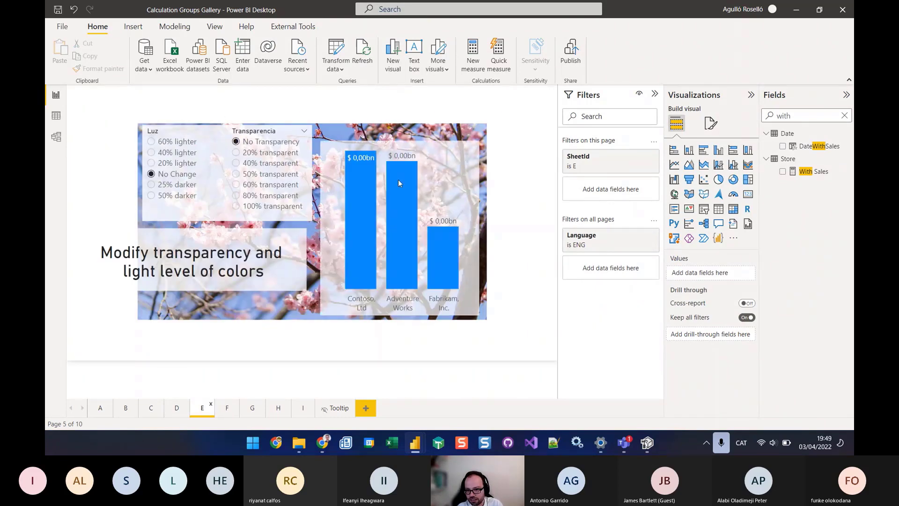
left_click(236, 164)
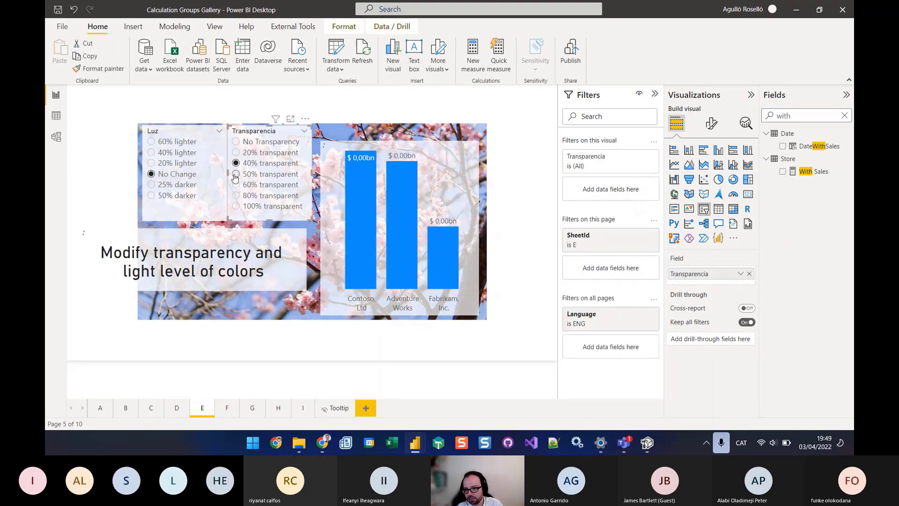
left_click(236, 175)
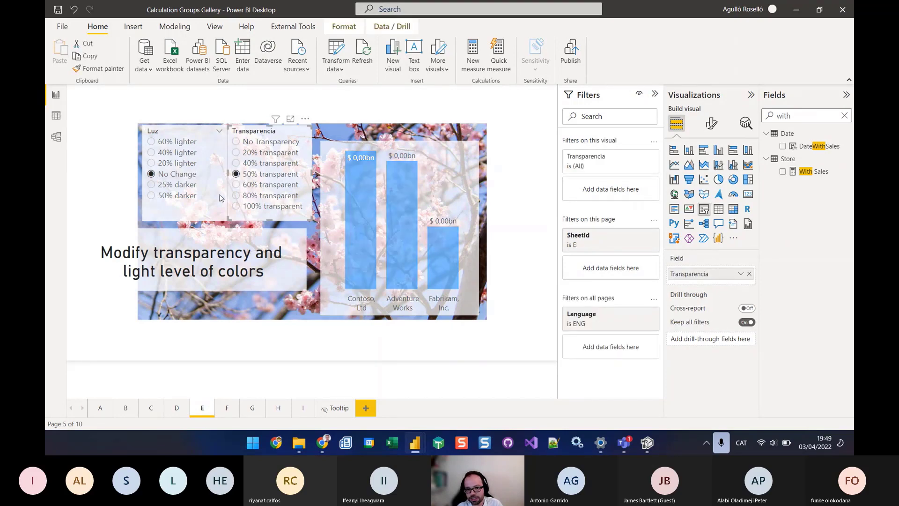
left_click(151, 196)
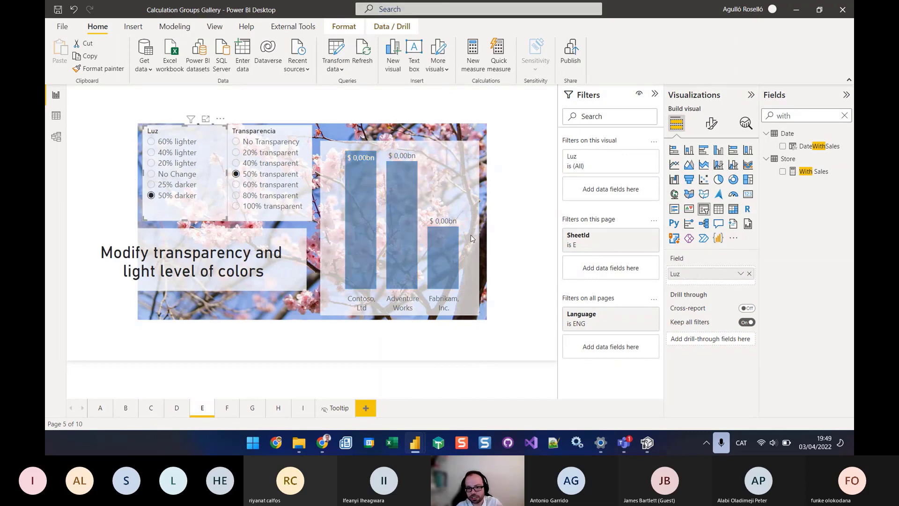
mouse_move(414, 238)
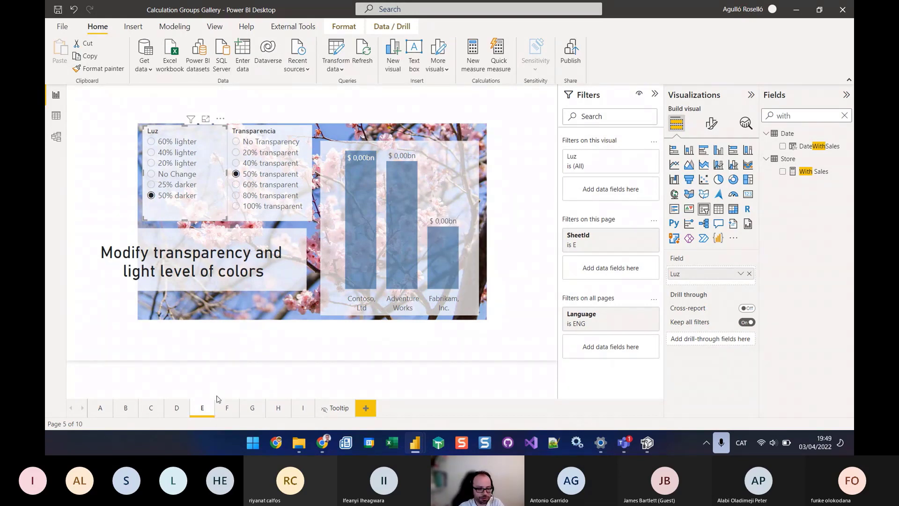
Go to report page F and set the KAM relationships slicer to Enabled
left_click(225, 408)
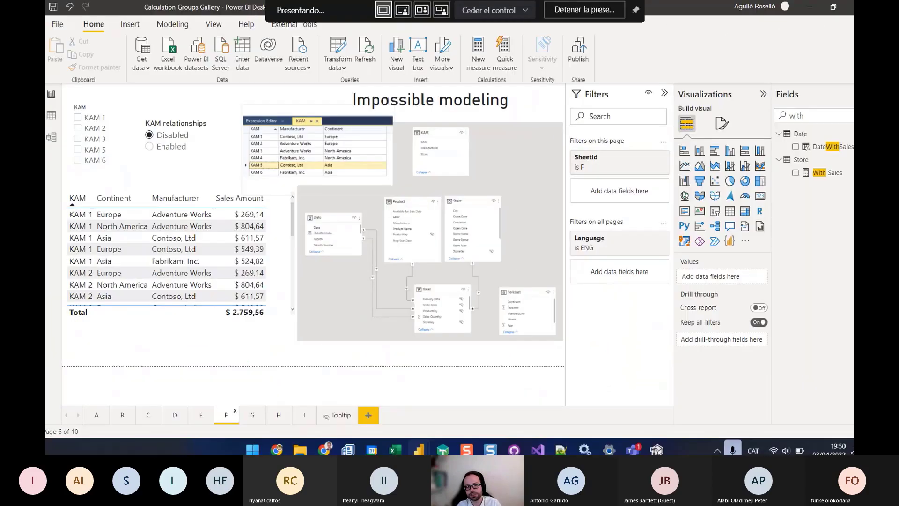
left_click(153, 146)
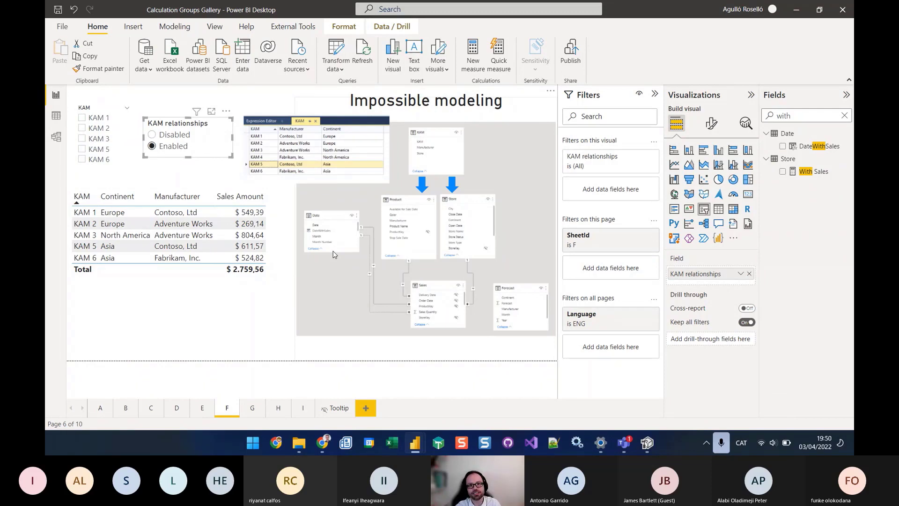
Examine the color gradient in page G's Sales Amount YTD matrix and the two-row header groupings on page H
left_click(252, 409)
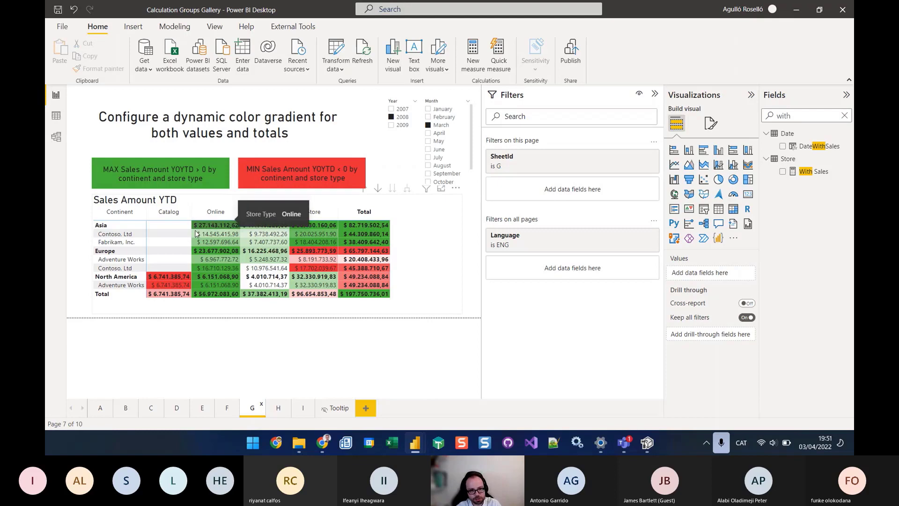
mouse_move(333, 229)
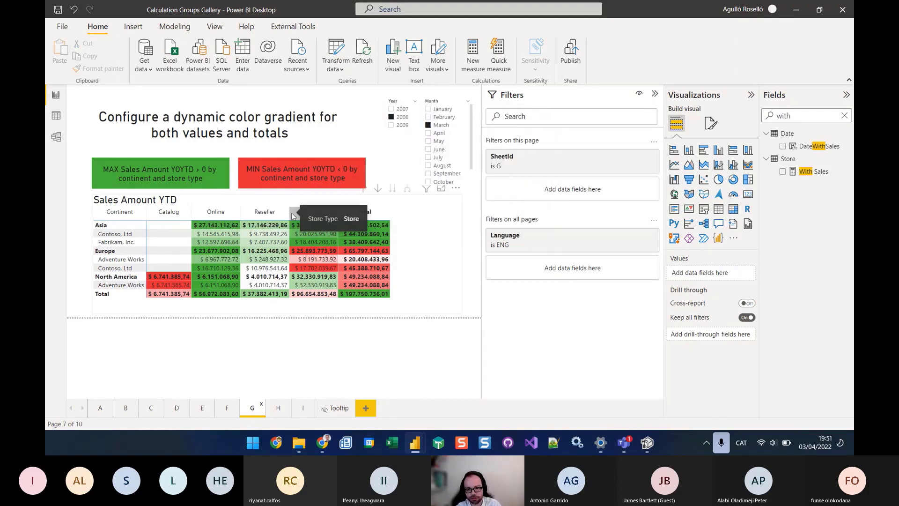
mouse_move(275, 293)
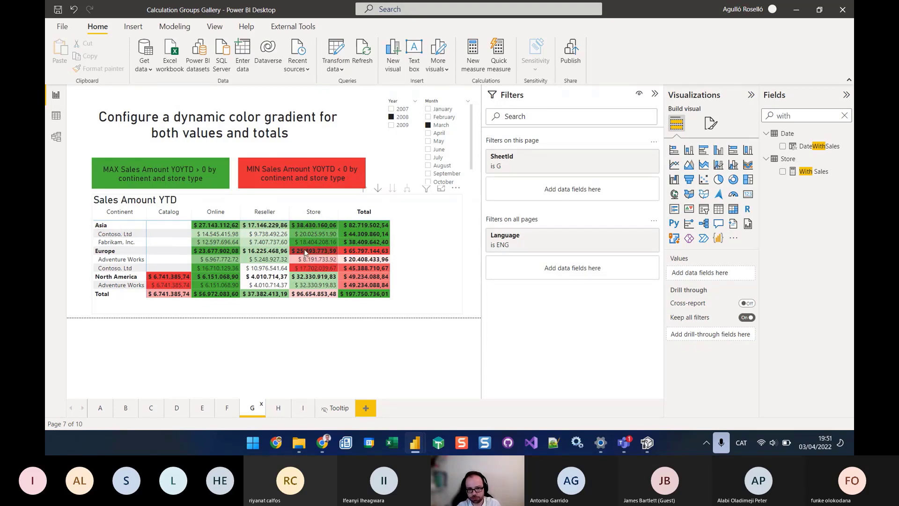
mouse_move(288, 253)
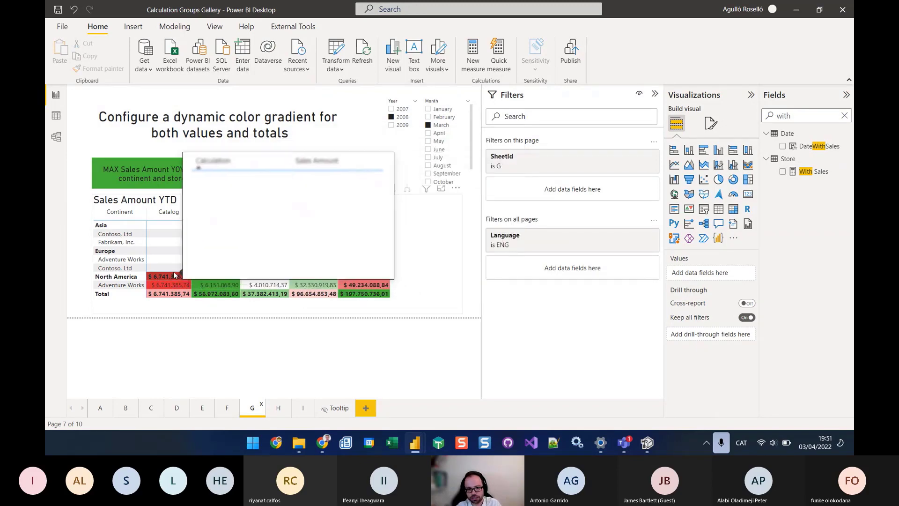
left_click(278, 410)
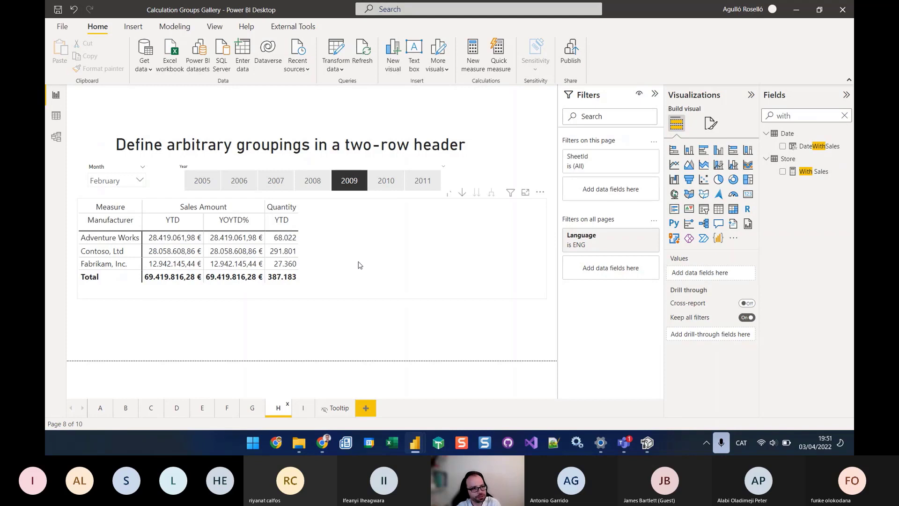
Go to report page I and look through the product rows of the matrix to compare their number formats
left_click(307, 411)
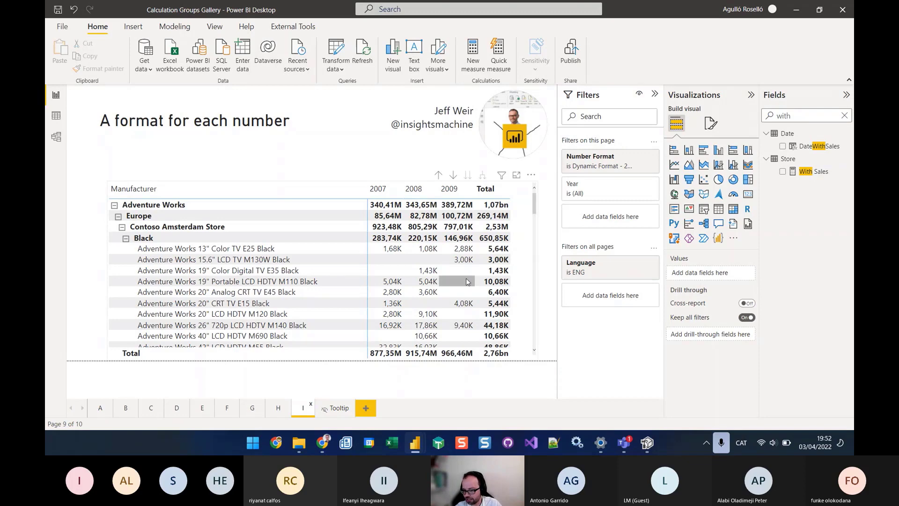
left_click_drag(534, 212, 530, 239)
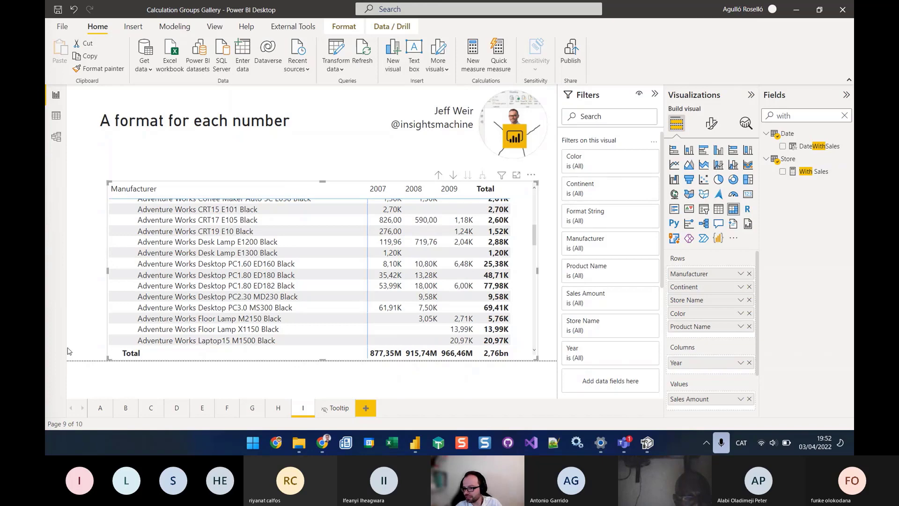
left_click_drag(535, 239, 535, 195)
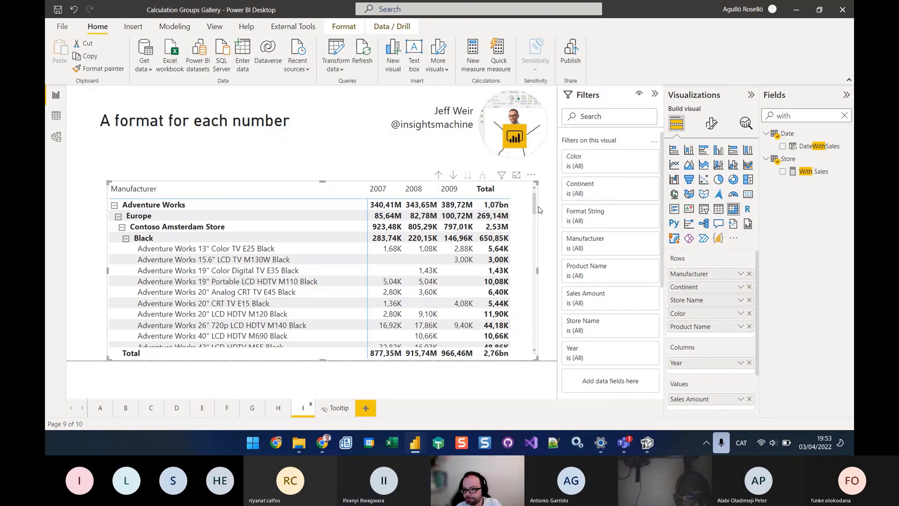
scroll(536, 218, "down", 1)
left_click_drag(536, 219, 489, 199)
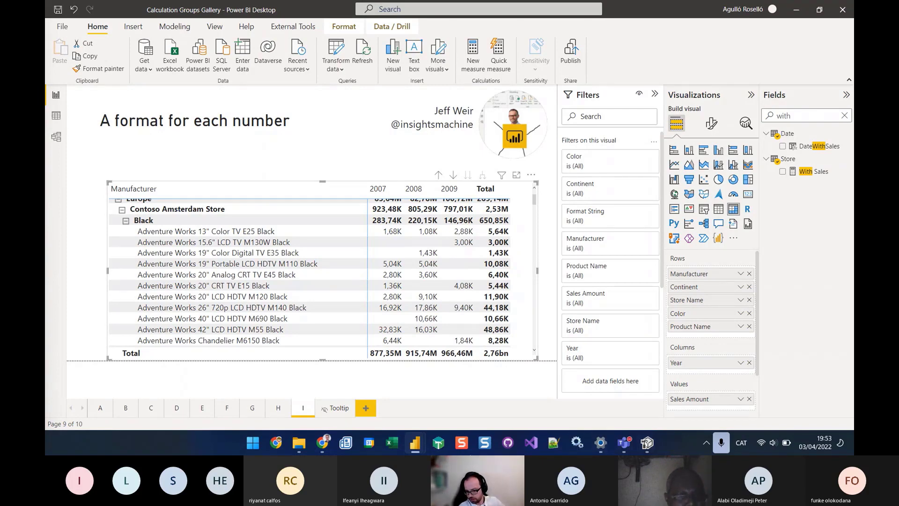
Switch to the Tabular Editor window for Introduction to Calculation Groups and open its preferences at the Features settings
mouse_move(416, 446)
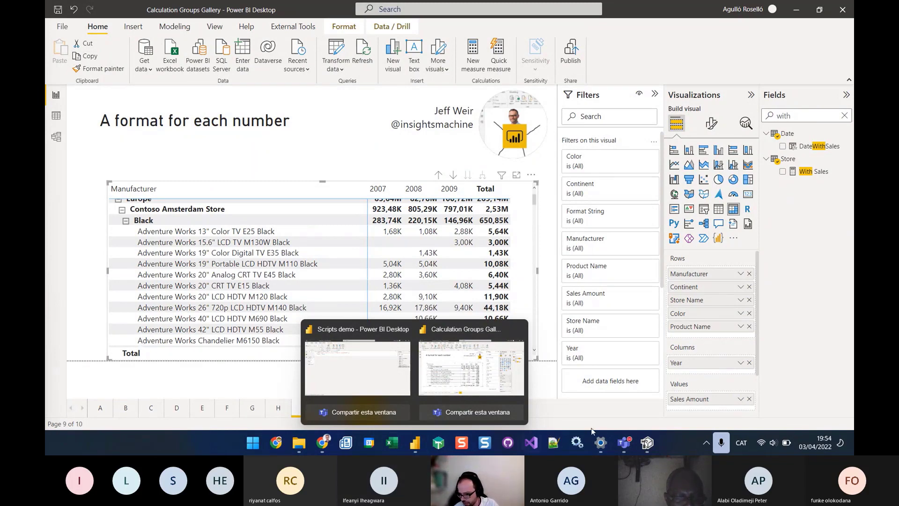
mouse_move(648, 443)
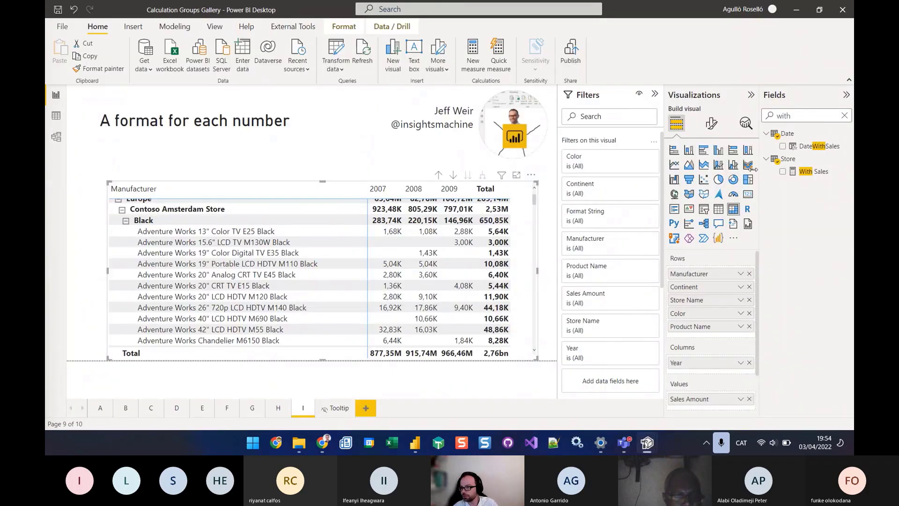
left_click(797, 13)
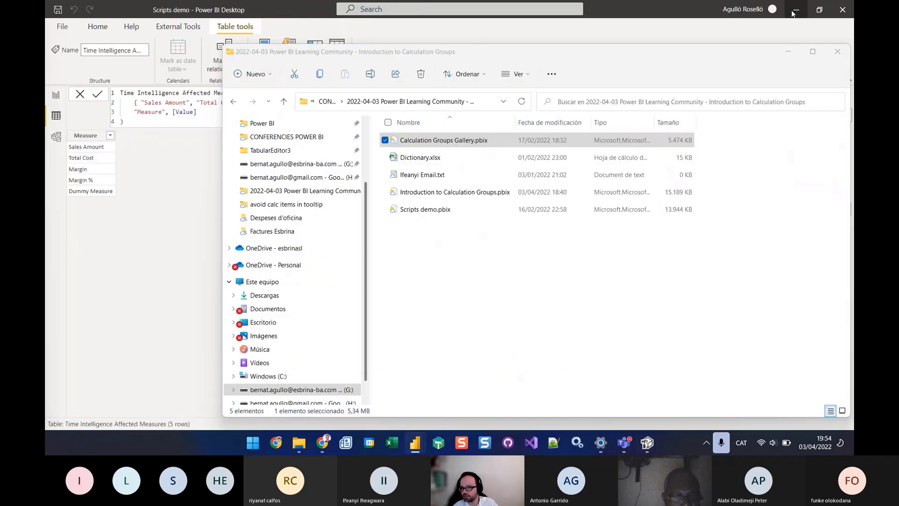
left_click(137, 322)
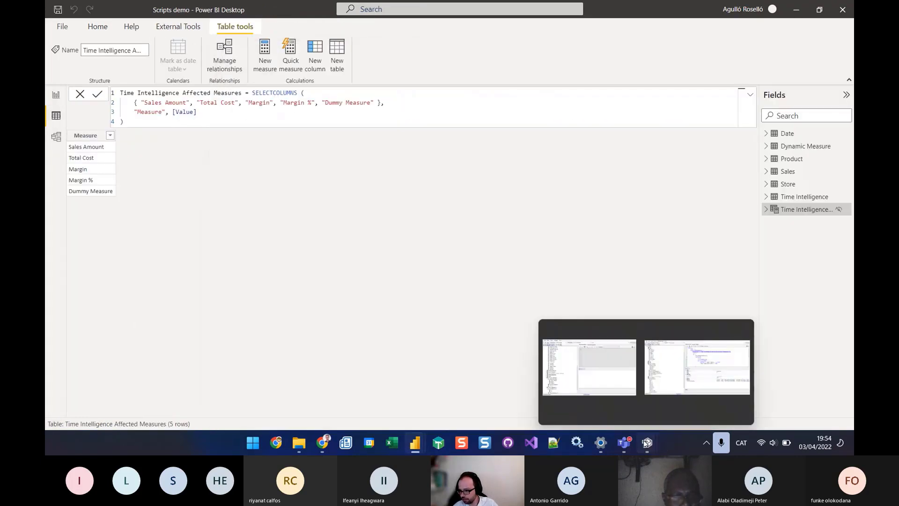
left_click(593, 378)
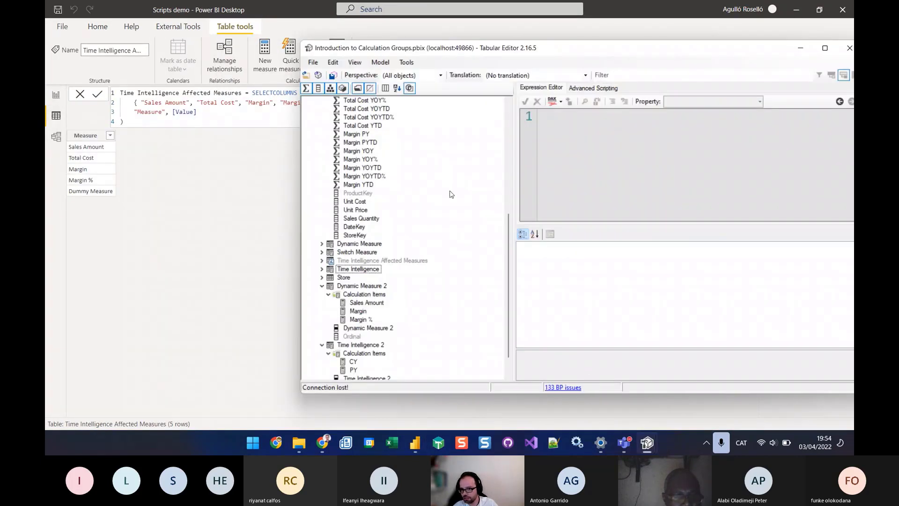
left_click(313, 62)
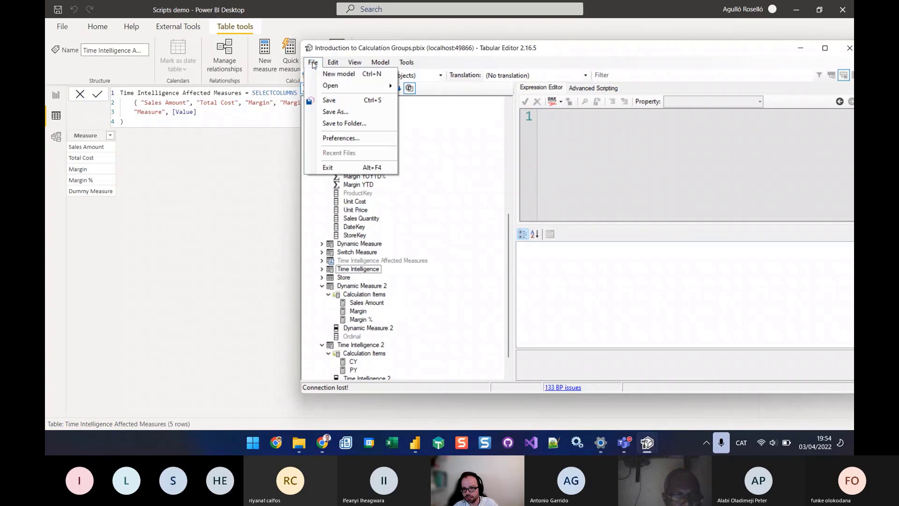
left_click(332, 138)
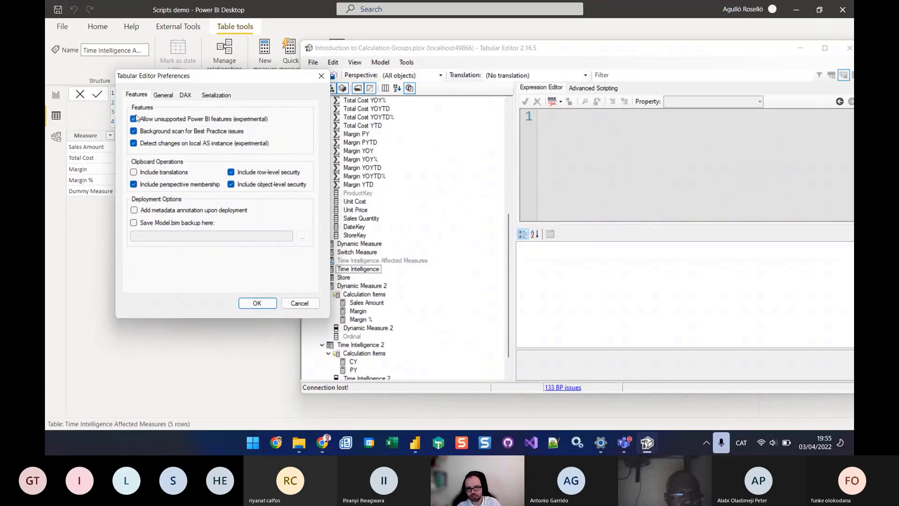
Dismiss the Tabular Editor preferences without changes and switch back to the Scripts demo report in Power BI Desktop
left_click(309, 303)
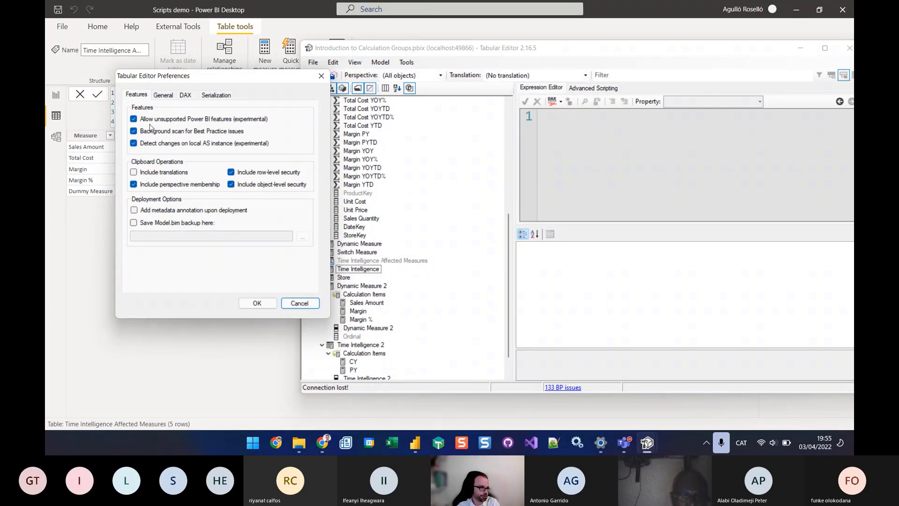
left_click(300, 303)
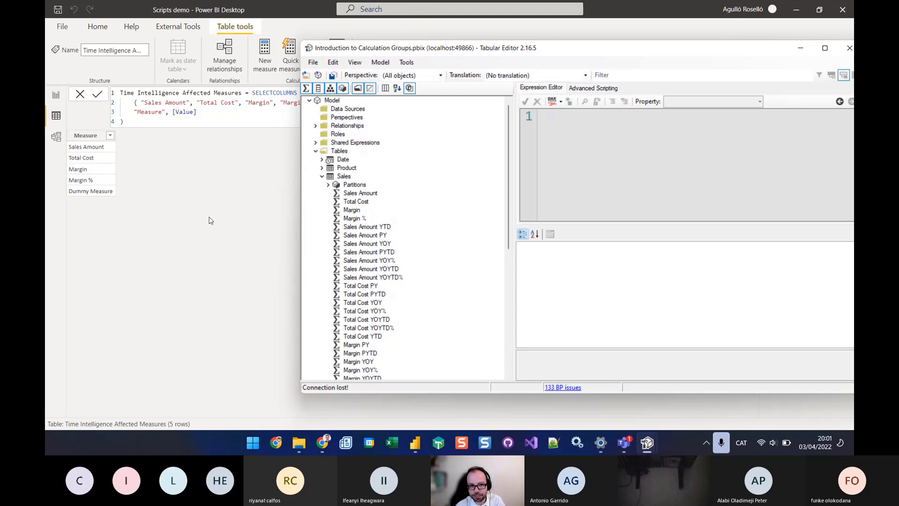
left_click(196, 206)
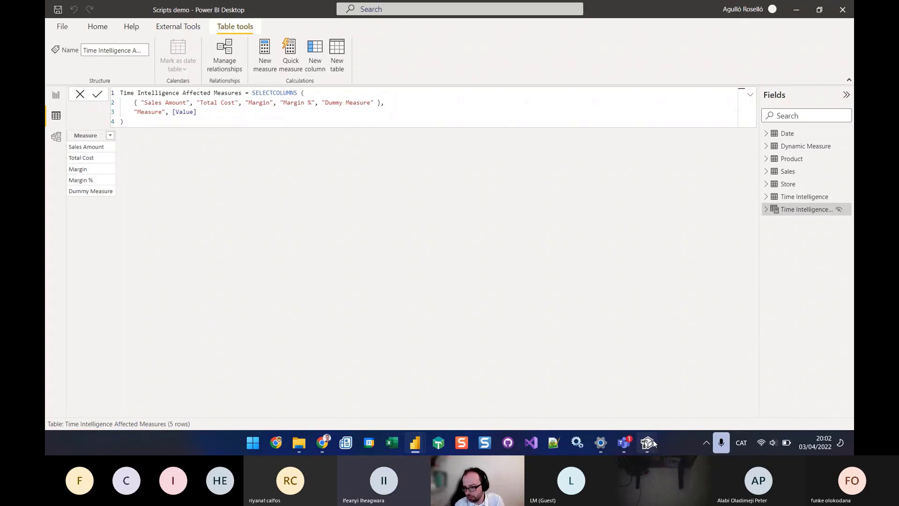
Launch Tabular Editor 3, bring up the Tabular Editor 2 window for Introduction to Calculation Groups, and move it fully into view
left_click(445, 446)
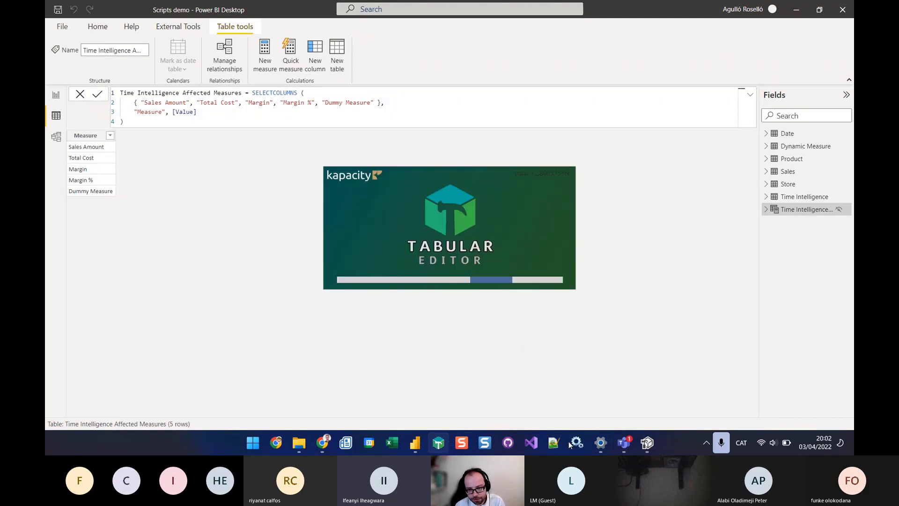
mouse_move(647, 443)
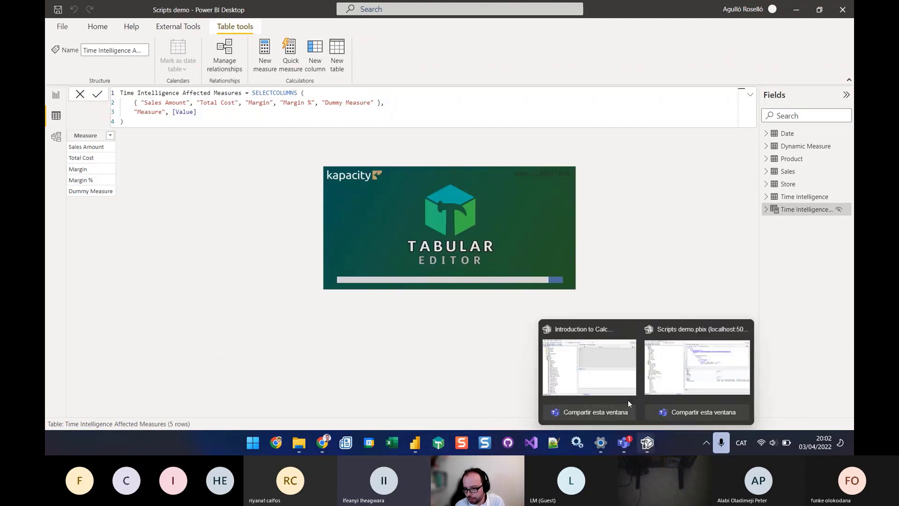
left_click(677, 368)
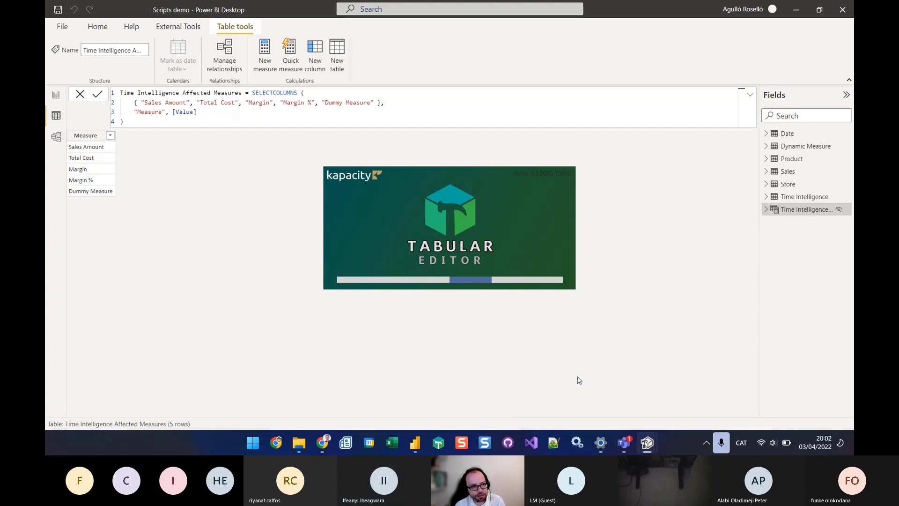
mouse_move(647, 443)
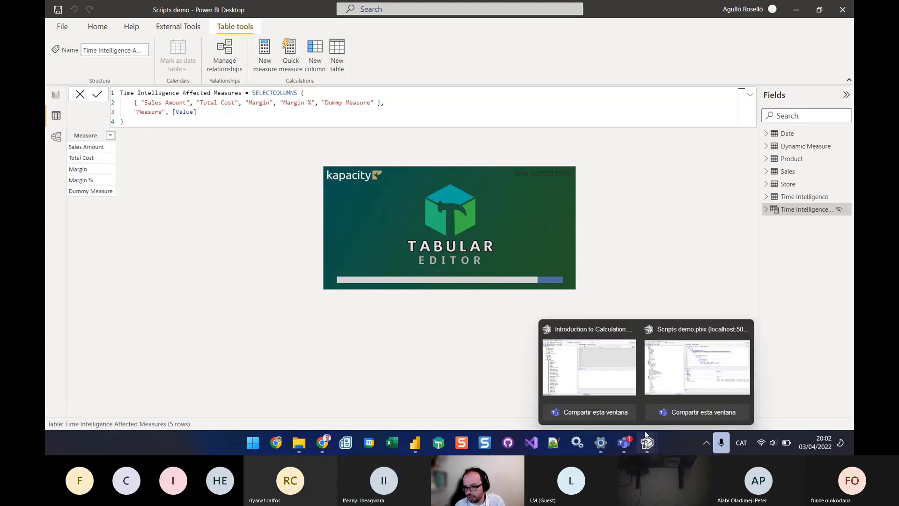
left_click(616, 366)
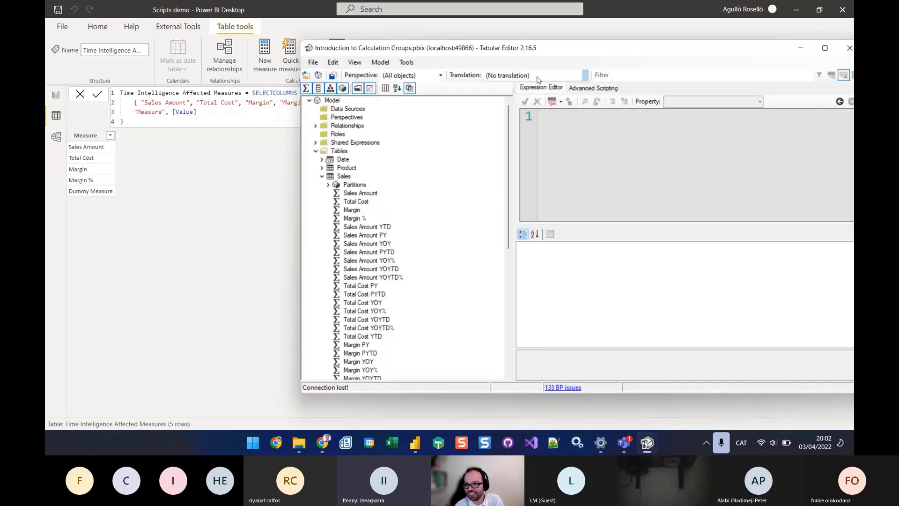
left_click_drag(540, 57, 313, 53)
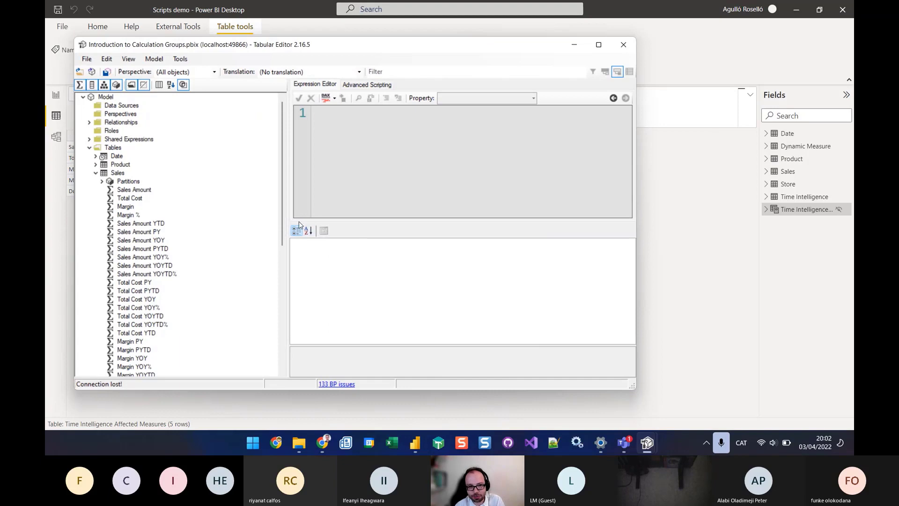
Try entering CALC on a new line below the Sales Amount measure's expression, and clear that text
left_click(133, 189)
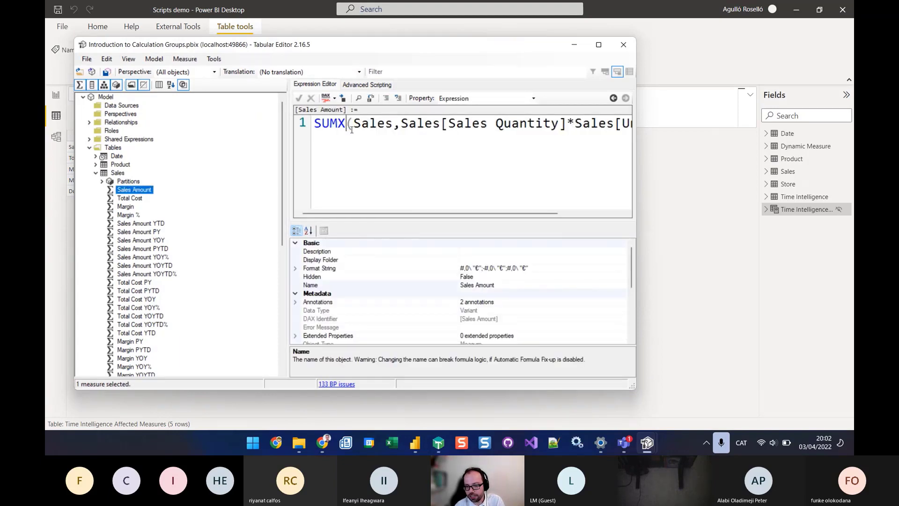
left_click(583, 123)
key("End")
key("Return")
key("Return")
type("CALC")
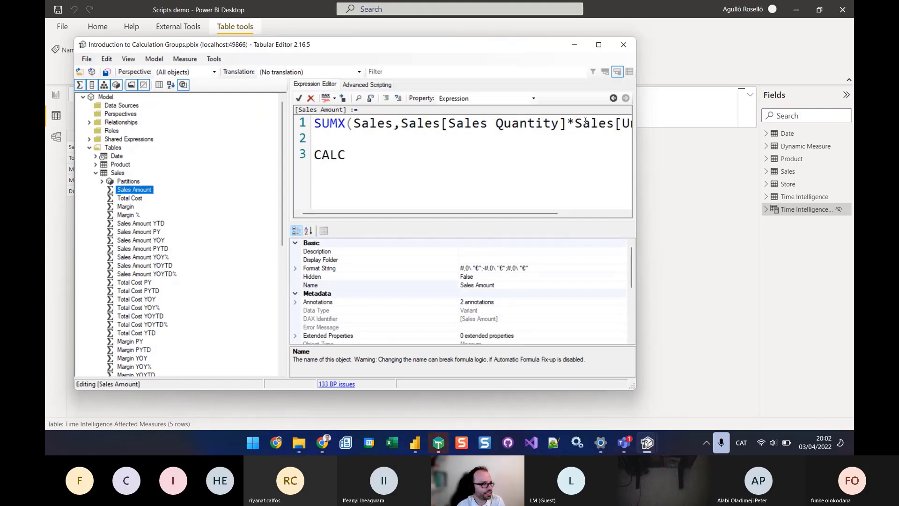
key("shift+Home")
key("BackSpace")
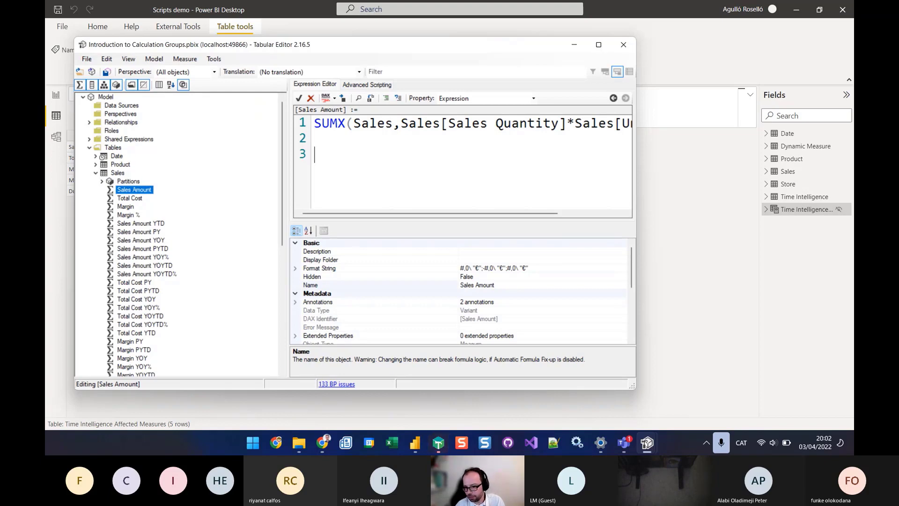
Switch to Tabular Editor 3 and load the Scripts demo model from its Power BI instance, accepting the experimental features warning
left_click(440, 444)
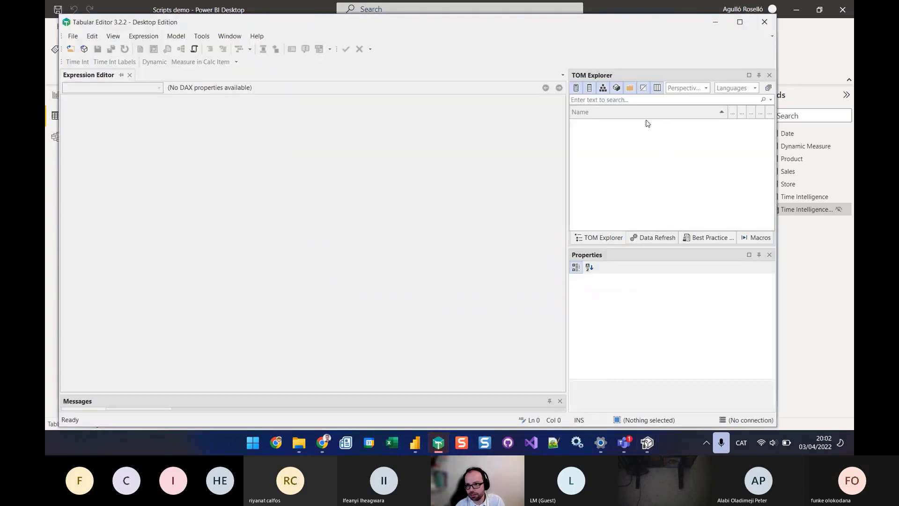
left_click(84, 49)
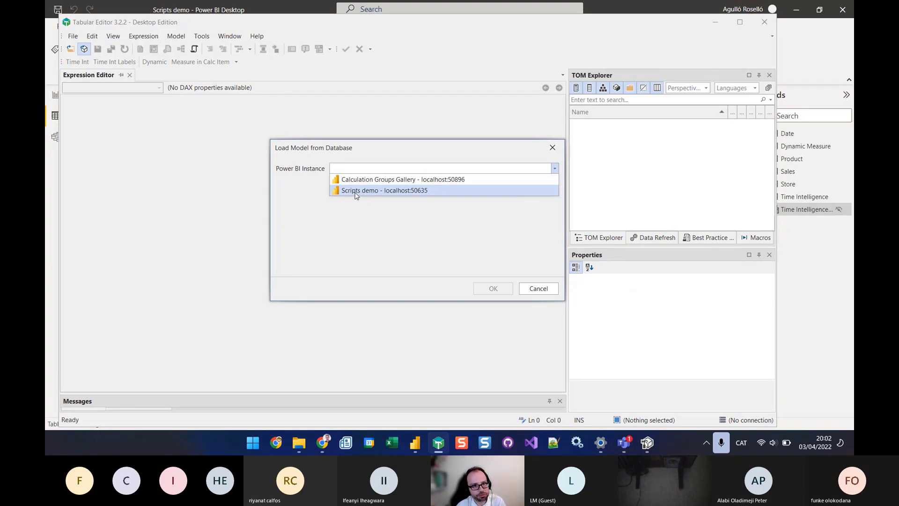
left_click(353, 192)
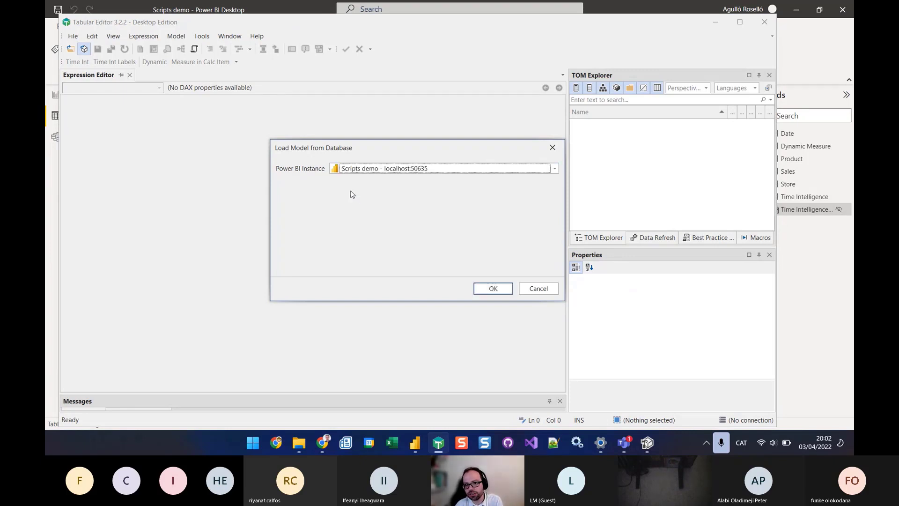
left_click(496, 290)
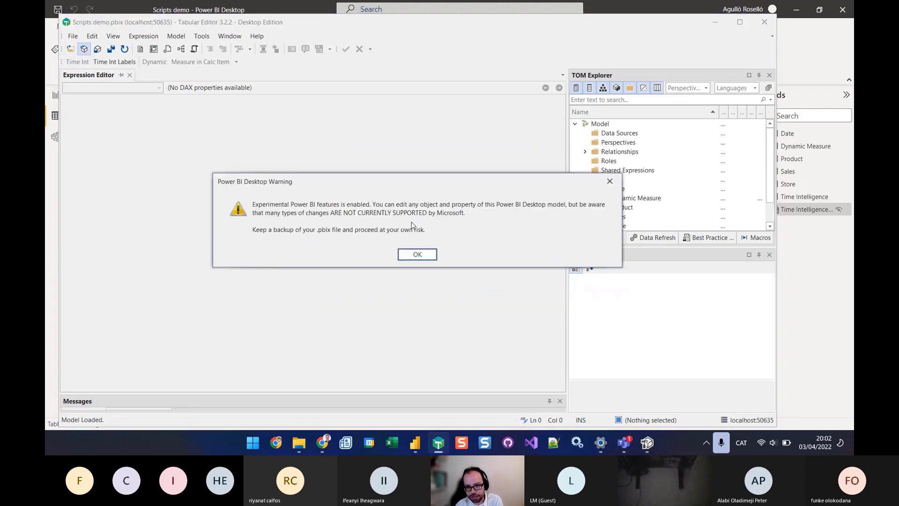
left_click(419, 255)
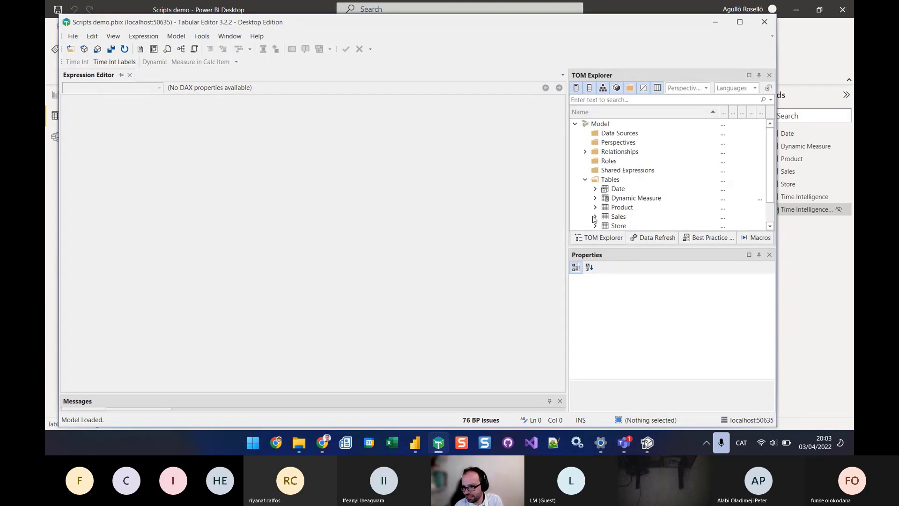
Inspect the Dynamic Measure calculation group and the DAX expressions of DateWithSales and ShowValueForDates in the Date table
left_click(615, 200)
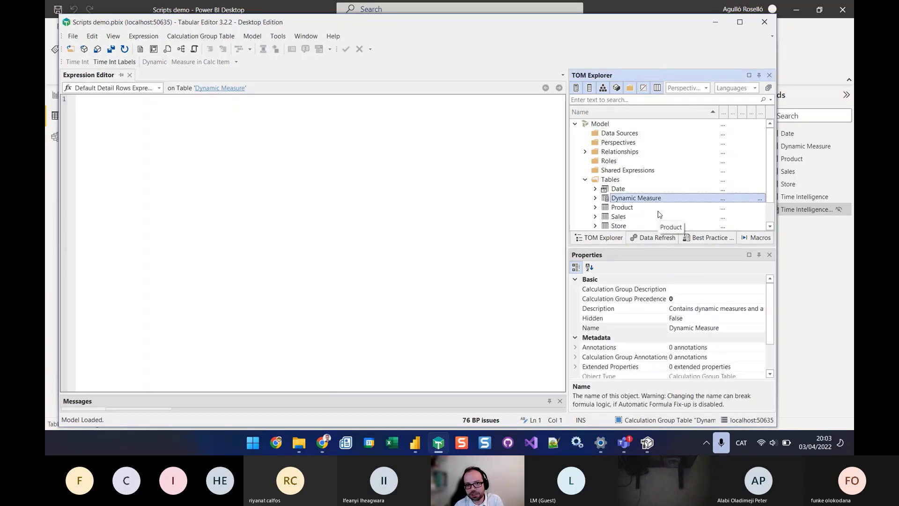
left_click(595, 189)
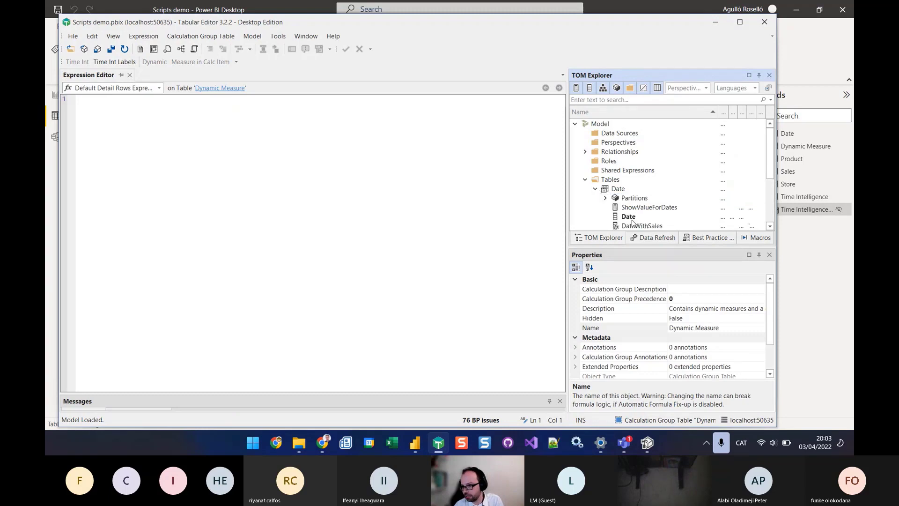
scroll(637, 217, "down", 2)
left_click(641, 172)
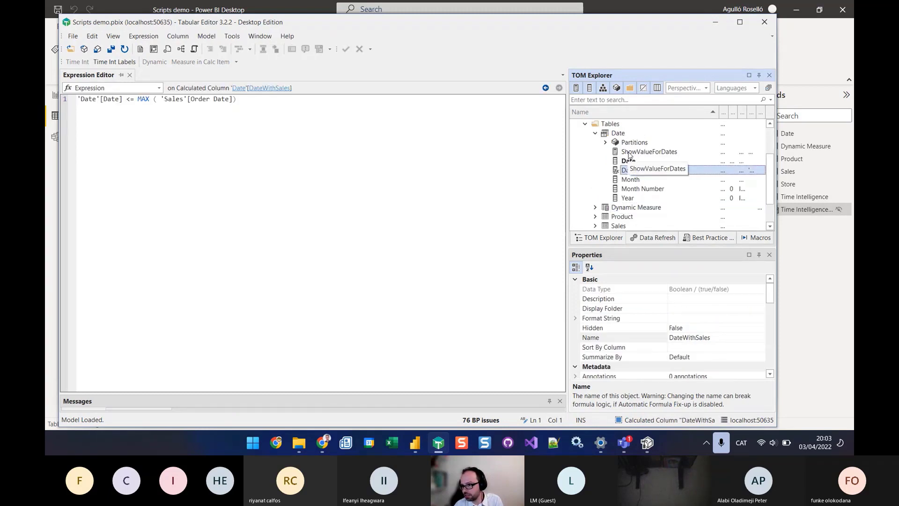
left_click(649, 151)
left_click(144, 143)
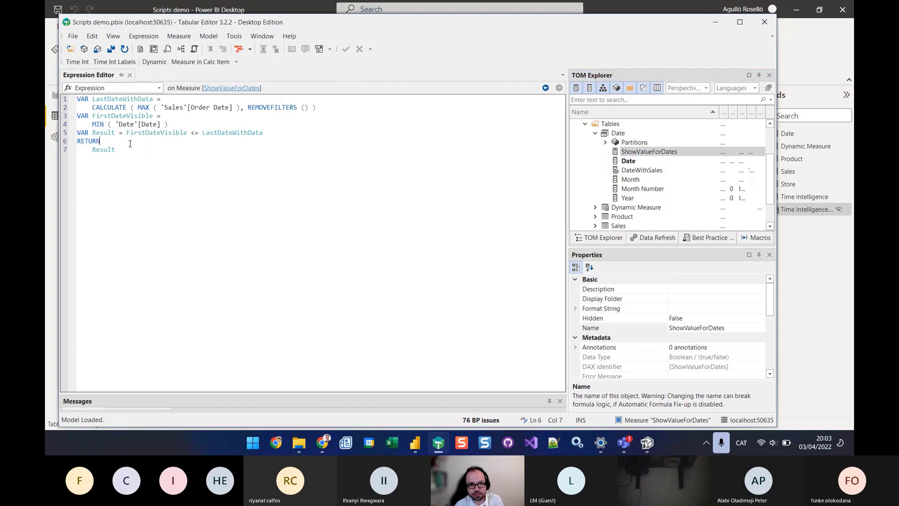
left_click(264, 132)
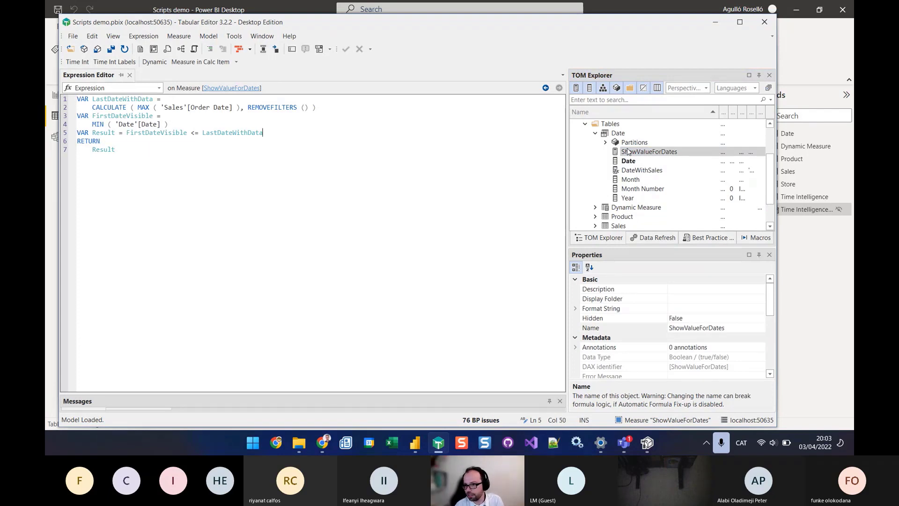
Create a new measure in the Date table, keeping its default name
right_click(611, 133)
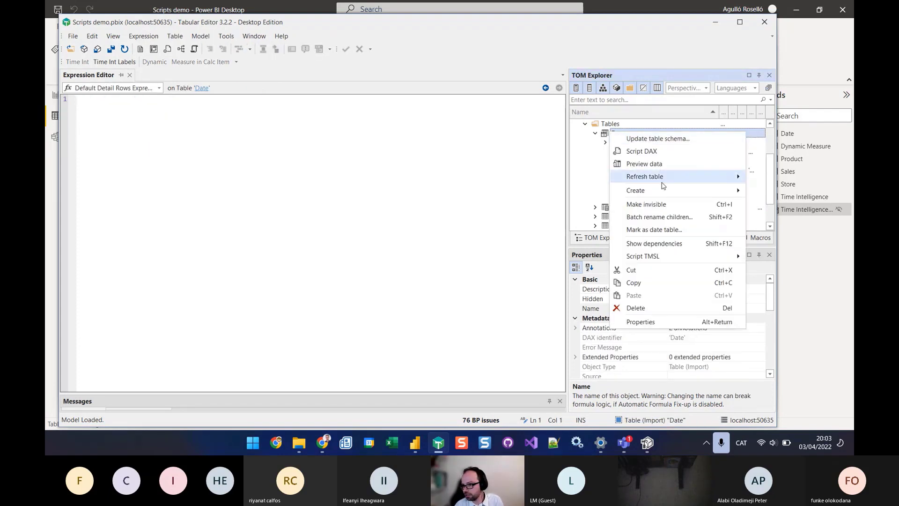
mouse_move(662, 192)
left_click(774, 191)
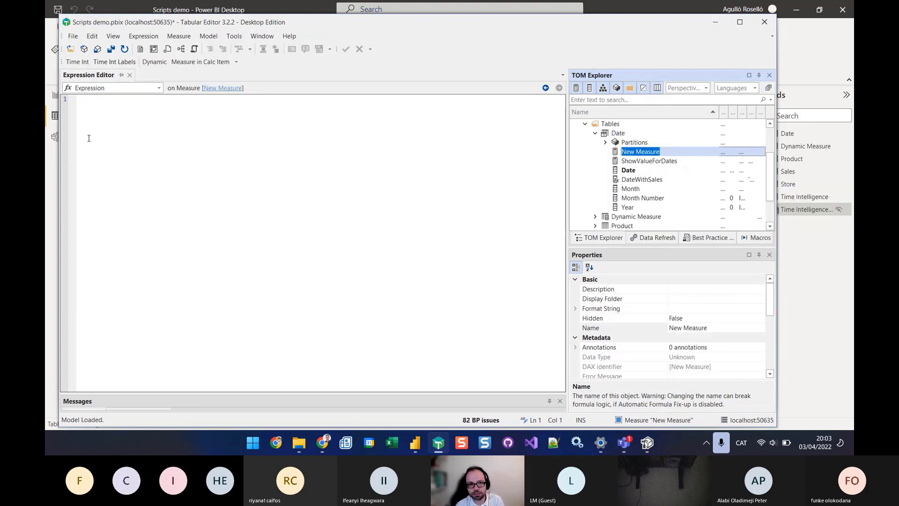
Enter CALCULATE([Sales Amount],'Time Intelligence'[Time Intelligence] = "PY") as the new measure's expression, with the editor text enlarged
scroll(95, 120, "up", 2, "ctrl")
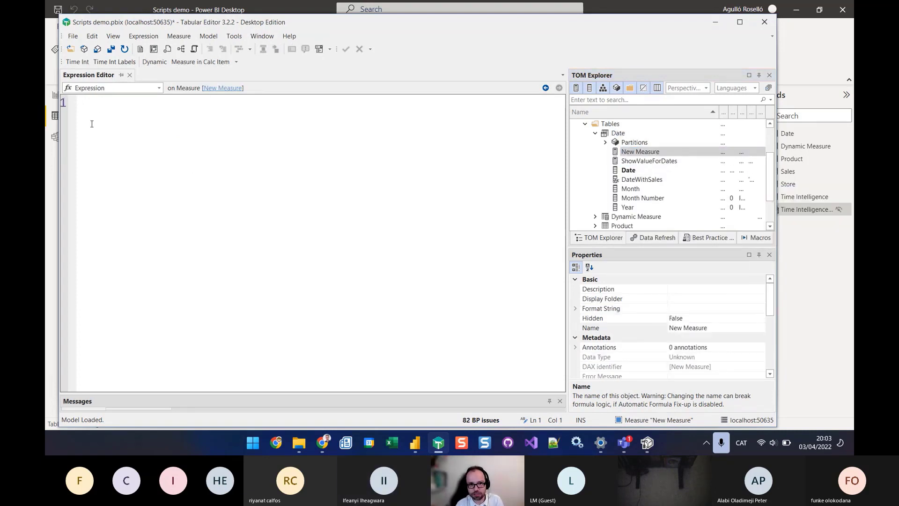
type("CAL")
key("Tab")
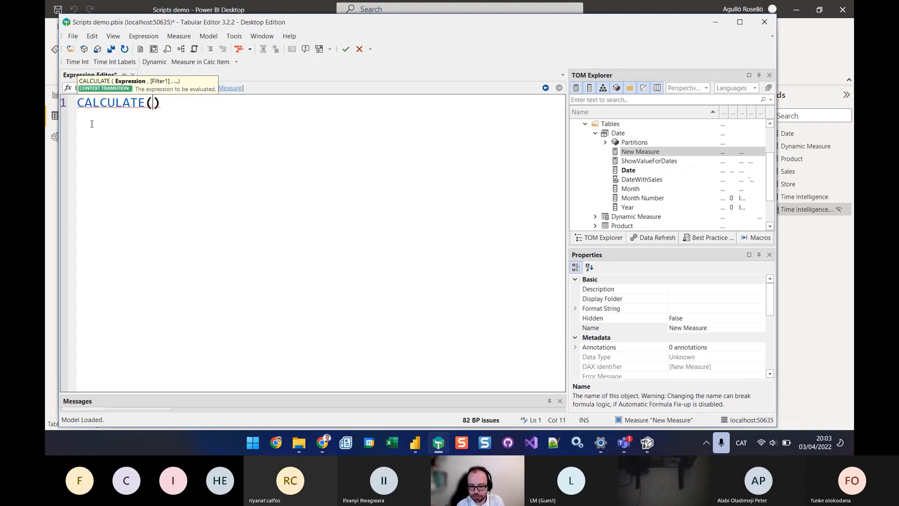
type("[Sa")
key("Tab")
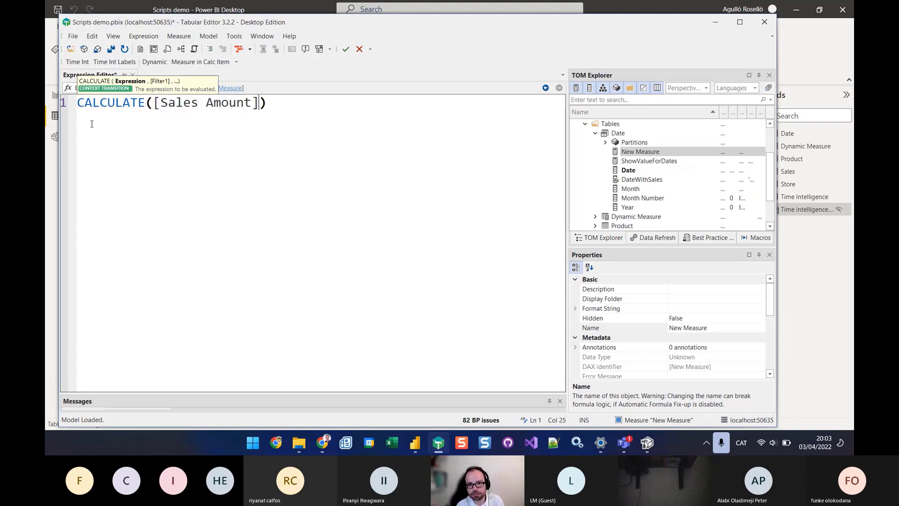
type(",Time")
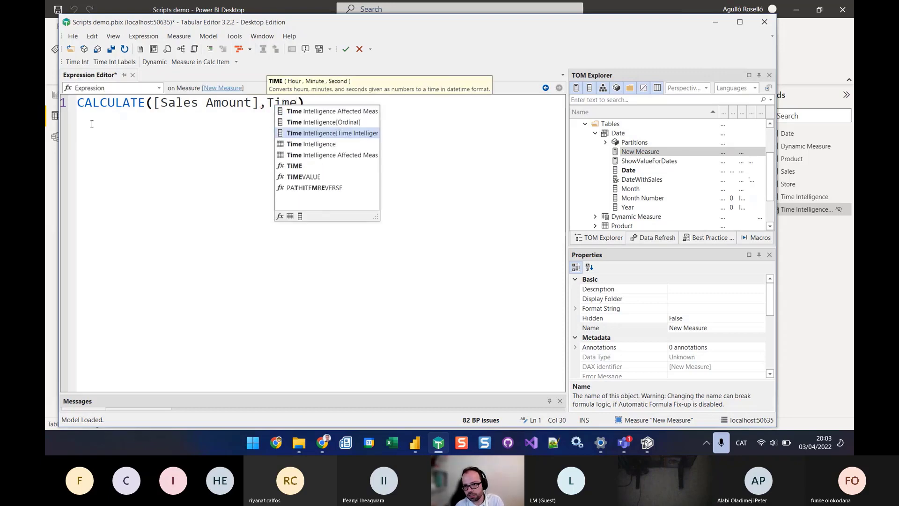
key("Tab")
type("= \"")
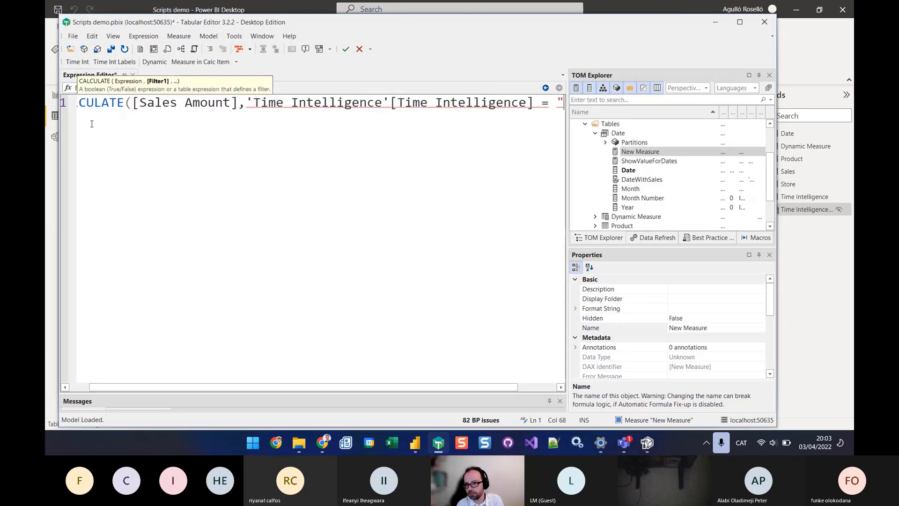
type("PY\")")
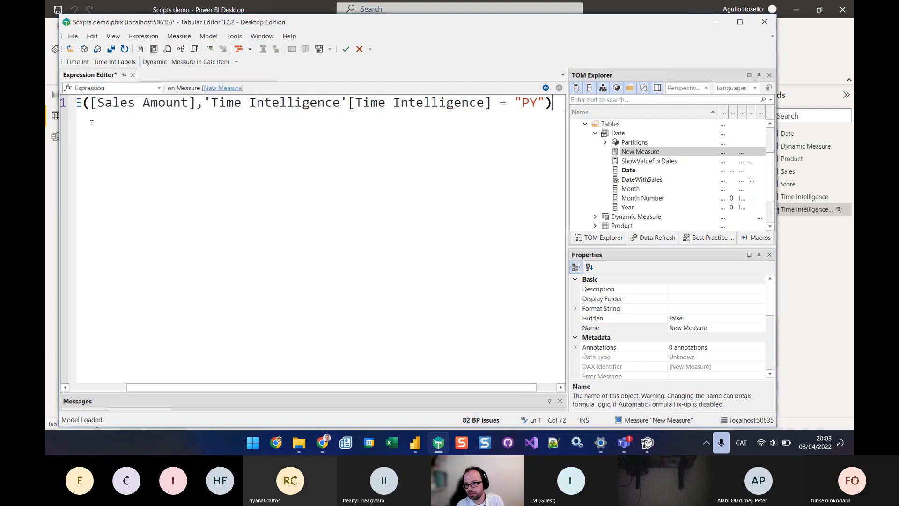
Format the new measure's DAX expression and switch back to Power BI Desktop
key("Return")
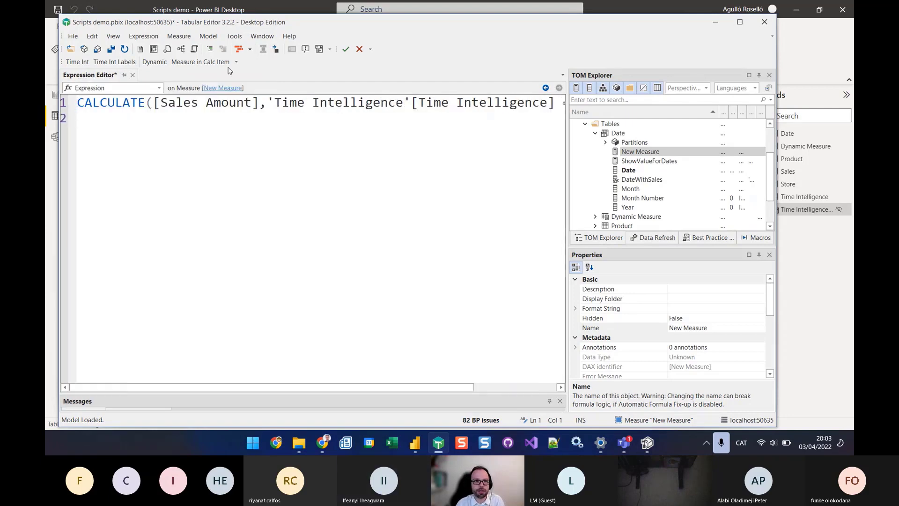
left_click(239, 49)
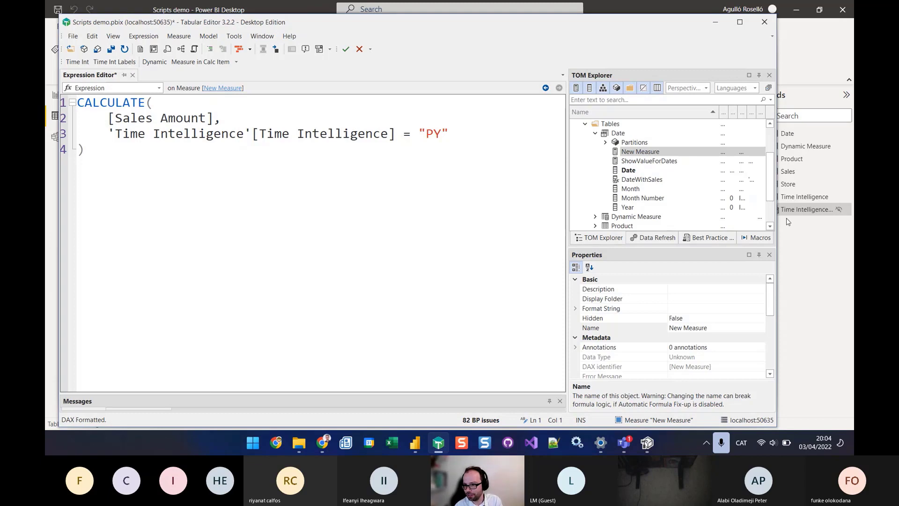
left_click(814, 228)
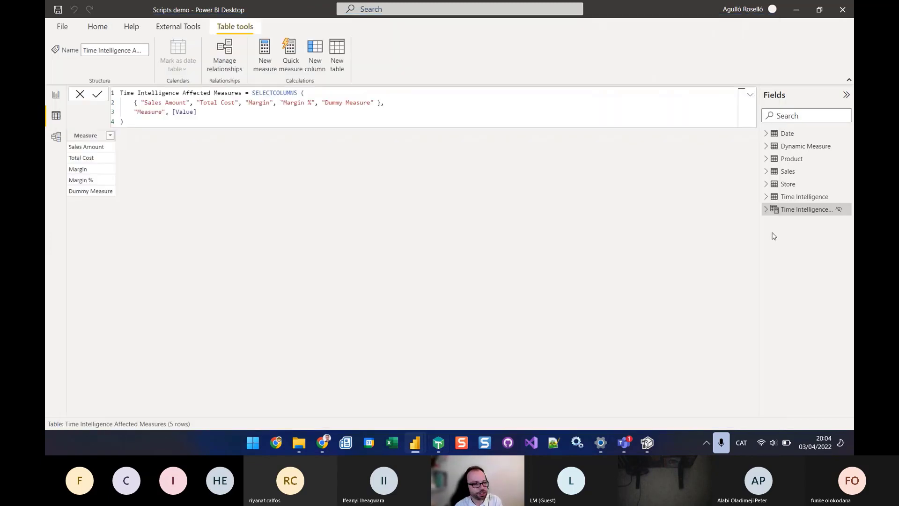